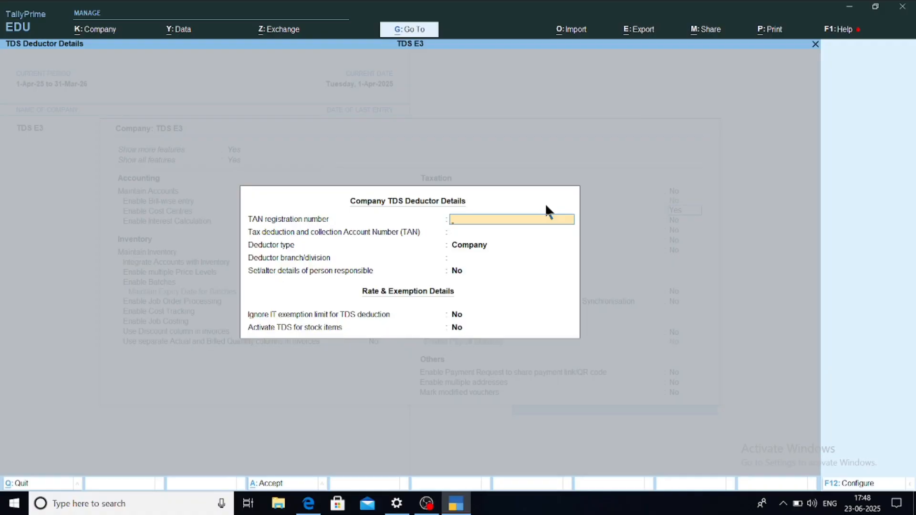
Step: Enter the company's TAN, keep deductor type Company, set branch Bengaluru, and accept the deductor details
{"action": "key", "text": "Return"}
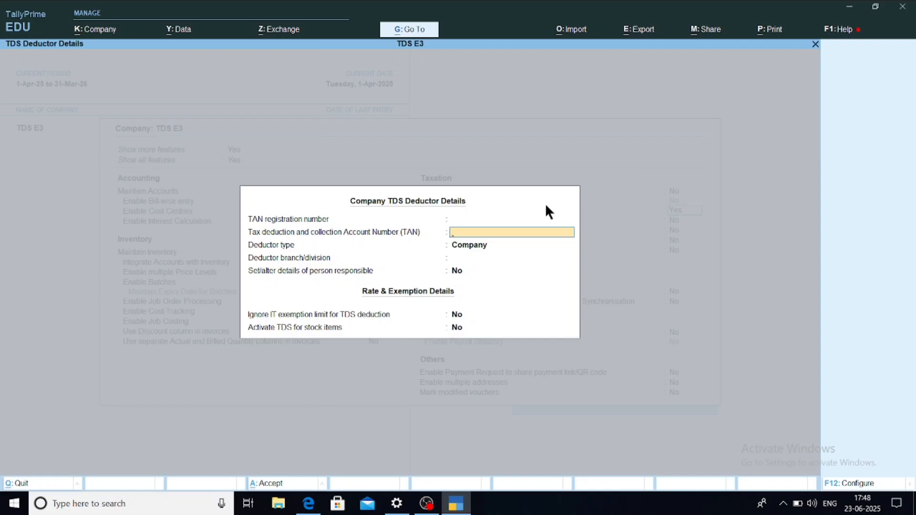
{"action": "type", "text": "BLRD56767G"}
{"action": "key", "text": "Return"}
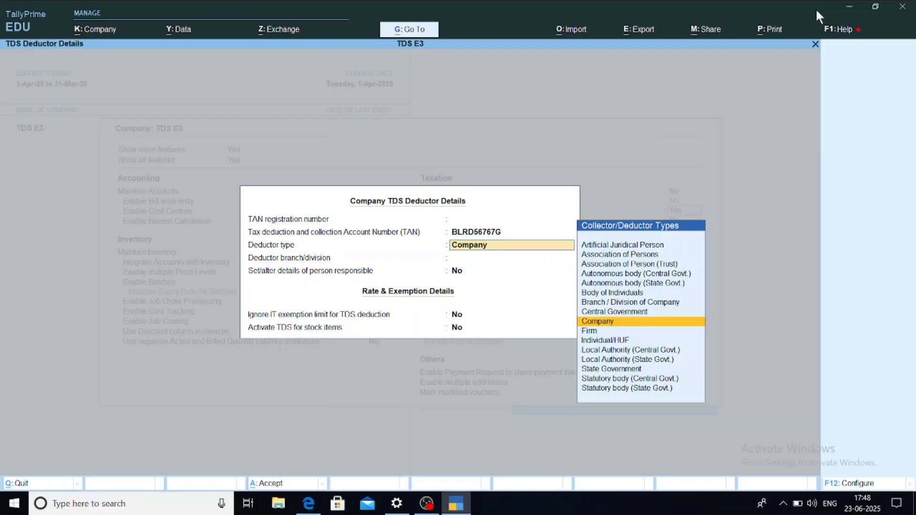
{"action": "key", "text": "Return"}
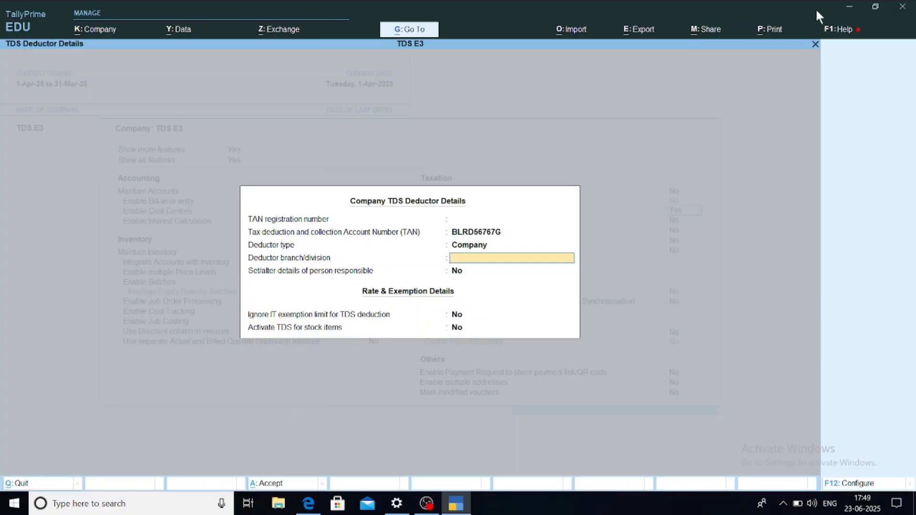
{"action": "type", "text": "Bengaluru"}
{"action": "key", "text": "Return"}
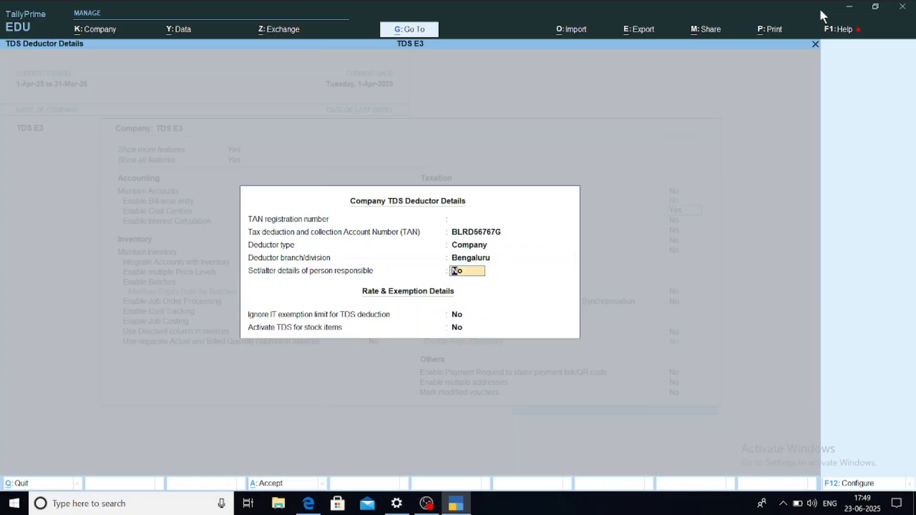
{"action": "key", "text": "Return"}
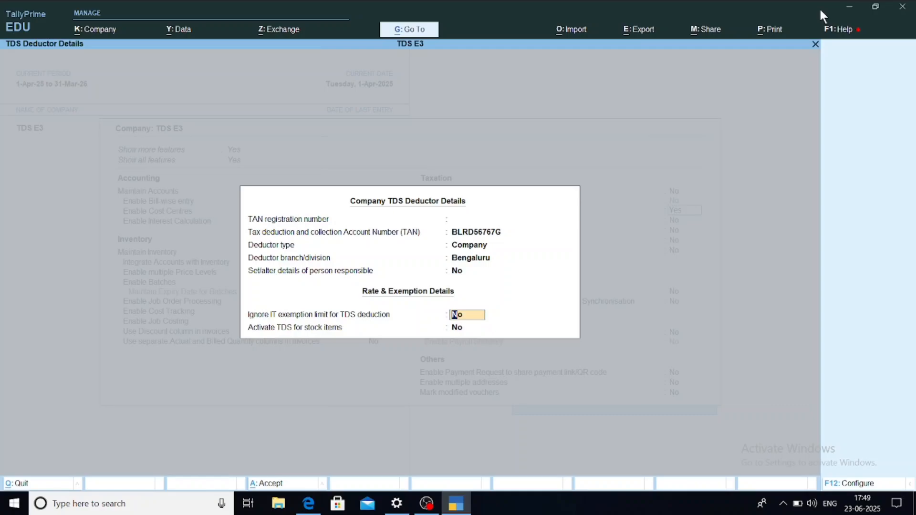
{"action": "key", "text": "Return"}
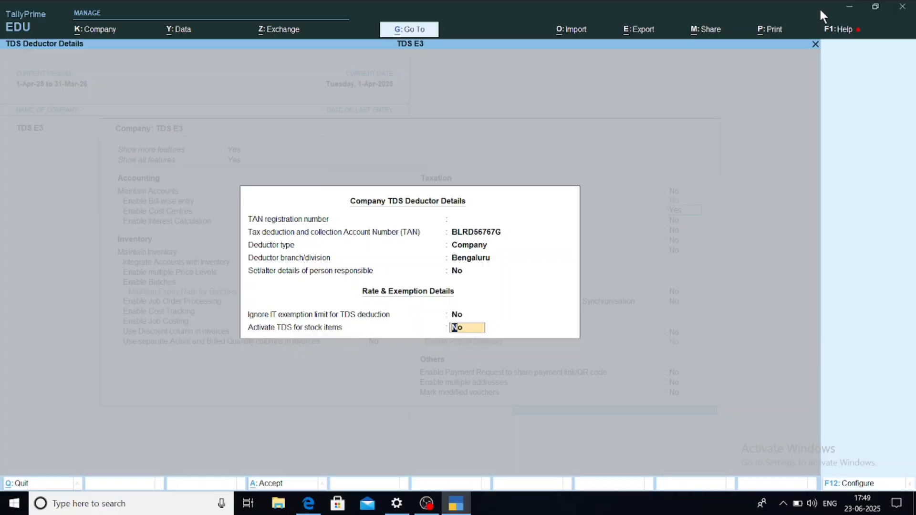
{"action": "key", "text": "Return"}
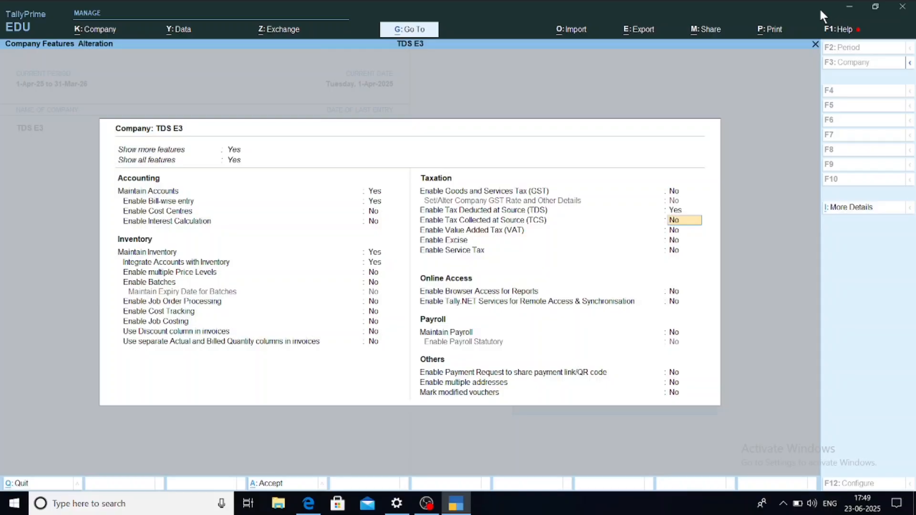
Step: Save the TDS-enabled features and name a new TDS nature of payment 'Rent on Land, Building and Furniture'
{"action": "key", "text": "ctrl+a"}
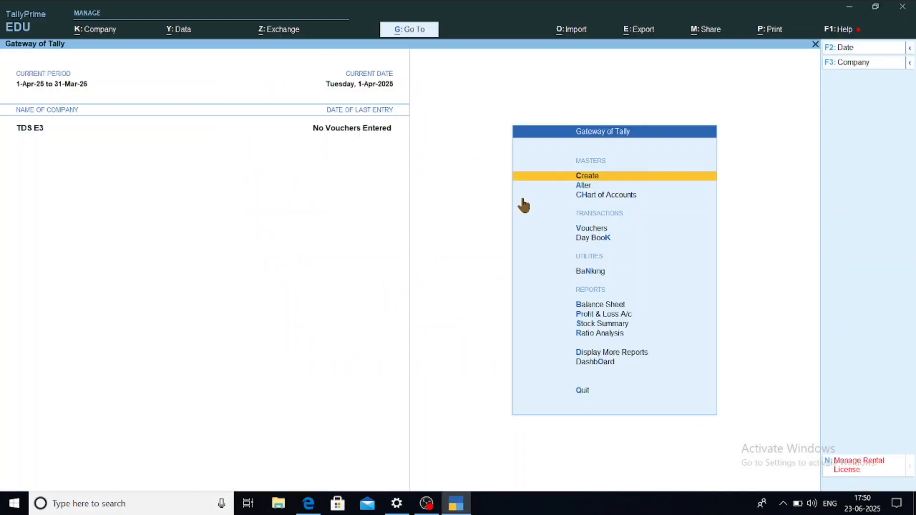
{"action": "key", "text": "Return"}
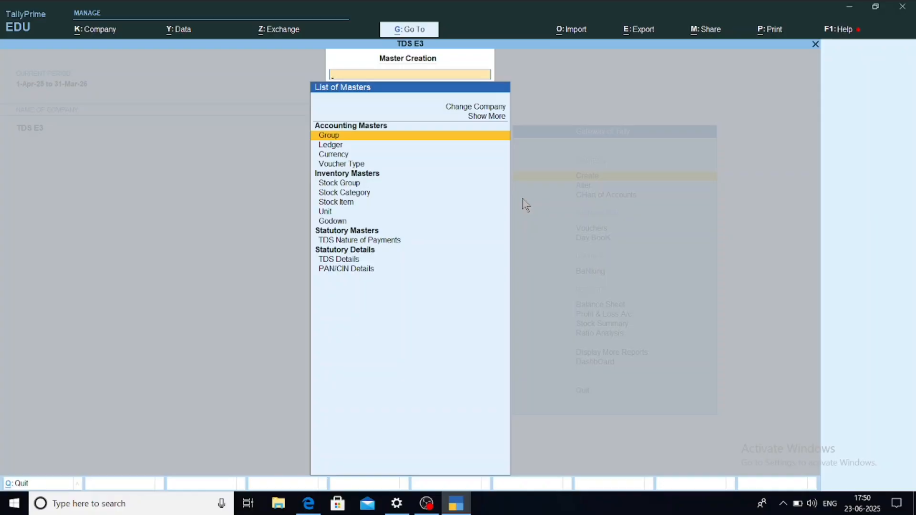
{"action": "key", "text": "Down"}
{"action": "key", "text": "Down"}
{"action": "key", "text": "Down"}
{"action": "key", "text": "Down"}
{"action": "key", "text": "Down"}
{"action": "key", "text": "Down"}
{"action": "key", "text": "Down"}
{"action": "key", "text": "Down"}
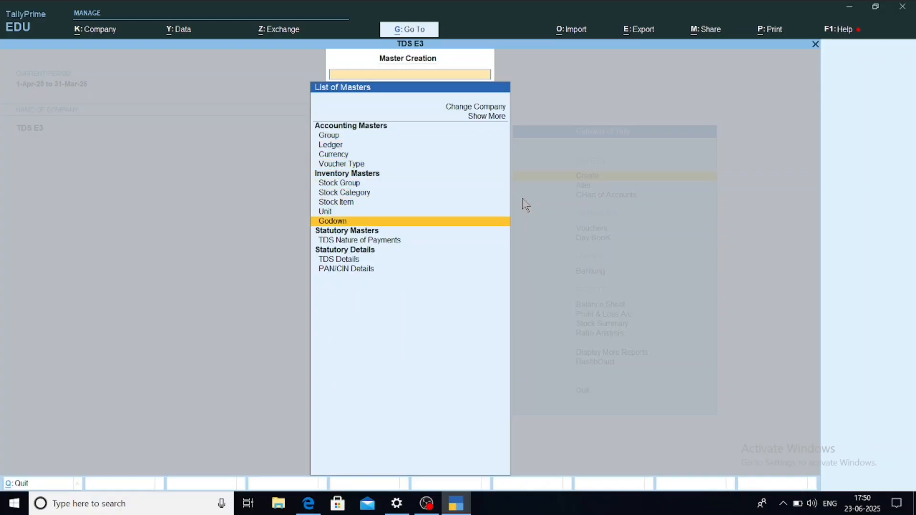
{"action": "key", "text": "Down"}
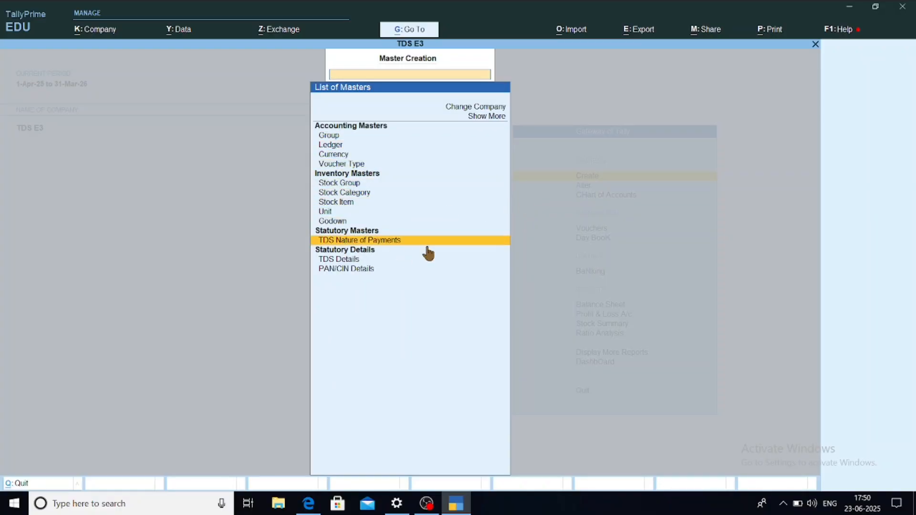
{"action": "key", "text": "Return"}
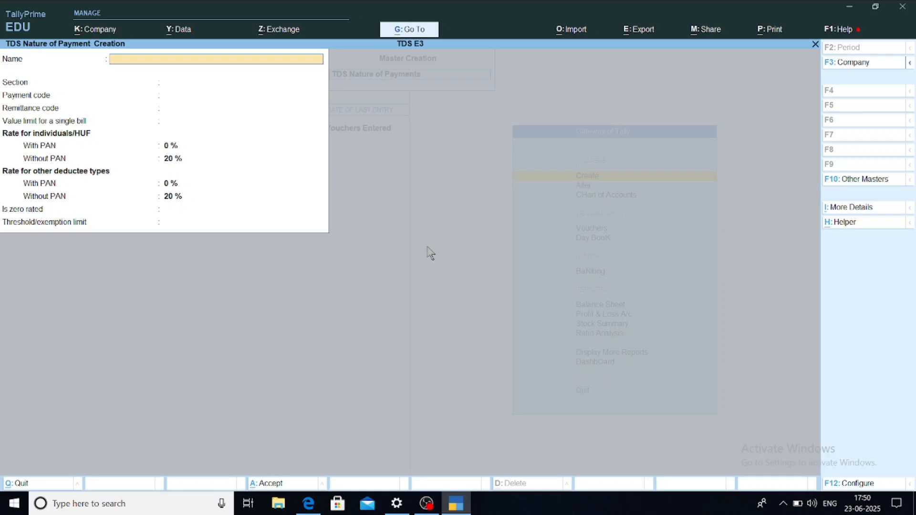
{"action": "type", "text": "Rent on Land, Building and Furniture"}
{"action": "key", "text": "Return"}
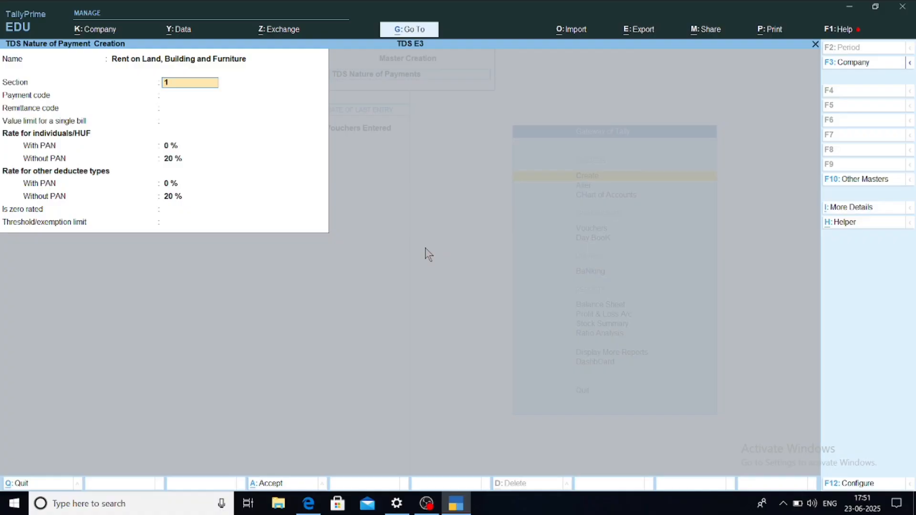
Step: Set section 194I, payment code 41B and remittance code 281
{"action": "type", "text": "94I"}
{"action": "key", "text": "Return"}
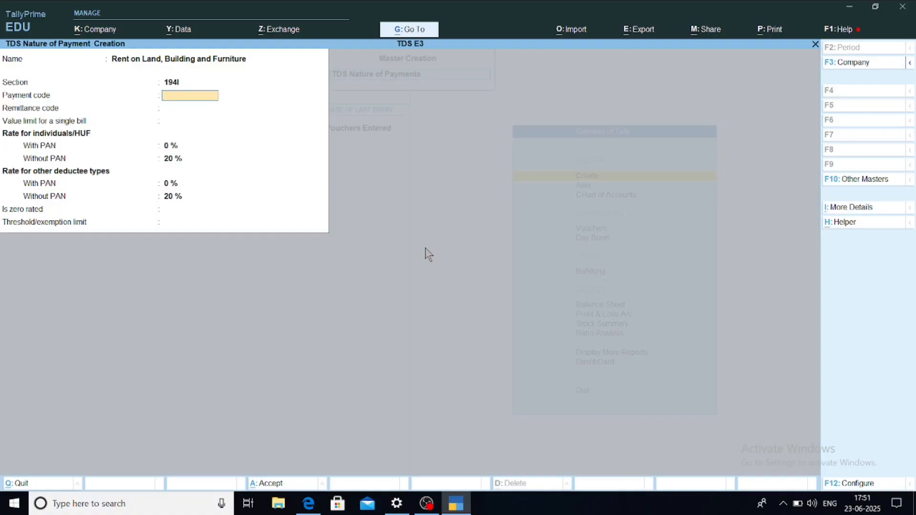
{"action": "type", "text": "41B"}
{"action": "key", "text": "Return"}
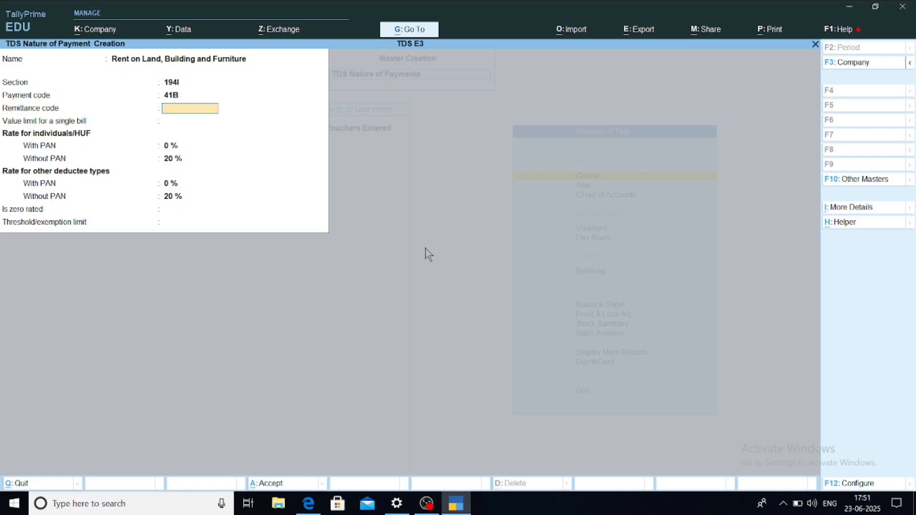
{"action": "type", "text": "281"}
{"action": "key", "text": "Return"}
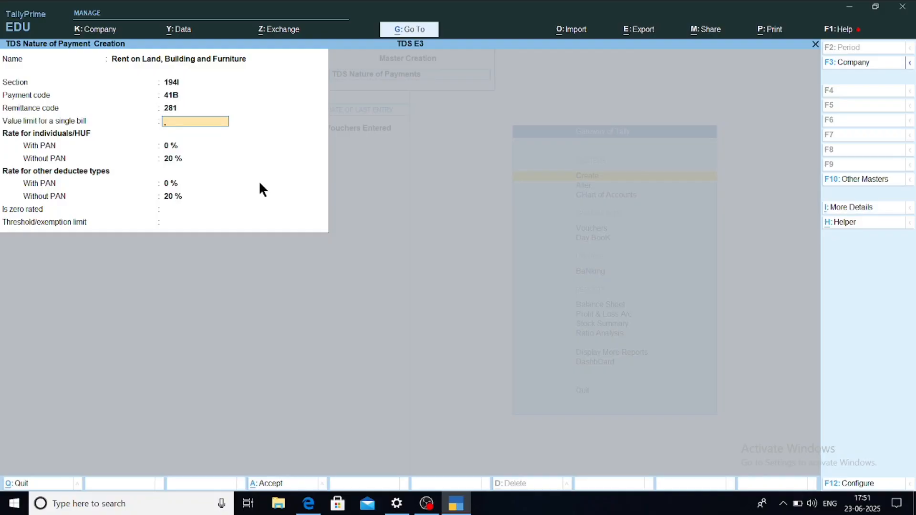
Step: Set rates of 7.50% with PAN and 20% without PAN and a 24000 threshold, then save
{"action": "key", "text": "Return"}
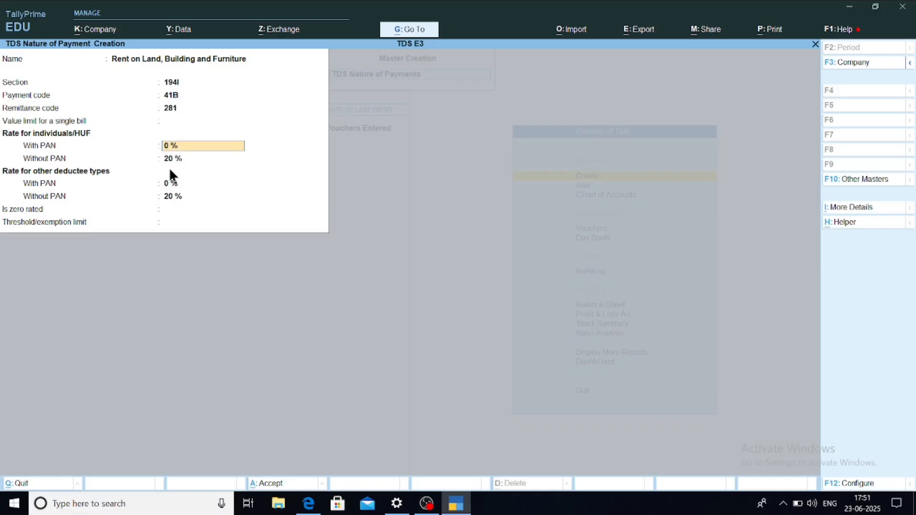
{"action": "key", "text": "Return"}
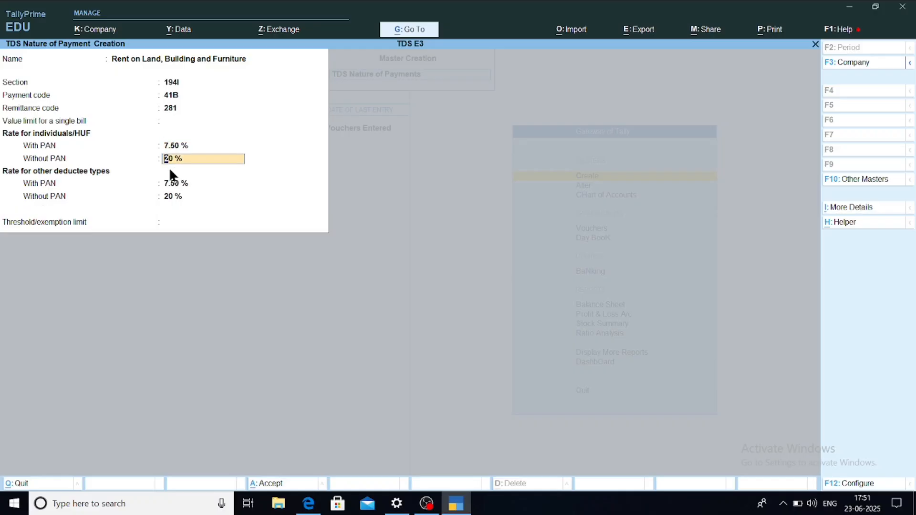
{"action": "key", "text": "Return"}
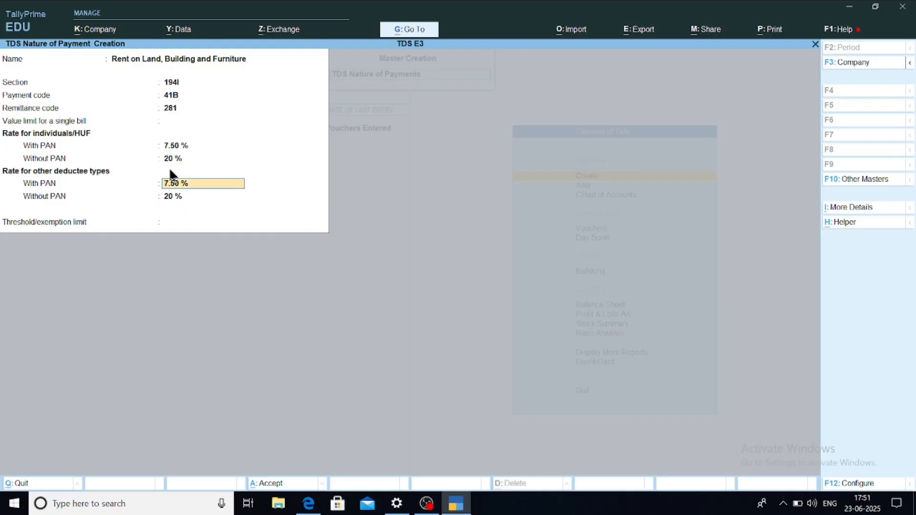
{"action": "key", "text": "Return"}
{"action": "key", "text": "Return"}
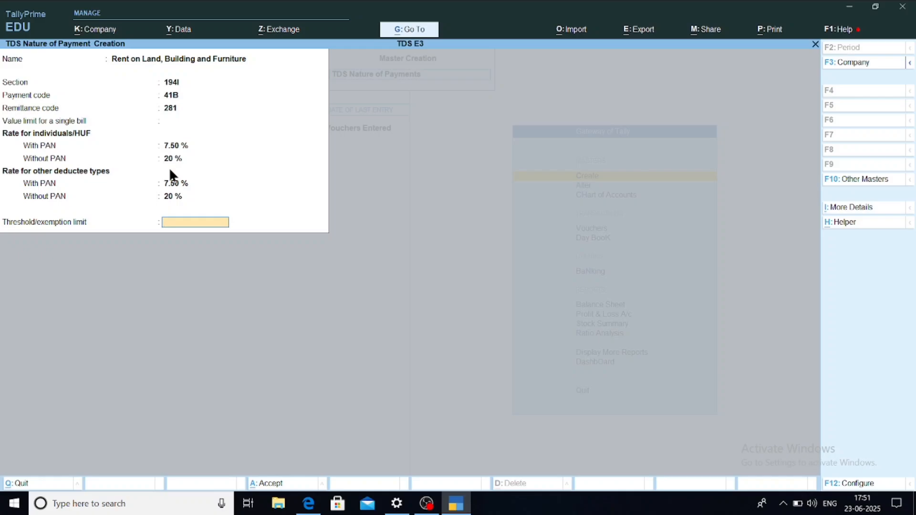
{"action": "type", "text": "240000"}
{"action": "key", "text": "Return"}
{"action": "key", "text": "Return"}
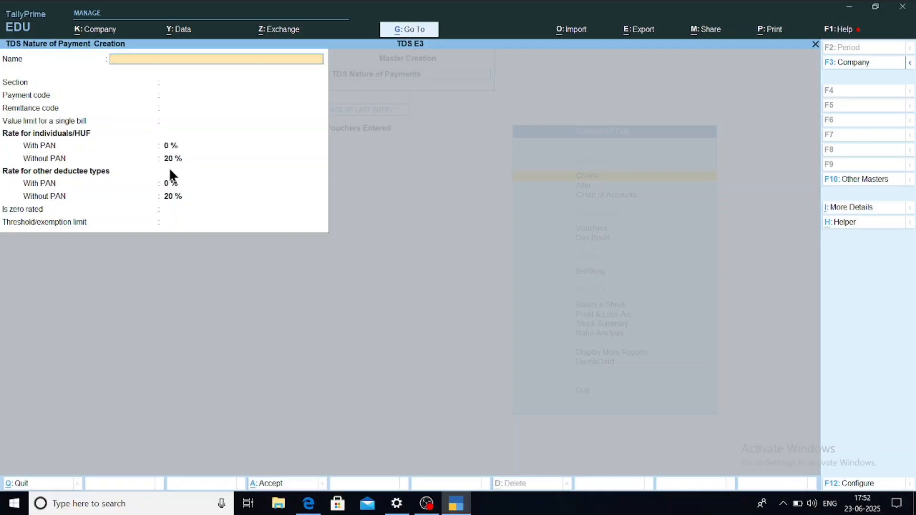
{"action": "key", "text": "Escape"}
Step: Create a group 'Rent on Building and Furniture Expenses' under Indirect Expenses
{"action": "key", "text": "y"}
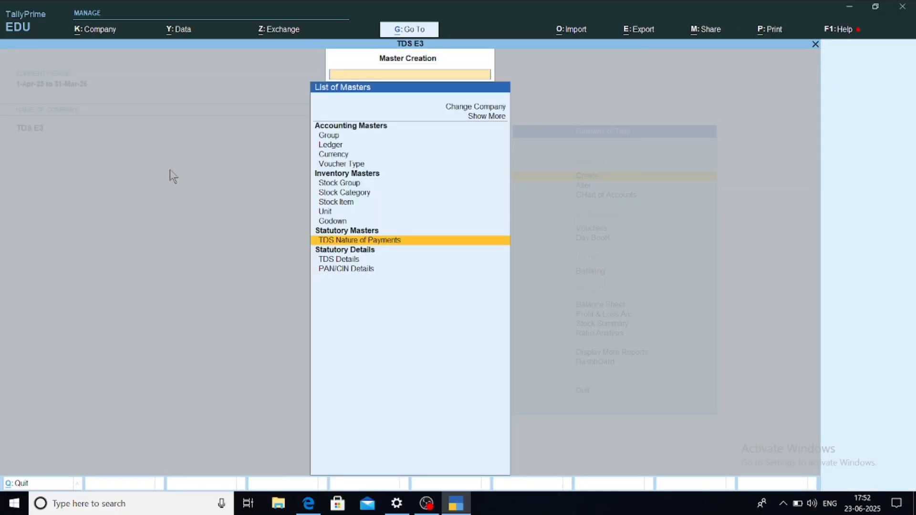
{"action": "key", "text": "Escape"}
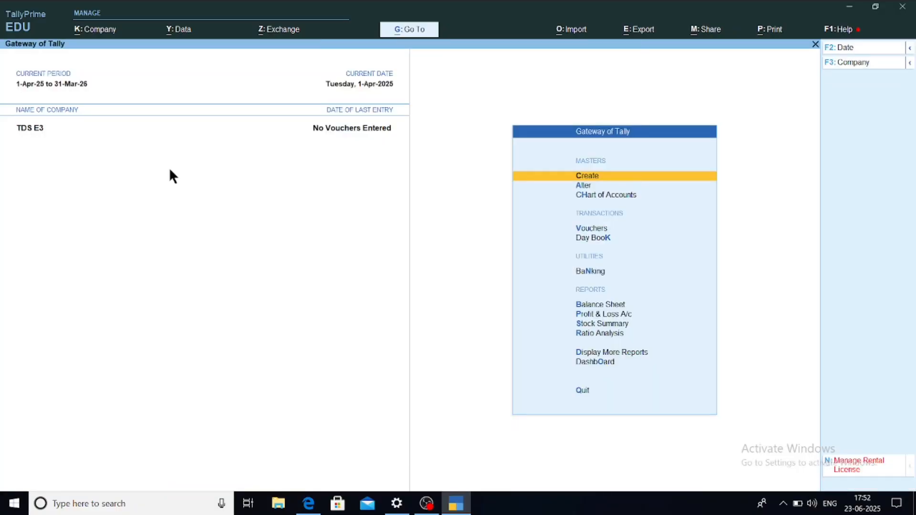
{"action": "key", "text": "Return"}
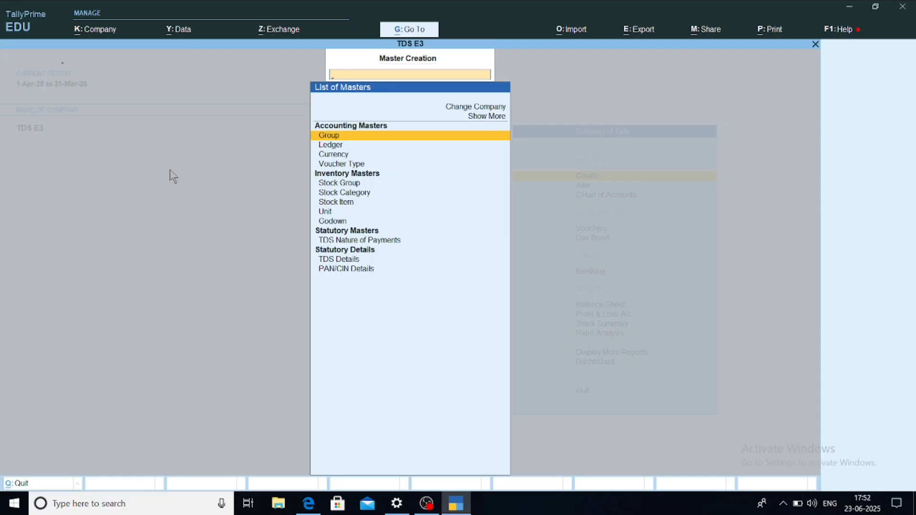
{"action": "key", "text": "Return"}
{"action": "type", "text": "Rent on Fur"}
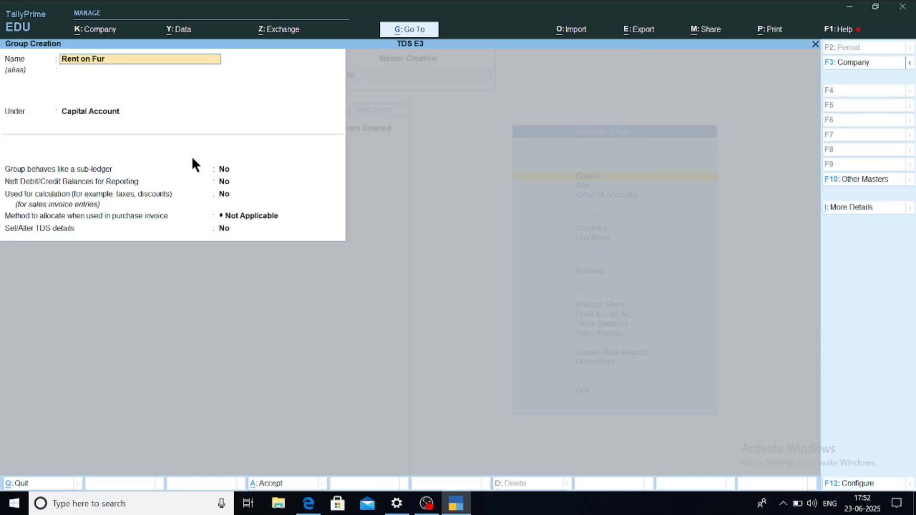
{"action": "key", "text": "BackSpace"}
{"action": "key", "text": "BackSpace"}
{"action": "key", "text": "BackSpace"}
{"action": "type", "text": "f"}
{"action": "type", "text": "Building and Furniture Expenses"}
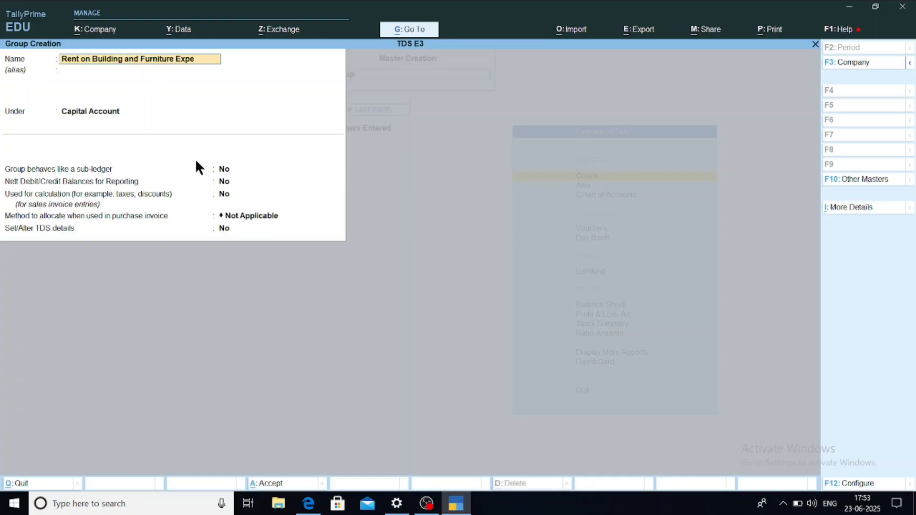
{"action": "key", "text": "Return"}
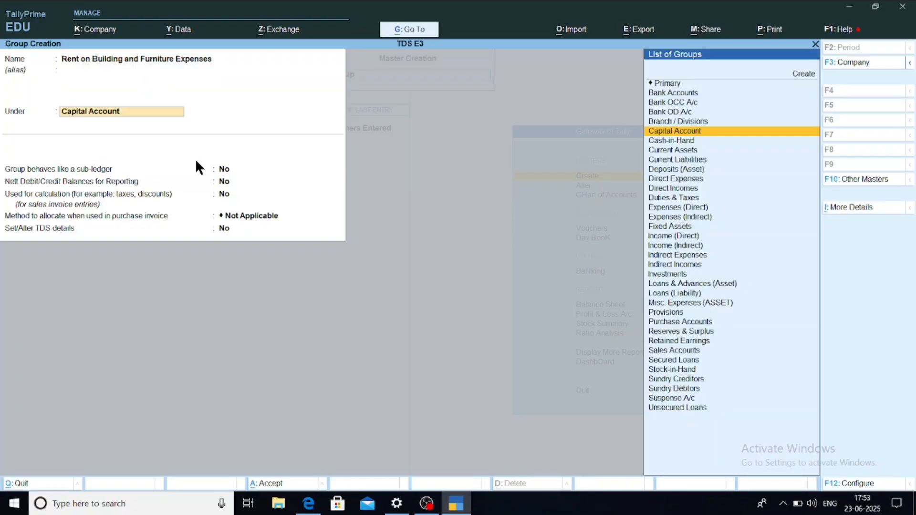
{"action": "type", "text": "Ind"}
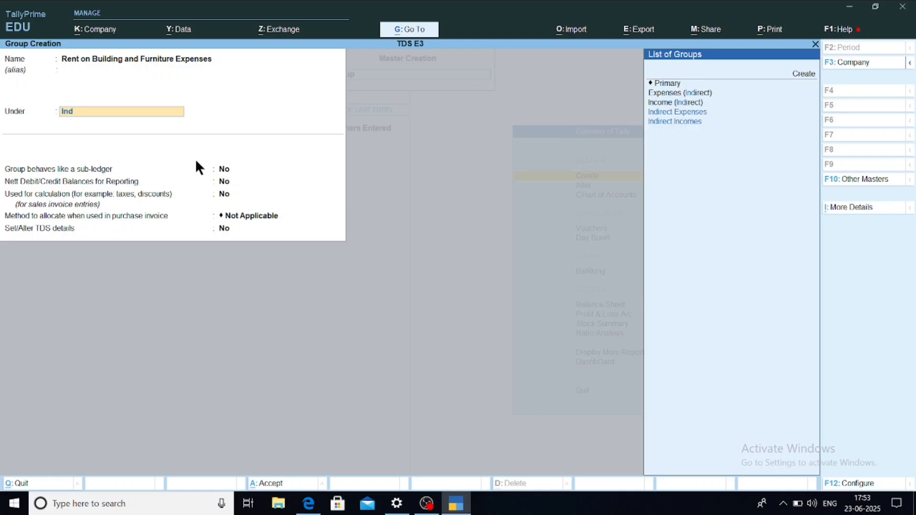
{"action": "type", "text": "irect"}
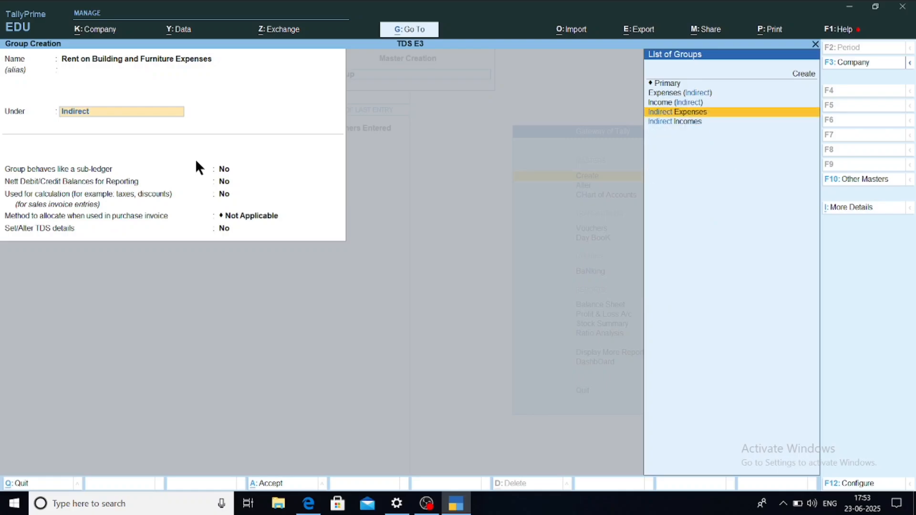
{"action": "key", "text": "Return"}
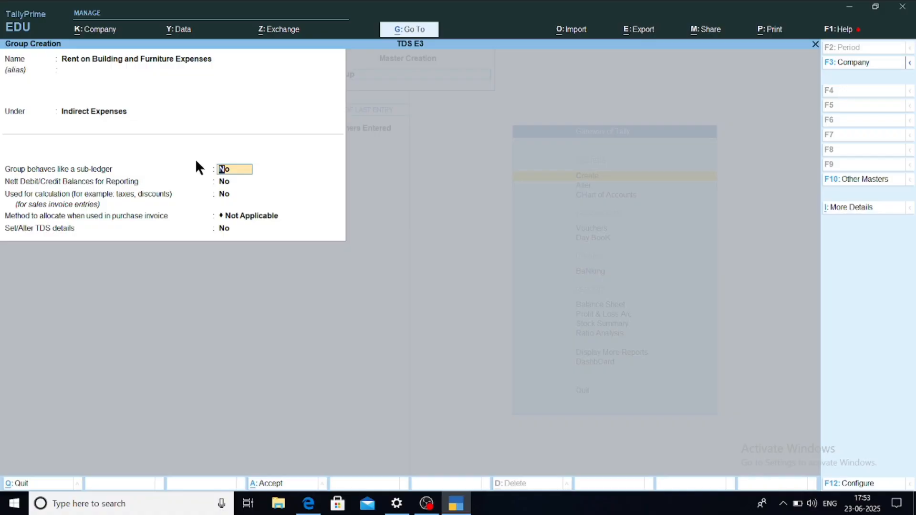
Step: Enable TDS details with nature 'Rent on Land, Building and Furniture' and save the group
{"action": "key", "text": "Return"}
{"action": "key", "text": "Return"}
{"action": "key", "text": "Return"}
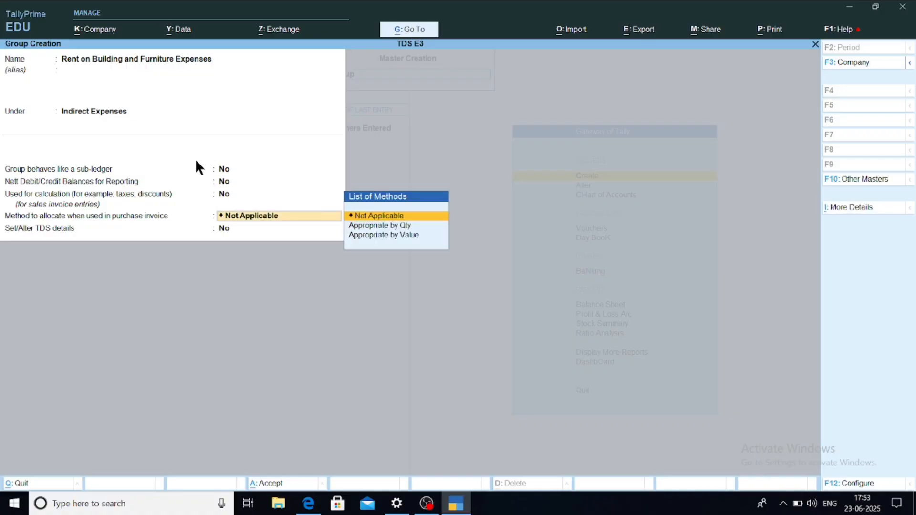
{"action": "key", "text": "Return"}
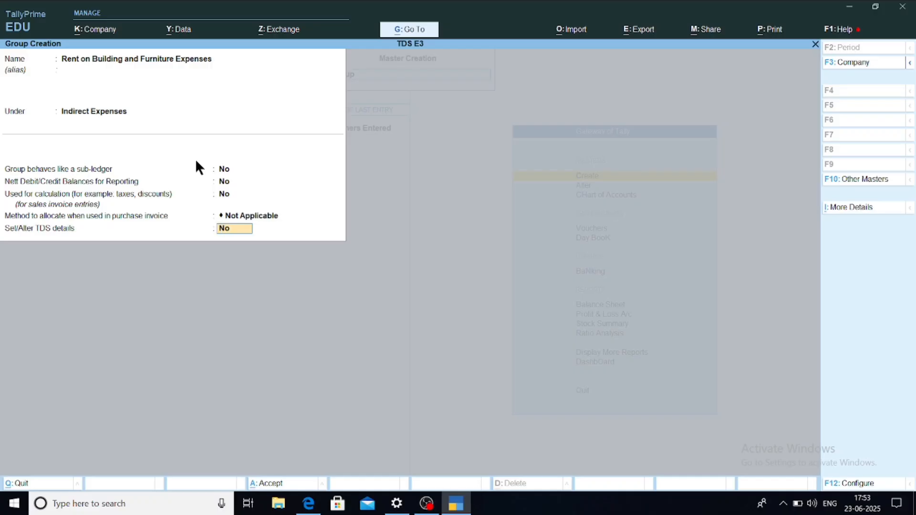
{"action": "key", "text": "y"}
{"action": "key", "text": "Return"}
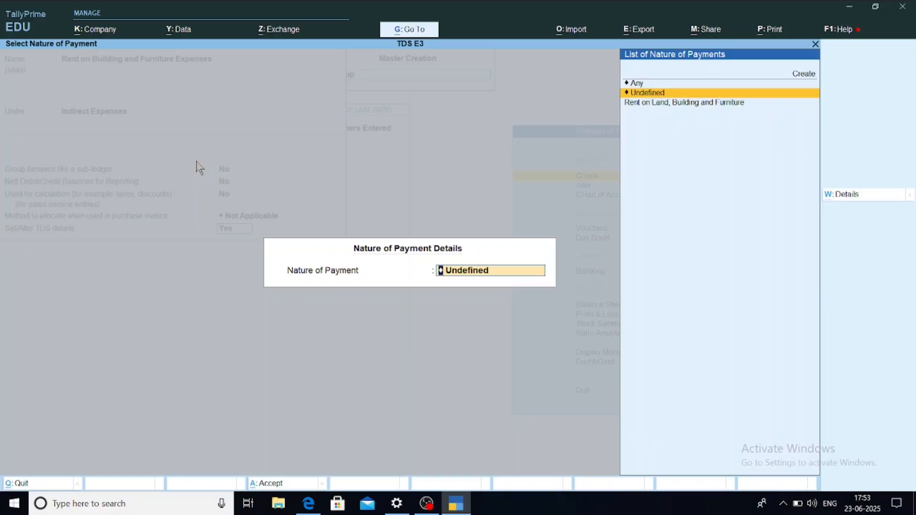
{"action": "key", "text": "Down"}
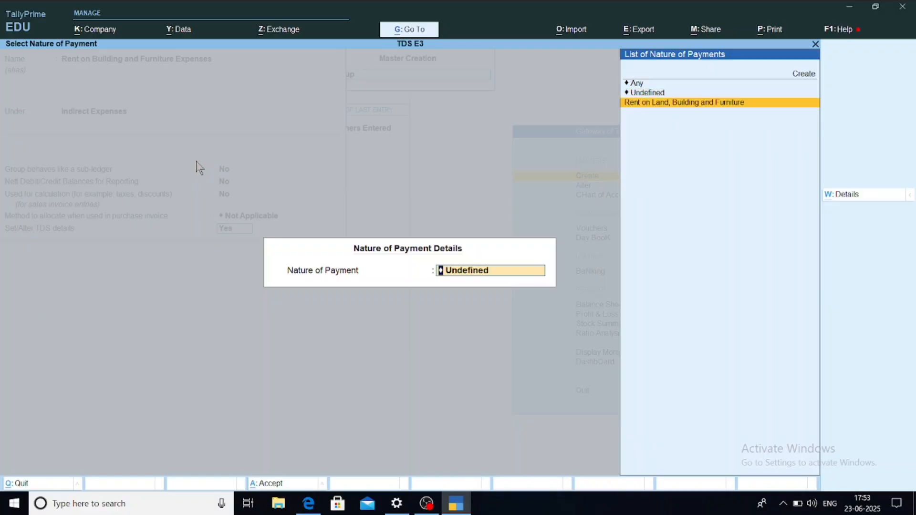
{"action": "key", "text": "Return"}
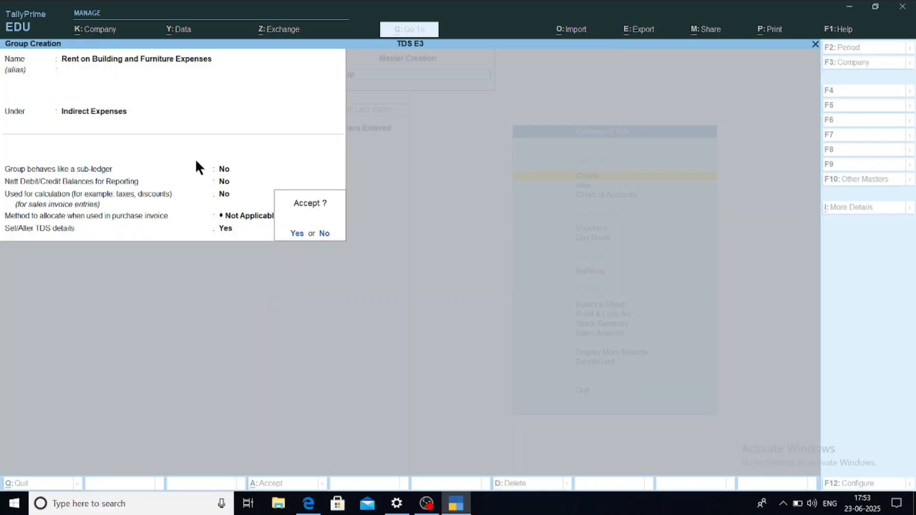
{"action": "key", "text": "Return"}
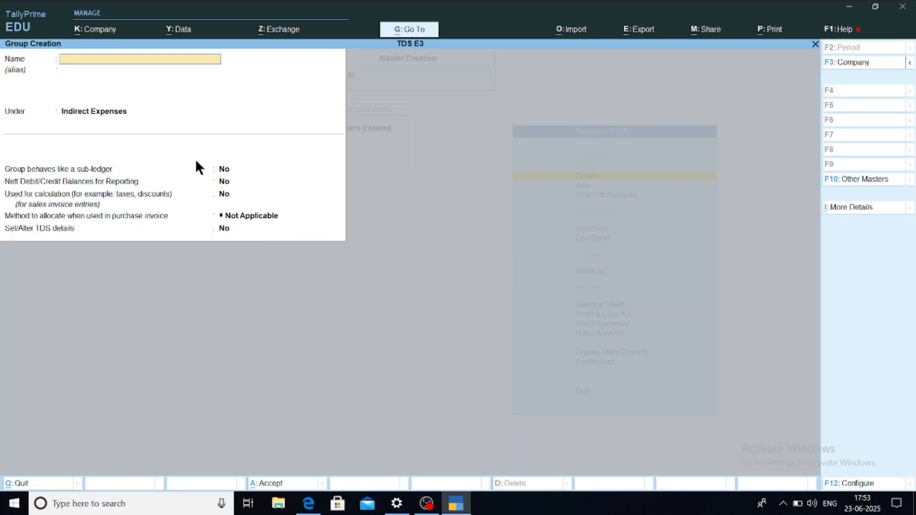
Step: Create and save ledger 'Rent on Building' under Rent on Building and Furniture Expenses
{"action": "key", "text": "Escape"}
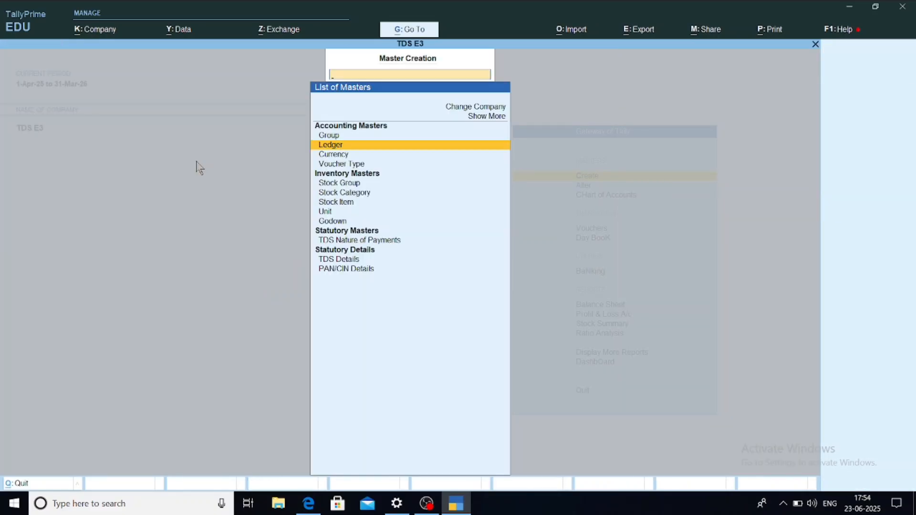
{"action": "key", "text": "Return"}
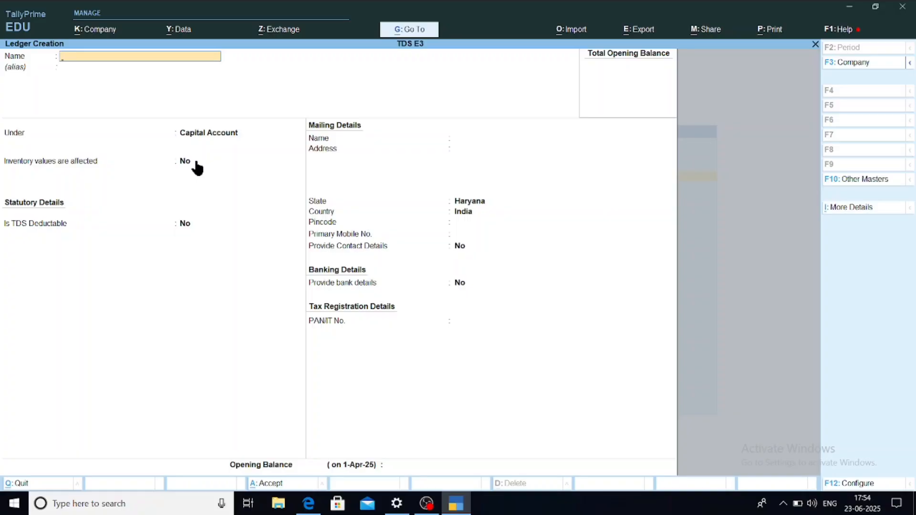
{"action": "type", "text": "Rent on Building"}
{"action": "key", "text": "Return"}
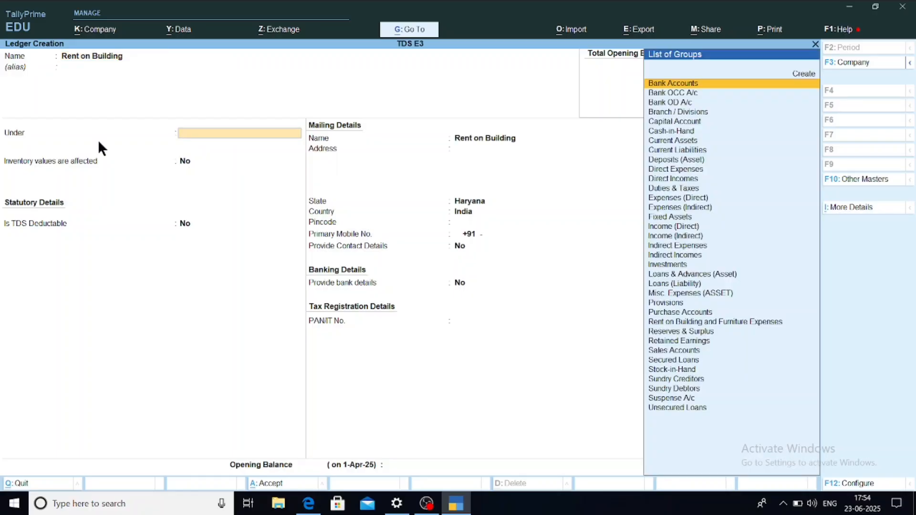
{"action": "type", "text": "Rent"}
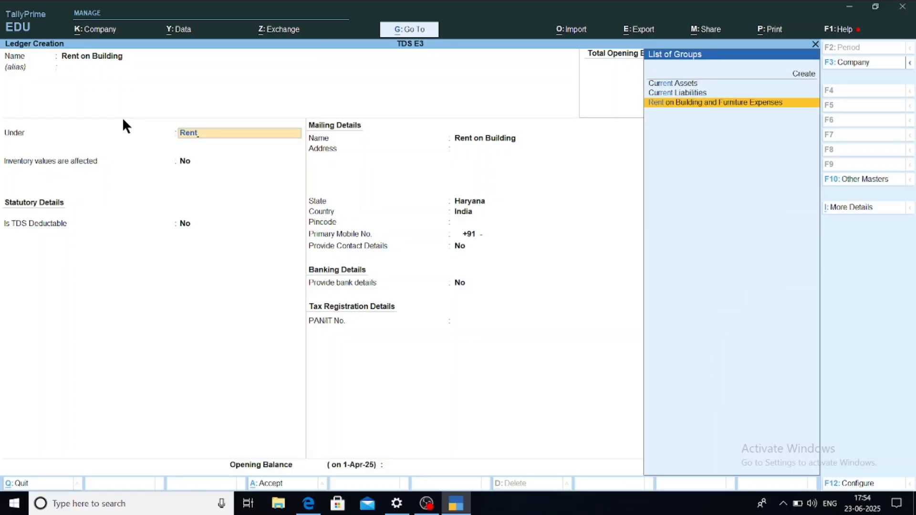
{"action": "key", "text": "Return"}
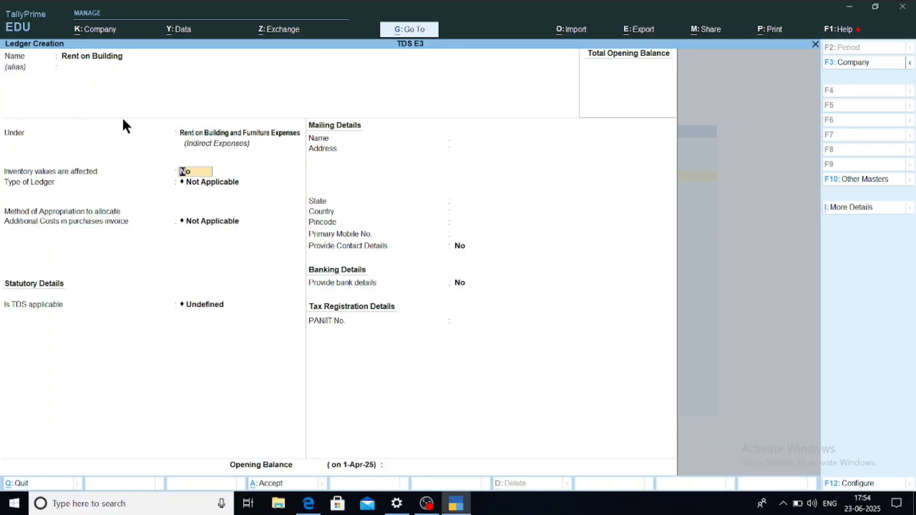
{"action": "key", "text": "Return"}
{"action": "key", "text": "Return"}
{"action": "key", "text": "Return"}
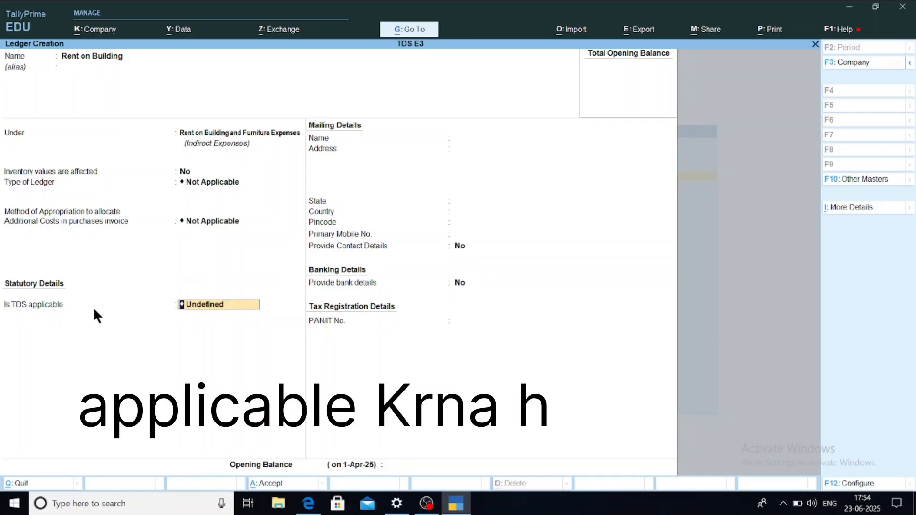
{"action": "key", "text": "Return"}
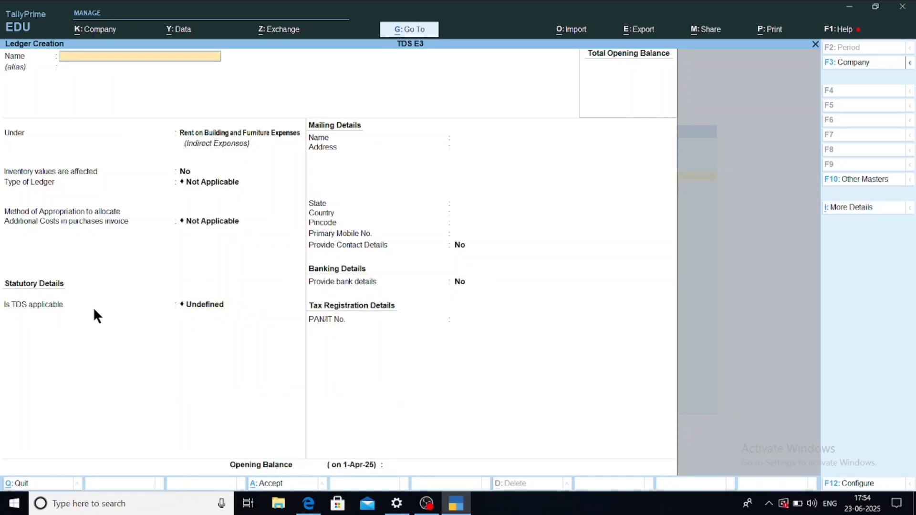
Step: Name the ledger TDS under Duties & Taxes, with duty type TDS and nature of payment Any
{"action": "type", "text": "TDS"}
{"action": "key", "text": "Return"}
{"action": "type", "text": "D"}
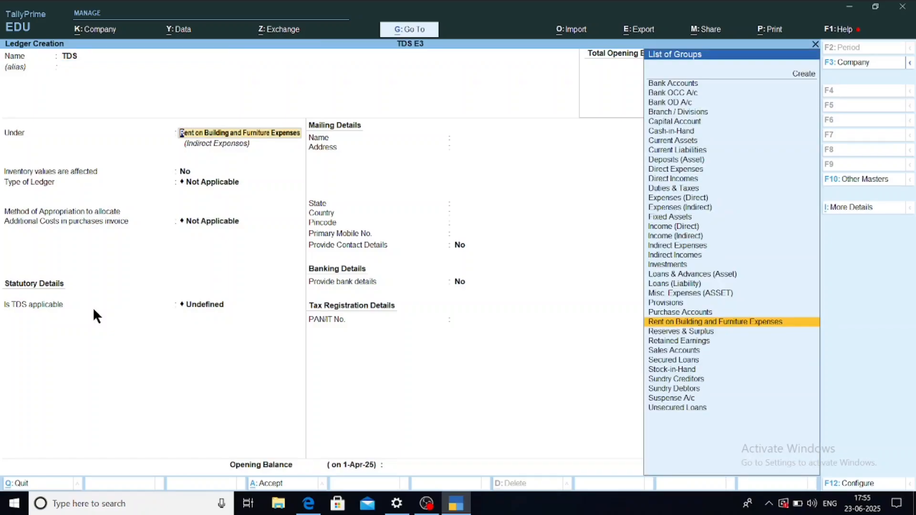
{"action": "type", "text": "uti"}
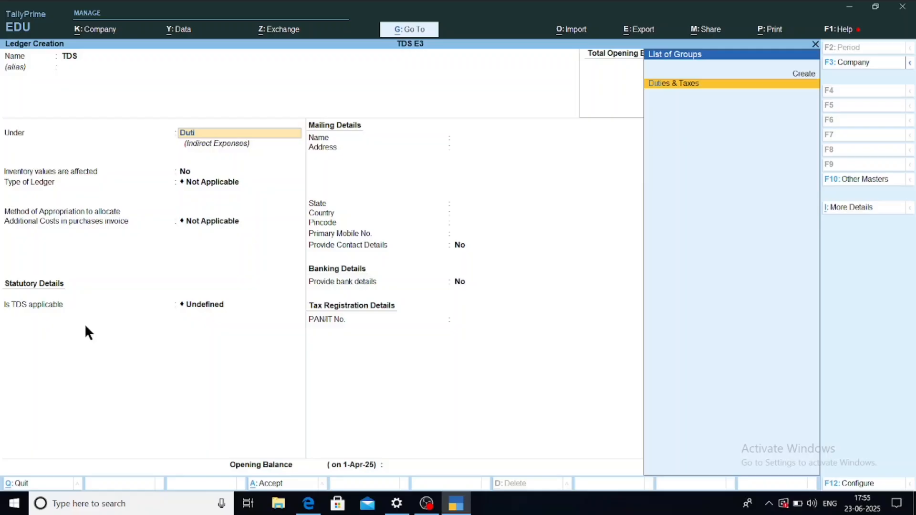
{"action": "key", "text": "Return"}
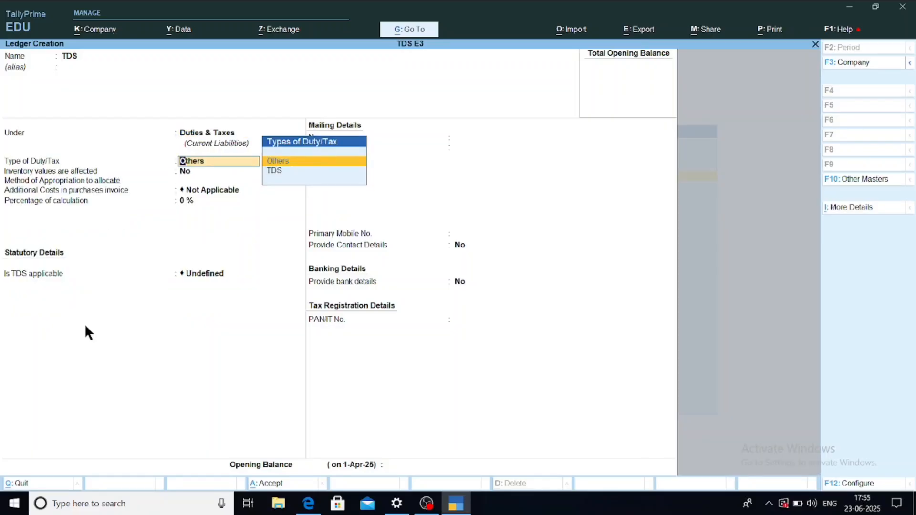
{"action": "key", "text": "Down"}
{"action": "key", "text": "Return"}
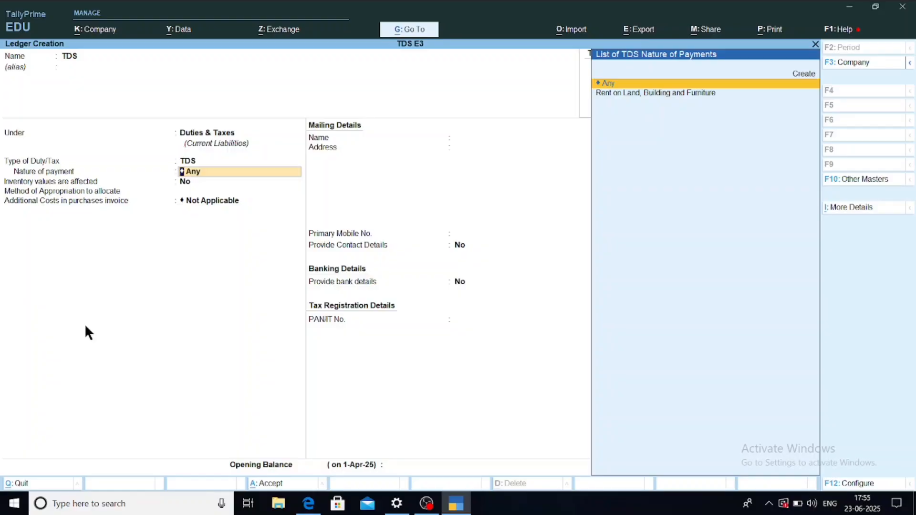
{"action": "key", "text": "Return"}
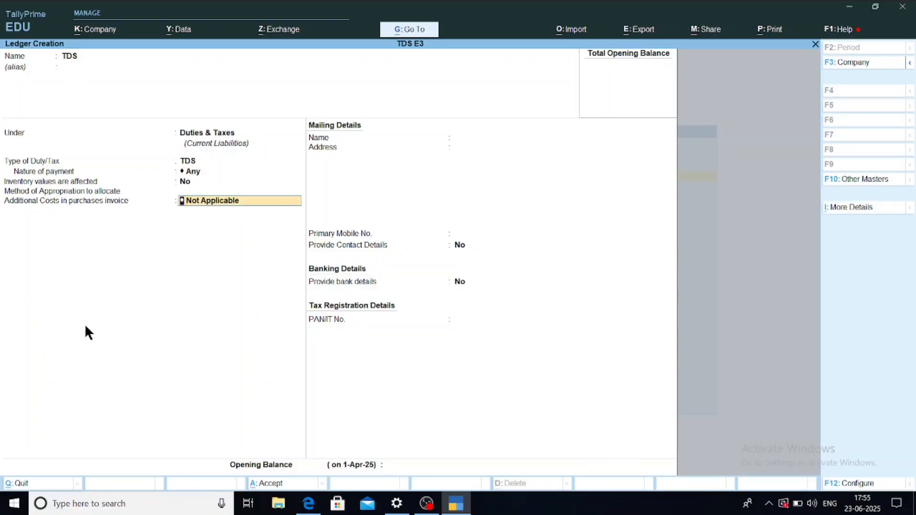
{"action": "key", "text": "BackSpace"}
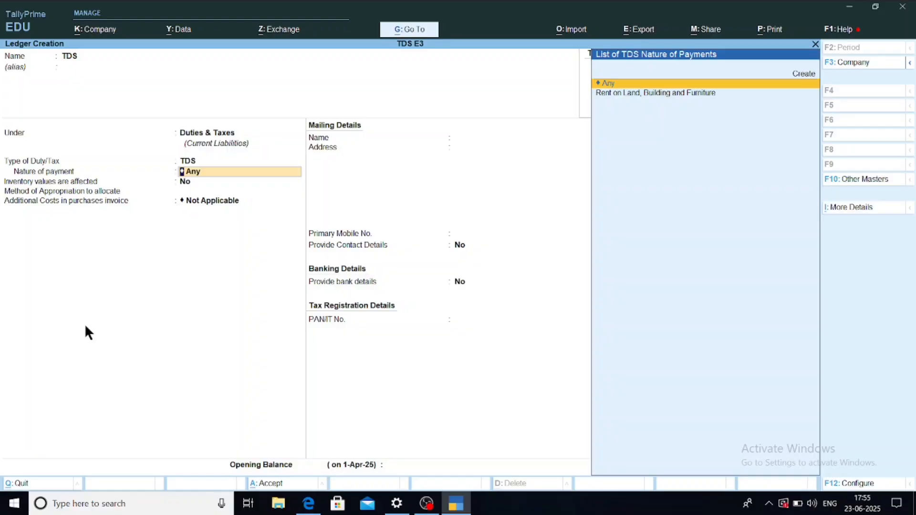
{"action": "key", "text": "Return"}
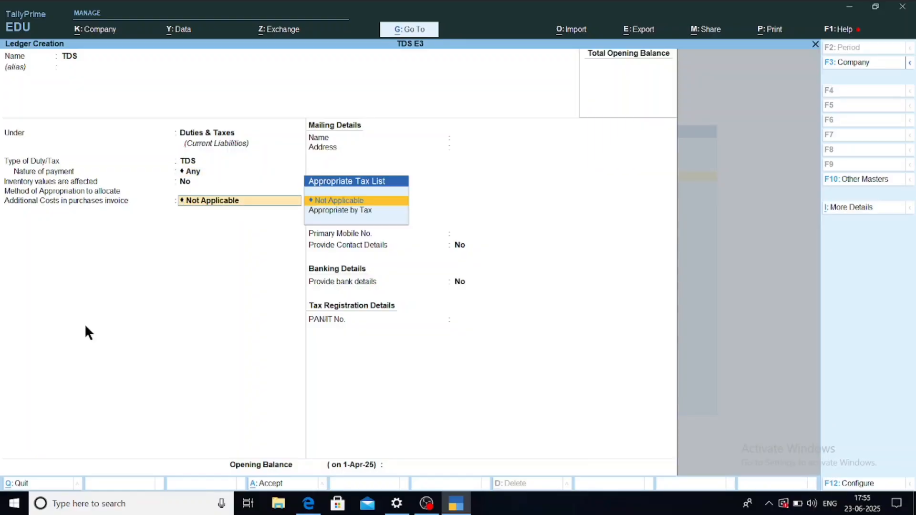
{"action": "key", "text": "Return"}
{"action": "key", "text": "Return"}
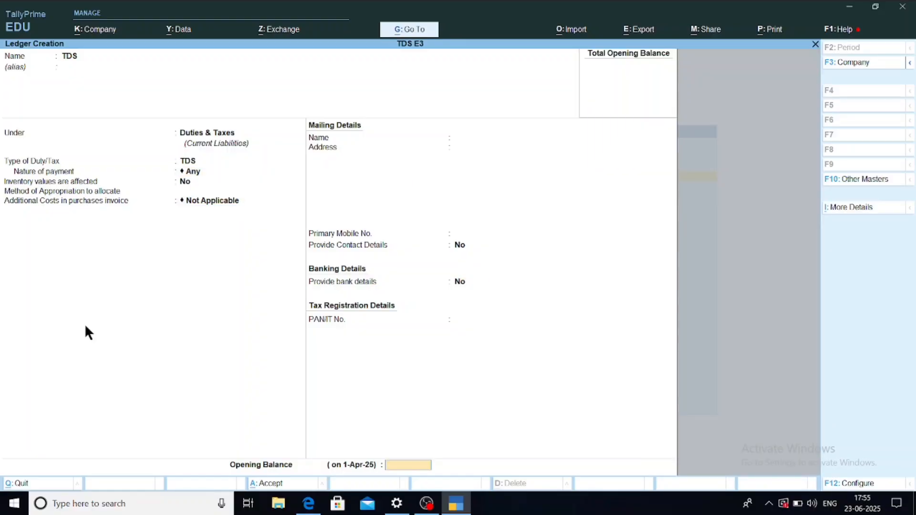
{"action": "key", "text": "Return"}
{"action": "key", "text": "Return"}
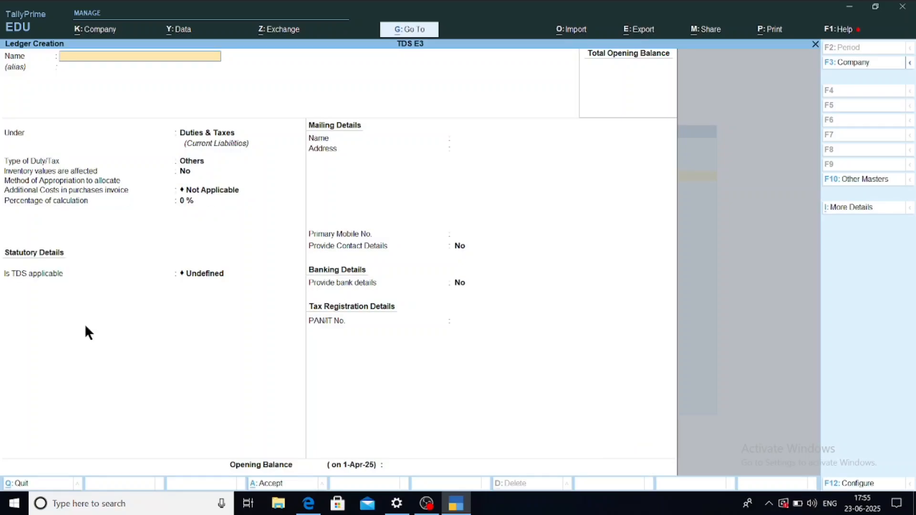
Step: Name a new ledger SRN under Sundry Creditors, keeping bill-by-bill balances on
{"action": "type", "text": "SRN"}
{"action": "key", "text": "Return"}
{"action": "key", "text": "Return"}
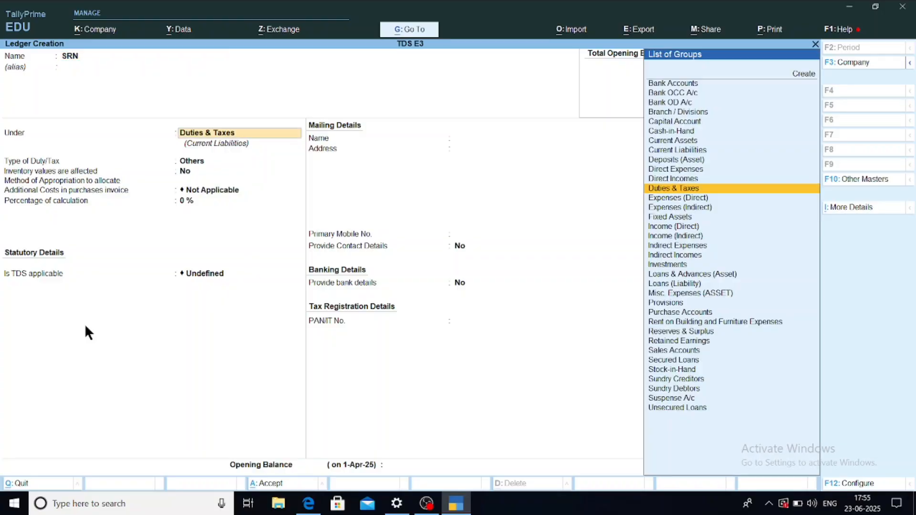
{"action": "type", "text": "S"}
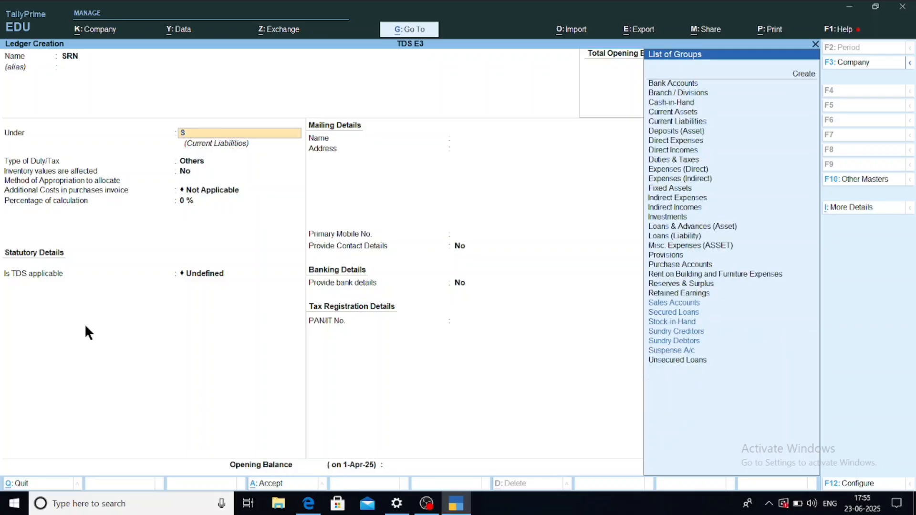
{"action": "type", "text": "undry"}
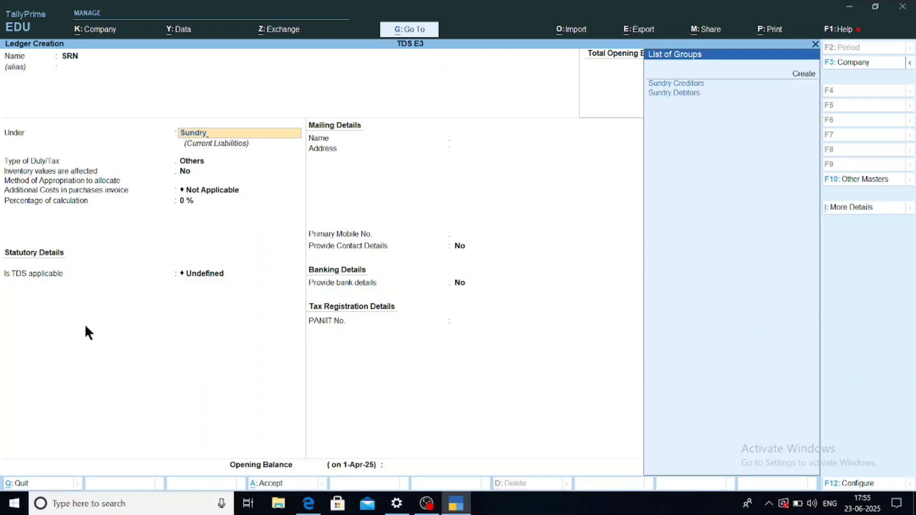
{"action": "key", "text": "Return"}
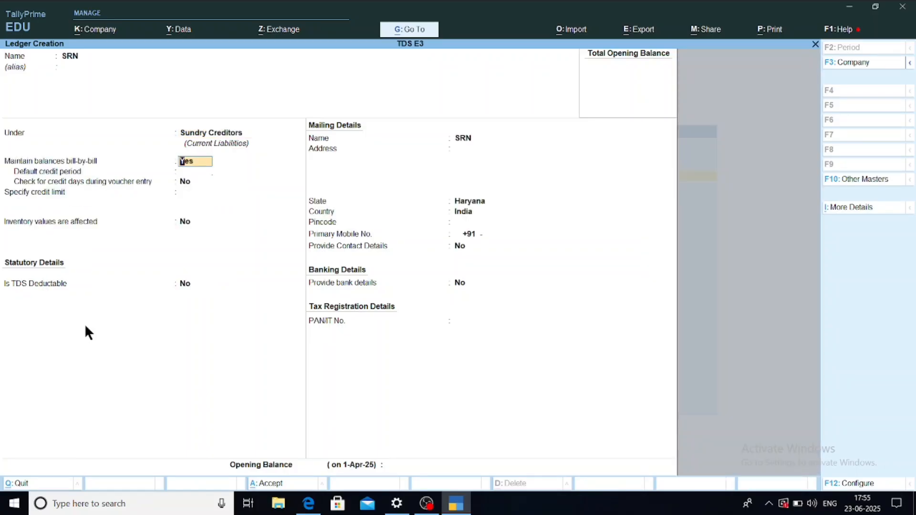
{"action": "key", "text": "Return"}
{"action": "key", "text": "Return"}
{"action": "key", "text": "Return"}
{"action": "key", "text": "Return"}
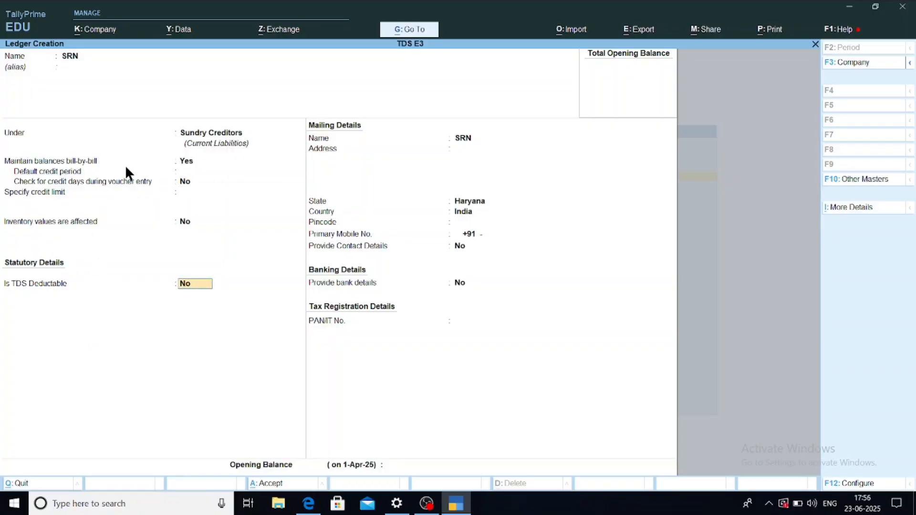
Step: Check the company features, then mark SRN as TDS deductible
{"action": "key", "text": "F11"}
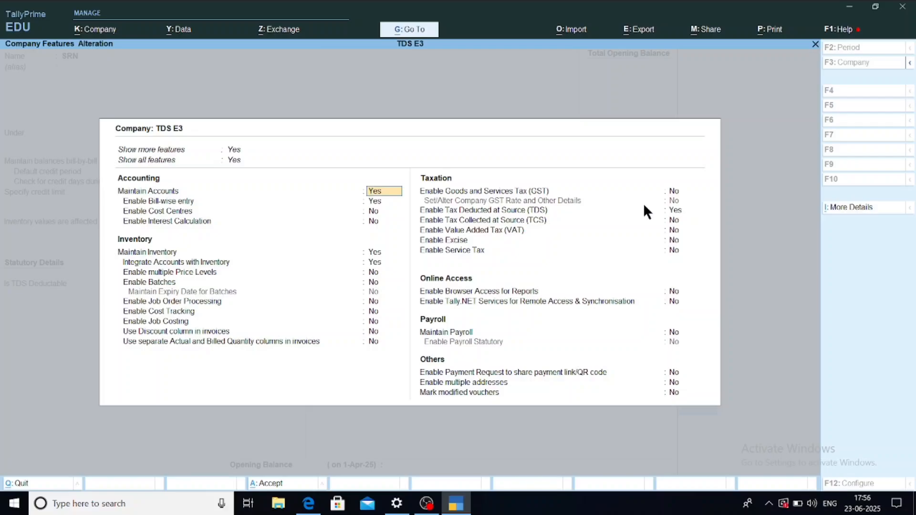
{"action": "key", "text": "Escape"}
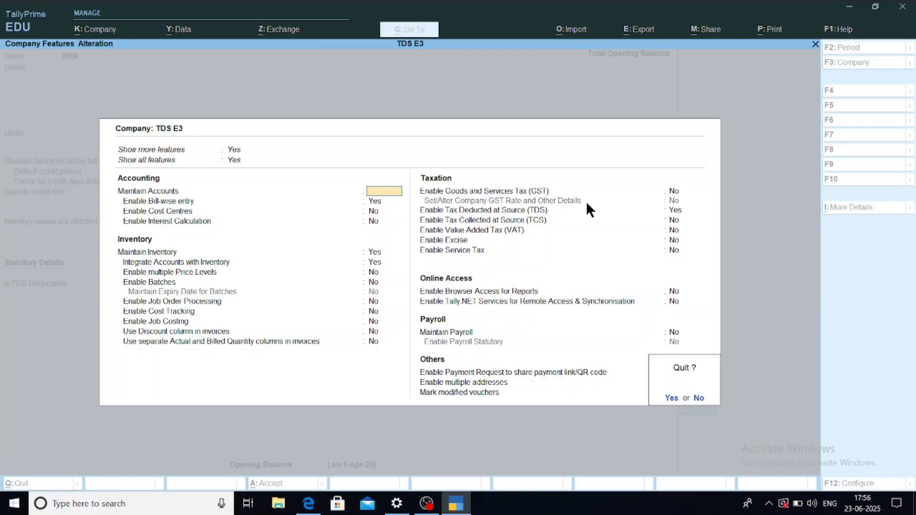
{"action": "key", "text": "y"}
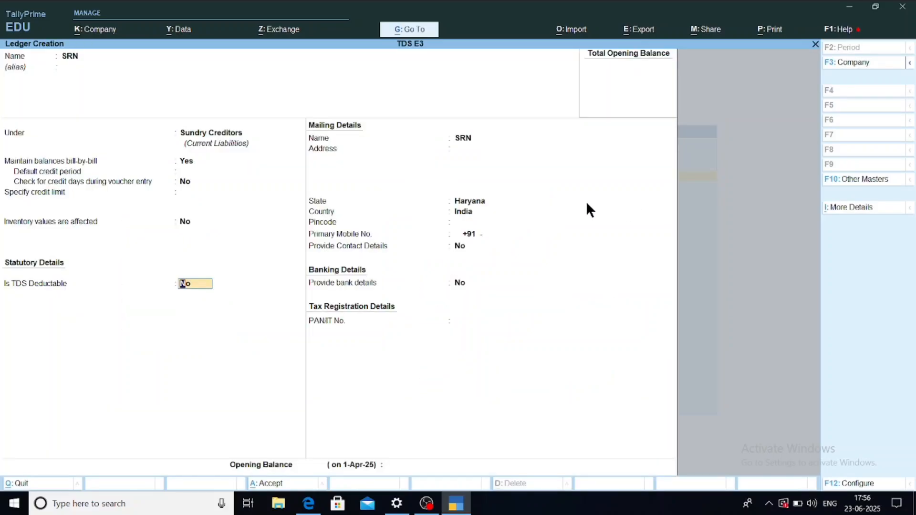
{"action": "type", "text": "y"}
{"action": "key", "text": "Return"}
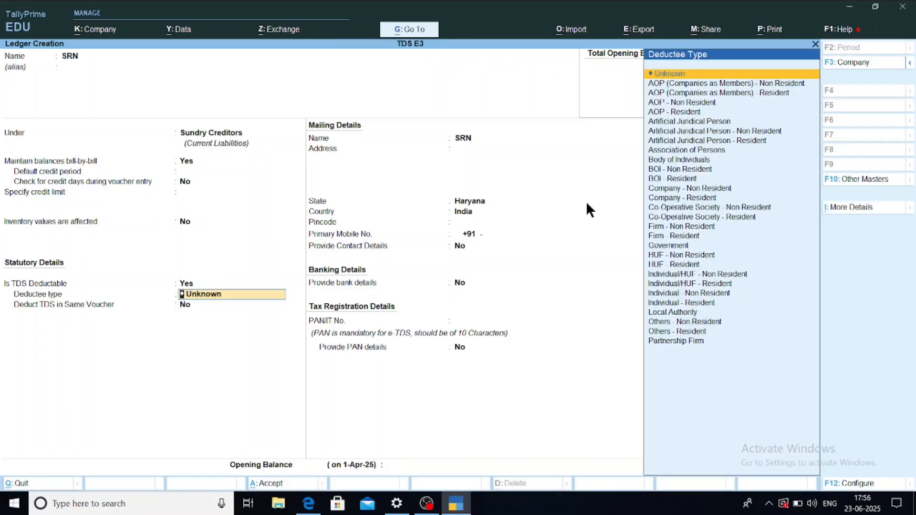
Step: Make SRN a Company - Resident deductee, deducting TDS in the same voucher (All Items), with its PAN entered
{"action": "type", "text": "Comp"}
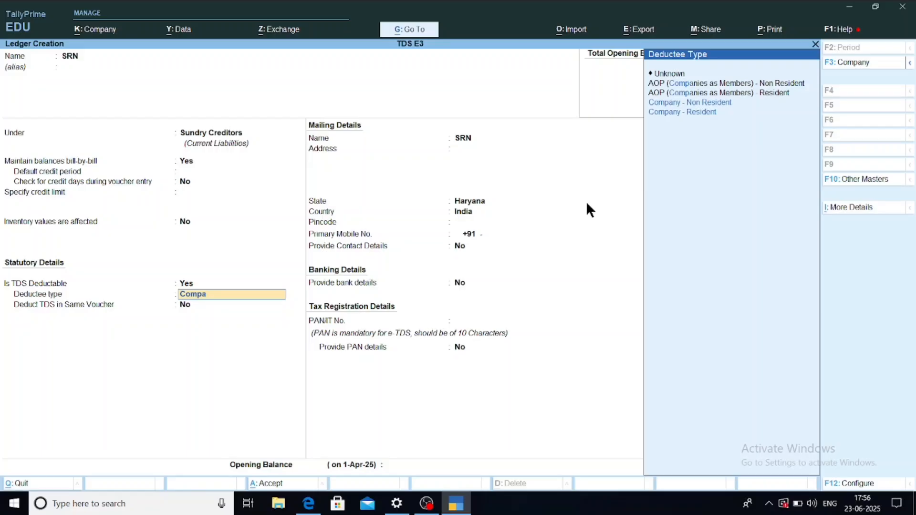
{"action": "type", "text": "a"}
{"action": "key", "text": "Down"}
{"action": "key", "text": "Down"}
{"action": "key", "text": "Return"}
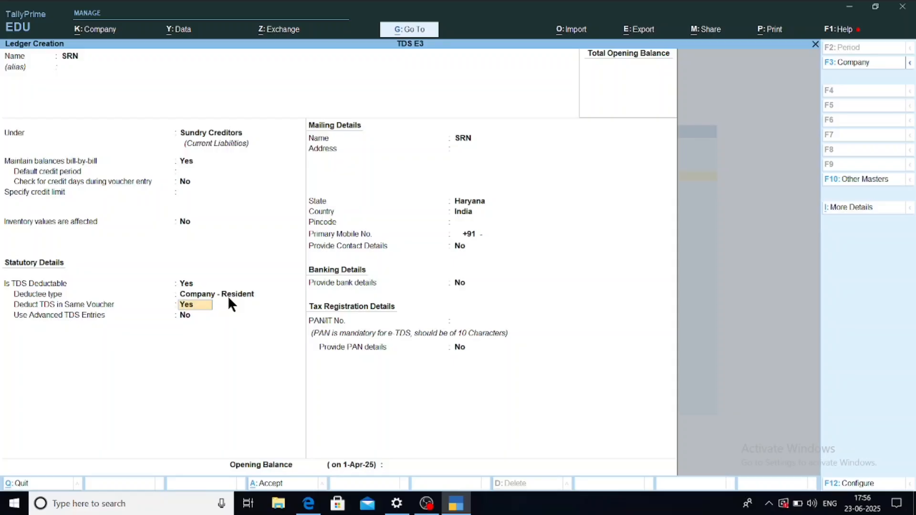
{"action": "key", "text": "Return"}
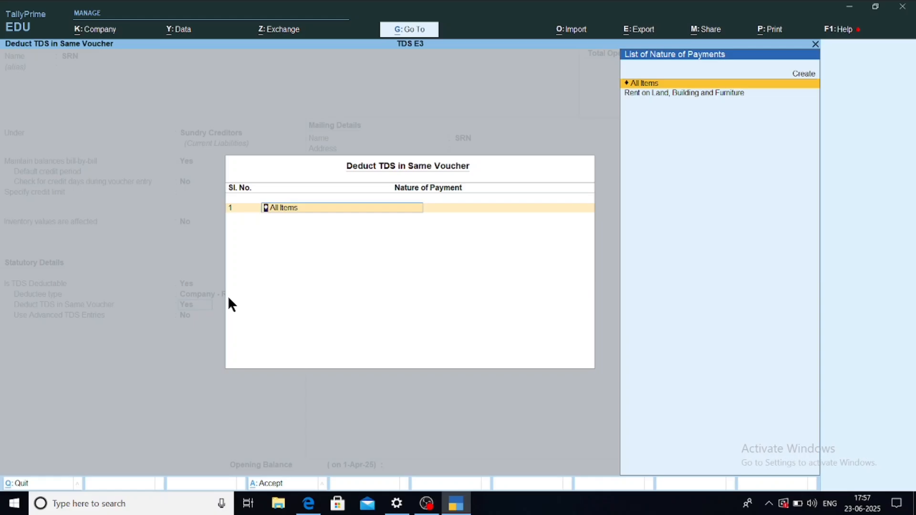
{"action": "key", "text": "Return"}
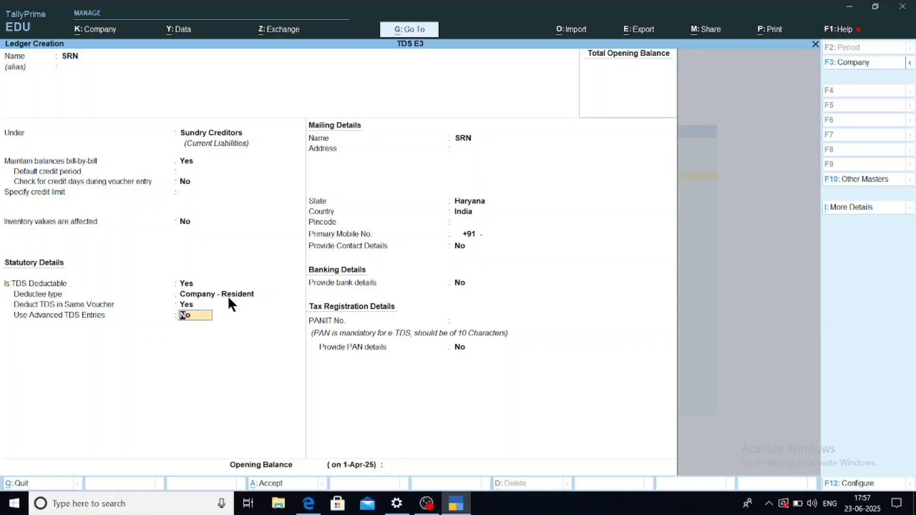
{"action": "key", "text": "Return"}
{"action": "key", "text": "Return"}
{"action": "key", "text": "Return"}
{"action": "key", "text": "Return"}
{"action": "key", "text": "Return"}
{"action": "key", "text": "Return"}
{"action": "key", "text": "Return"}
{"action": "key", "text": "Return"}
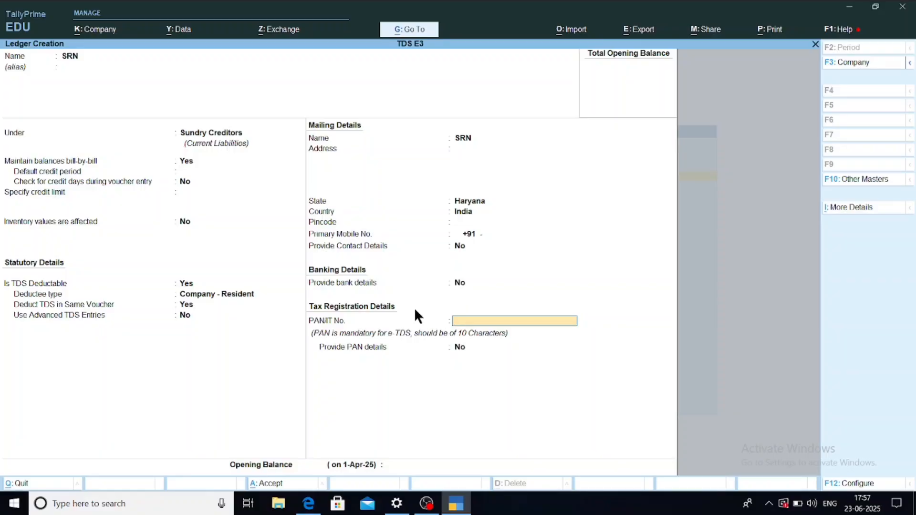
{"action": "type", "text": "ASDCG1234A"}
{"action": "key", "text": "Return"}
{"action": "key", "text": "Return"}
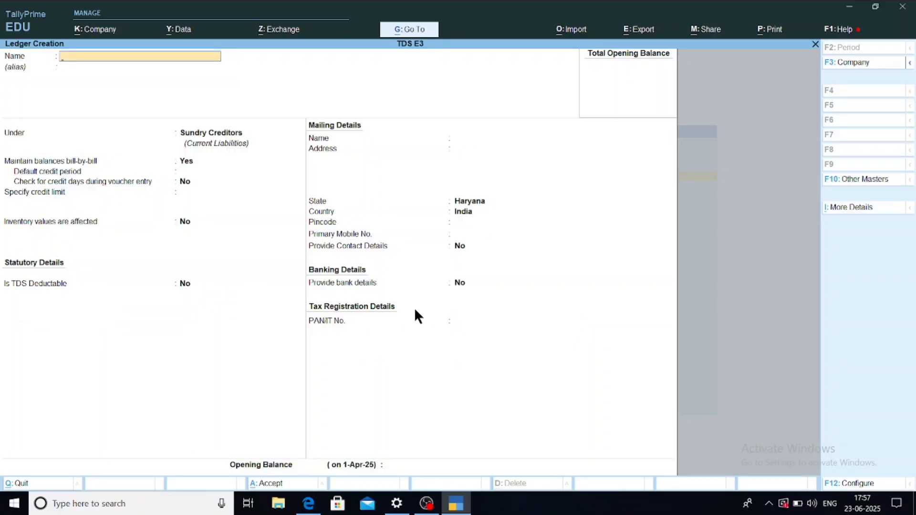
Step: Quit ledger creation and open a Journal voucher, keeping its date unchanged
{"action": "key", "text": "Escape"}
{"action": "key", "text": "y"}
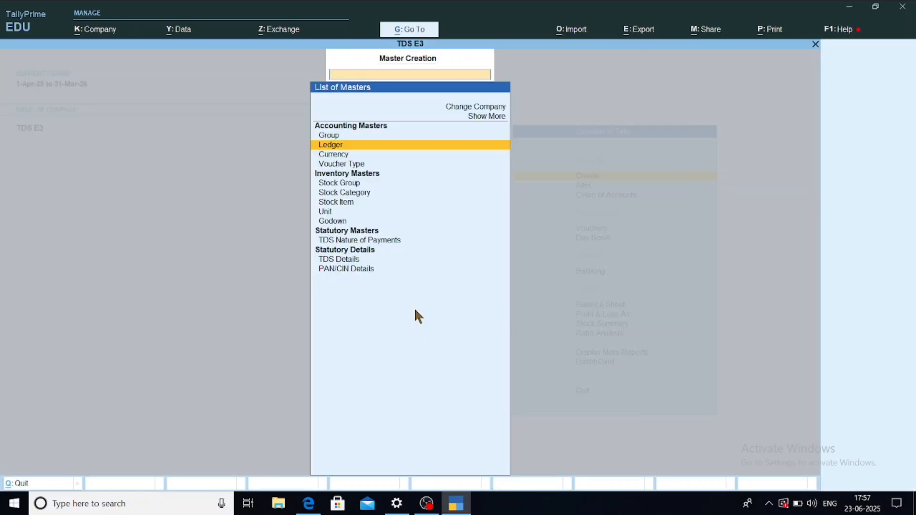
{"action": "key", "text": "Escape"}
{"action": "key", "text": "Down"}
{"action": "key", "text": "Down"}
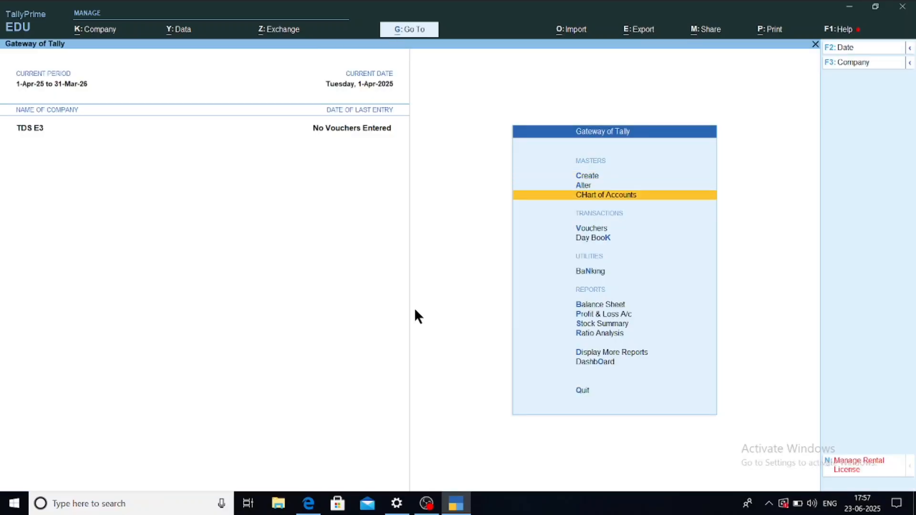
{"action": "key", "text": "Down"}
{"action": "key", "text": "Return"}
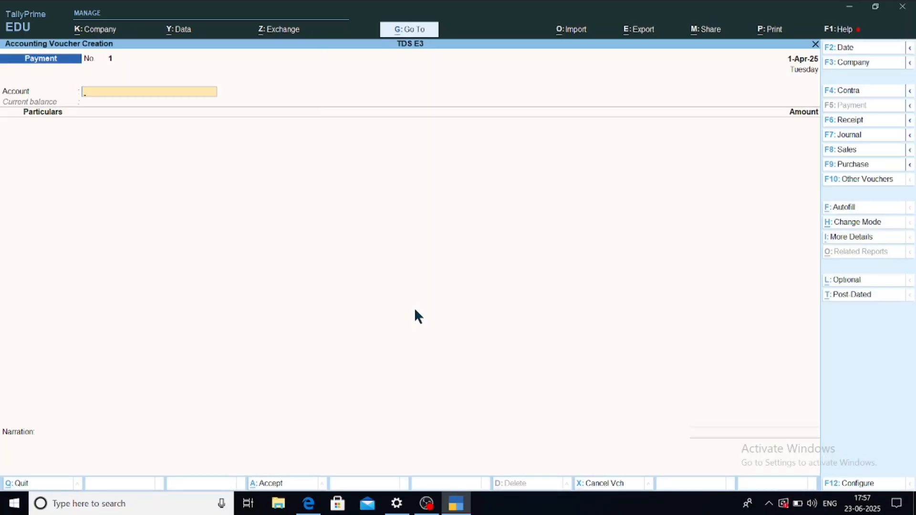
{"action": "key", "text": "F7"}
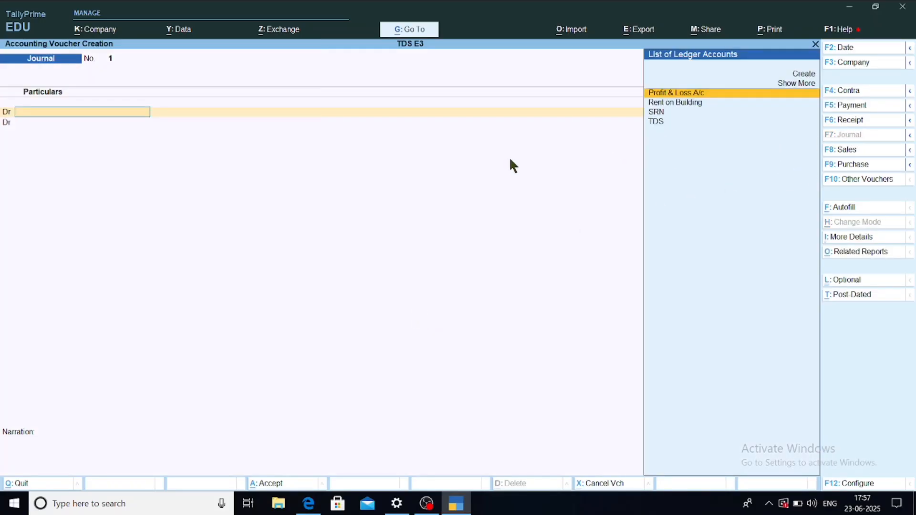
{"action": "key", "text": "F2"}
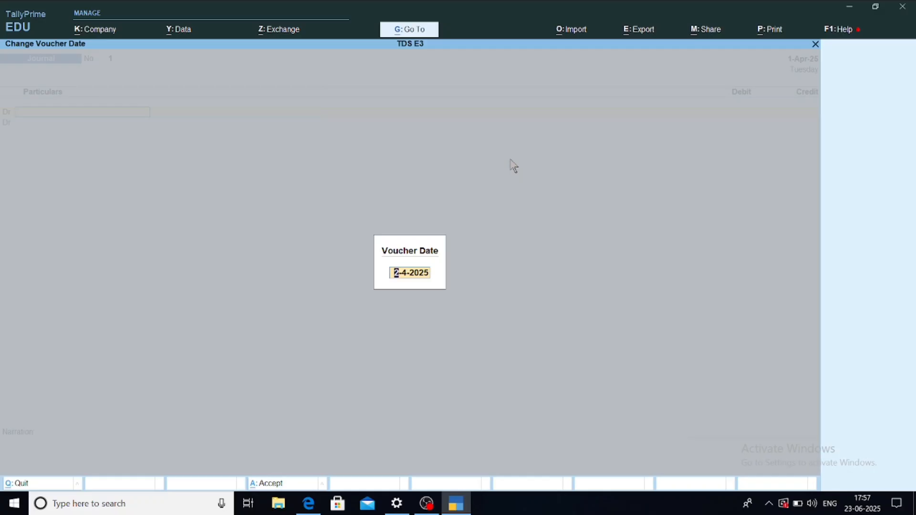
{"action": "key", "text": "BackSpace"}
{"action": "key", "text": "Escape"}
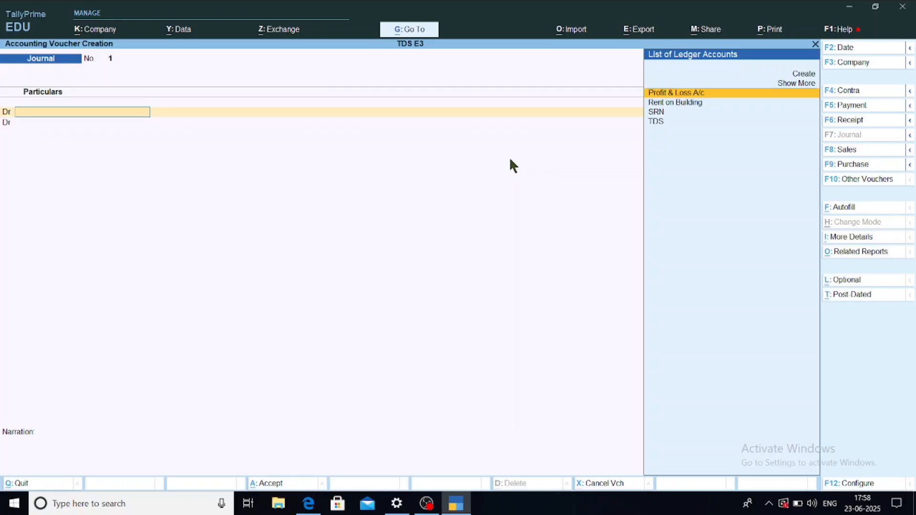
Step: Debit Rent on Building with 3,50,000 and begin the credit entry
{"action": "type", "text": "Rent"}
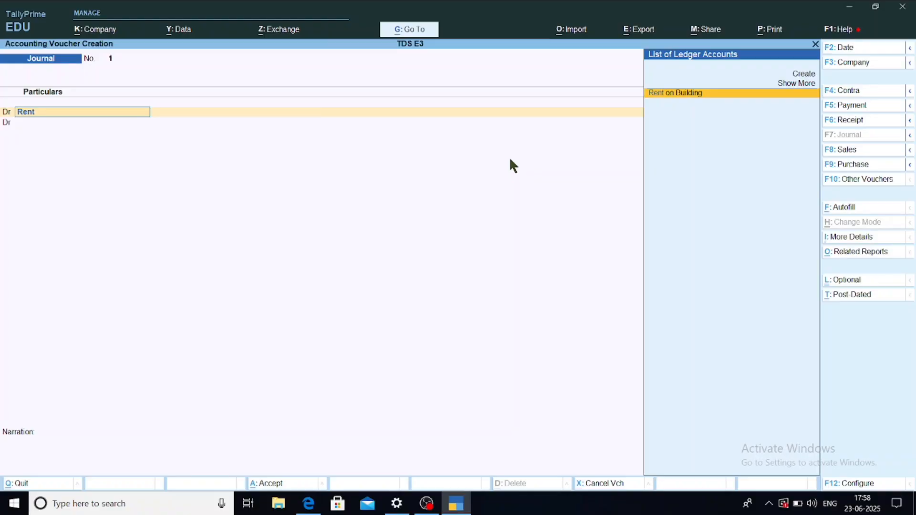
{"action": "key", "text": "Return"}
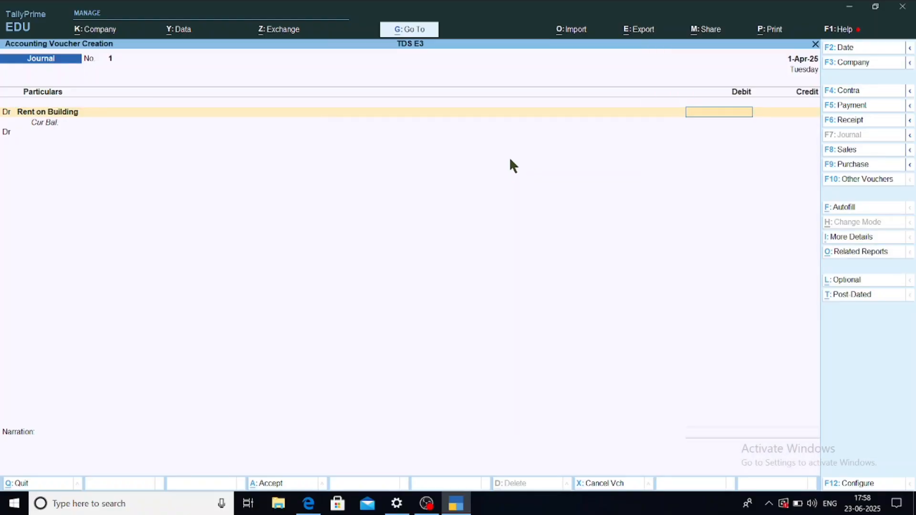
{"action": "type", "text": "350000"}
{"action": "key", "text": "Return"}
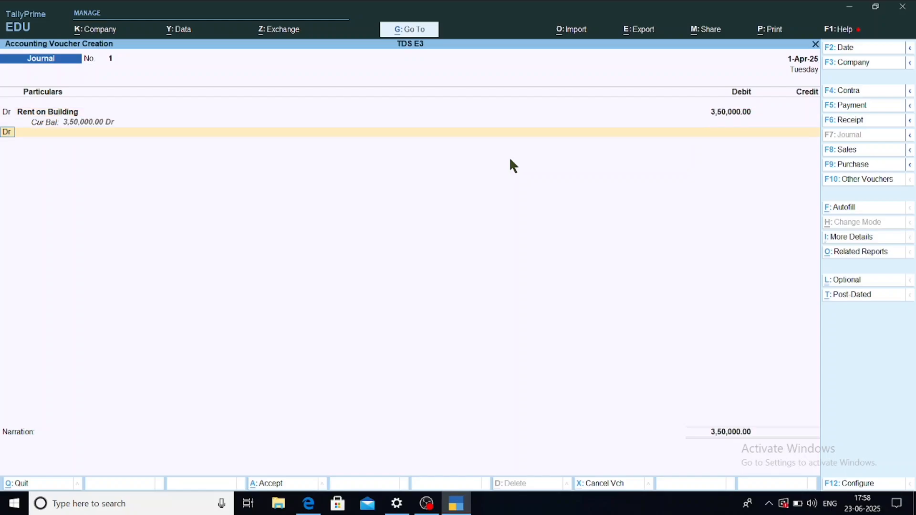
{"action": "key", "text": "c"}
{"action": "key", "text": "Return"}
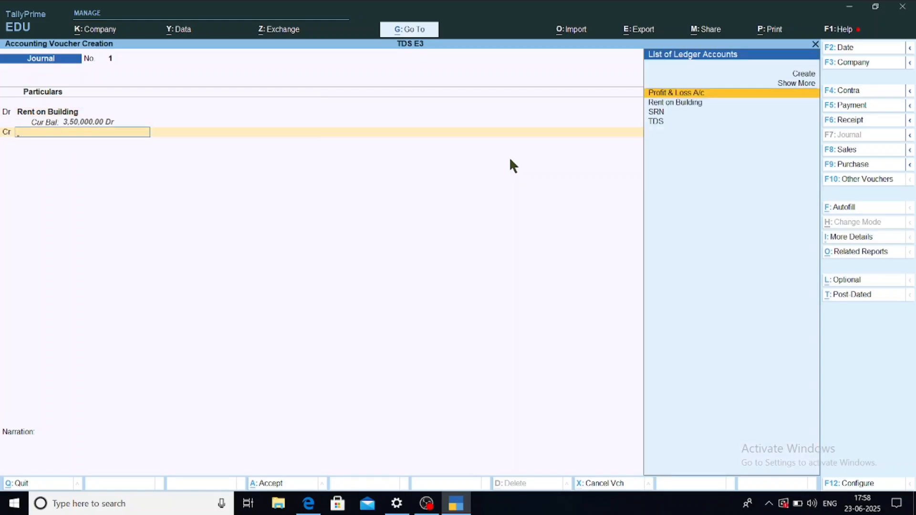
Step: Credit SRN 3,50,000 against new bill reference 1, then step back to the rent debit
{"action": "key", "text": "Down"}
{"action": "key", "text": "Down"}
{"action": "key", "text": "Return"}
{"action": "key", "text": "Return"}
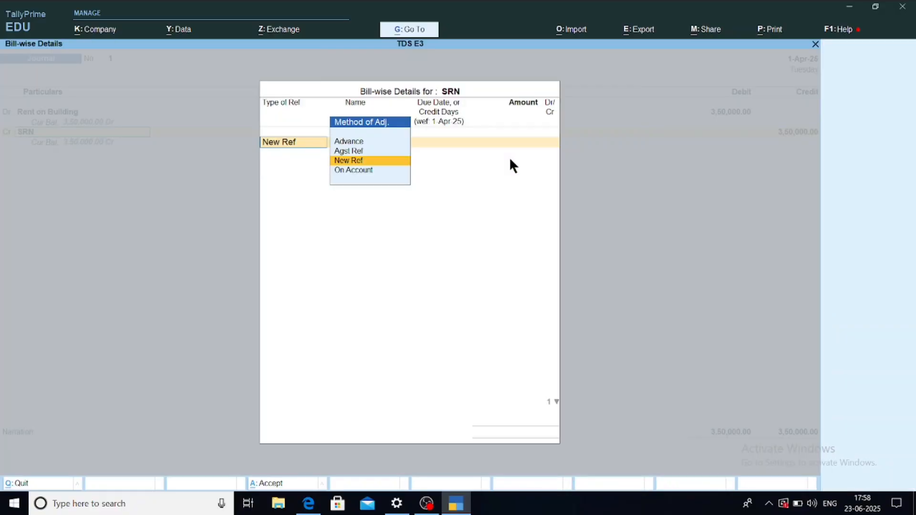
{"action": "key", "text": "Return"}
{"action": "key", "text": "Return"}
{"action": "key", "text": "Return"}
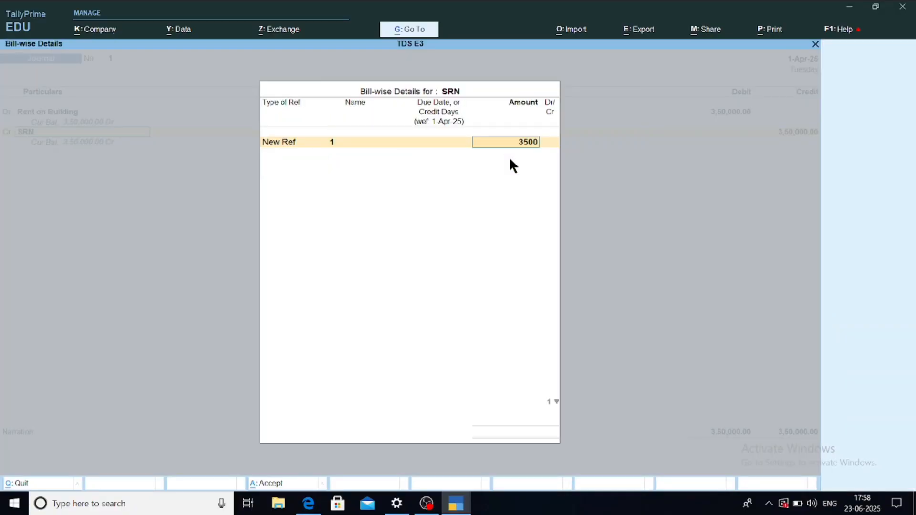
{"action": "key", "text": "Return"}
{"action": "key", "text": "Return"}
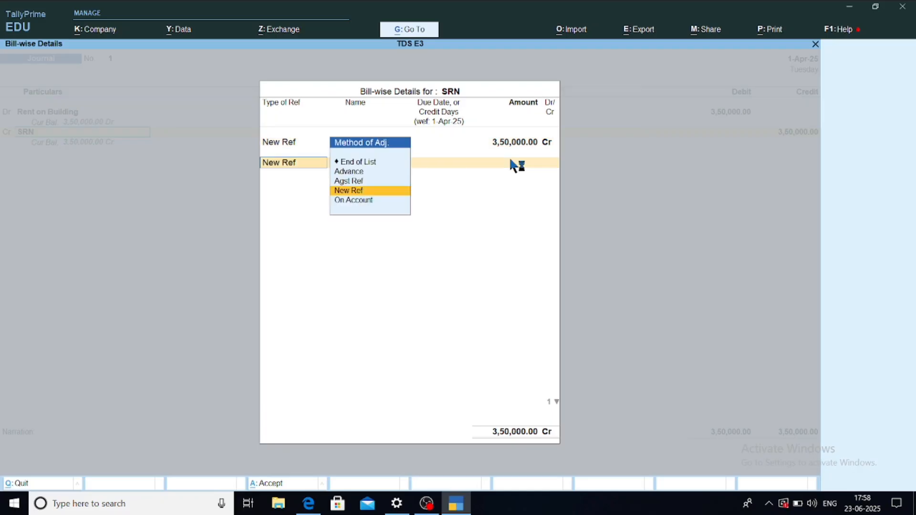
{"action": "key", "text": "Return"}
{"action": "key", "text": "Return"}
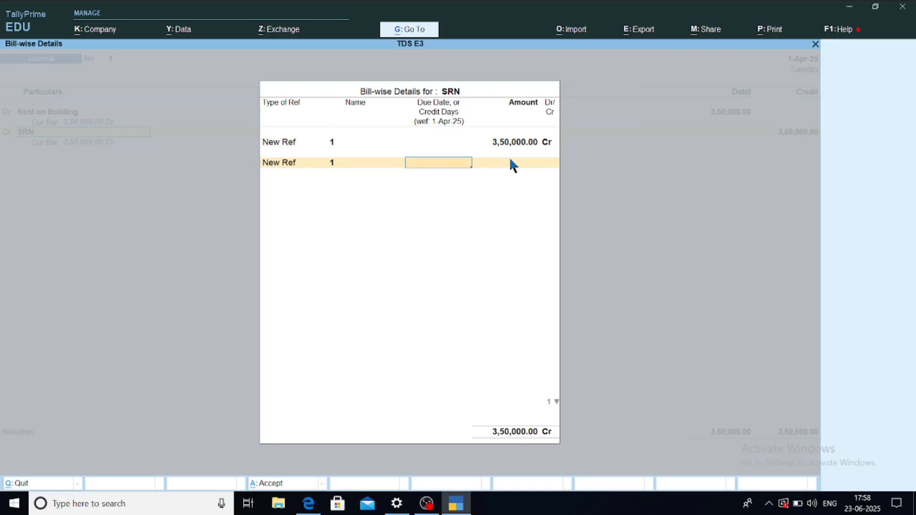
{"action": "key", "text": "Return"}
{"action": "key", "text": "BackSpace"}
{"action": "key", "text": "BackSpace"}
{"action": "key", "text": "BackSpace"}
{"action": "key", "text": "BackSpace"}
{"action": "key", "text": "BackSpace"}
{"action": "key", "text": "BackSpace"}
{"action": "key", "text": "BackSpace"}
{"action": "key", "text": "BackSpace"}
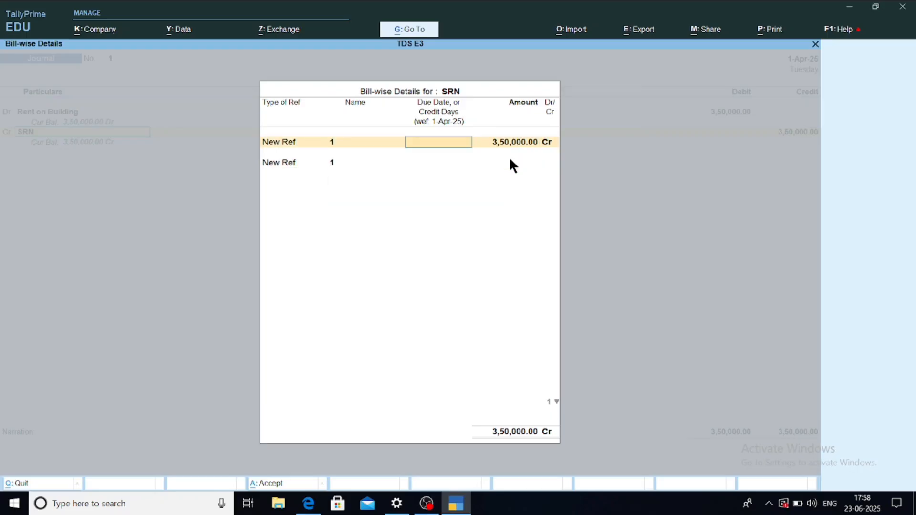
{"action": "key", "text": "Escape"}
{"action": "key", "text": "BackSpace"}
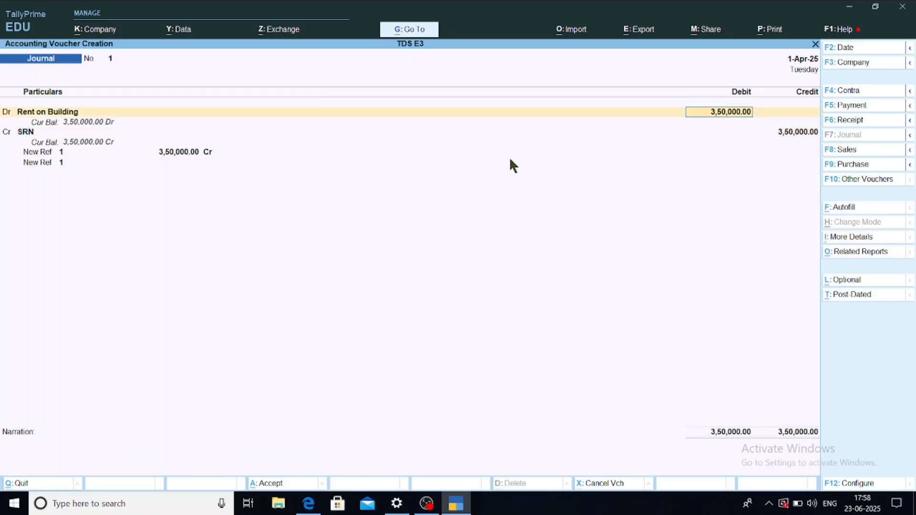
{"action": "key", "text": "BackSpace"}
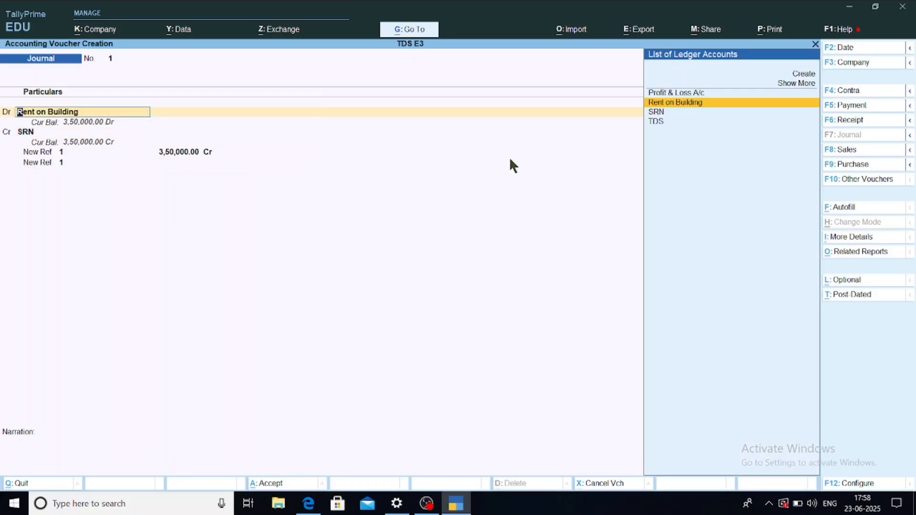
Step: Make Rent on Building TDS applicable, saving it with nature of payment left Undefined
{"action": "key", "text": "ctrl+Return"}
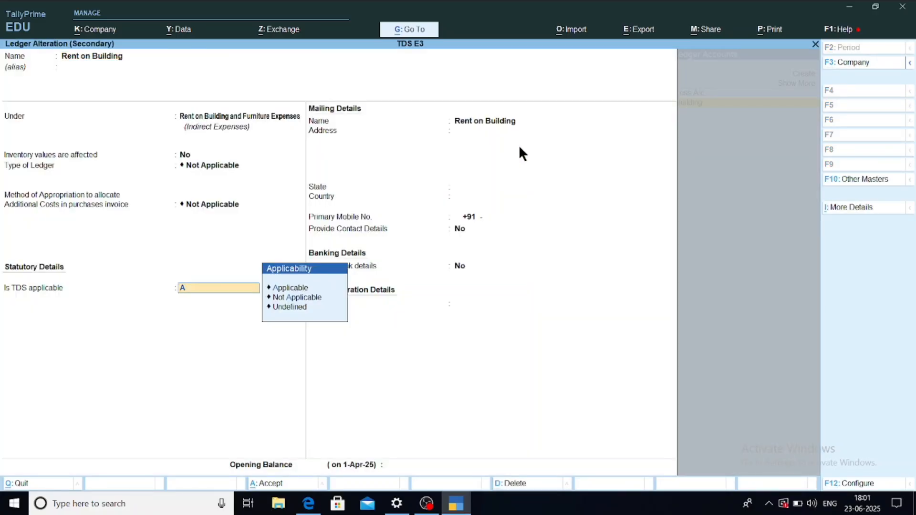
{"action": "key", "text": "Return"}
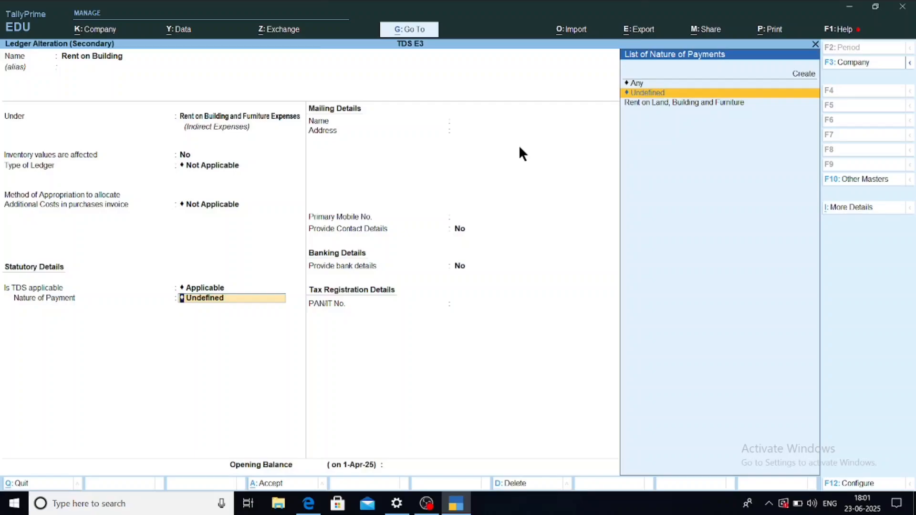
{"action": "key", "text": "Return"}
{"action": "key", "text": "Return"}
{"action": "key", "text": "Return"}
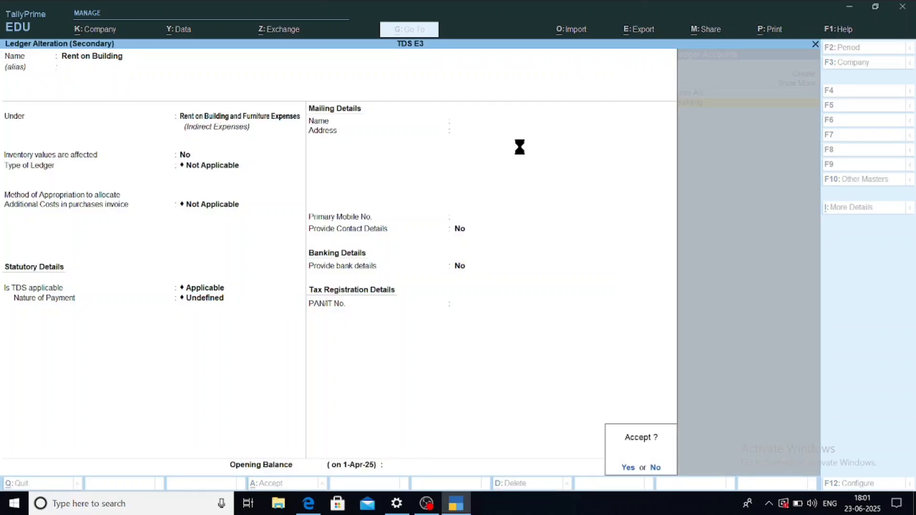
{"action": "key", "text": "Return"}
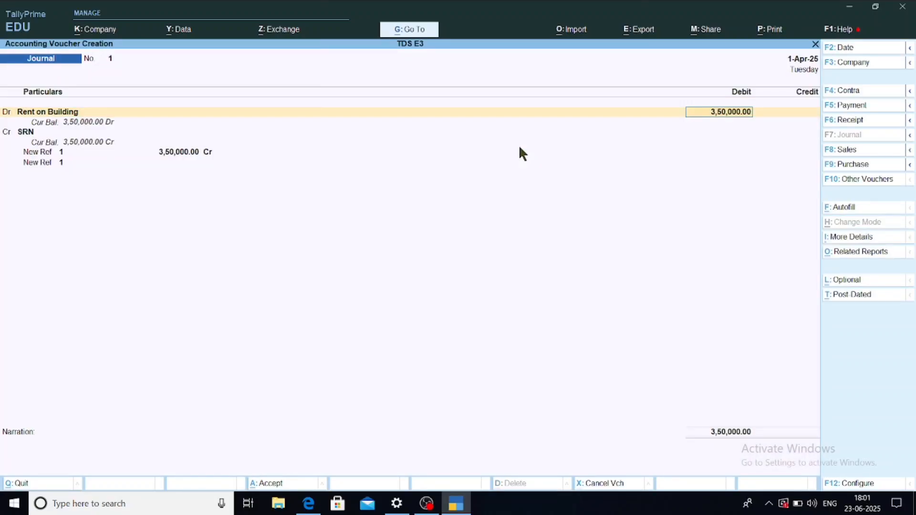
{"action": "key", "text": "BackSpace"}
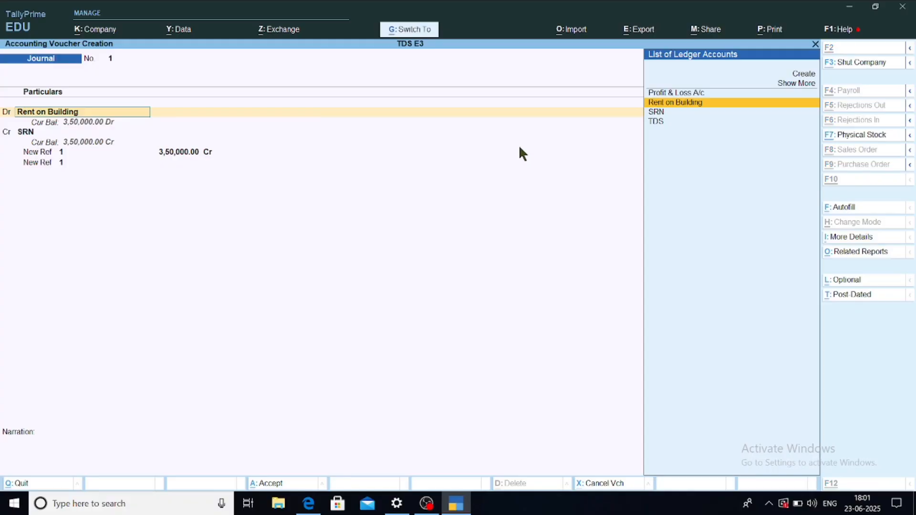
Step: Set Rent on Building's TDS nature of payment, accept it, and clear the journal's credit line
{"action": "key", "text": "ctrl+Return"}
{"action": "key", "text": "Return"}
{"action": "key", "text": "Return"}
{"action": "key", "text": "Return"}
{"action": "key", "text": "Return"}
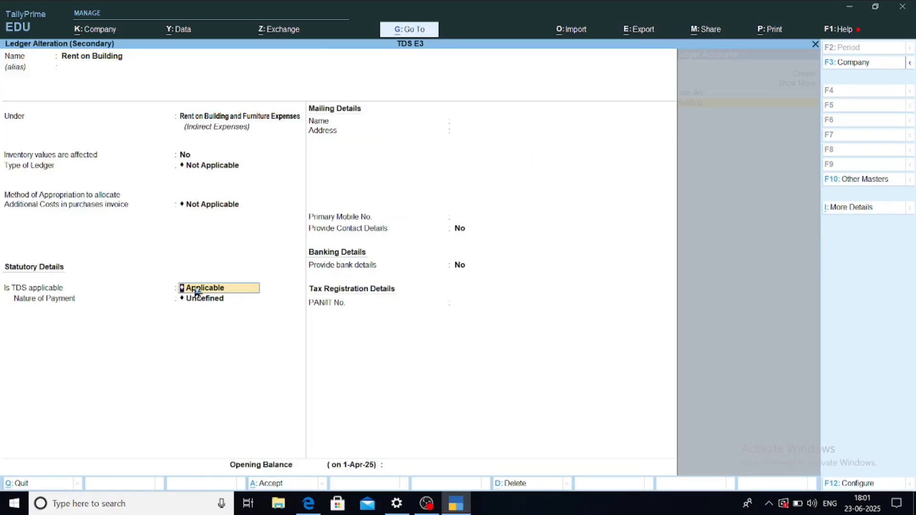
{"action": "key", "text": "Return"}
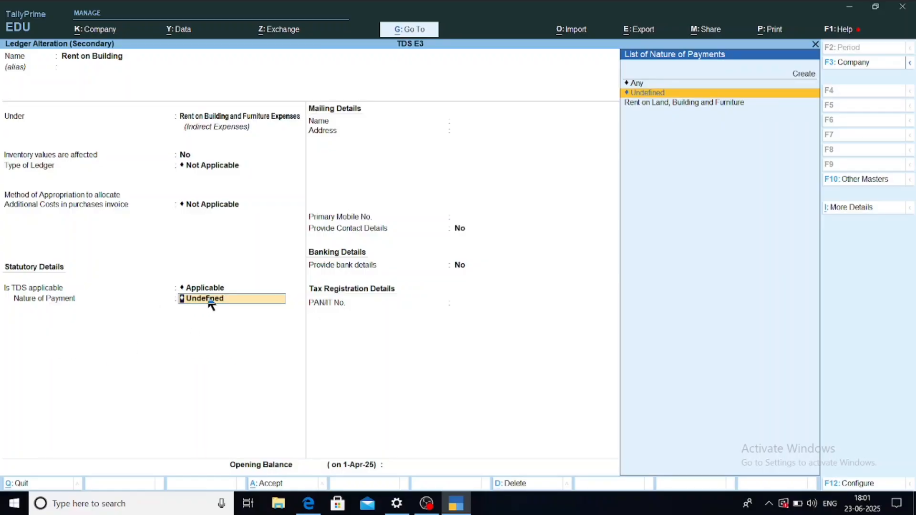
{"action": "key", "text": "ctrl+a"}
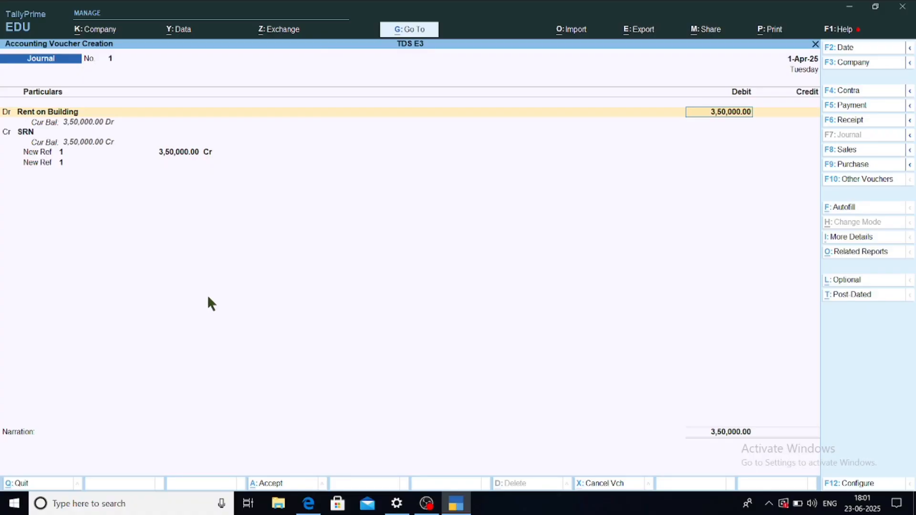
{"action": "key", "text": "Return"}
{"action": "key", "text": "Return"}
{"action": "key", "text": "Return"}
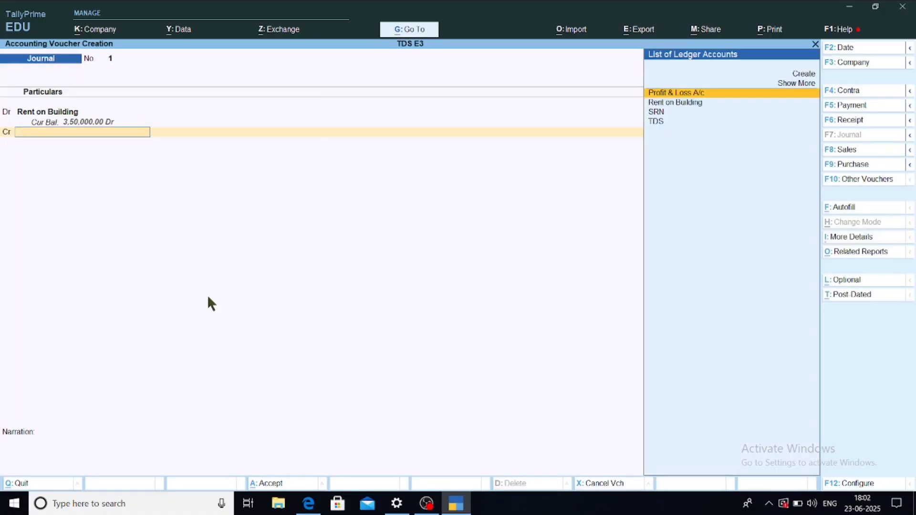
Step: Credit SRN with new bill references of 3,50,000 Cr and 26,250 Dr
{"action": "key", "text": "Down"}
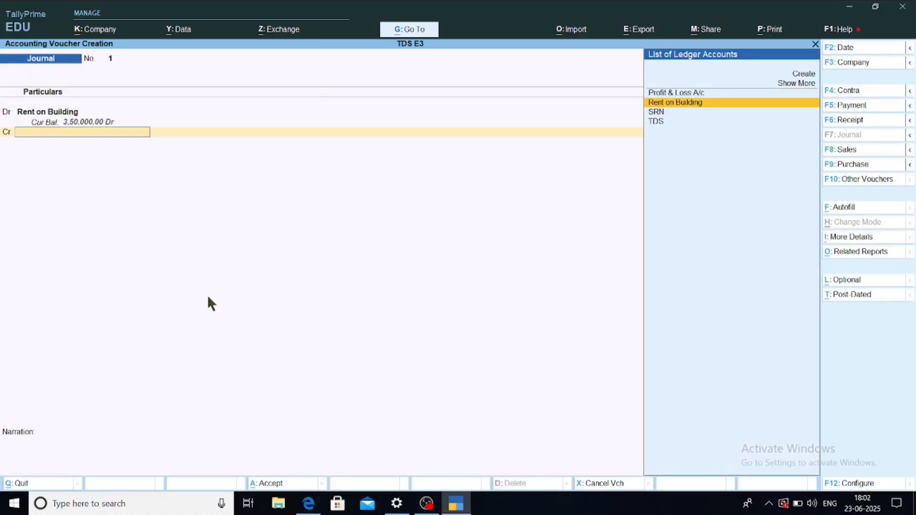
{"action": "key", "text": "Down"}
{"action": "key", "text": "Return"}
{"action": "key", "text": "Return"}
{"action": "key", "text": "Return"}
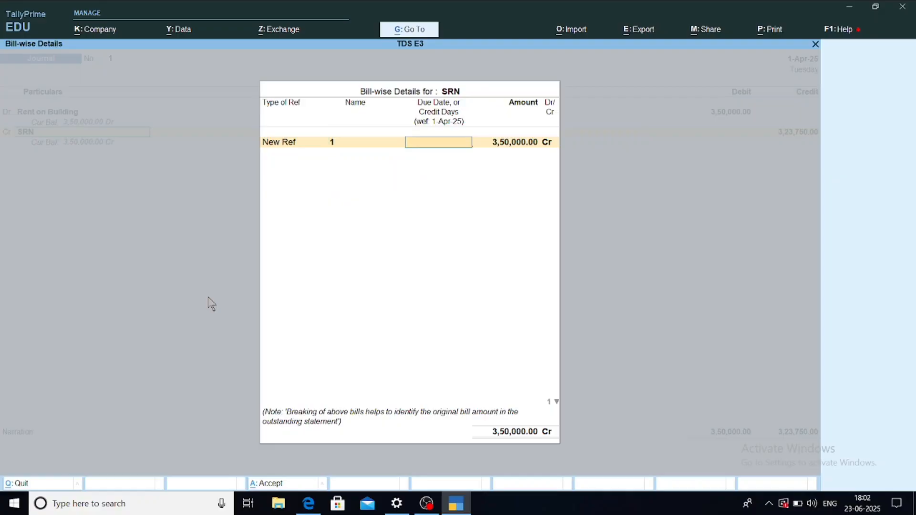
{"action": "key", "text": "Return"}
{"action": "key", "text": "Return"}
{"action": "key", "text": "Return"}
{"action": "key", "text": "Return"}
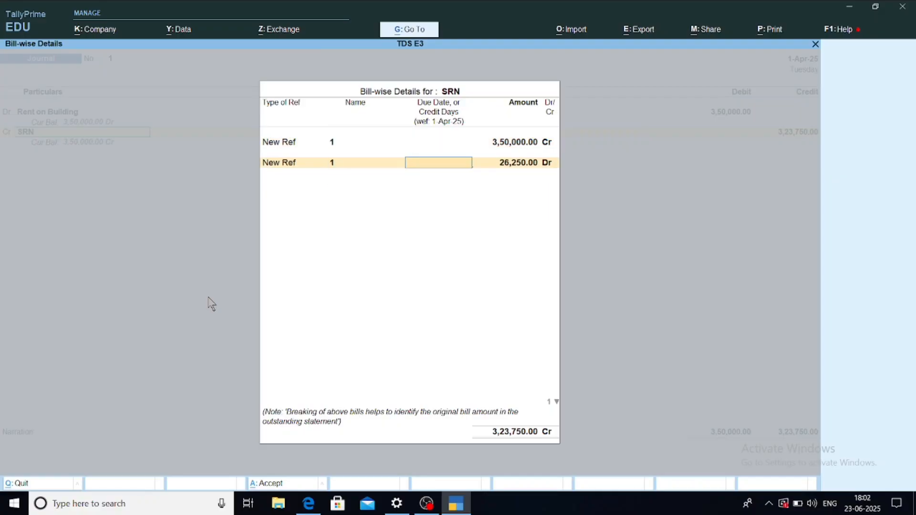
{"action": "key", "text": "Return"}
{"action": "key", "text": "Return"}
{"action": "key", "text": "Return"}
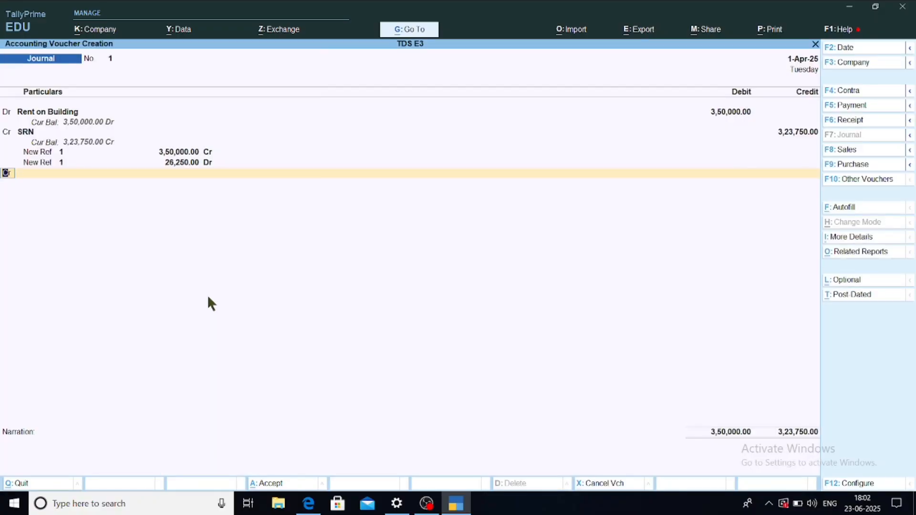
{"action": "key", "text": "Return"}
Step: Credit the TDS ledger with 26,250 and save rent journal No. 1
{"action": "type", "text": "TDS"}
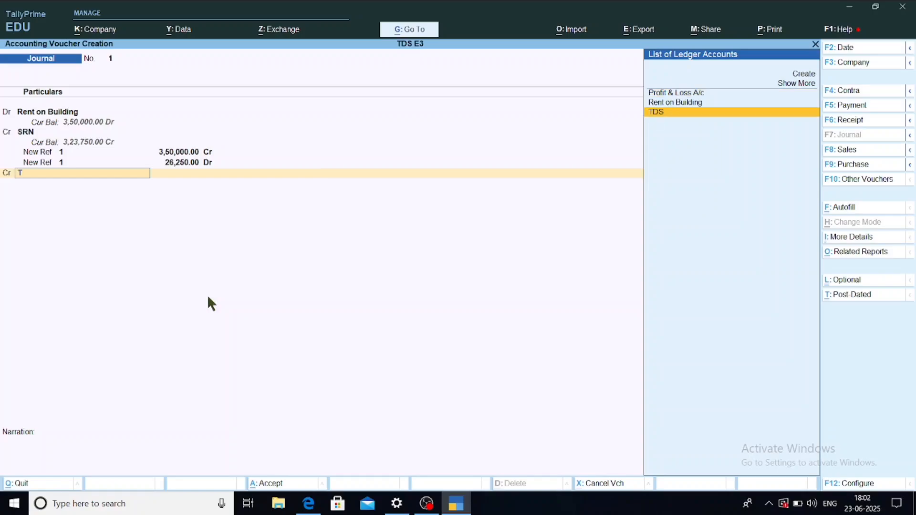
{"action": "key", "text": "Return"}
{"action": "key", "text": "Return"}
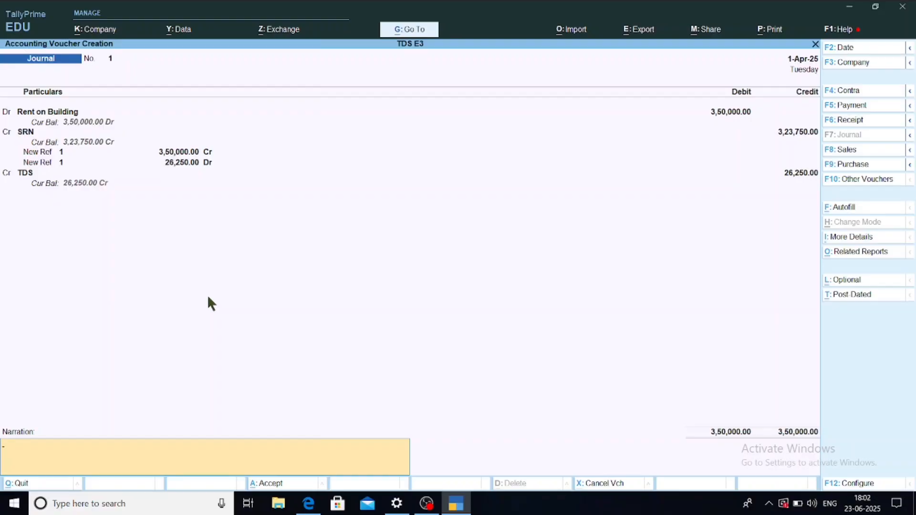
{"action": "key", "text": "Return"}
{"action": "key", "text": "Return"}
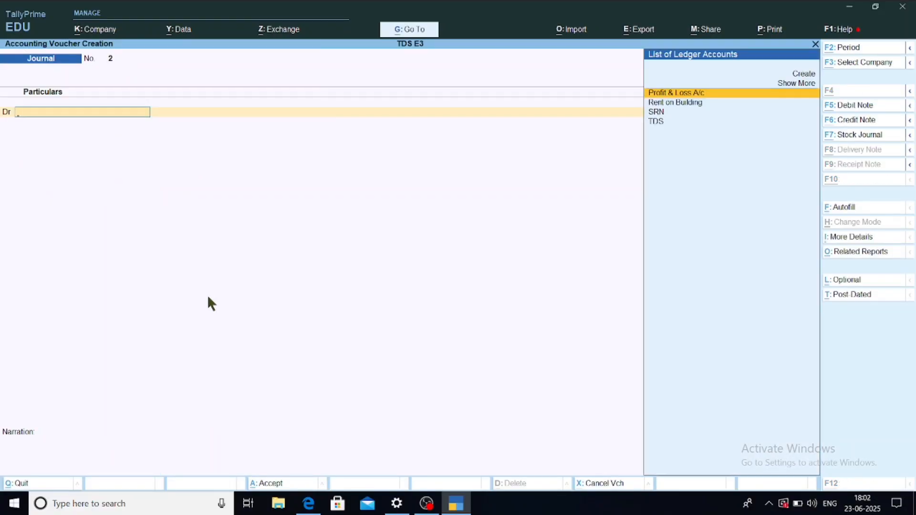
{"action": "key", "text": "alt+g"}
Step: Open Form 26Q and check the normal-rate deduction of 26,250 on 3,50,000
{"action": "type", "text": "Form"}
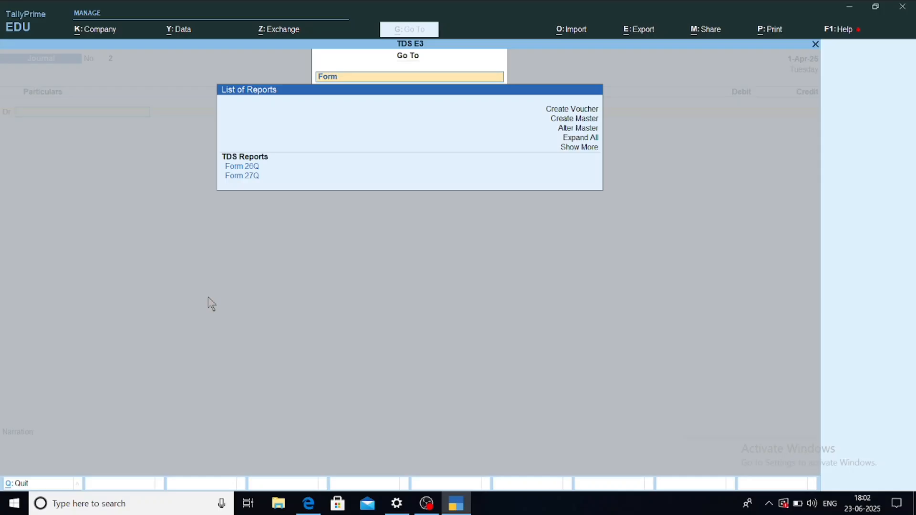
{"action": "key", "text": "Down"}
{"action": "key", "text": "Return"}
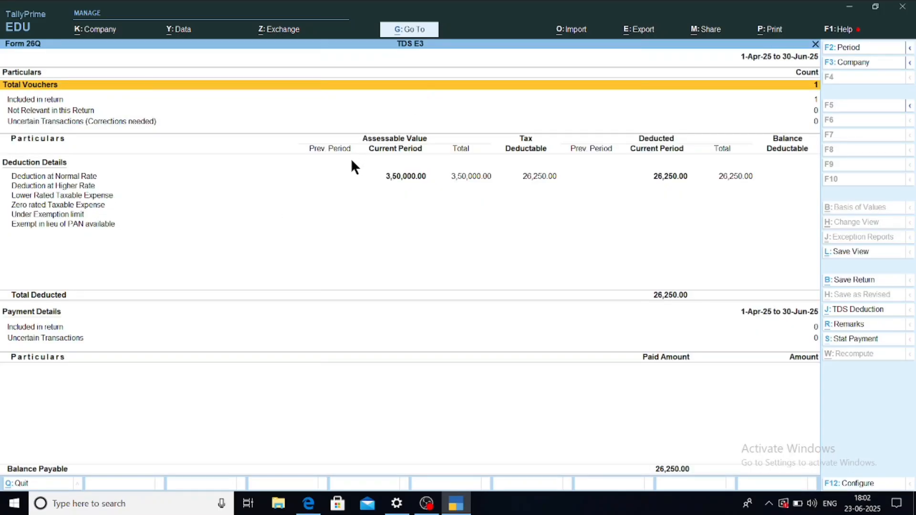
{"action": "left_click", "coordinate": [113, 180]}
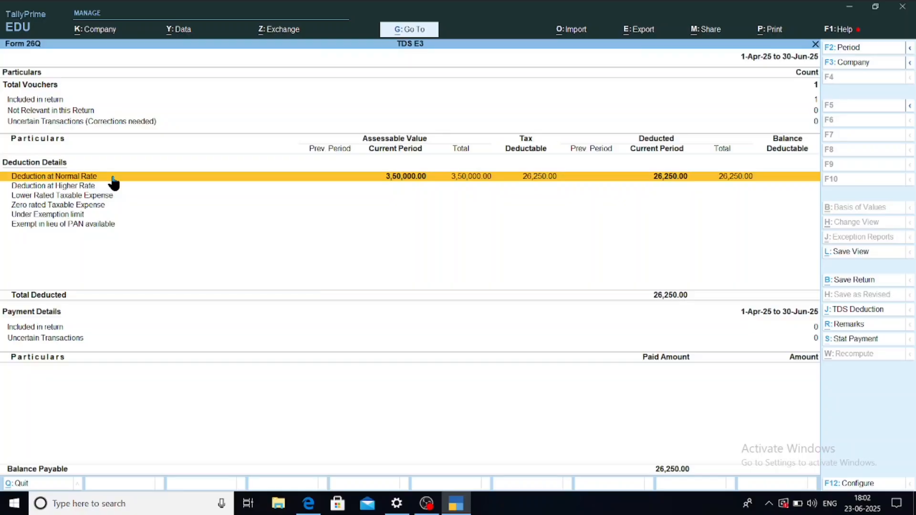
{"action": "key", "text": "Escape"}
{"action": "key", "text": "Escape"}
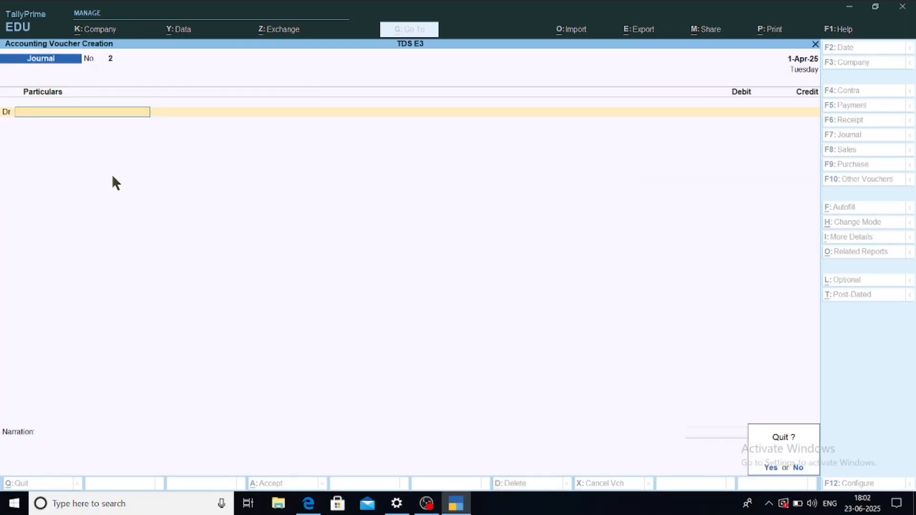
Step: Quit the blank voucher and start creating a new TDS Nature of Payment master
{"action": "key", "text": "Return"}
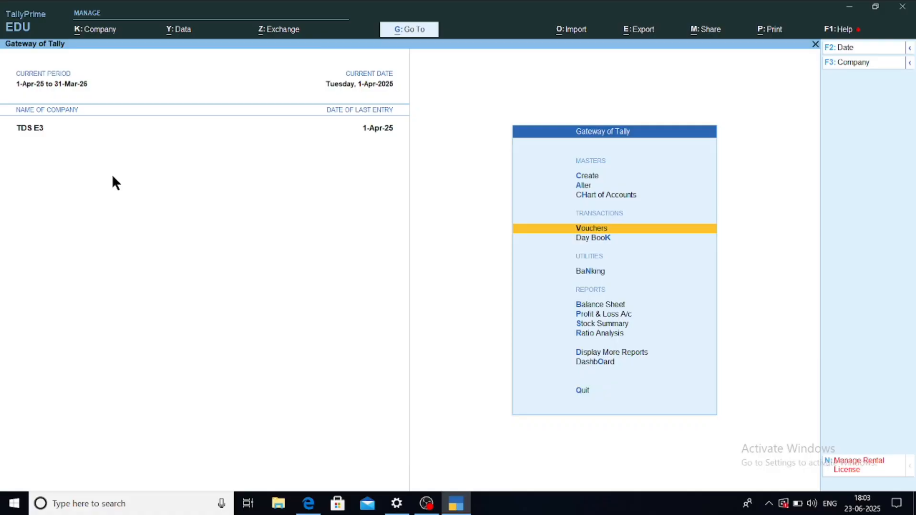
{"action": "key", "text": "Up"}
{"action": "key", "text": "Up"}
{"action": "key", "text": "Up"}
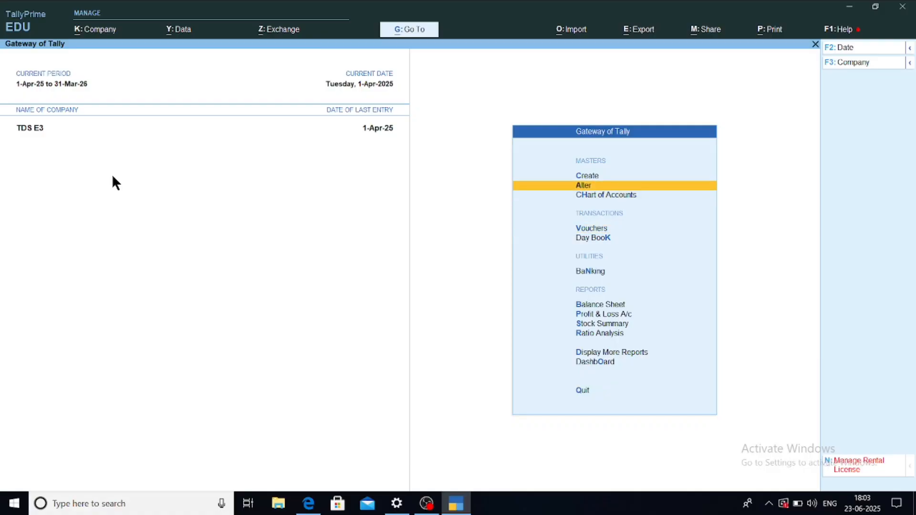
{"action": "key", "text": "Return"}
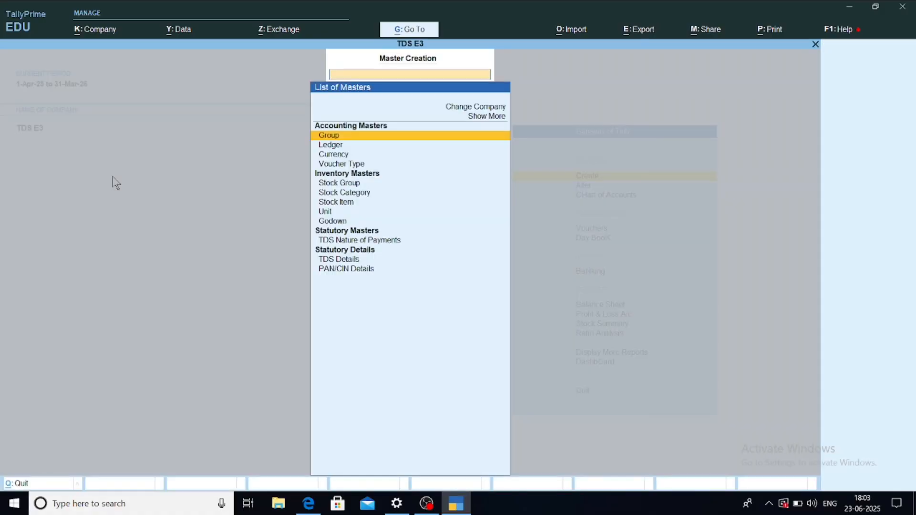
{"action": "key", "text": "Down"}
{"action": "key", "text": "Down"}
{"action": "key", "text": "Down"}
{"action": "key", "text": "Down"}
{"action": "key", "text": "Down"}
{"action": "key", "text": "Down"}
{"action": "key", "text": "Down"}
{"action": "key", "text": "Down"}
{"action": "key", "text": "Down"}
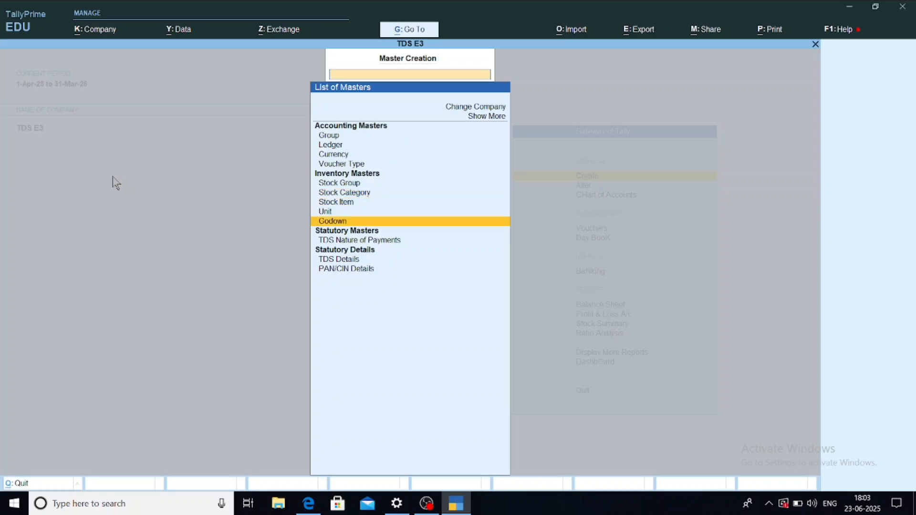
{"action": "key", "text": "Down"}
{"action": "key", "text": "Return"}
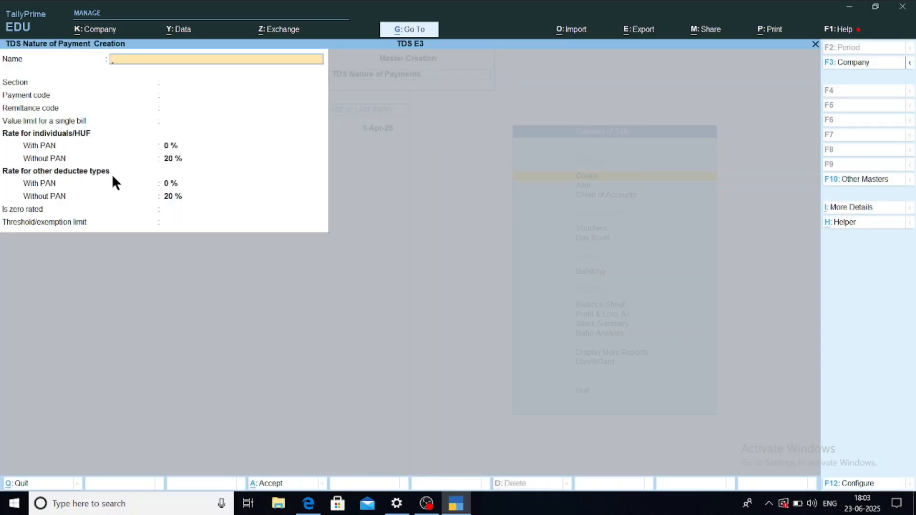
Step: Name it 'Commission Or Brokerage' with section 194H, payment code 94H and remittance code 291
{"action": "type", "text": "Commission Or Brokerage"}
{"action": "key", "text": "Return"}
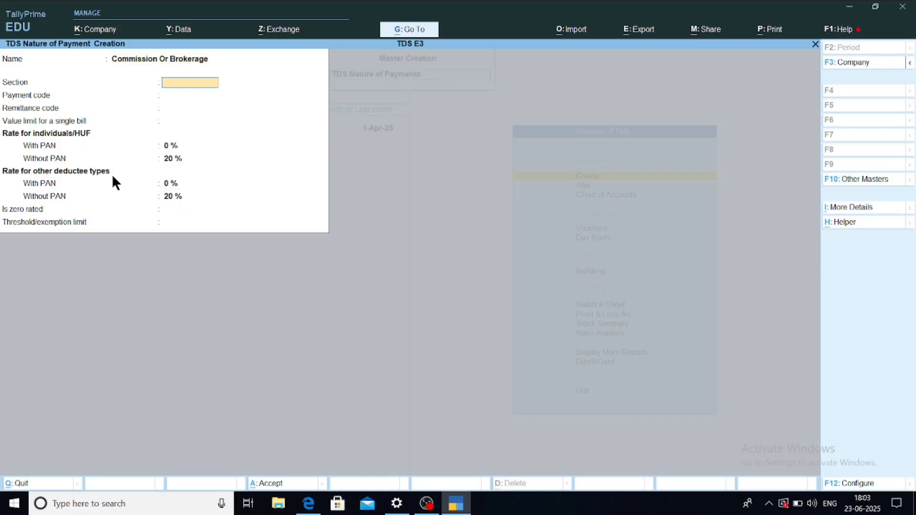
{"action": "type", "text": "194H"}
{"action": "key", "text": "Return"}
{"action": "type", "text": "94H"}
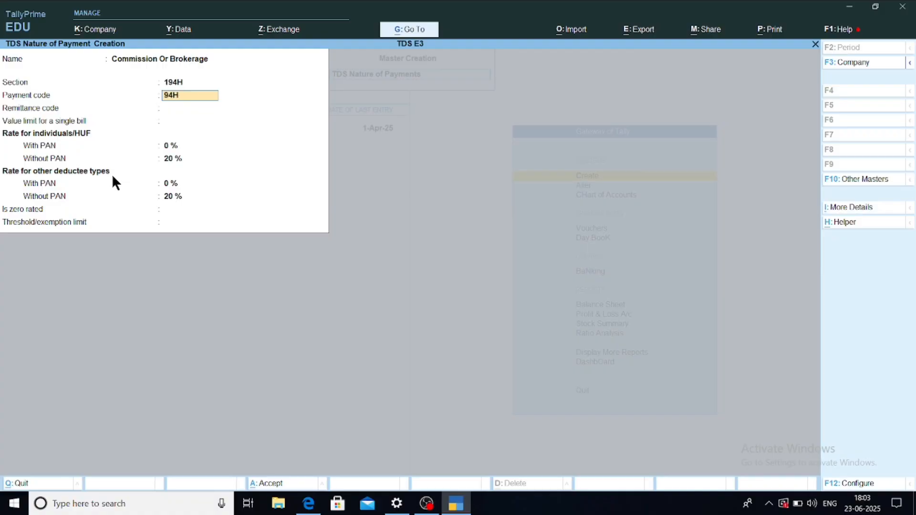
{"action": "key", "text": "Return"}
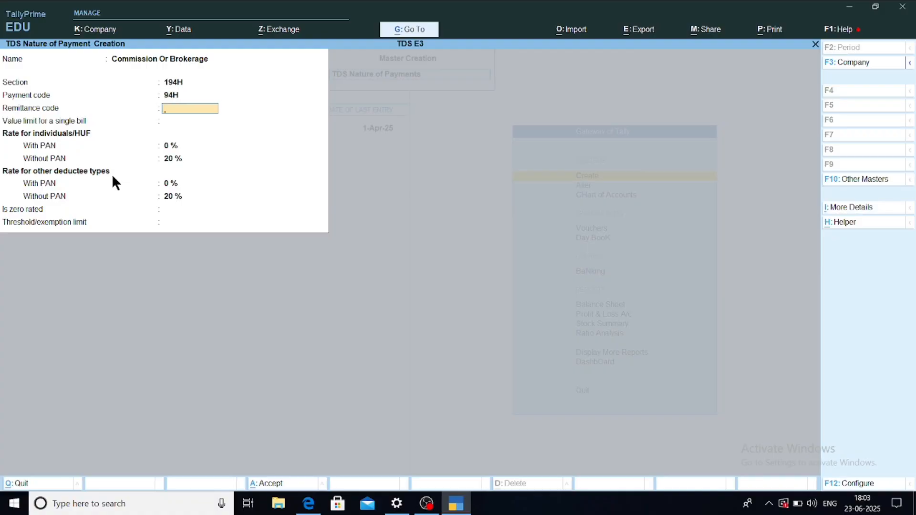
{"action": "type", "text": "291"}
{"action": "key", "text": "Return"}
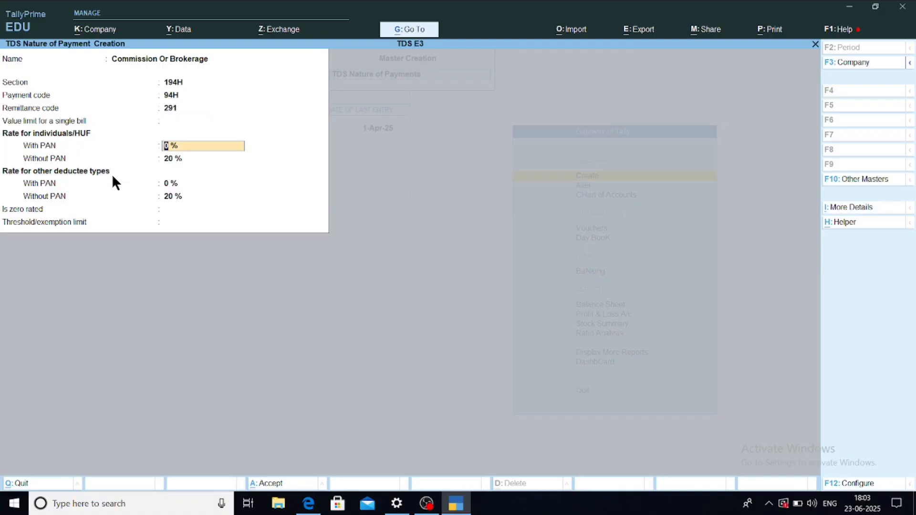
Step: Set the with-PAN rate to 3.75% and the threshold to 15,000, then save
{"action": "type", "text": "3.75"}
{"action": "key", "text": "Return"}
{"action": "key", "text": "Return"}
{"action": "key", "text": "Return"}
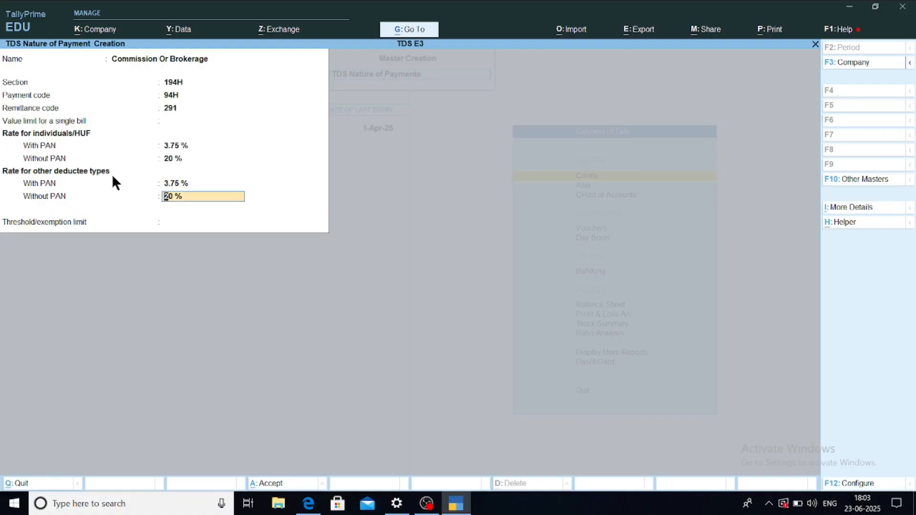
{"action": "key", "text": "Return"}
{"action": "type", "text": "15000"}
{"action": "key", "text": "Return"}
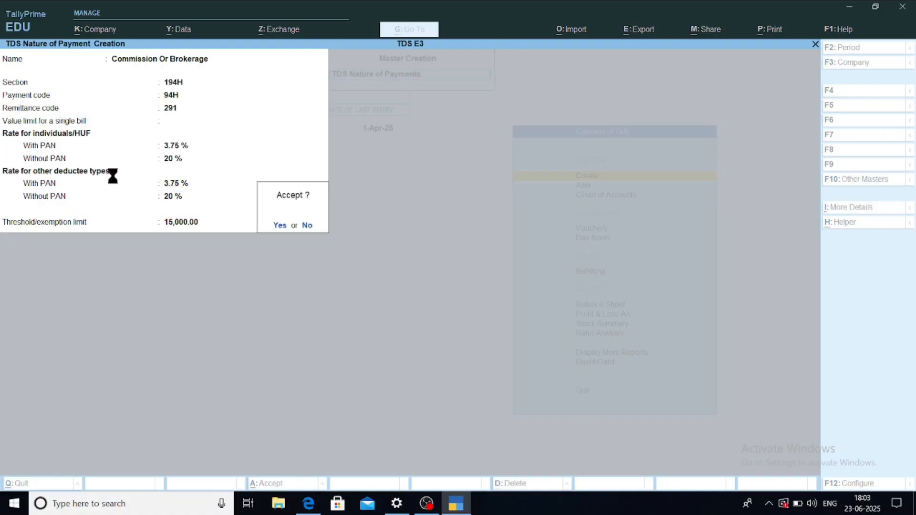
{"action": "key", "text": "Return"}
{"action": "key", "text": "Escape"}
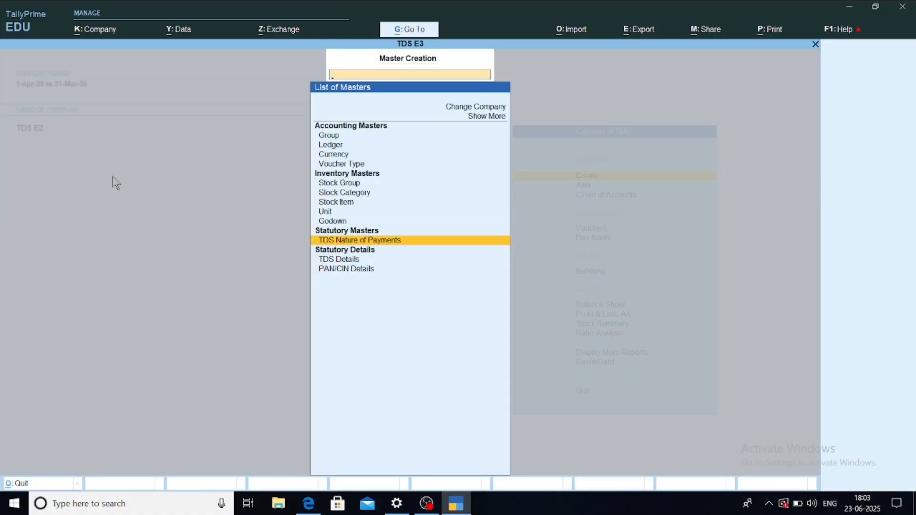
Step: Start a new ledger named 'Commission Expenses' under Indirect Expenses
{"action": "key", "text": "Up"}
{"action": "key", "text": "Up"}
{"action": "key", "text": "Up"}
{"action": "key", "text": "Up"}
{"action": "key", "text": "Up"}
{"action": "key", "text": "Up"}
{"action": "key", "text": "Up"}
{"action": "key", "text": "Up"}
{"action": "key", "text": "Up"}
{"action": "key", "text": "Up"}
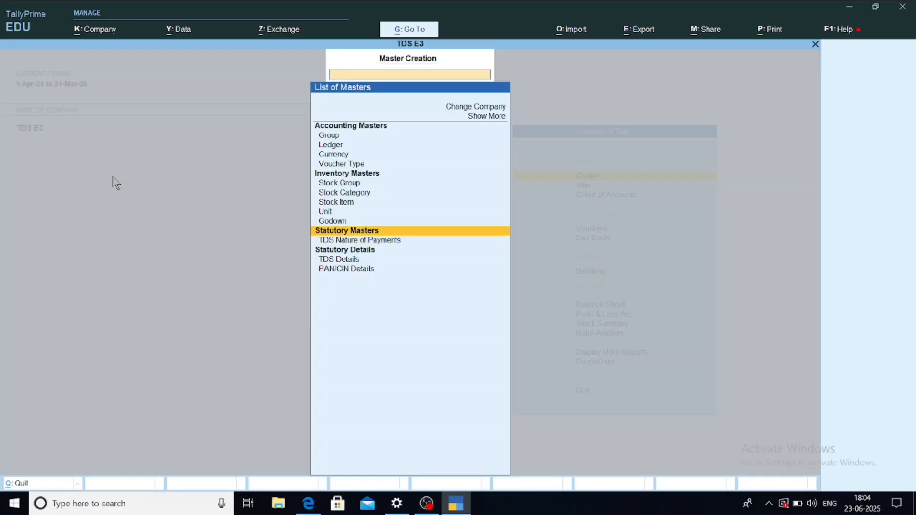
{"action": "key", "text": "Return"}
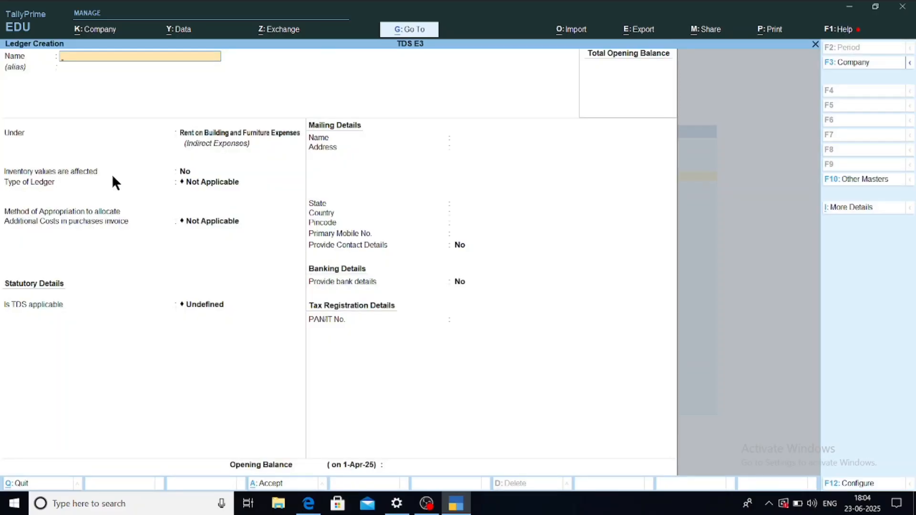
{"action": "type", "text": "Commission Expenses"}
{"action": "key", "text": "Return"}
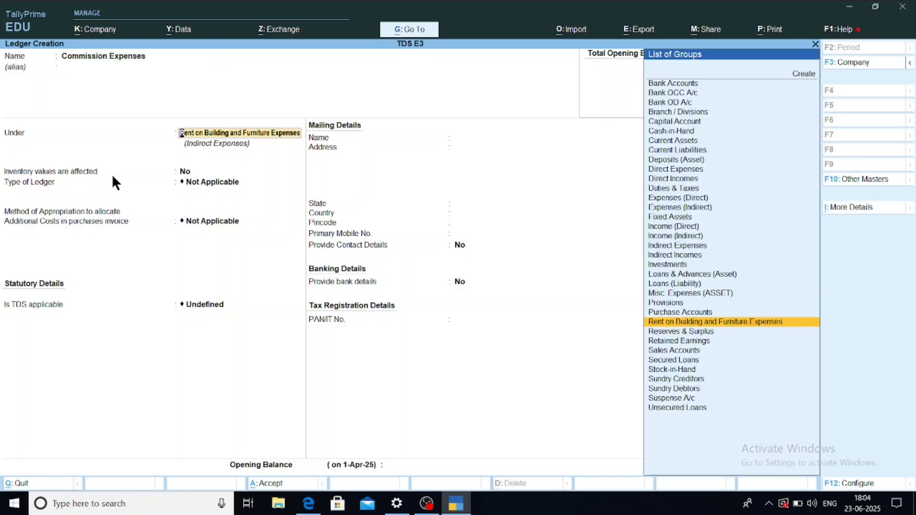
{"action": "type", "text": "indirect"}
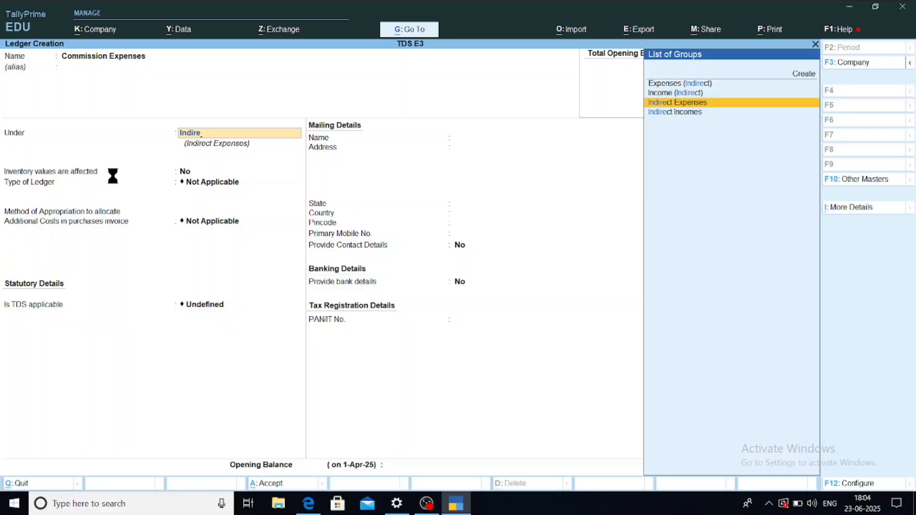
{"action": "key", "text": "Return"}
Step: Make TDS applicable with nature Commission Or Brokerage, save, and name the next ledger 'Max Services agency'
{"action": "key", "text": "Return"}
{"action": "key", "text": "Return"}
{"action": "key", "text": "Up"}
{"action": "key", "text": "Up"}
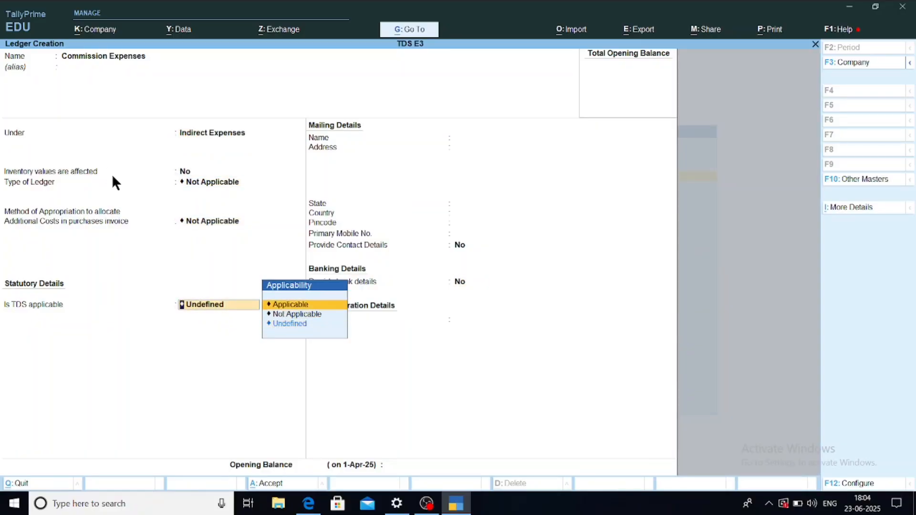
{"action": "key", "text": "Return"}
{"action": "key", "text": "Down"}
{"action": "key", "text": "Return"}
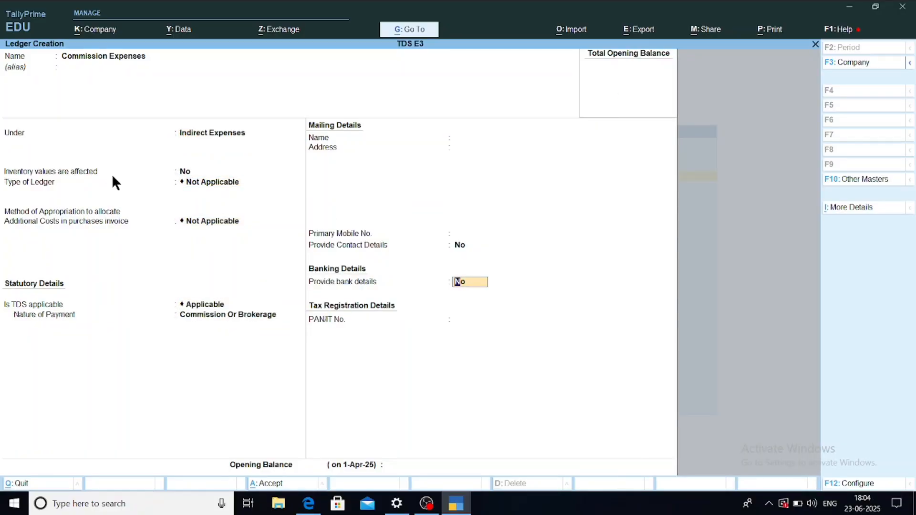
{"action": "key", "text": "Return"}
{"action": "key", "text": "Return"}
{"action": "key", "text": "Return"}
{"action": "type", "text": "Max Services a"}
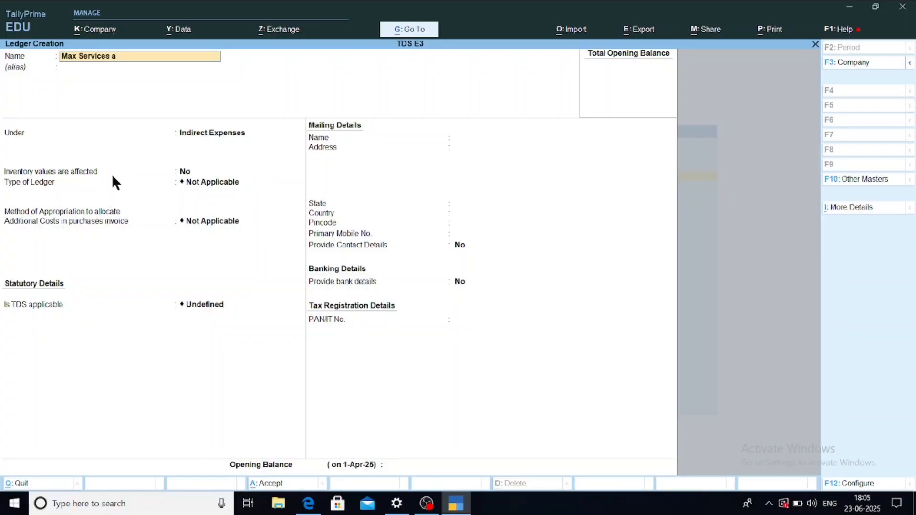
{"action": "type", "text": "gency"}
{"action": "key", "text": "Return"}
Step: Place Max Services Agency under Sundry Creditors, TDS deductible with deductee type Company - Resident
{"action": "type", "text": "Sundry"}
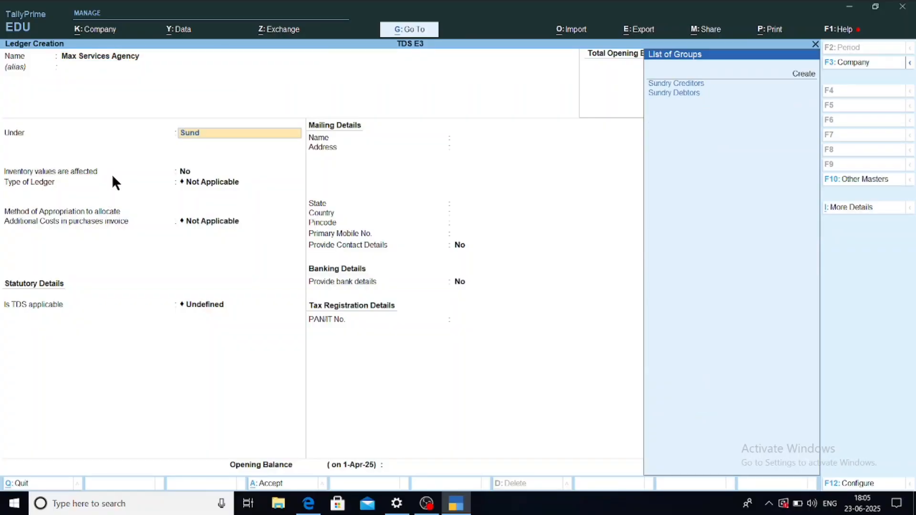
{"action": "key", "text": "Return"}
{"action": "key", "text": "Return"}
{"action": "key", "text": "Return"}
{"action": "key", "text": "Return"}
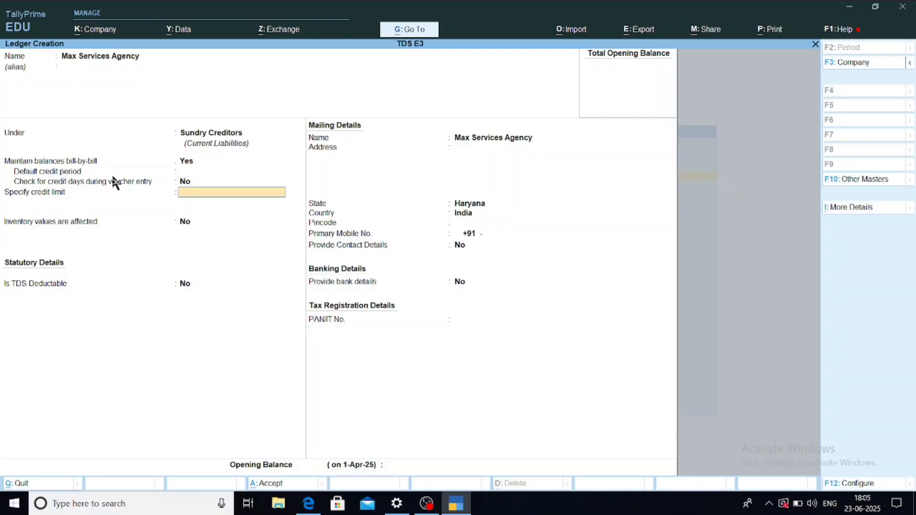
{"action": "key", "text": "Return"}
{"action": "key", "text": "y"}
{"action": "key", "text": "Return"}
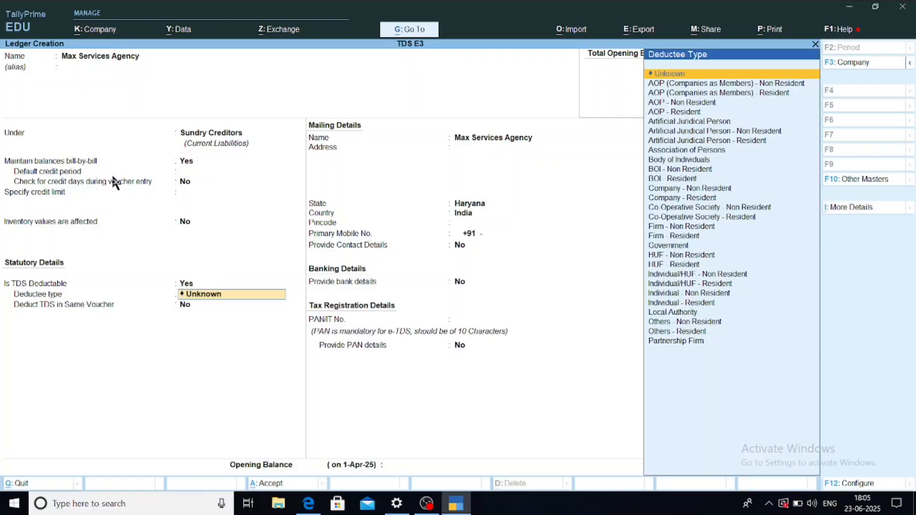
{"action": "type", "text": "com"}
{"action": "key", "text": "Down"}
{"action": "key", "text": "Down"}
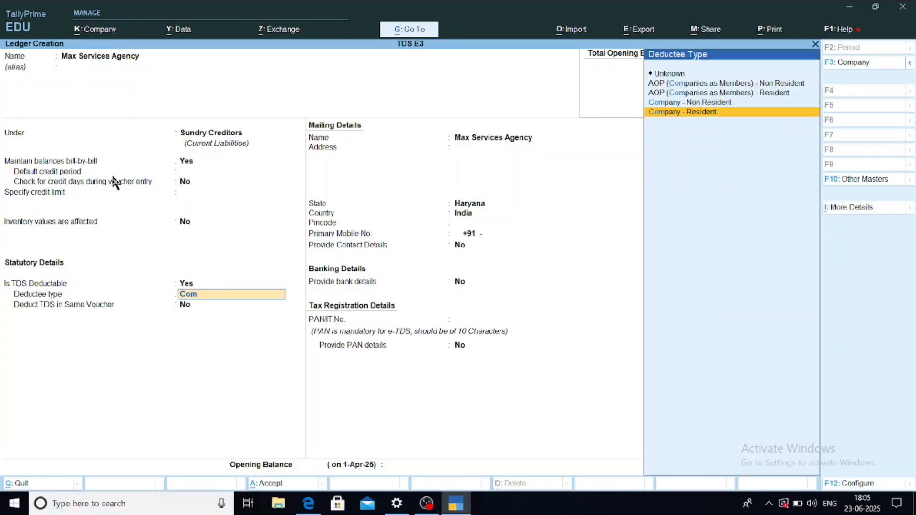
{"action": "key", "text": "Return"}
{"action": "key", "text": "Return"}
{"action": "key", "text": "Return"}
{"action": "key", "text": "Return"}
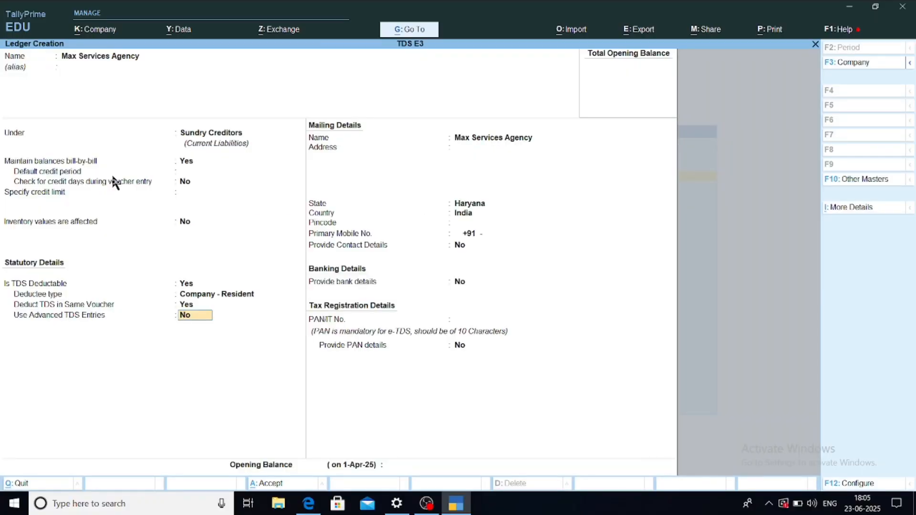
Step: Enter the party's PAN and save the ledger, then start a new journal
{"action": "key", "text": "Return"}
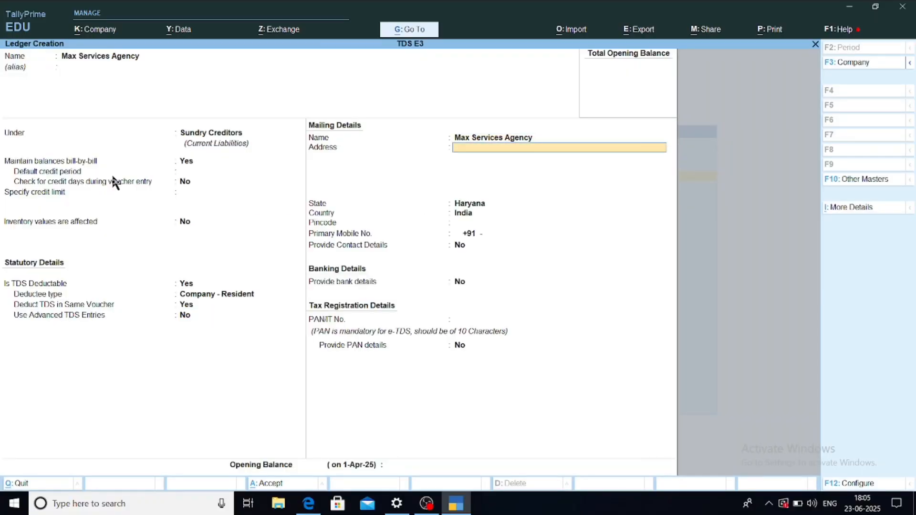
{"action": "key", "text": "Return"}
{"action": "key", "text": "Return"}
{"action": "key", "text": "Return"}
{"action": "key", "text": "Return"}
{"action": "key", "text": "Return"}
{"action": "key", "text": "Return"}
{"action": "key", "text": "Return"}
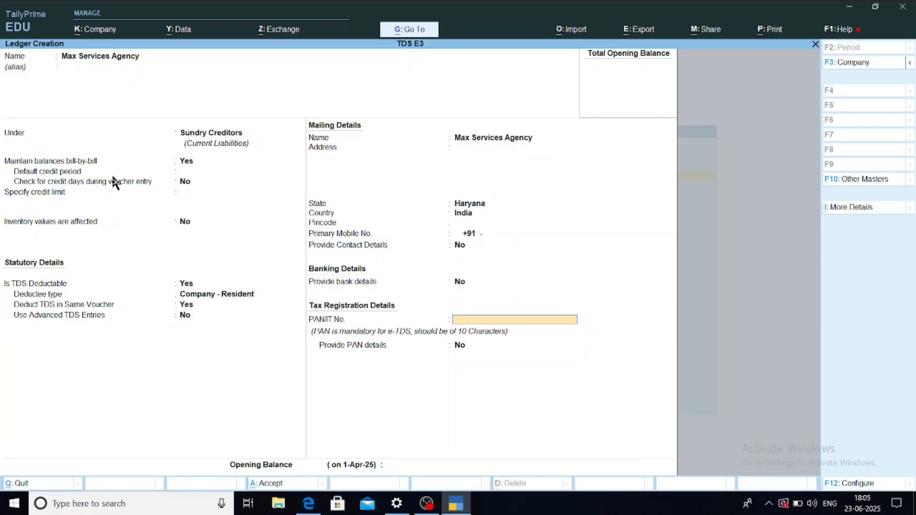
{"action": "type", "text": "ASBCA1254A"}
{"action": "key", "text": "Return"}
{"action": "key", "text": "Return"}
{"action": "key", "text": "Return"}
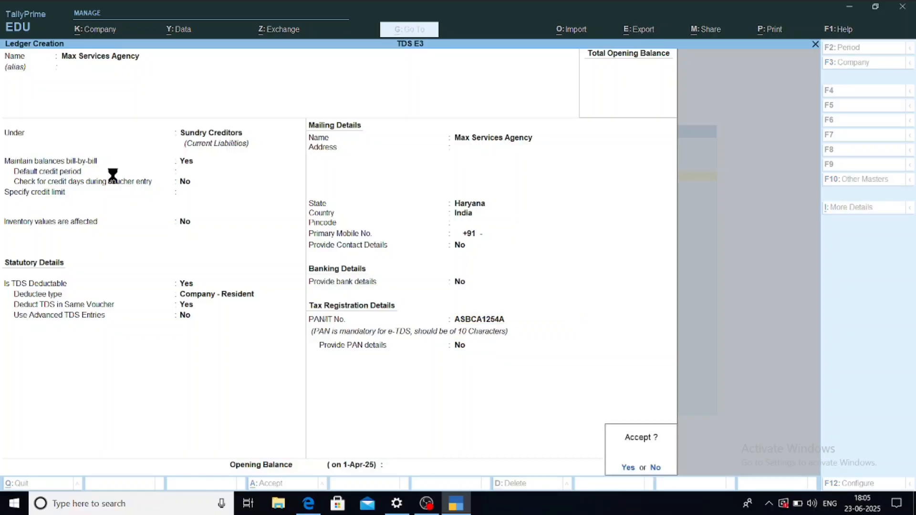
{"action": "key", "text": "Return"}
{"action": "key", "text": "Escape"}
{"action": "key", "text": "v"}
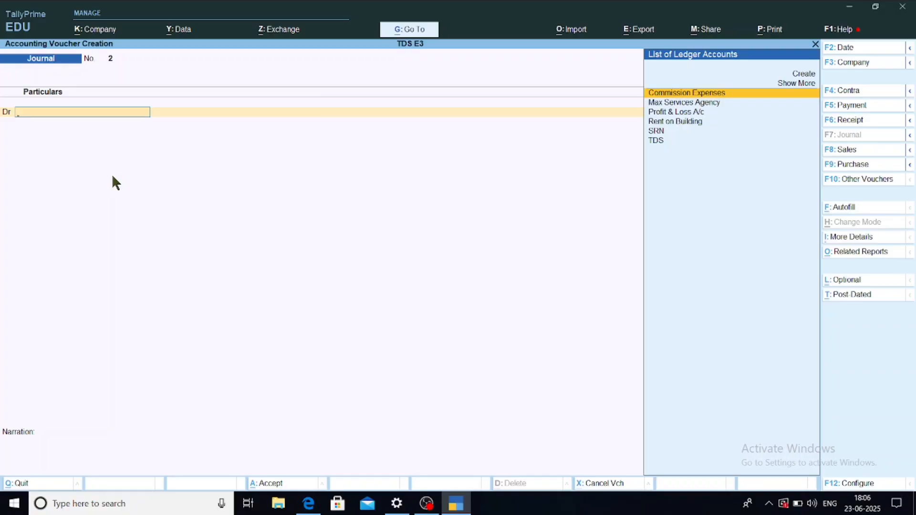
Step: Debit Commission Expenses 60,000 with a Commission Or Brokerage assessable value of 60,000
{"action": "type", "text": "Co"}
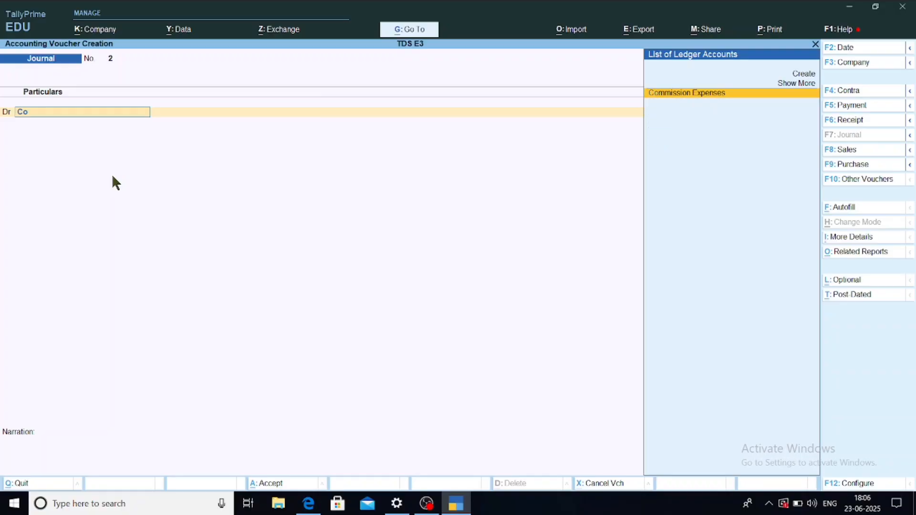
{"action": "key", "text": "Return"}
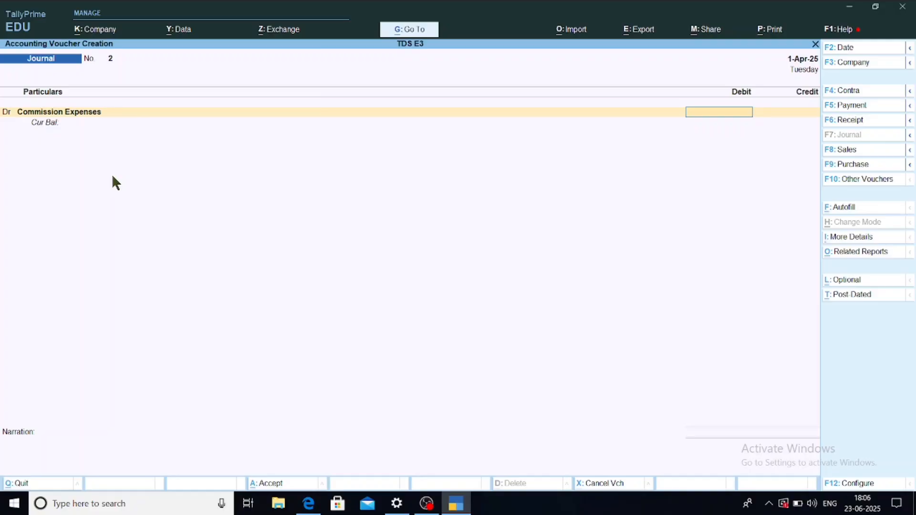
{"action": "type", "text": "60,000"}
{"action": "key", "text": "Return"}
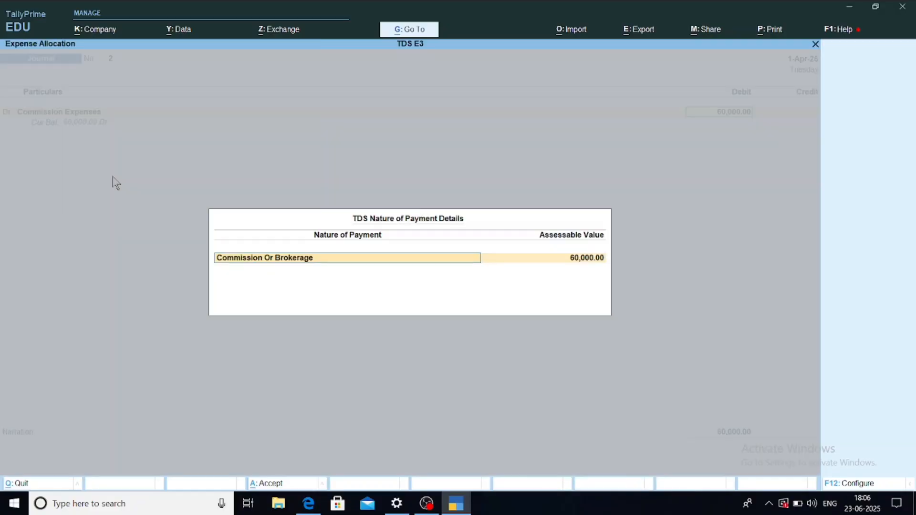
{"action": "key", "text": "Return"}
{"action": "key", "text": "Return"}
{"action": "key", "text": "Return"}
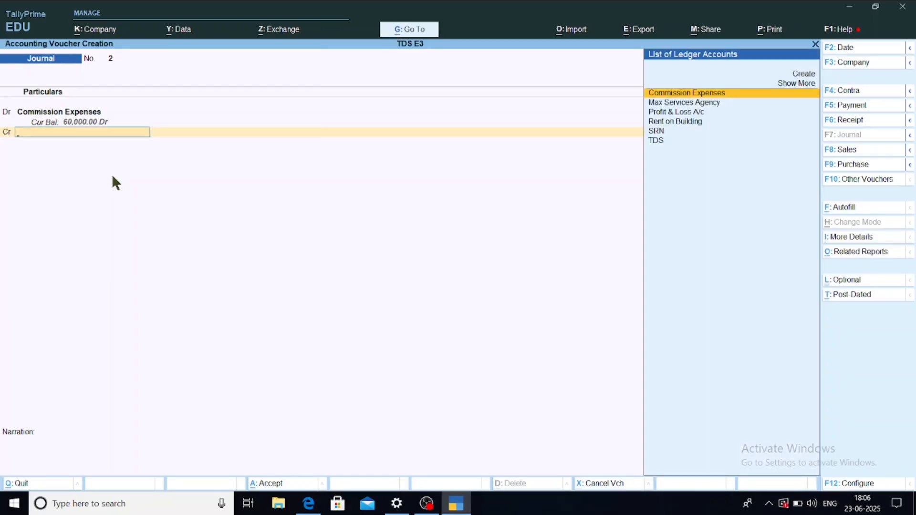
Step: Credit Max Services Agency with bills of 60,000 Cr and 2,250 Dr, and credit TDS 2,250
{"action": "key", "text": "Down"}
{"action": "key", "text": "Down"}
{"action": "key", "text": "Up"}
{"action": "key", "text": "Return"}
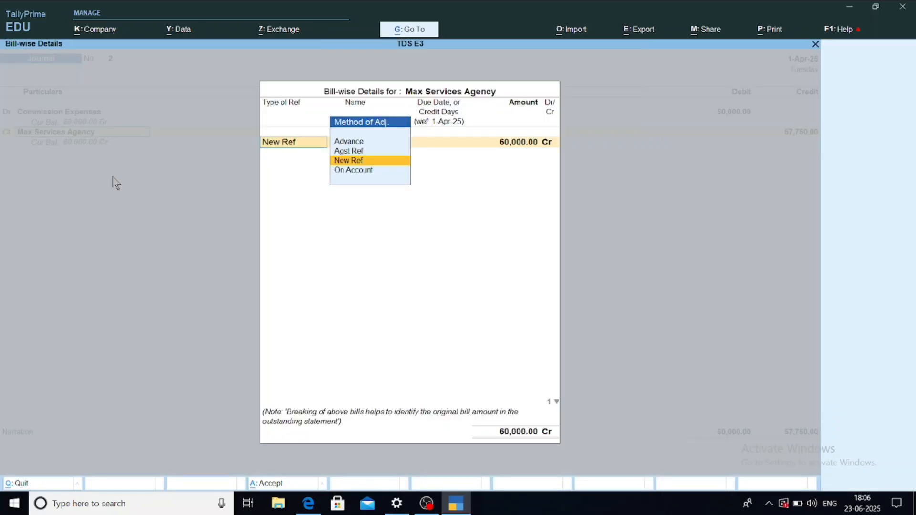
{"action": "key", "text": "Return"}
{"action": "key", "text": "Return"}
{"action": "key", "text": "Return"}
{"action": "key", "text": "Return"}
{"action": "key", "text": "Return"}
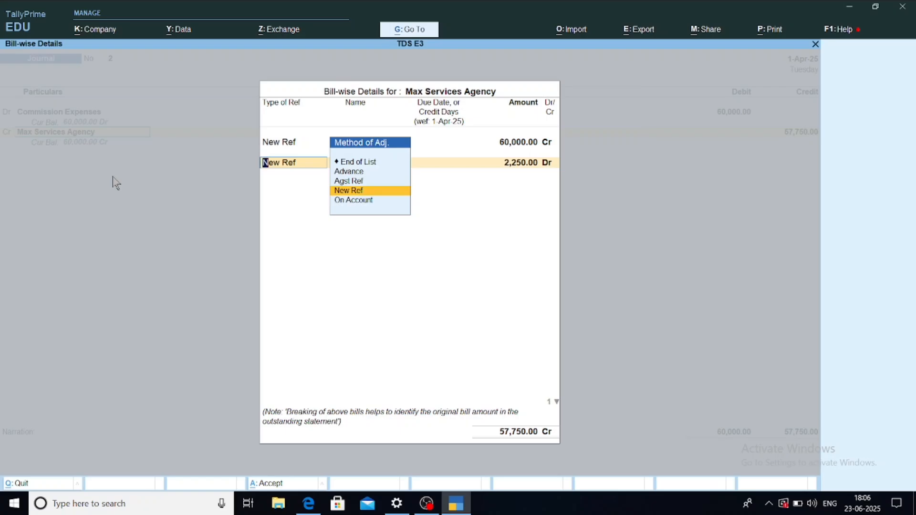
{"action": "key", "text": "Return"}
{"action": "key", "text": "Return"}
{"action": "key", "text": "Return"}
{"action": "key", "text": "Return"}
{"action": "key", "text": "Return"}
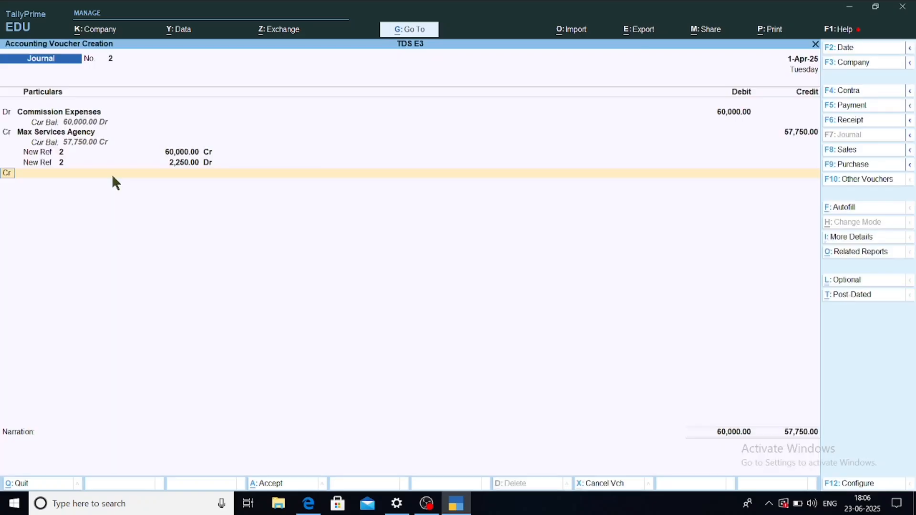
{"action": "key", "text": "Return"}
{"action": "type", "text": "Tds"}
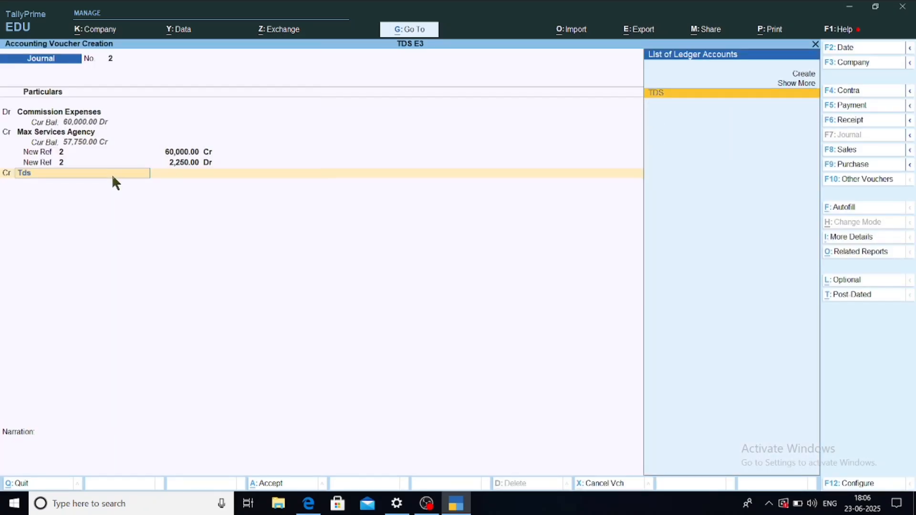
{"action": "key", "text": "Return"}
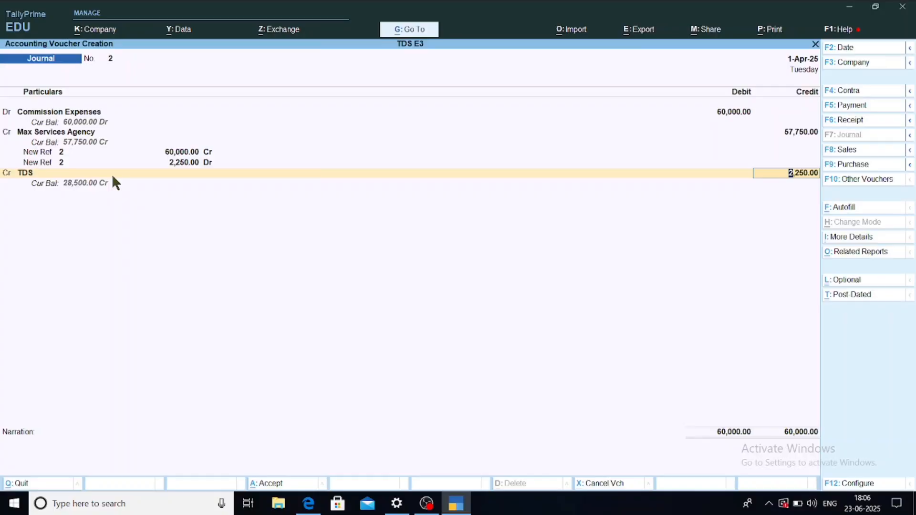
{"action": "key", "text": "BackSpace"}
{"action": "key", "text": "BackSpace"}
{"action": "key", "text": "BackSpace"}
{"action": "key", "text": "BackSpace"}
{"action": "key", "text": "BackSpace"}
{"action": "key", "text": "BackSpace"}
{"action": "key", "text": "BackSpace"}
{"action": "key", "text": "BackSpace"}
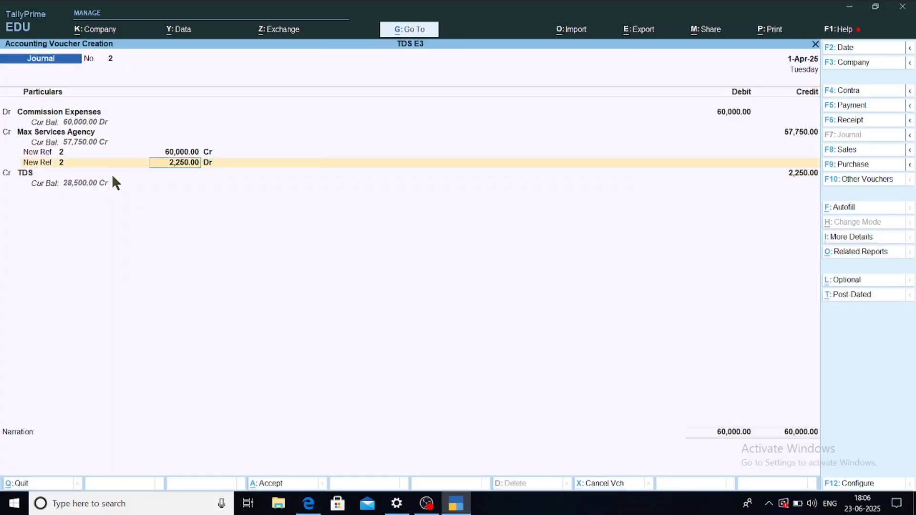
{"action": "key", "text": "BackSpace"}
{"action": "key", "text": "BackSpace"}
{"action": "key", "text": "BackSpace"}
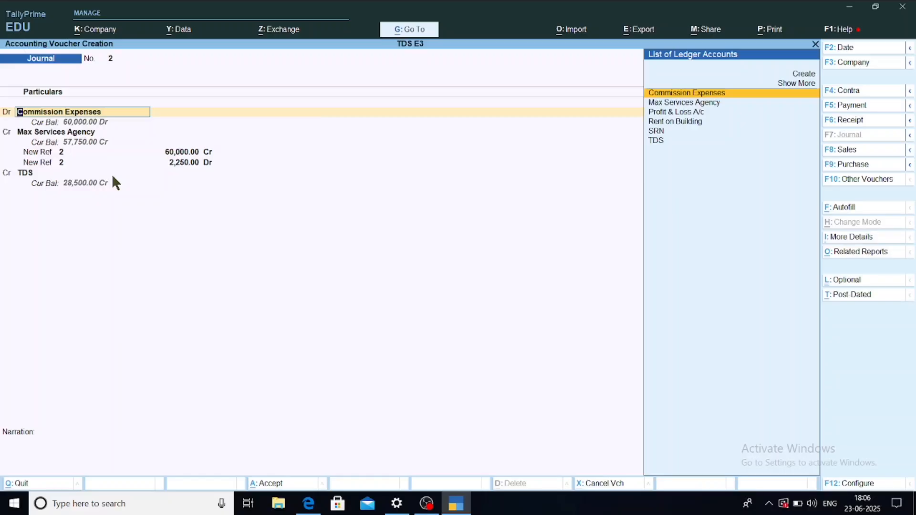
Step: Check Commission Expenses' TDS applicability, then reconfirm the 60,000 assessable value and bill rows of journal No. 2
{"action": "key", "text": "ctrl+Return"}
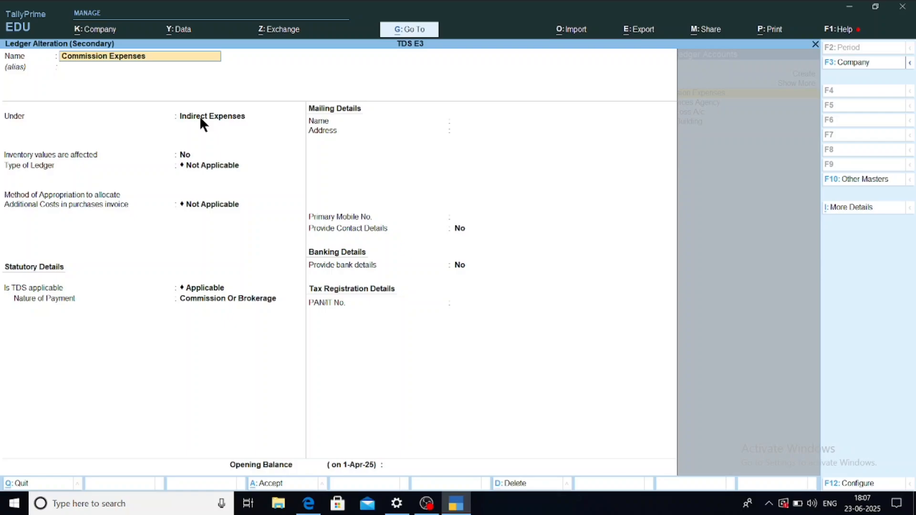
{"action": "left_click", "coordinate": [204, 289]}
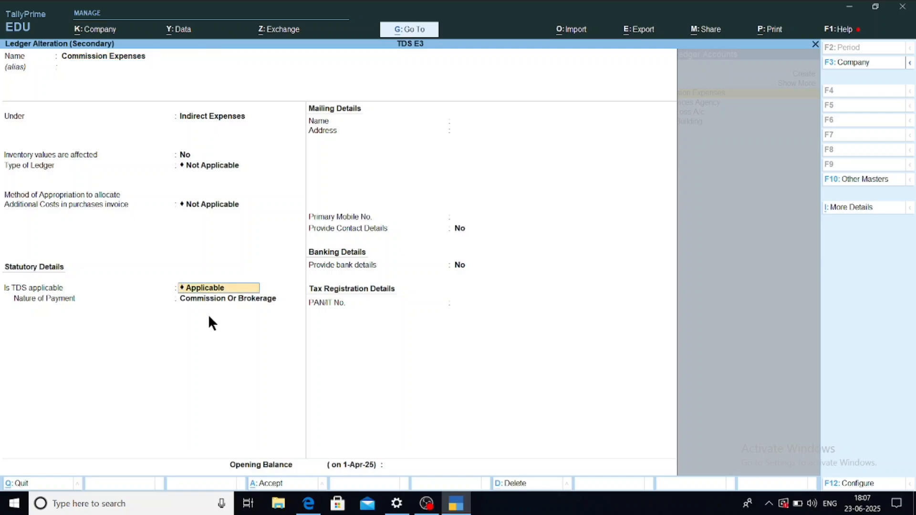
{"action": "key", "text": "Escape"}
{"action": "key", "text": "Escape"}
{"action": "key", "text": "Return"}
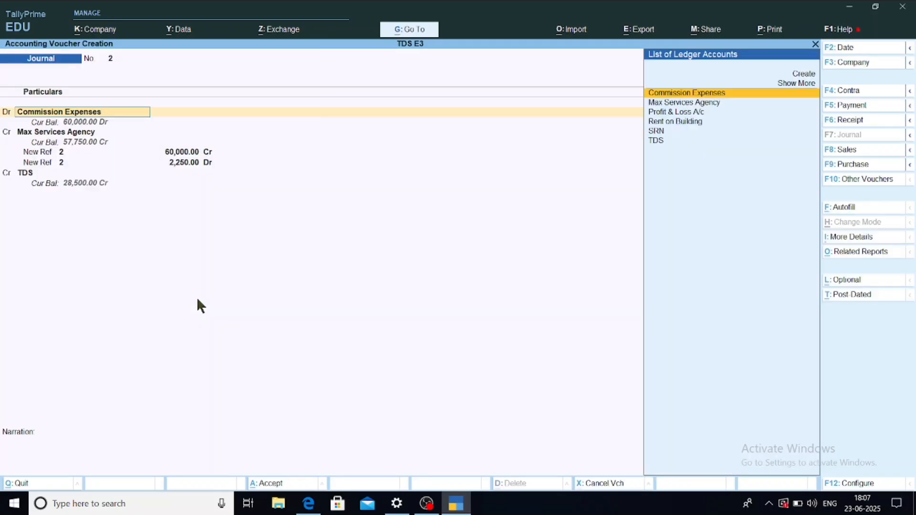
{"action": "key", "text": "Return"}
{"action": "key", "text": "Return"}
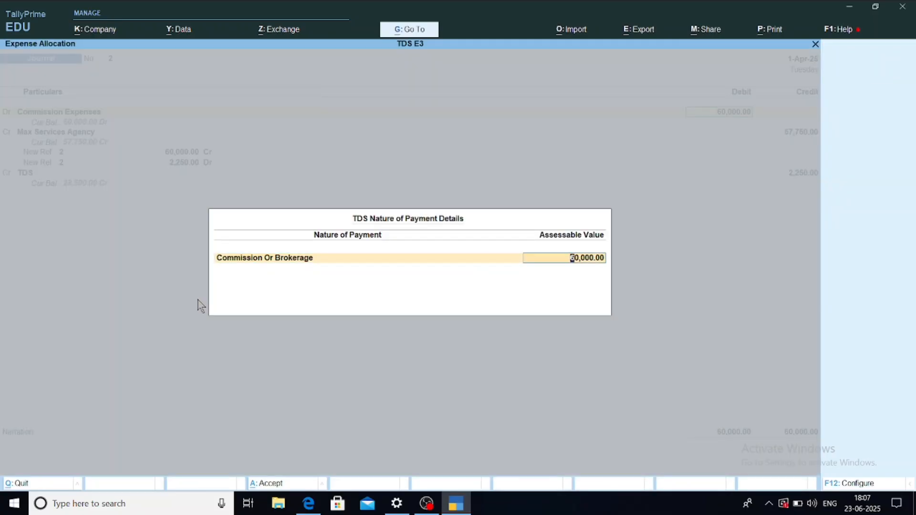
{"action": "key", "text": "Return"}
{"action": "key", "text": "Return"}
{"action": "key", "text": "Return"}
{"action": "key", "text": "Return"}
{"action": "key", "text": "Return"}
{"action": "key", "text": "Return"}
{"action": "key", "text": "Return"}
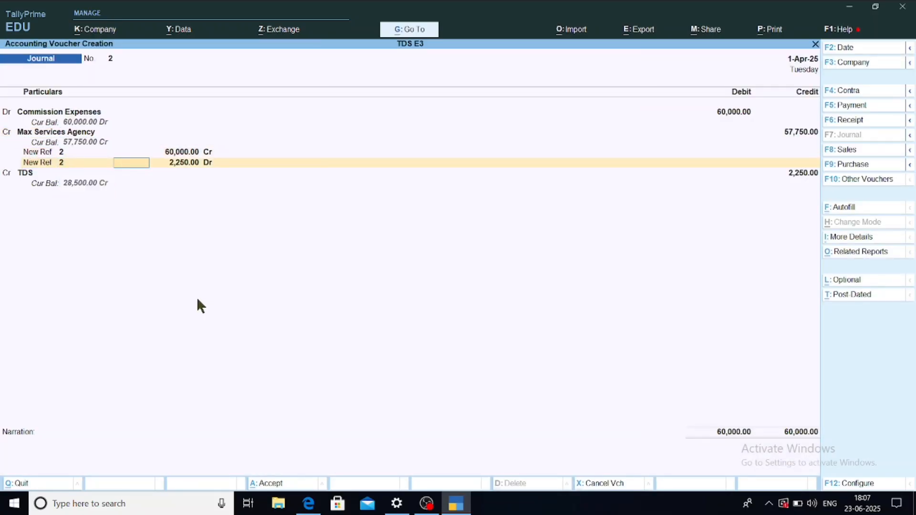
{"action": "key", "text": "Return"}
{"action": "key", "text": "Return"}
{"action": "key", "text": "Return"}
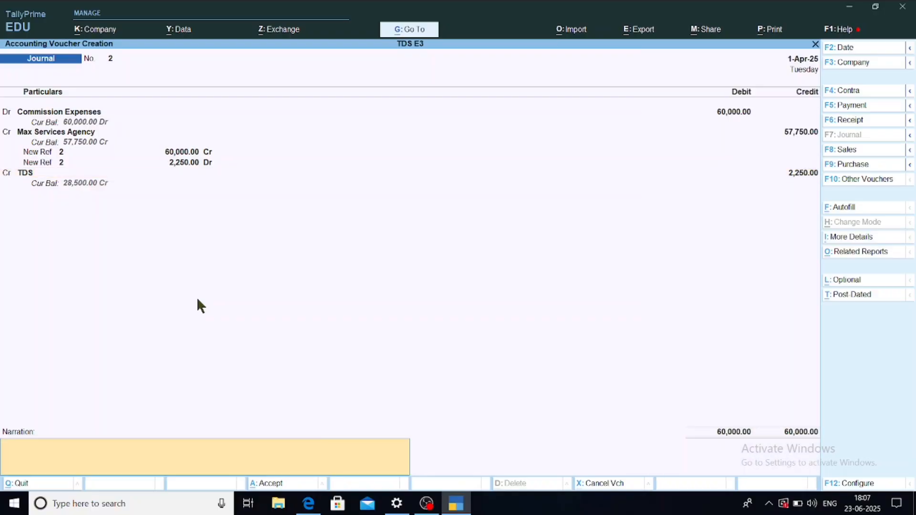
{"action": "key", "text": "Return"}
{"action": "key", "text": "Return"}
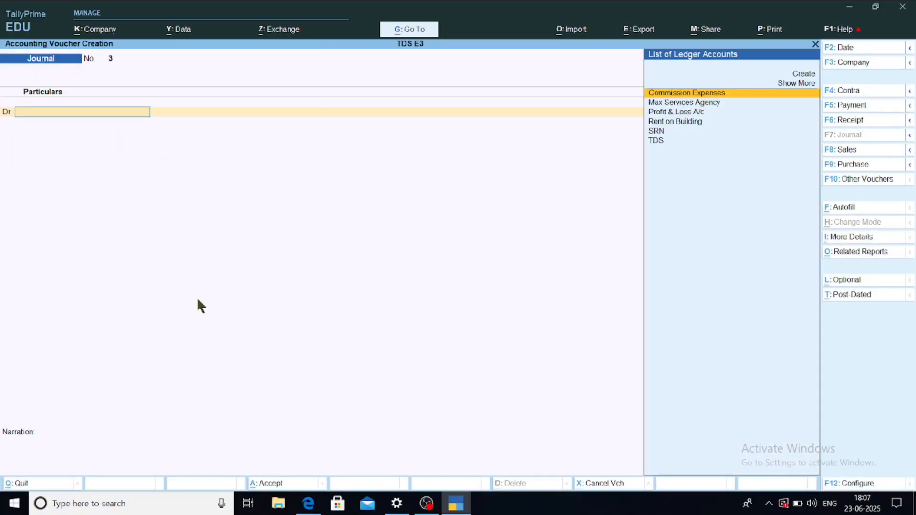
Step: Pay Max Services Agency 57,750 from Icici Bank A/c against bill 2 by cheque 246
{"action": "key", "text": "F5"}
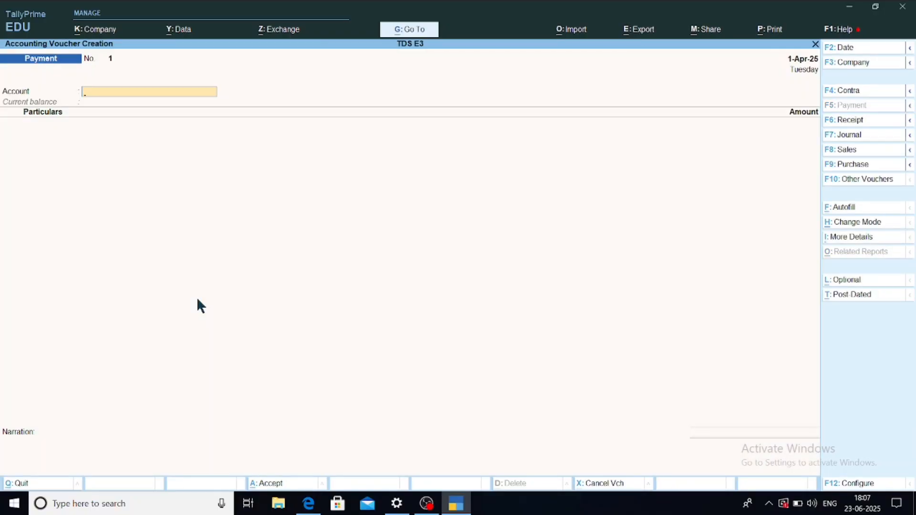
{"action": "key", "text": "Return"}
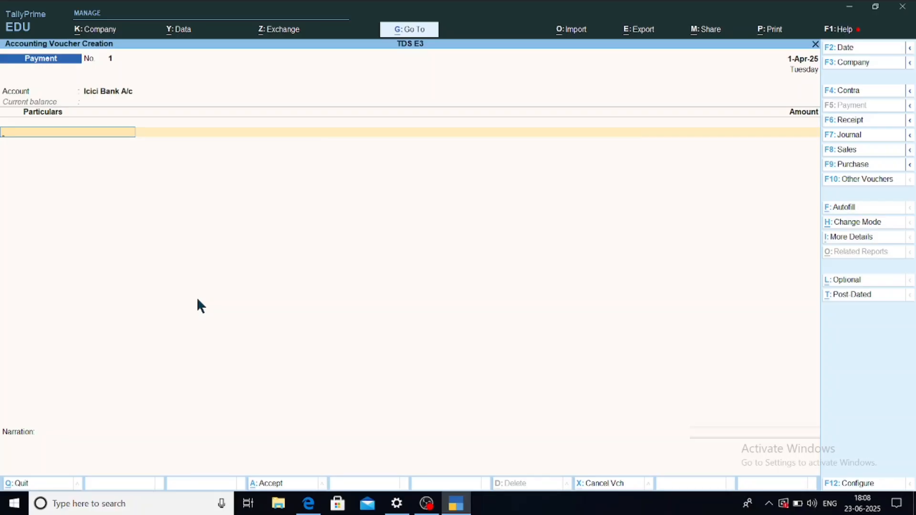
{"action": "type", "text": "Max"}
{"action": "key", "text": "Return"}
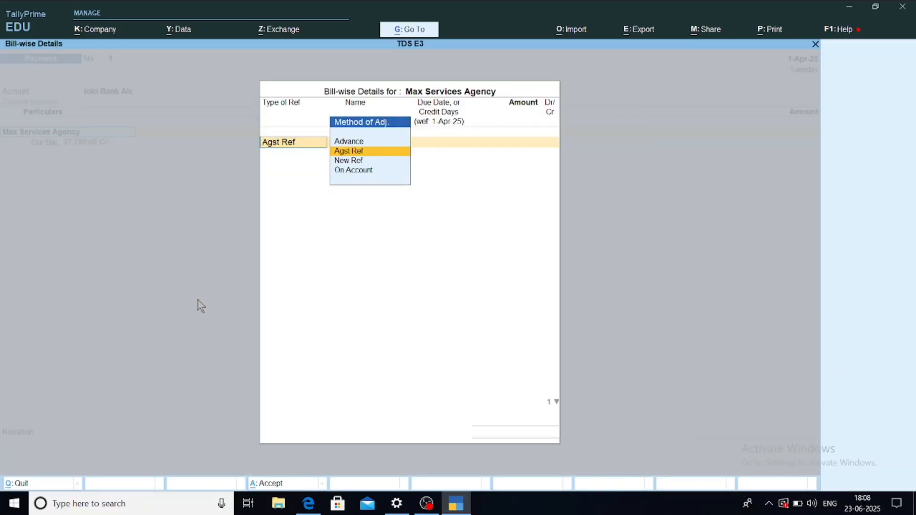
{"action": "key", "text": "Return"}
{"action": "key", "text": "Return"}
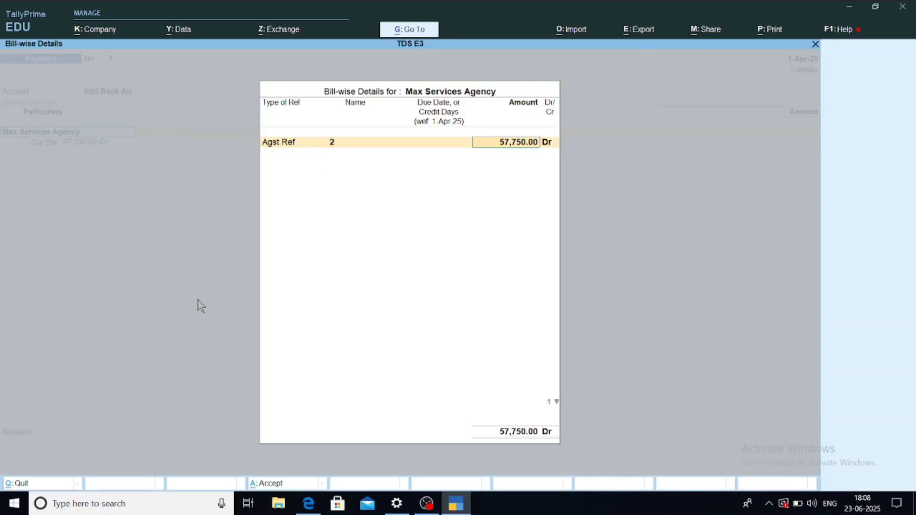
{"action": "key", "text": "Return"}
{"action": "key", "text": "Return"}
{"action": "key", "text": "Return"}
{"action": "key", "text": "Return"}
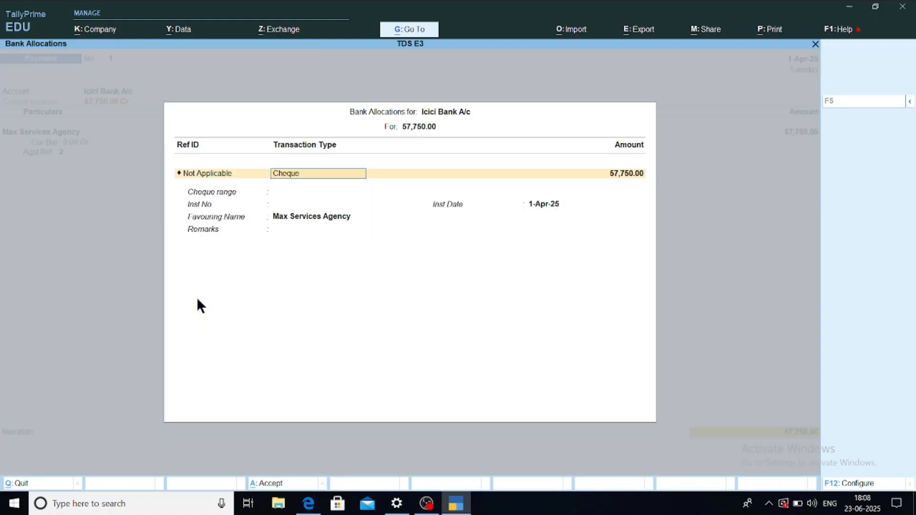
{"action": "key", "text": "Return"}
{"action": "type", "text": "246"}
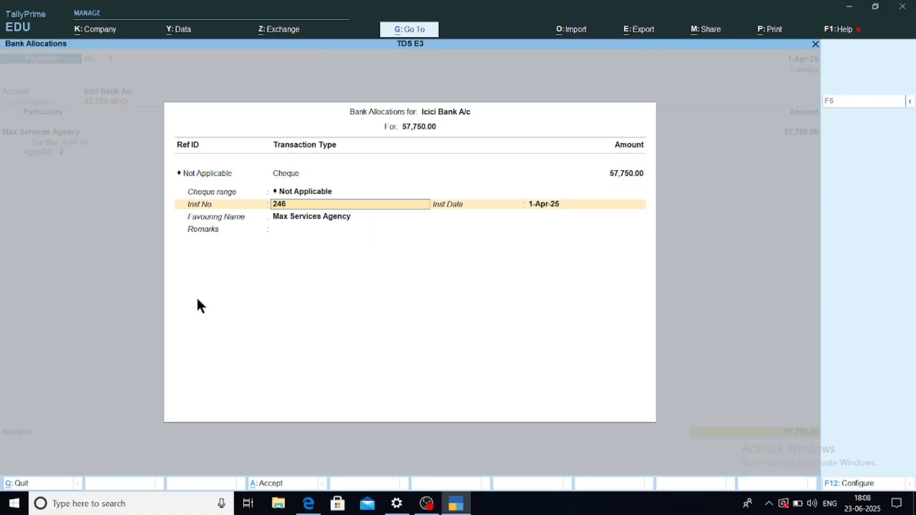
{"action": "key", "text": "Return"}
{"action": "key", "text": "Return"}
{"action": "key", "text": "Return"}
{"action": "key", "text": "Return"}
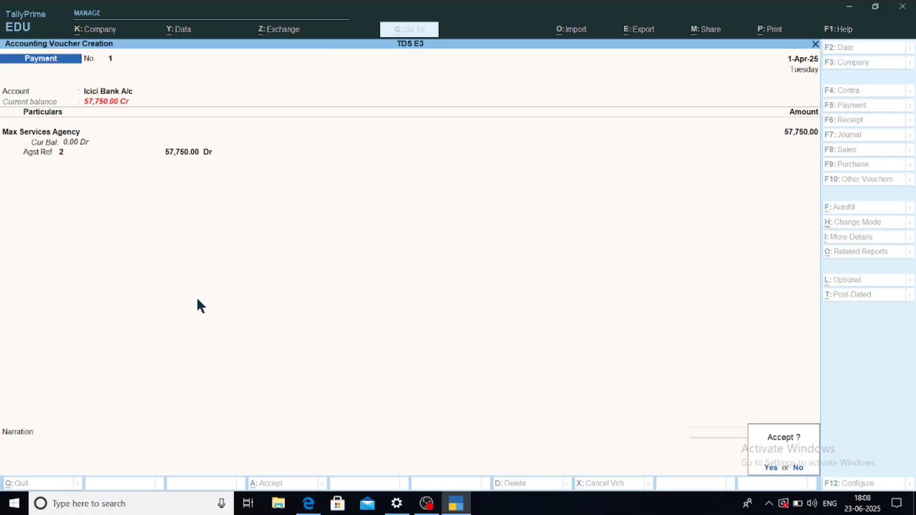
{"action": "key", "text": "Return"}
Step: Drill into Form 26Q's normal-rate deductions to see Max Services Agency's 2,250 TDS, then switch to Edge
{"action": "key", "text": "alt+g"}
{"action": "type", "text": "Form"}
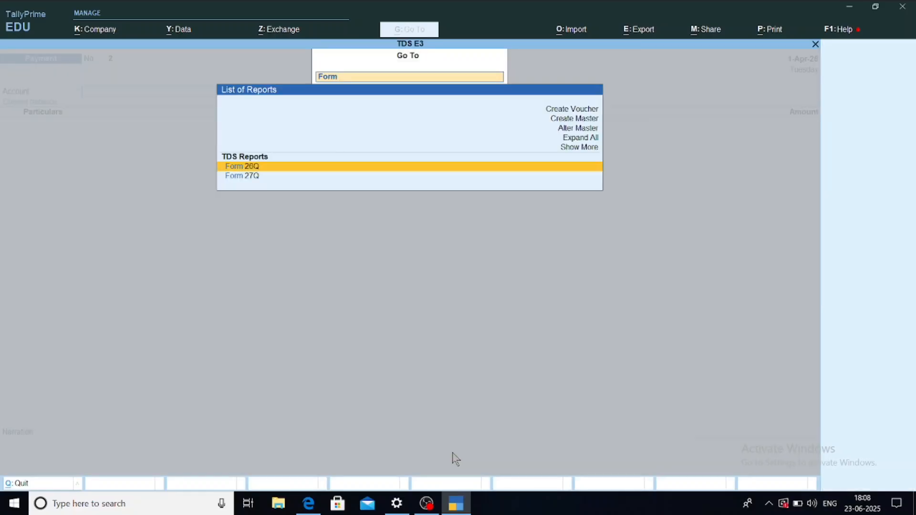
{"action": "key", "text": "Return"}
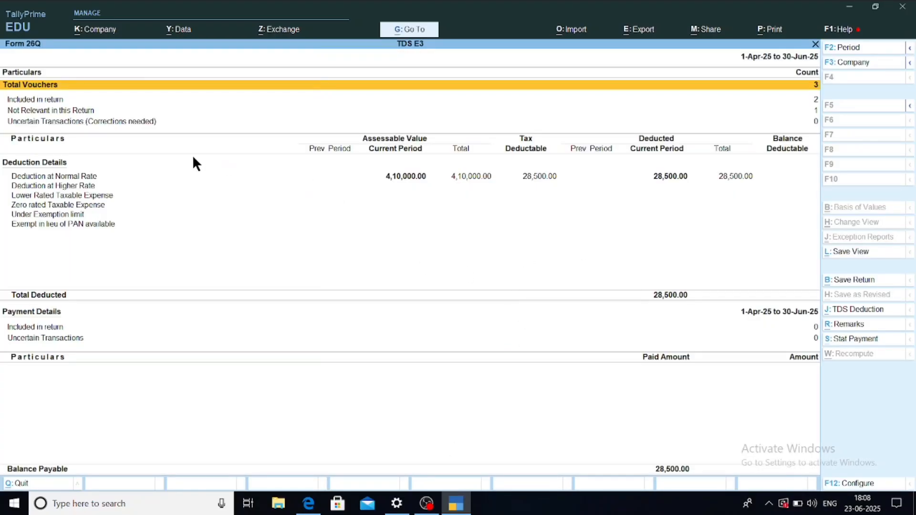
{"action": "left_click", "coordinate": [131, 178]}
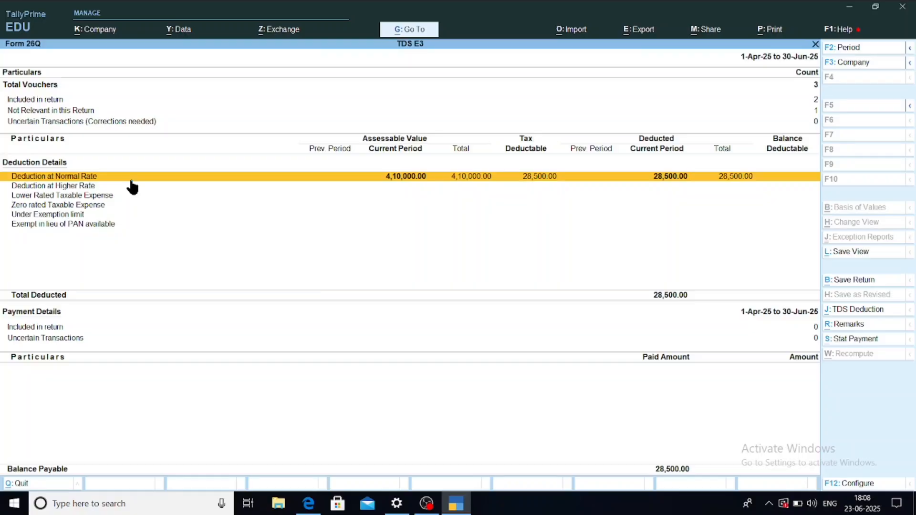
{"action": "left_click", "coordinate": [132, 179]}
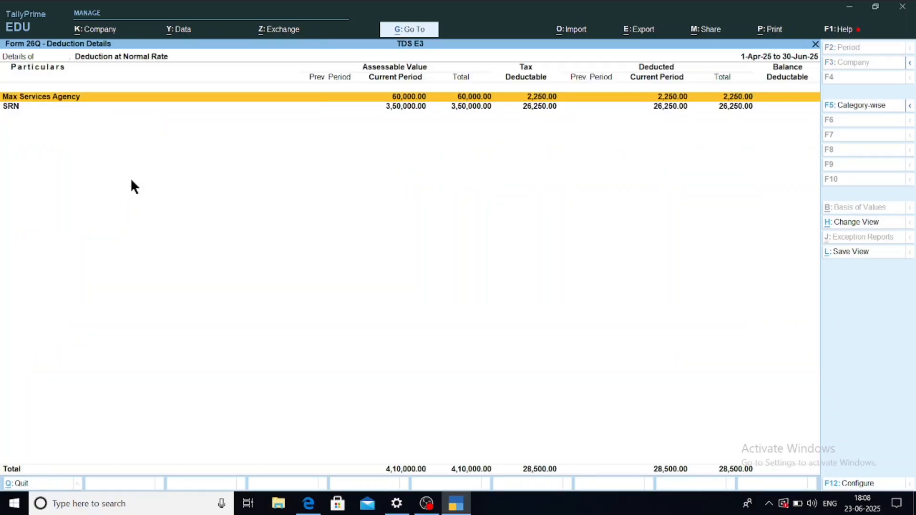
{"action": "key", "text": "Return"}
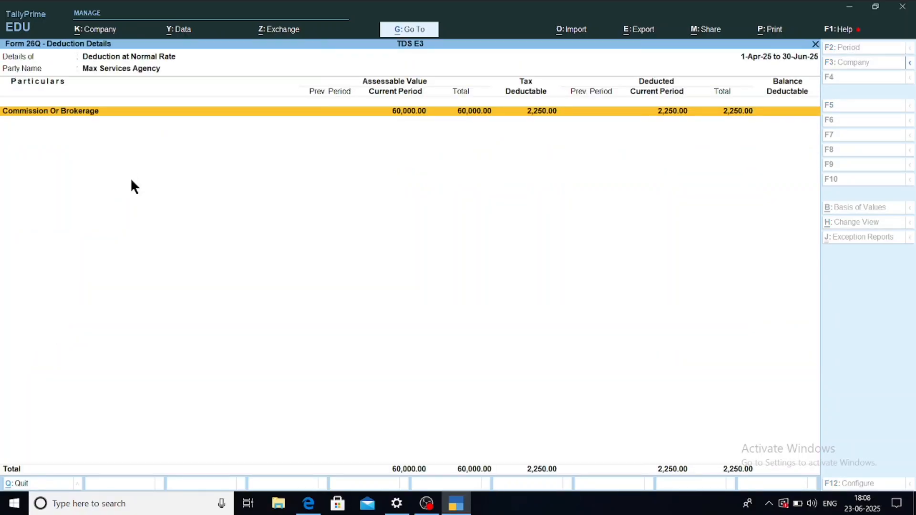
{"action": "key", "text": "Escape"}
{"action": "key", "text": "alt+Tab"}
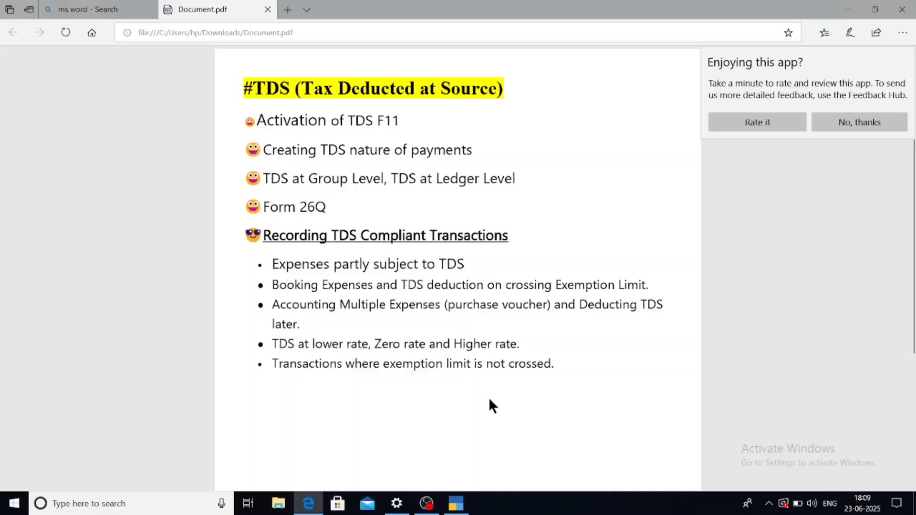
Step: After reading the TDS notes, bring TallyPrime back from the taskbar
{"action": "mouse_move", "coordinate": [454, 506]}
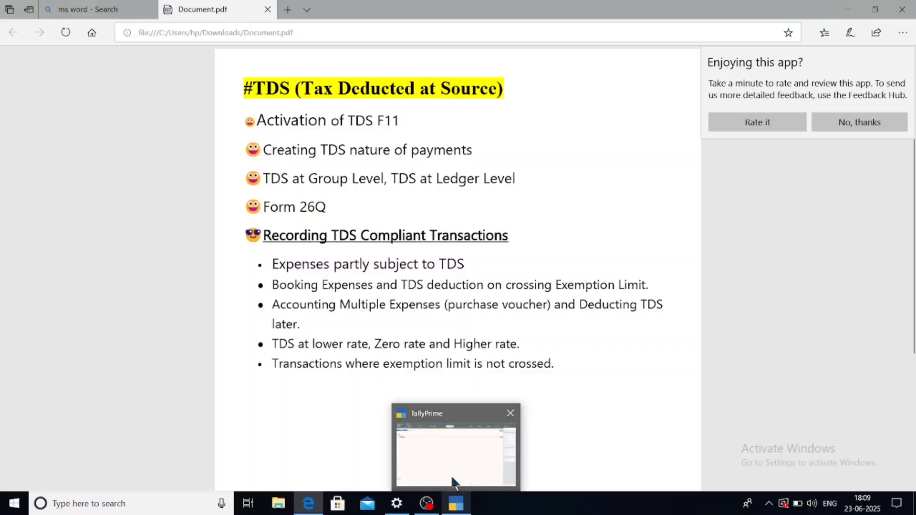
{"action": "left_click", "coordinate": [451, 473]}
Step: Create the 'Payment to contractors' nature of payment with section 194C, payment code 94C and remittance code 259
{"action": "key", "text": "Return"}
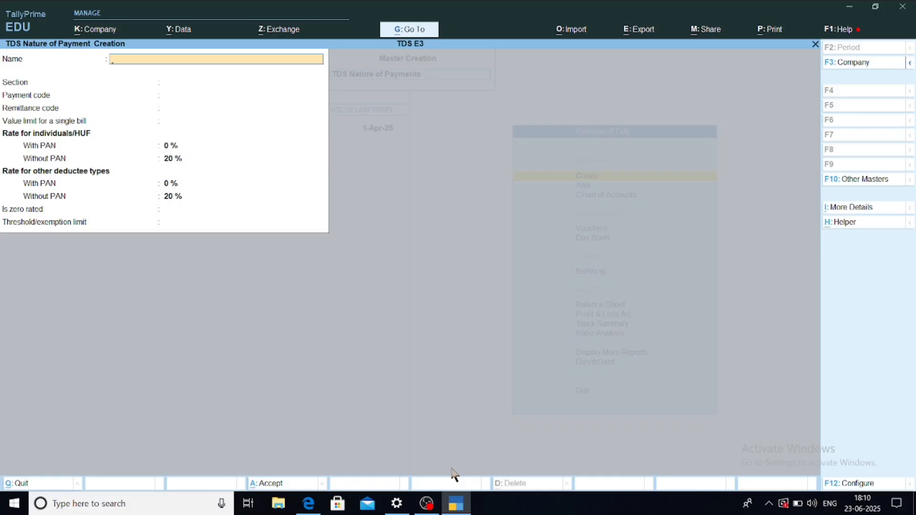
{"action": "type", "text": "Payment to contractors"}
{"action": "key", "text": "Return"}
{"action": "key", "text": "Return"}
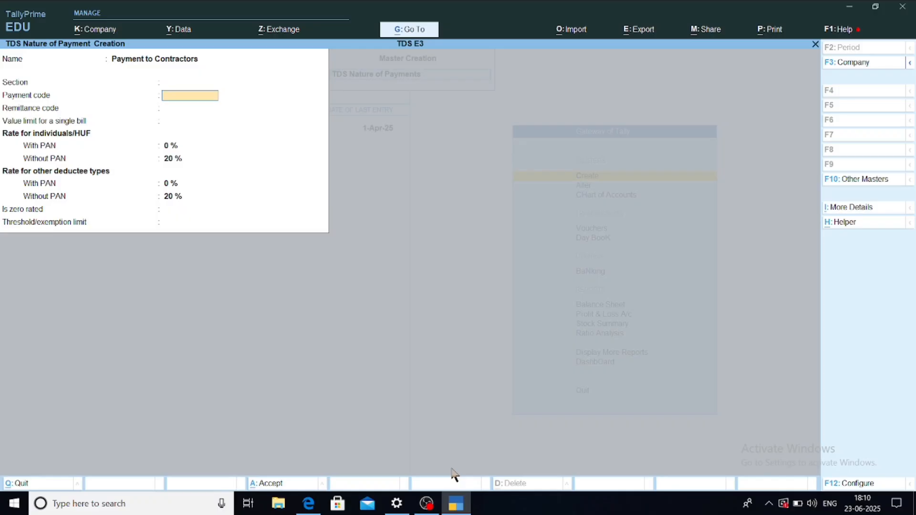
{"action": "key", "text": "BackSpace"}
{"action": "type", "text": "194"}
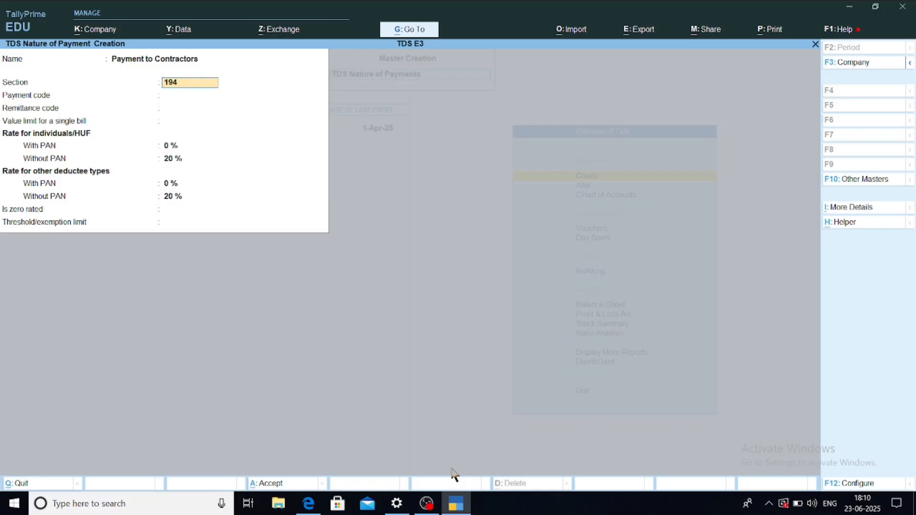
{"action": "type", "text": "C"}
{"action": "key", "text": "Return"}
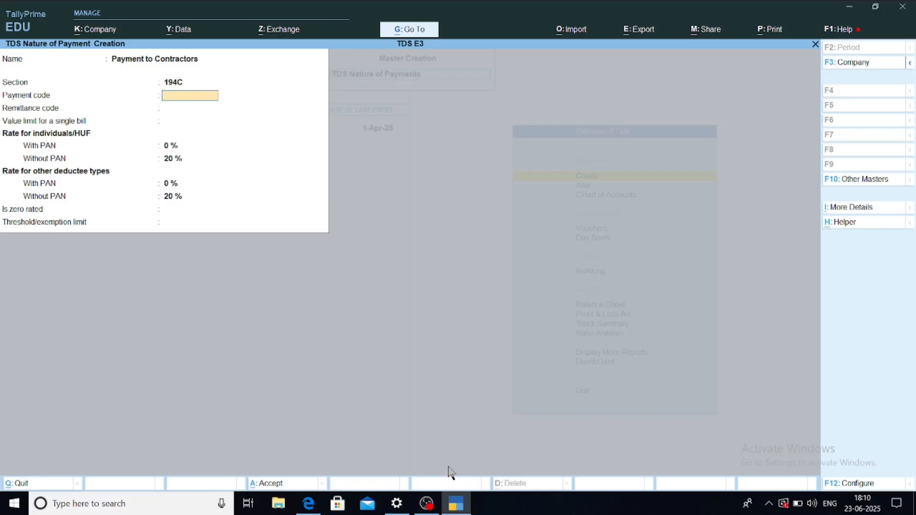
{"action": "type", "text": "94C"}
{"action": "key", "text": "Return"}
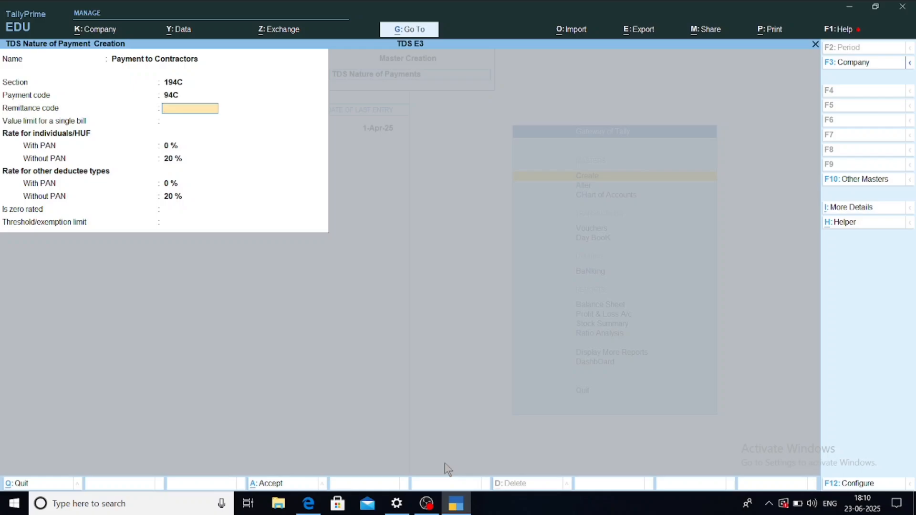
{"action": "type", "text": "259"}
{"action": "key", "text": "Return"}
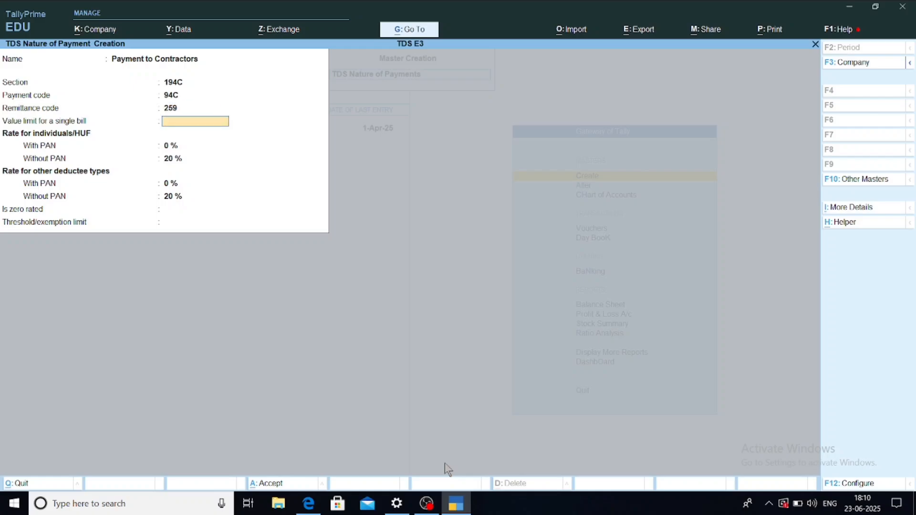
Step: Set a 30,000 single-bill limit, 0.75% and 1.5% rates, and a 1,00,000 threshold
{"action": "type", "text": "30000"}
{"action": "key", "text": "Return"}
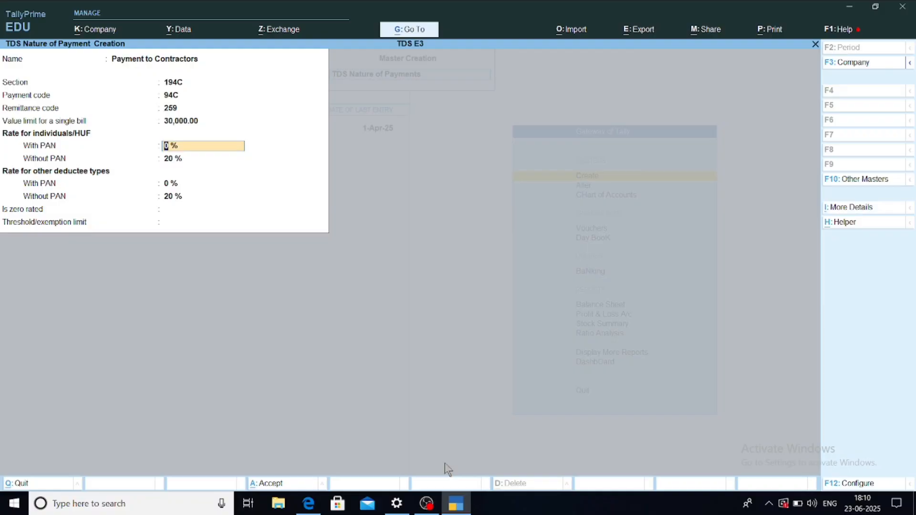
{"action": "type", "text": ".75"}
{"action": "key", "text": "Return"}
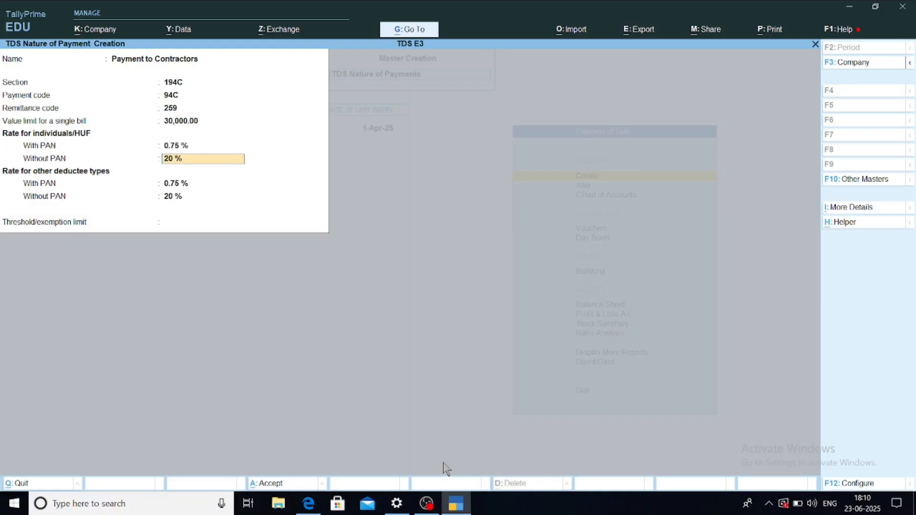
{"action": "key", "text": "Return"}
{"action": "type", "text": "1.5"}
{"action": "key", "text": "Return"}
{"action": "key", "text": "Return"}
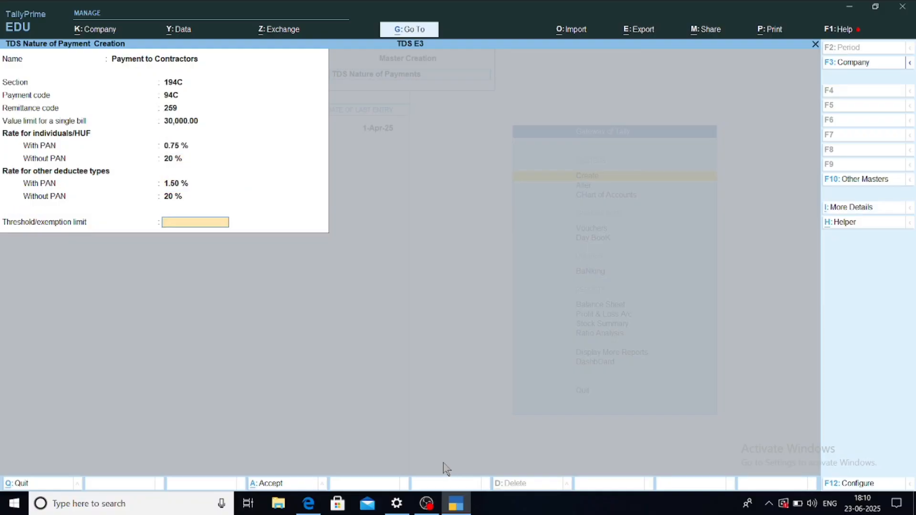
{"action": "type", "text": "100000"}
{"action": "key", "text": "Return"}
Step: Save the nature of payment, then start an 'Ali Advertising' ledger under Sundry Creditors
{"action": "key", "text": "Return"}
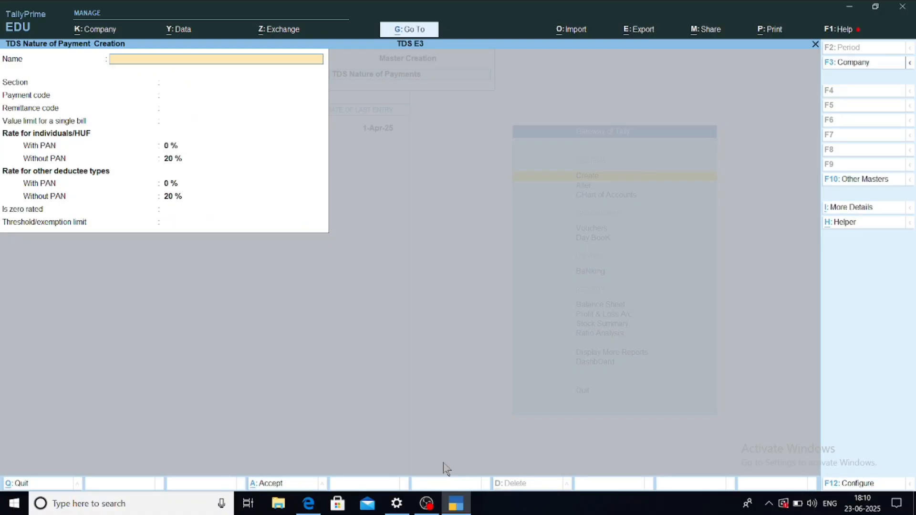
{"action": "key", "text": "Escape"}
{"action": "key", "text": "Return"}
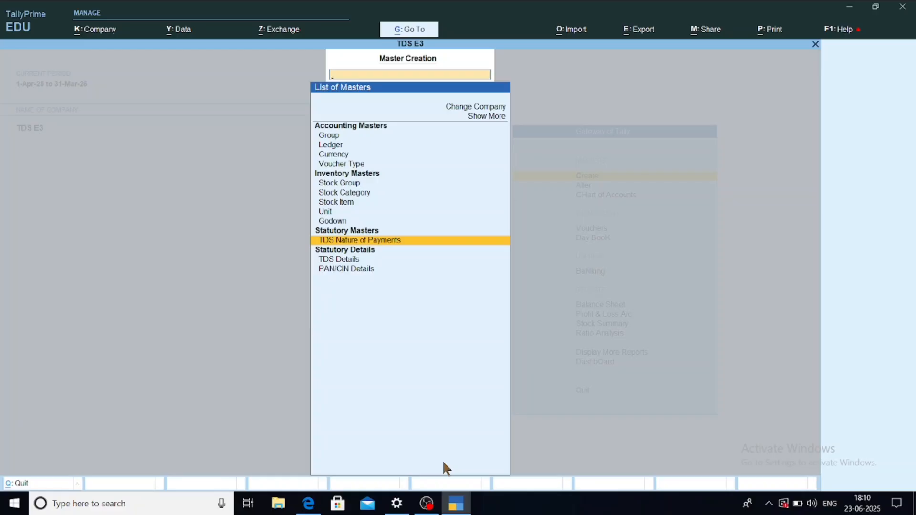
{"action": "type", "text": "l"}
{"action": "key", "text": "Return"}
{"action": "type", "text": "A"}
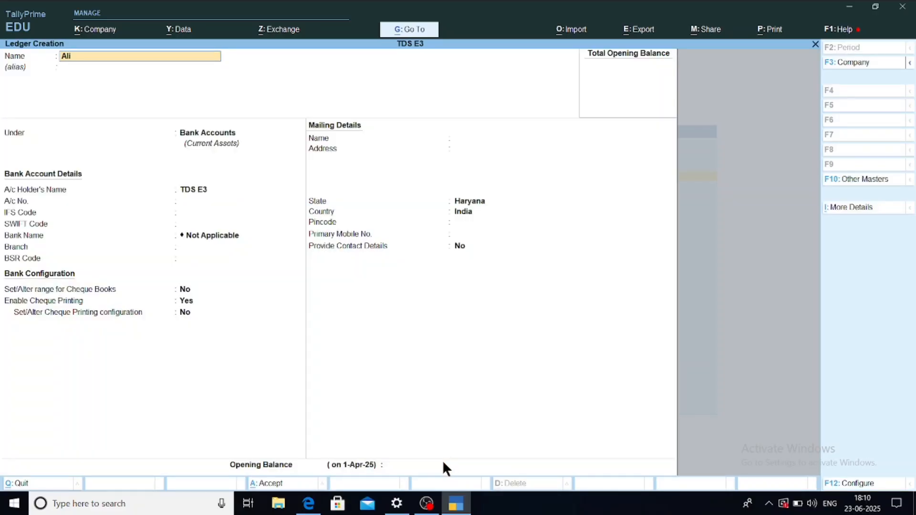
{"action": "type", "text": "li"}
{"action": "type", "text": "Advertising"}
{"action": "key", "text": "Return"}
{"action": "key", "text": "Return"}
{"action": "type", "text": "Sundry"}
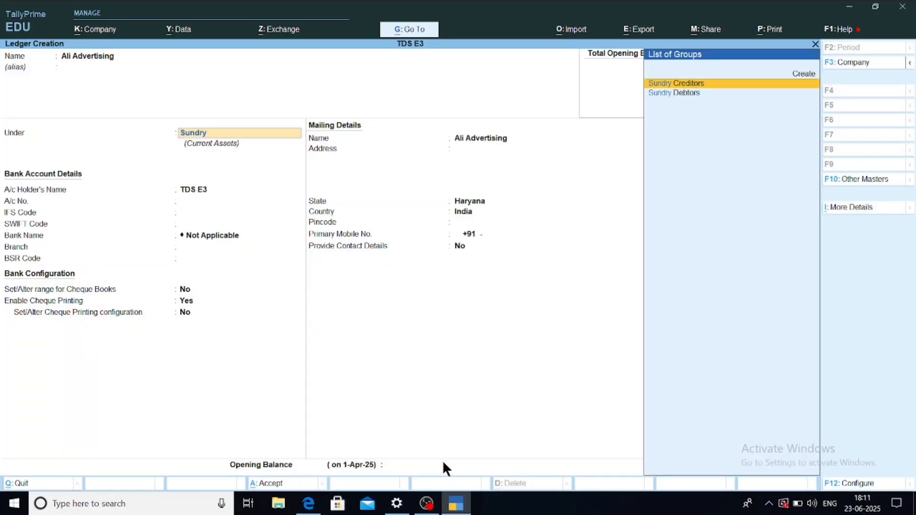
{"action": "key", "text": "Return"}
{"action": "key", "text": "Return"}
{"action": "key", "text": "Return"}
{"action": "key", "text": "Return"}
{"action": "key", "text": "Return"}
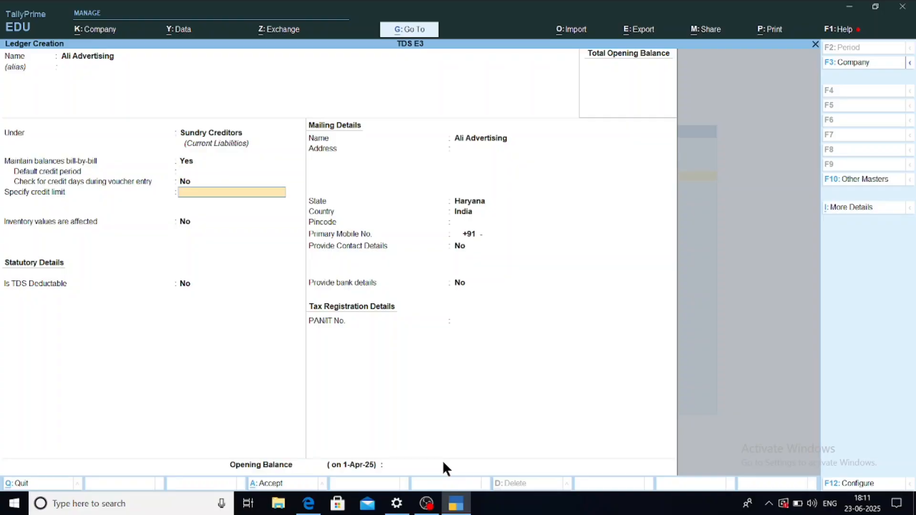
Step: Make it TDS deductible as Company - Resident, deducted in the same voucher, with its PAN, and save
{"action": "key", "text": "t"}
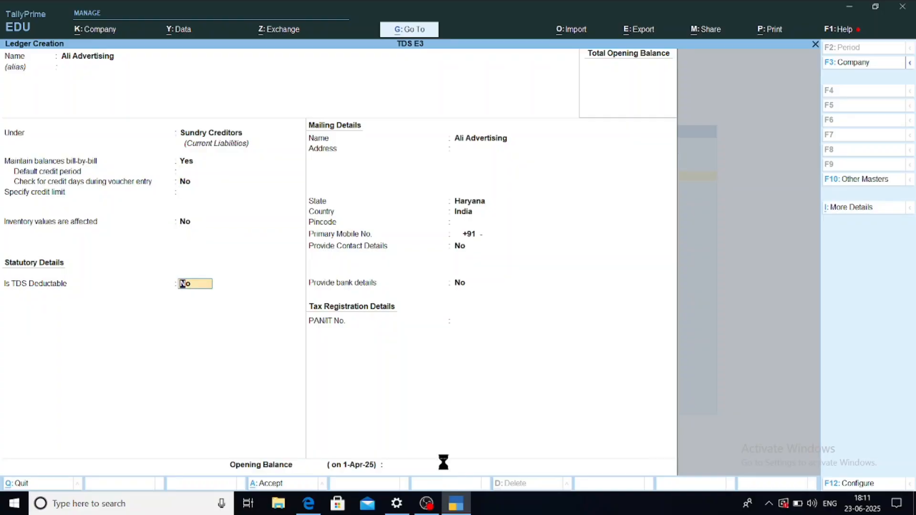
{"action": "key", "text": "y"}
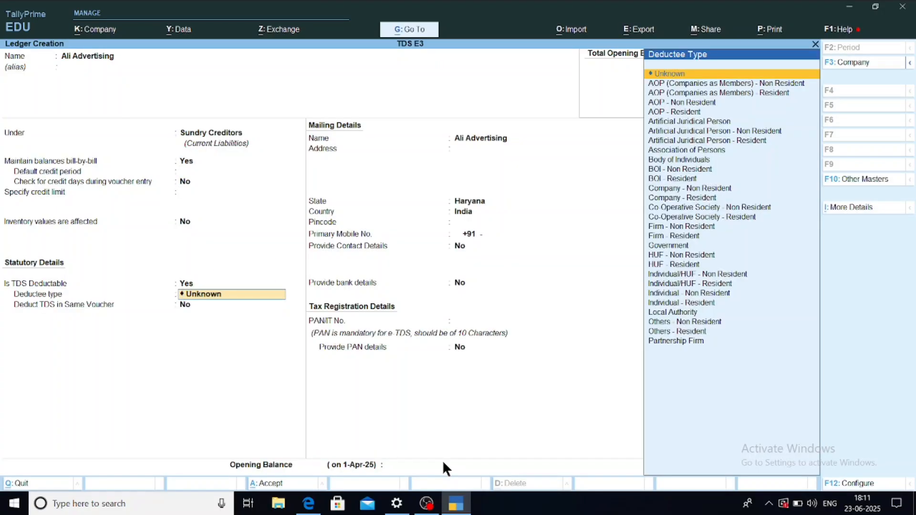
{"action": "type", "text": "Com"}
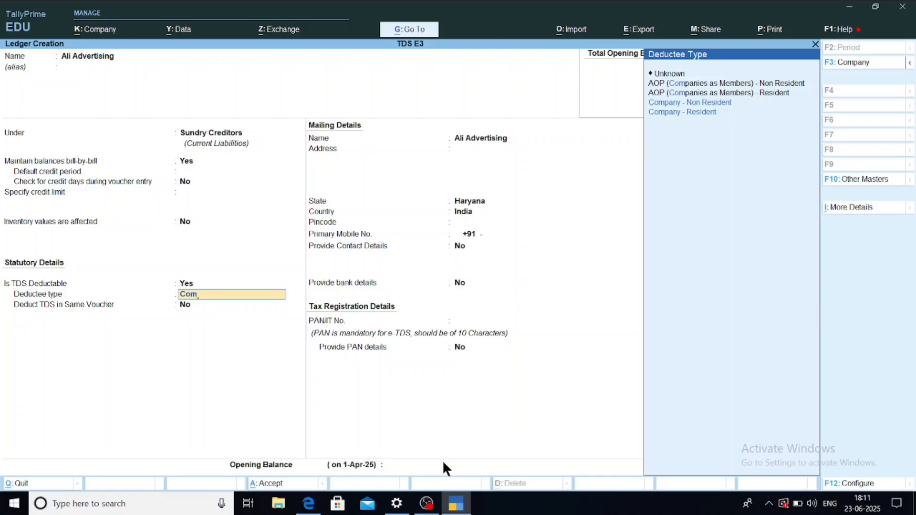
{"action": "key", "text": "Down"}
{"action": "key", "text": "Return"}
{"action": "key", "text": "Return"}
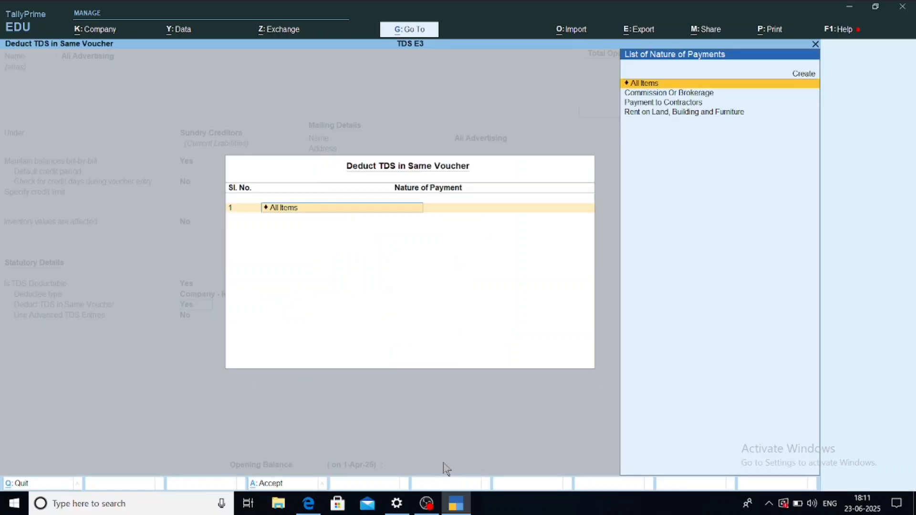
{"action": "key", "text": "Return"}
{"action": "key", "text": "Return"}
{"action": "key", "text": "Return"}
{"action": "key", "text": "Return"}
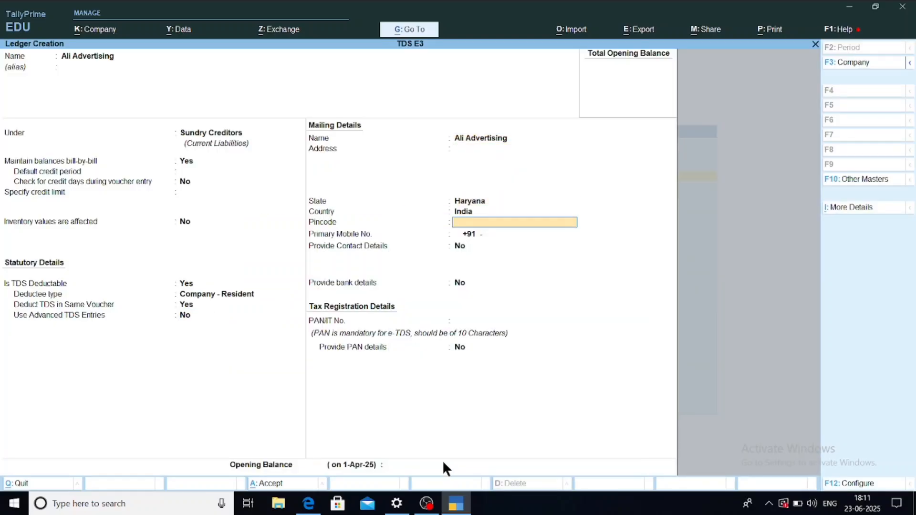
{"action": "key", "text": "Return"}
{"action": "key", "text": "Return"}
{"action": "key", "text": "Return"}
{"action": "key", "text": "Return"}
{"action": "type", "text": "AS"}
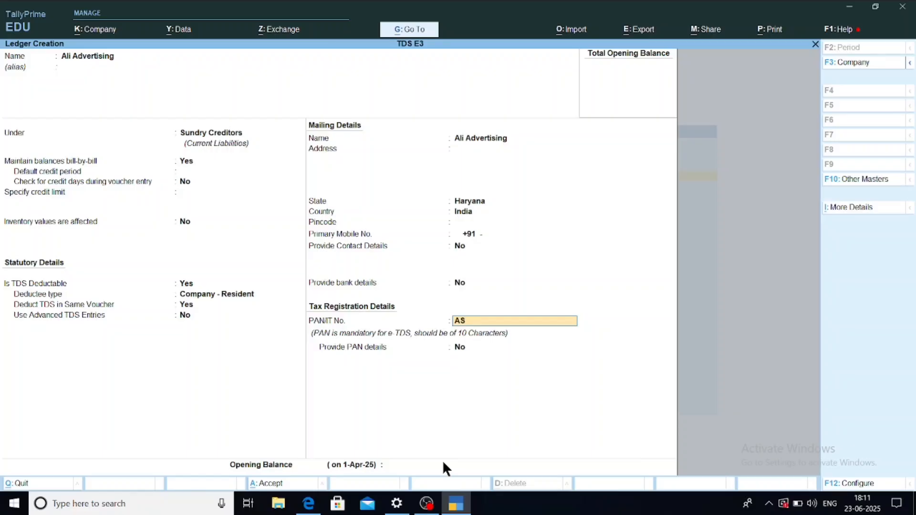
{"action": "type", "text": "DCG1234T"}
{"action": "key", "text": "Return"}
{"action": "key", "text": "Return"}
{"action": "key", "text": "Return"}
{"action": "key", "text": "Return"}
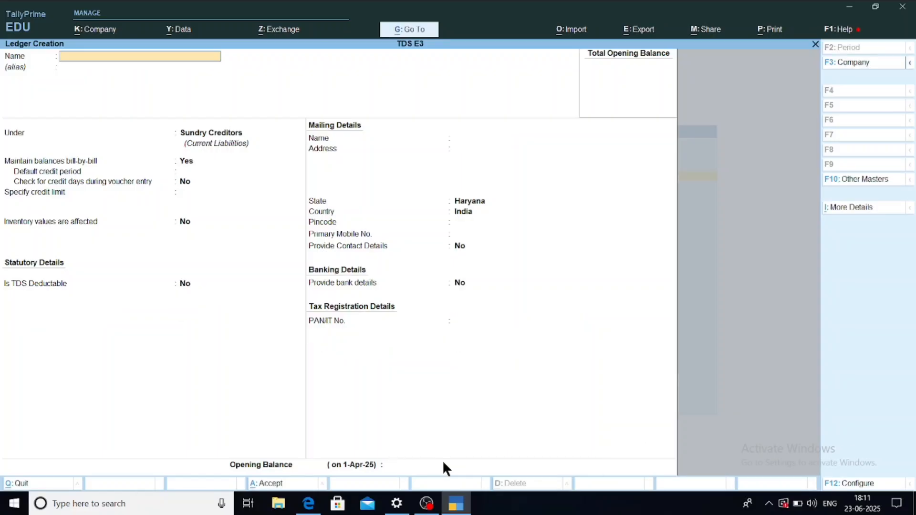
{"action": "key", "text": "Escape"}
{"action": "key", "text": "Escape"}
Step: From a payment voucher, add an 'Advertising Services' ledger (Indirect Expenses), TDS-applicable as Payment to Contractors
{"action": "key", "text": "v"}
{"action": "key", "text": "alt+c"}
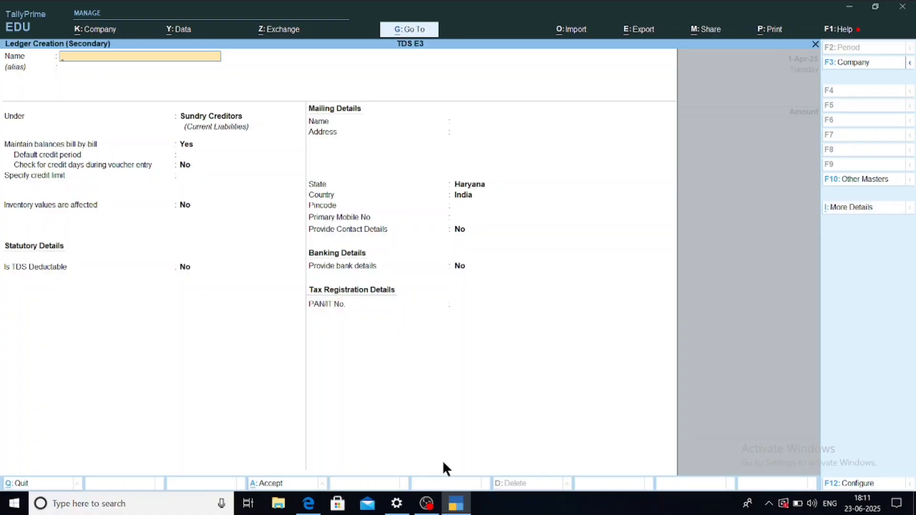
{"action": "type", "text": "Ad"}
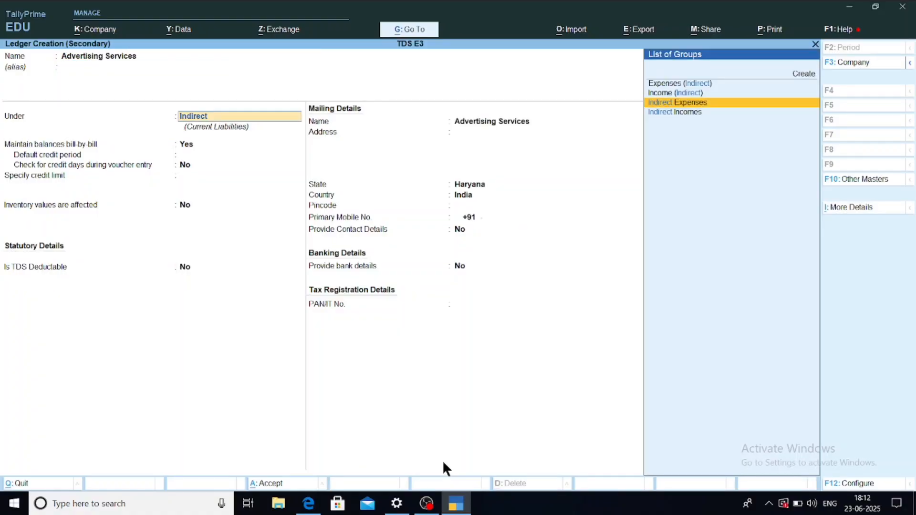
{"action": "key", "text": "Return"}
{"action": "key", "text": "Return"}
{"action": "key", "text": "Return"}
{"action": "key", "text": "Return"}
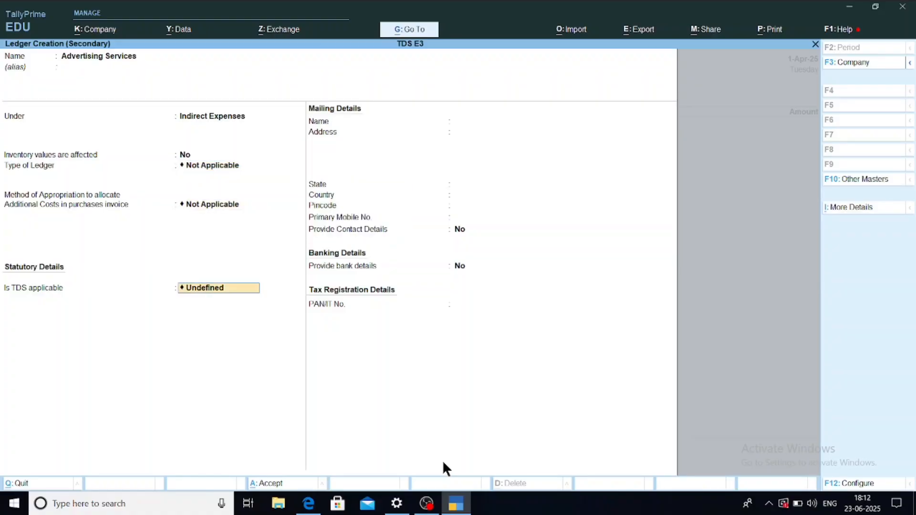
{"action": "type", "text": "Ap"}
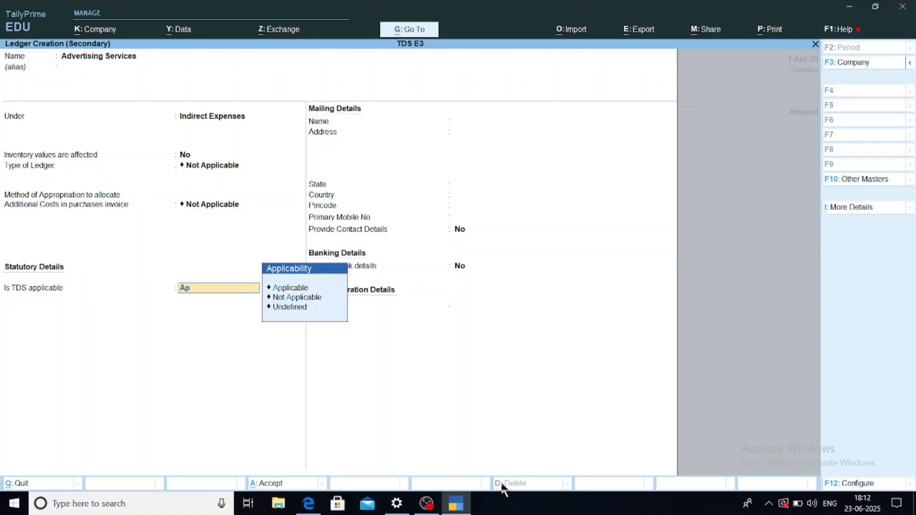
{"action": "key", "text": "Return"}
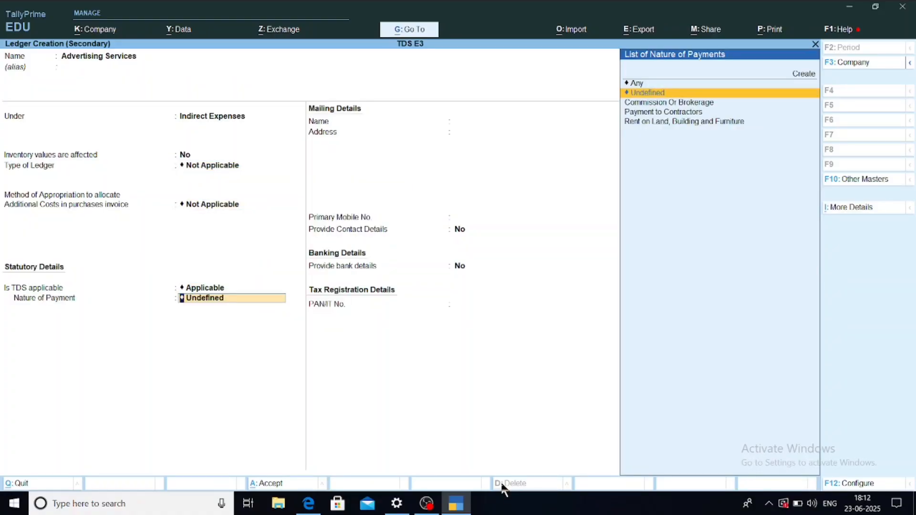
{"action": "key", "text": "Down"}
{"action": "key", "text": "Down"}
{"action": "key", "text": "Return"}
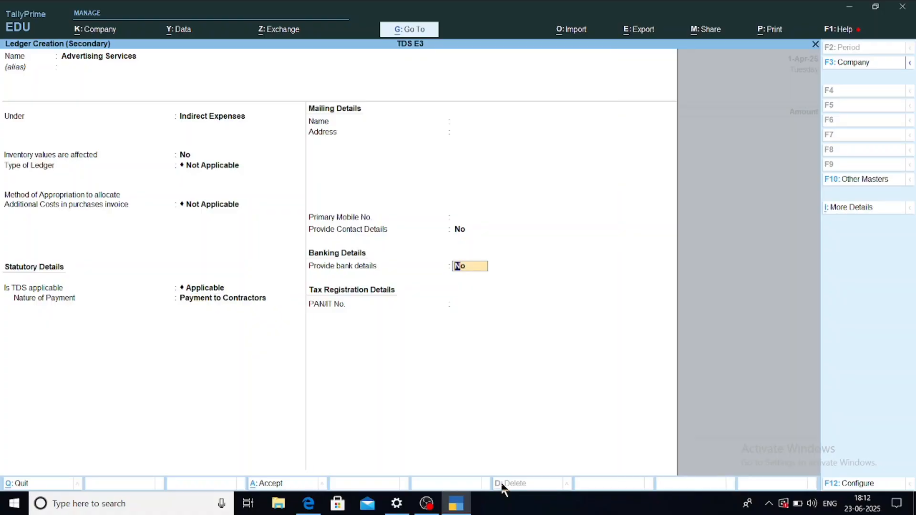
{"action": "key", "text": "ctrl+a"}
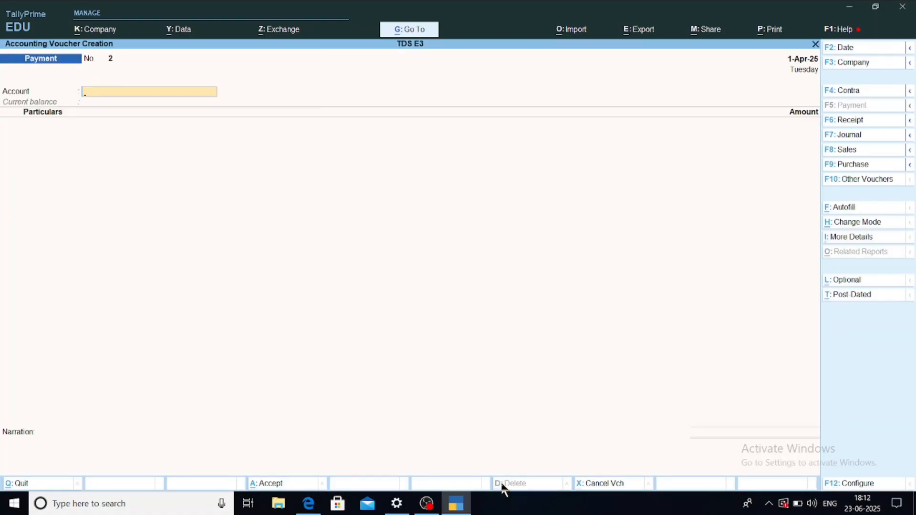
Step: Switch to a journal and debit Advertising Services 1,20,000
{"action": "key", "text": "F7"}
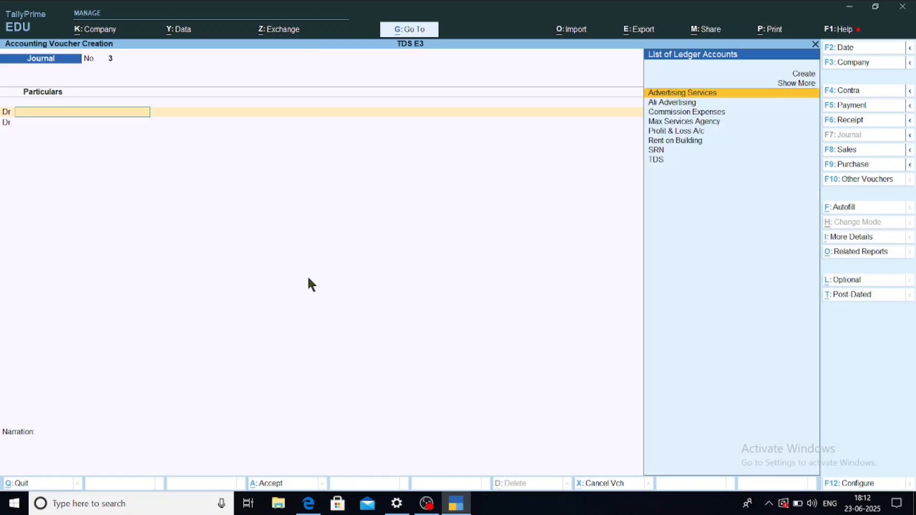
{"action": "key", "text": "Return"}
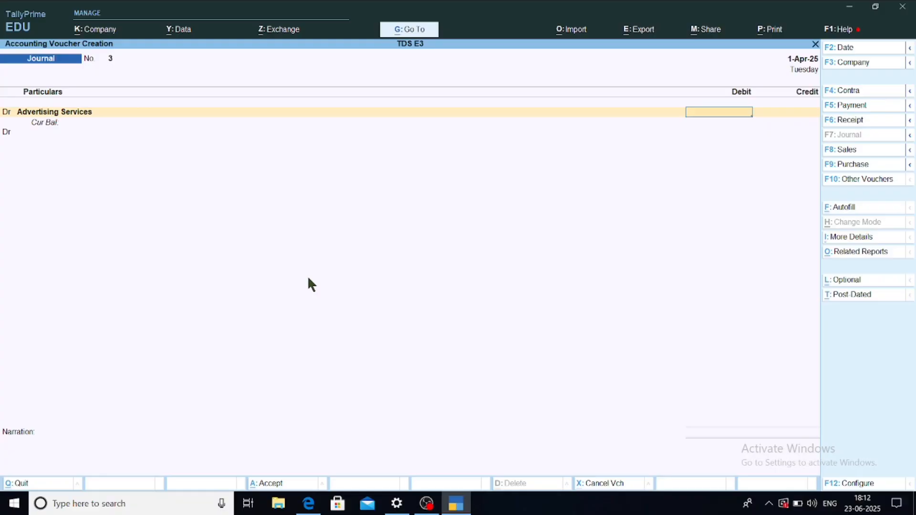
{"action": "type", "text": "120000"}
Step: Enable modifying TDS tax details and set the assessable value to 1,10,000
{"action": "key", "text": "F12"}
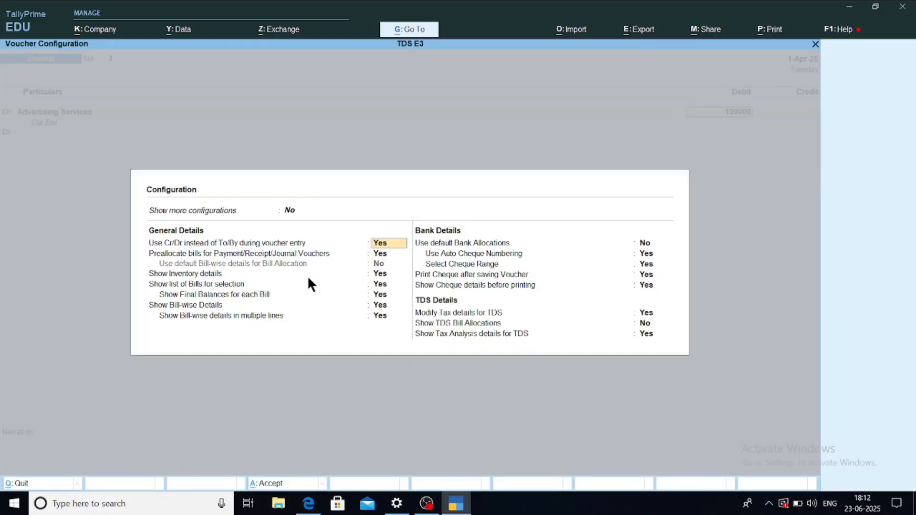
{"action": "left_click", "coordinate": [497, 311]}
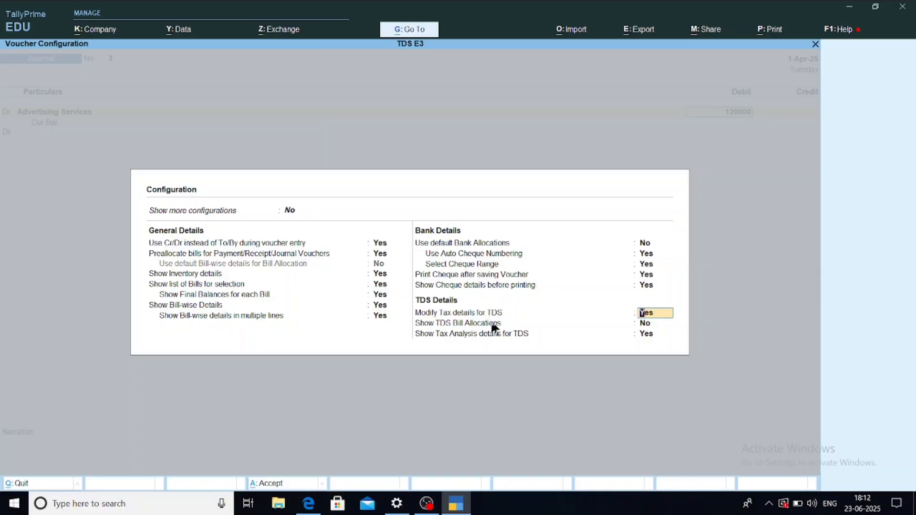
{"action": "key", "text": "ctrl+a"}
{"action": "key", "text": "Return"}
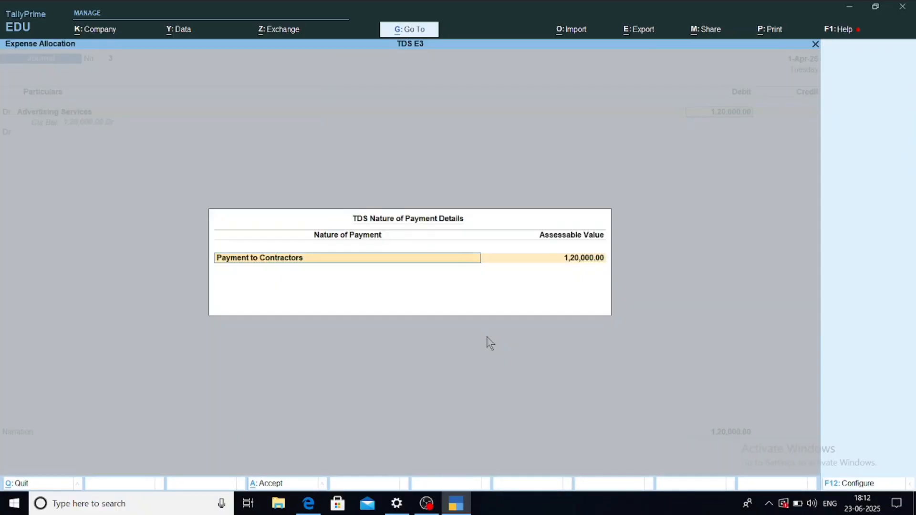
{"action": "key", "text": "Return"}
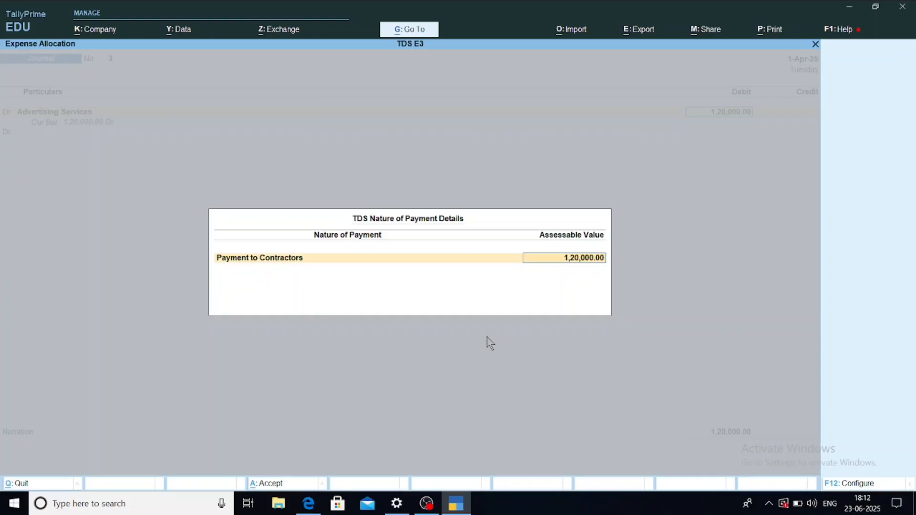
{"action": "type", "text": "110000"}
{"action": "key", "text": "Return"}
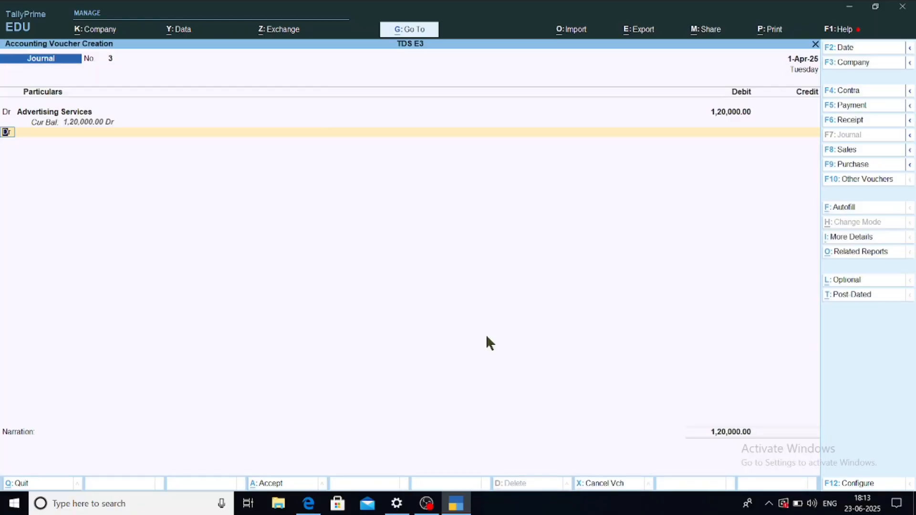
Step: Credit Ali Advertising with bill references 1,20,000 Cr and 1,650 Dr
{"action": "key", "text": "Return"}
{"action": "key", "text": "BackSpace"}
{"action": "type", "text": "c"}
{"action": "key", "text": "Return"}
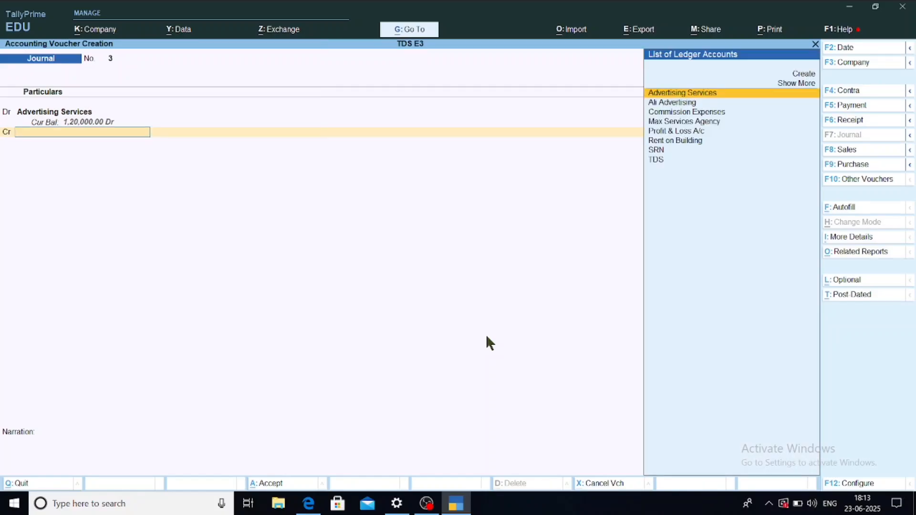
{"action": "key", "text": "Down"}
{"action": "key", "text": "Return"}
{"action": "key", "text": "Return"}
{"action": "key", "text": "Return"}
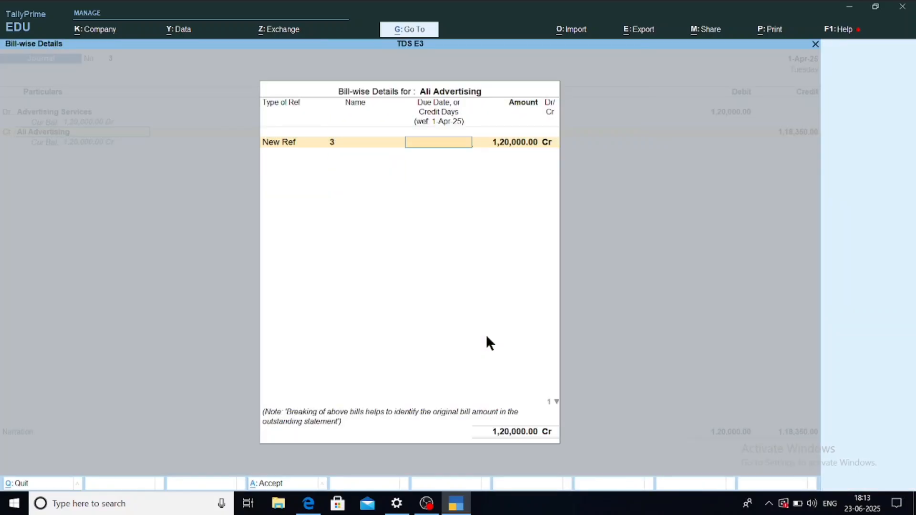
{"action": "key", "text": "Return"}
{"action": "key", "text": "Return"}
{"action": "key", "text": "Return"}
{"action": "key", "text": "Return"}
{"action": "key", "text": "Return"}
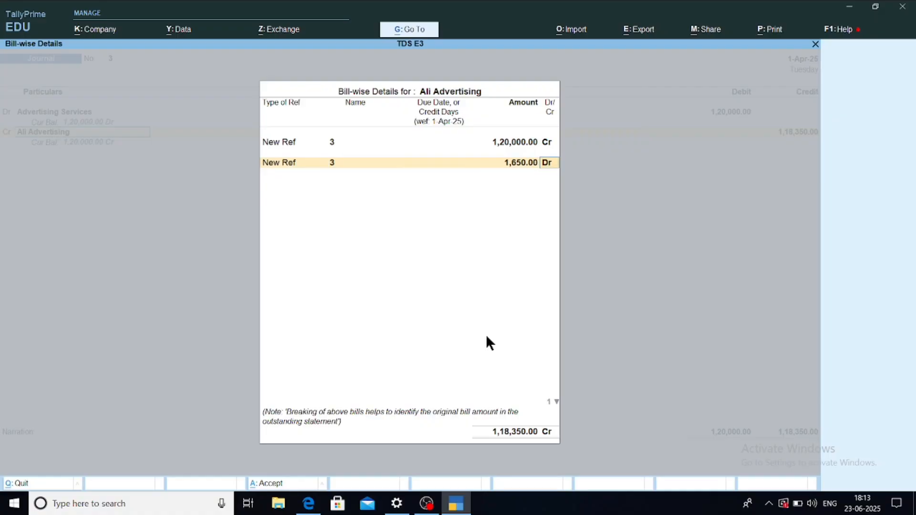
{"action": "key", "text": "Return"}
{"action": "key", "text": "Return"}
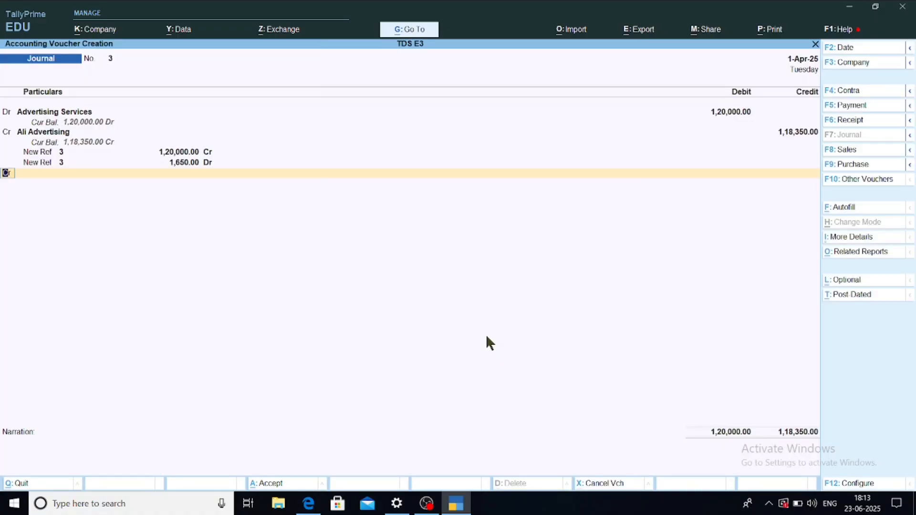
{"action": "key", "text": "Return"}
Step: Credit the TDS ledger 1,650, save the journal, and return to the TDS notes in Edge
{"action": "type", "text": "Tds"}
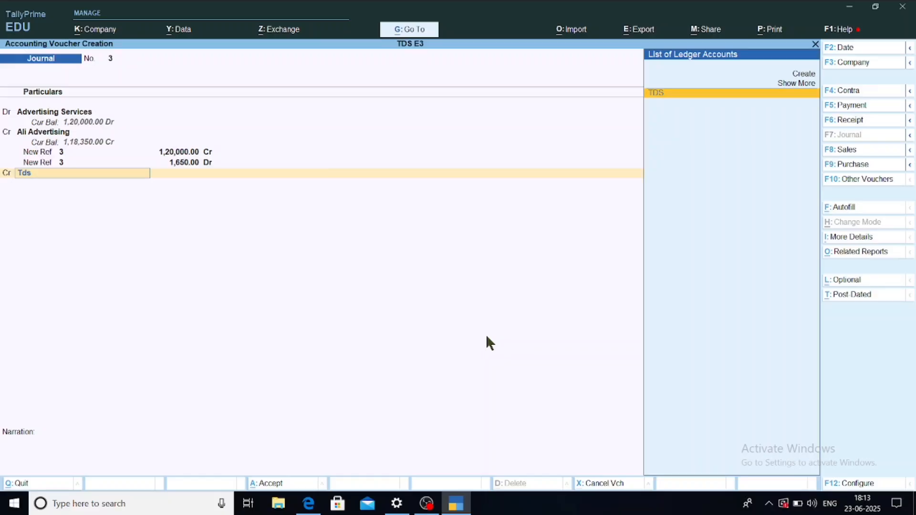
{"action": "key", "text": "Return"}
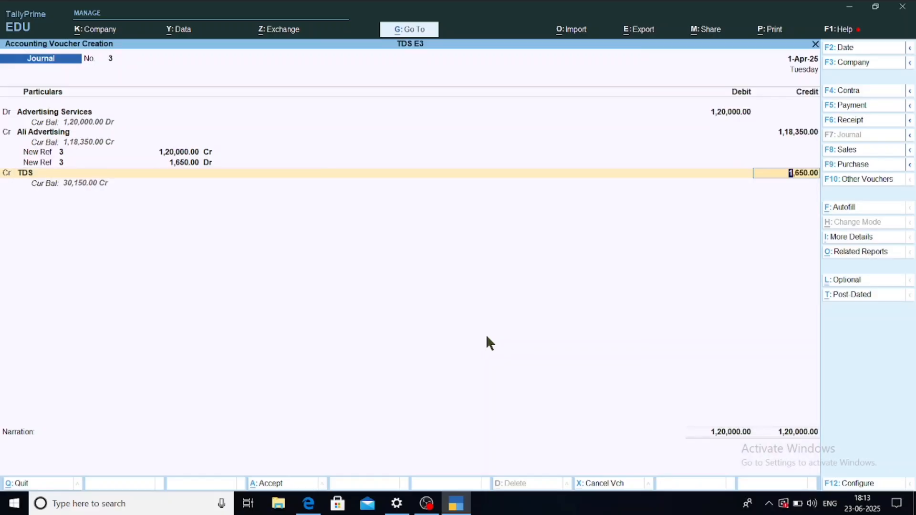
{"action": "key", "text": "Return"}
{"action": "key", "text": "Return"}
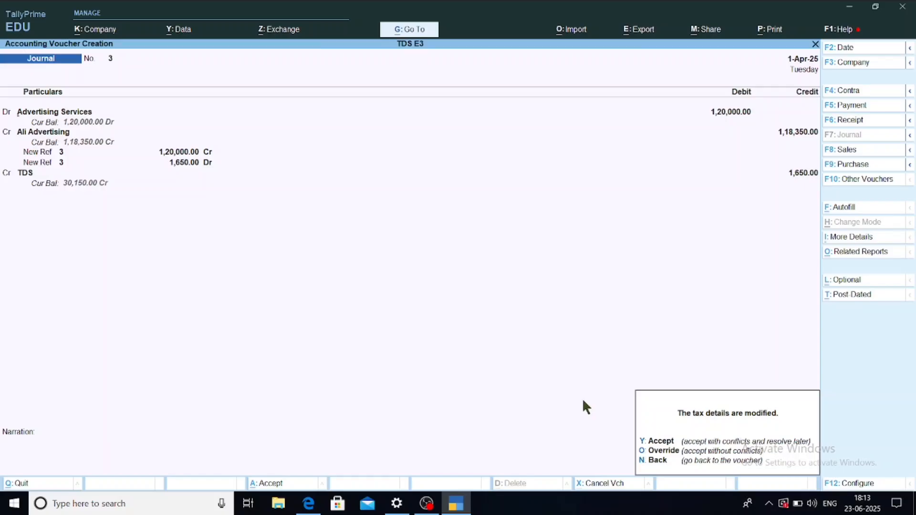
{"action": "key", "text": "y"}
{"action": "left_click", "coordinate": [308, 503]}
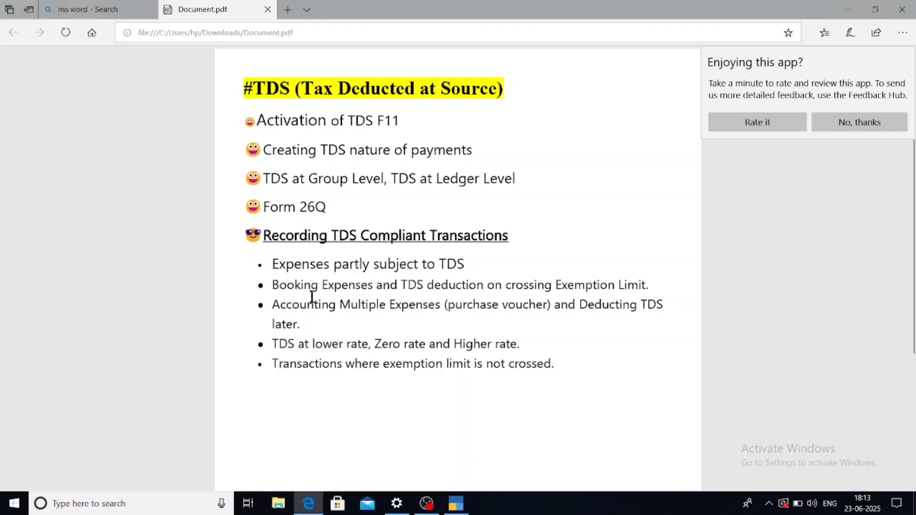
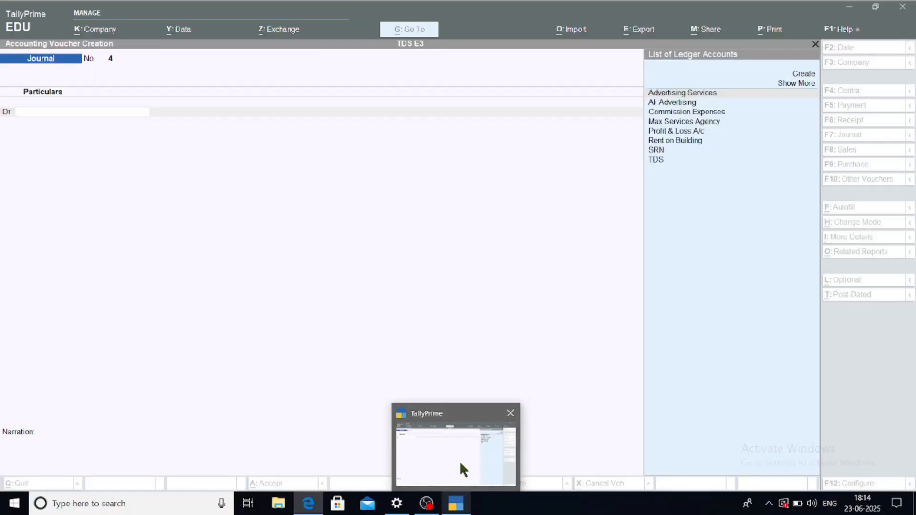
Step: Switch from the TDS notes in Edge back to TallyPrime's new Journal No. 4
{"action": "left_click", "coordinate": [459, 461]}
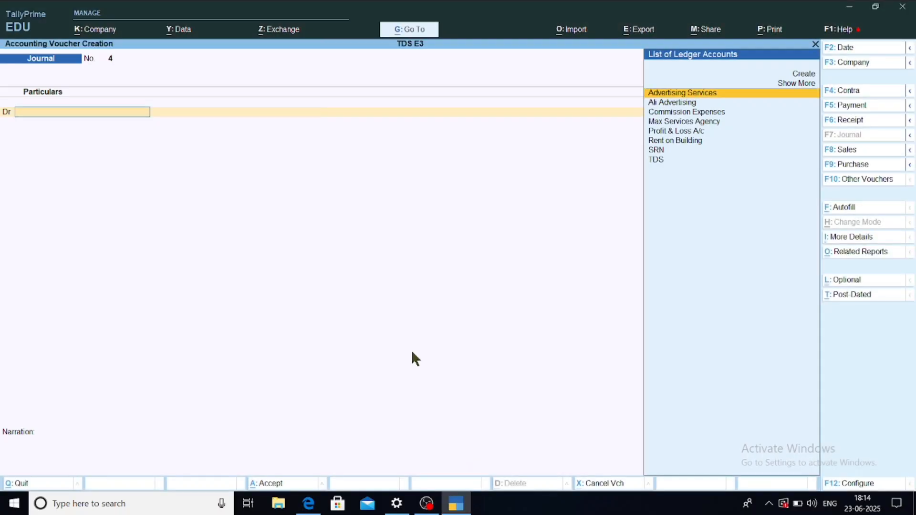
Step: Create ledger Rakesh Advertising Agency under Sundry Creditors, TDS deductible, deductee type Company - Resident
{"action": "key", "text": "alt+c"}
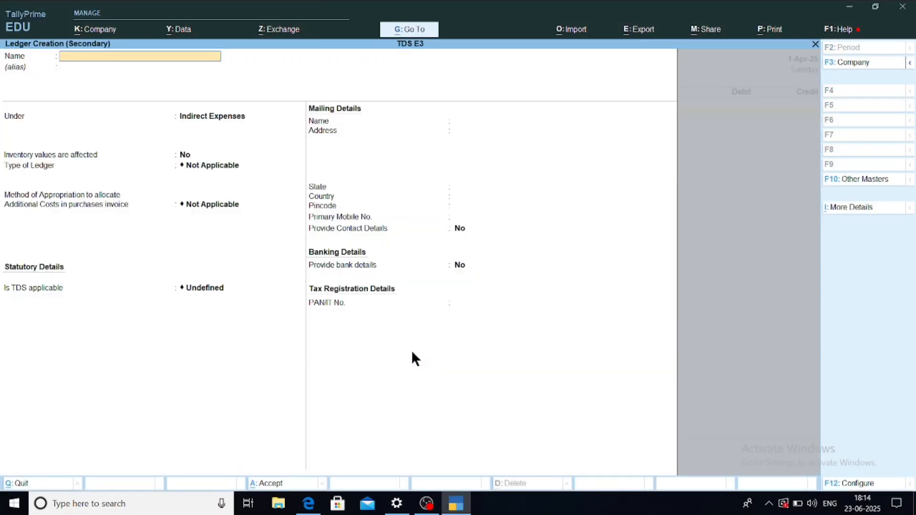
{"action": "type", "text": "Rakesh Advertising Agenc"}
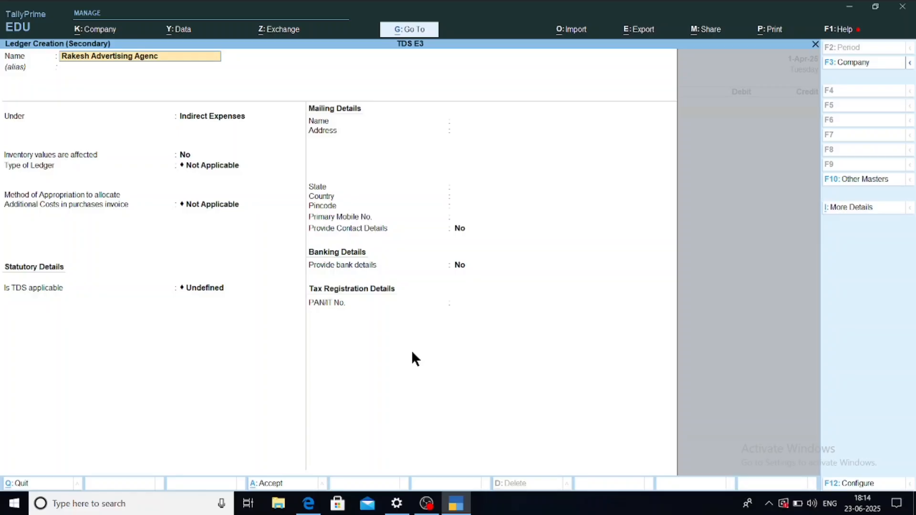
{"action": "type", "text": "y"}
{"action": "key", "text": "Return"}
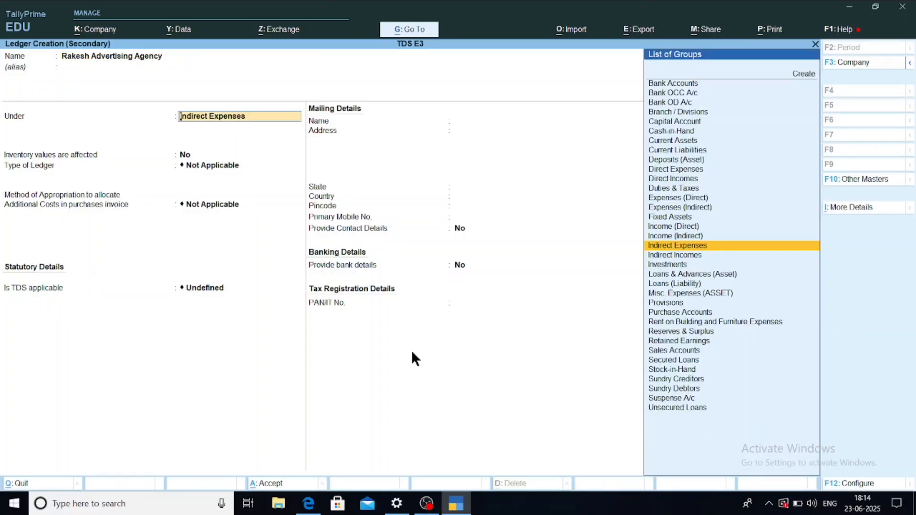
{"action": "type", "text": "Sundry"}
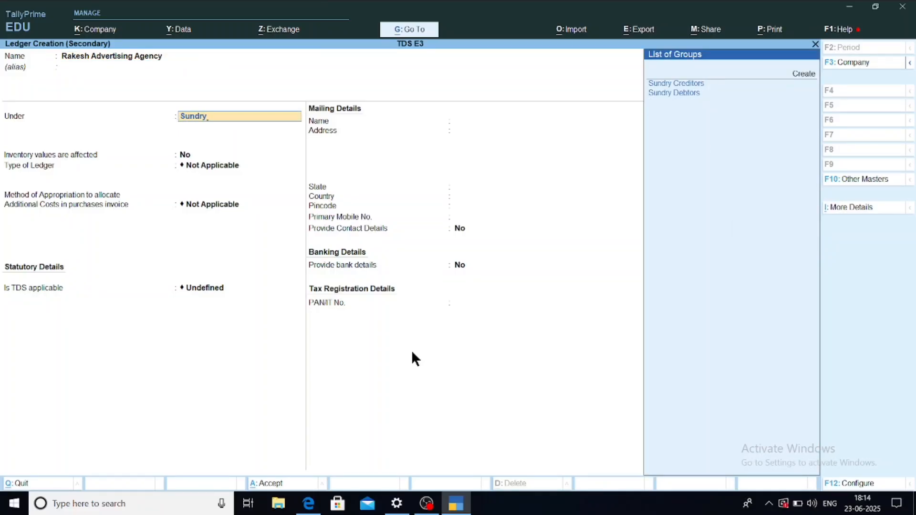
{"action": "key", "text": "Return"}
{"action": "key", "text": "Return"}
{"action": "key", "text": "Return"}
{"action": "key", "text": "Return"}
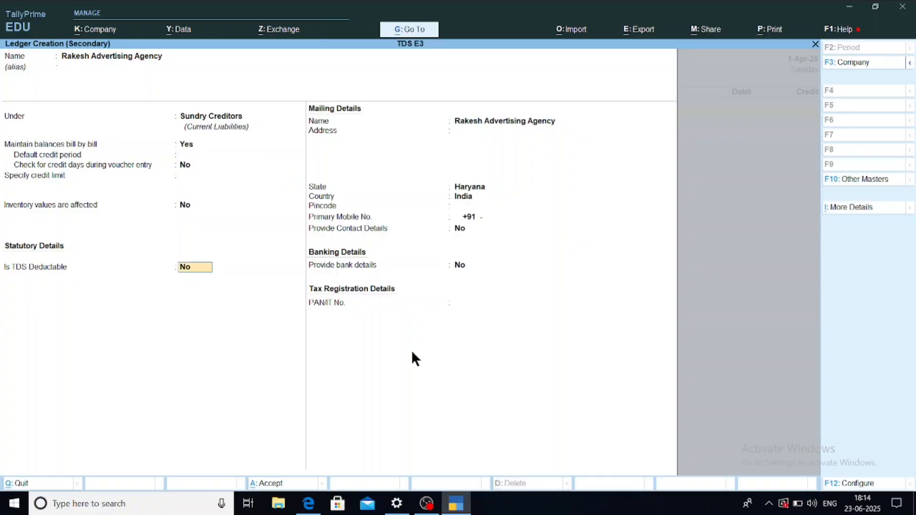
{"action": "key", "text": "y"}
{"action": "key", "text": "Return"}
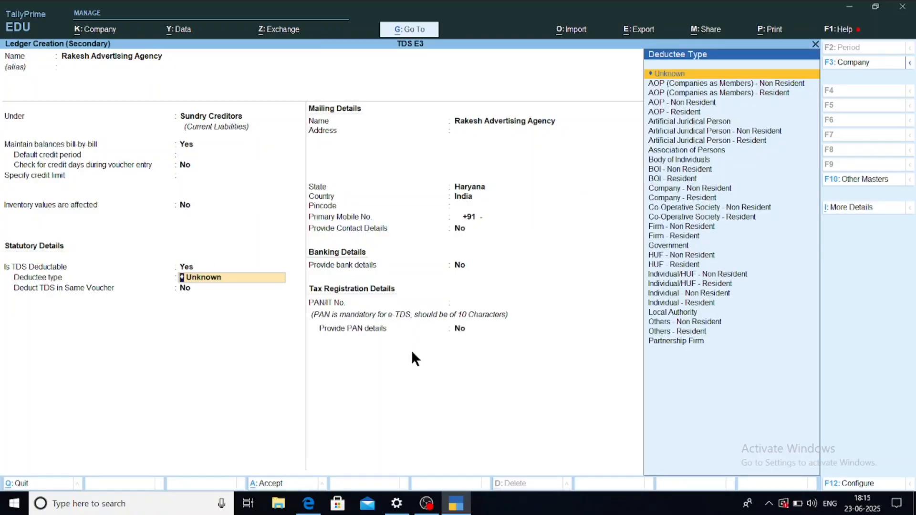
{"action": "type", "text": "Com"}
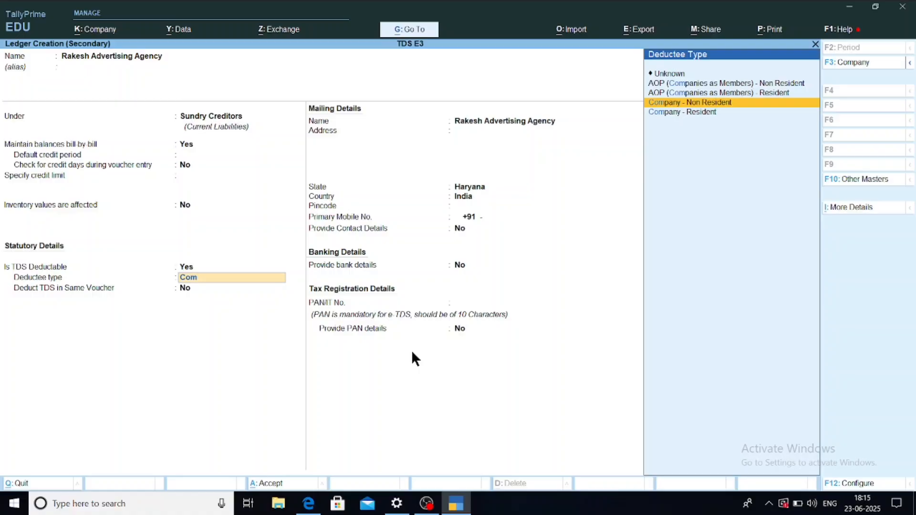
{"action": "key", "text": "Down"}
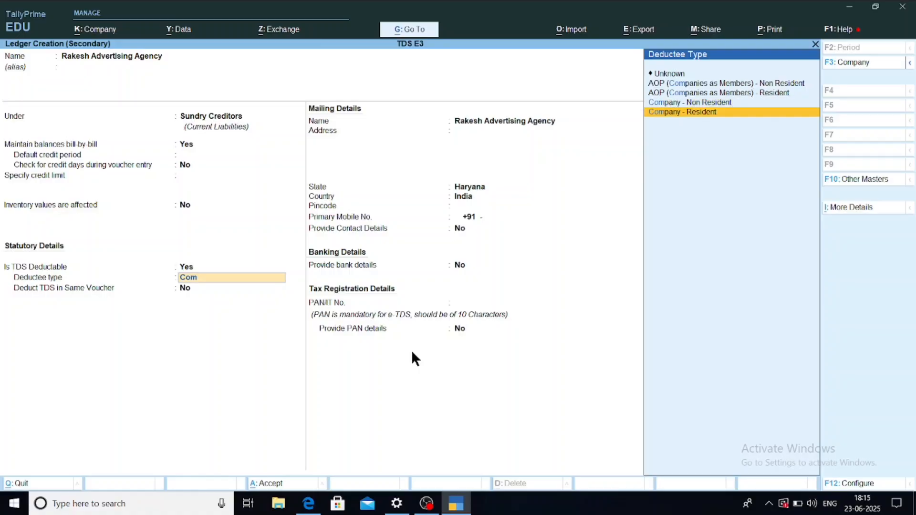
{"action": "key", "text": "Return"}
Step: Set TDS to be deducted in the same voucher and enter the party's PAN
{"action": "key", "text": "BackSpace"}
{"action": "type", "text": "y"}
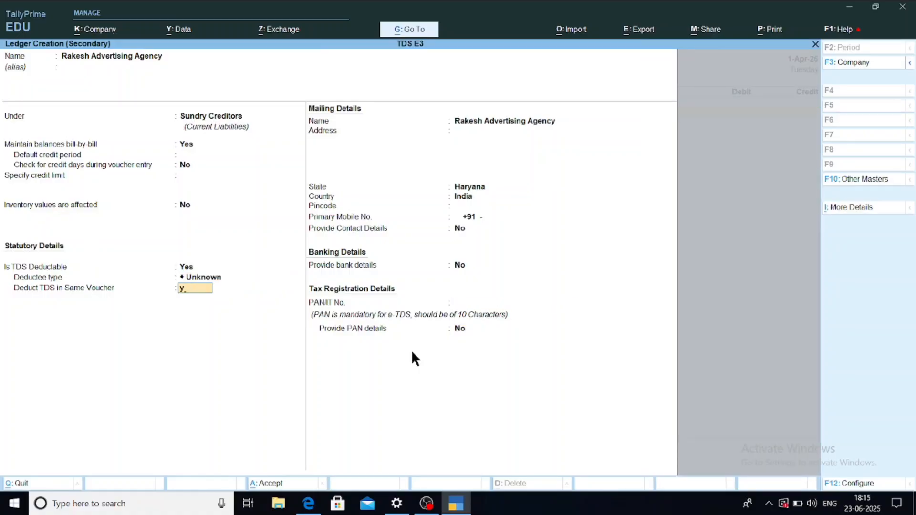
{"action": "key", "text": "Return"}
{"action": "key", "text": "Return"}
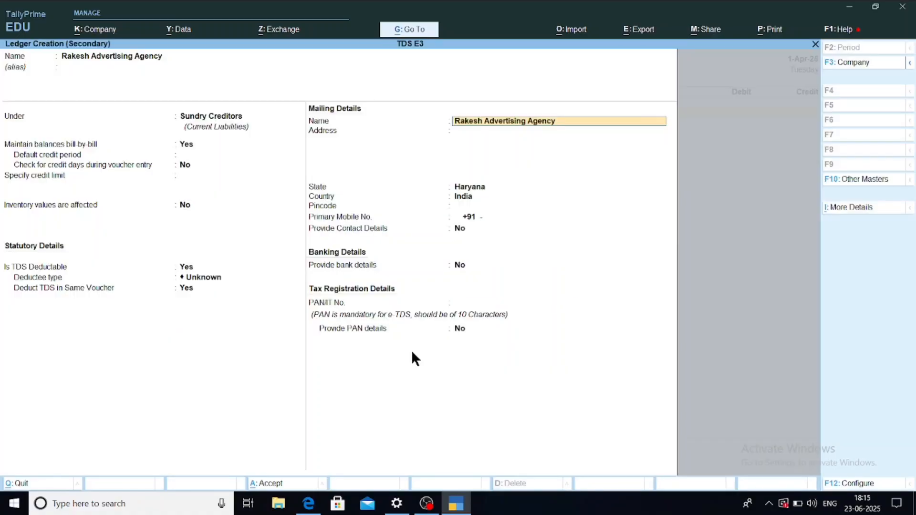
{"action": "key", "text": "Return"}
{"action": "key", "text": "Return"}
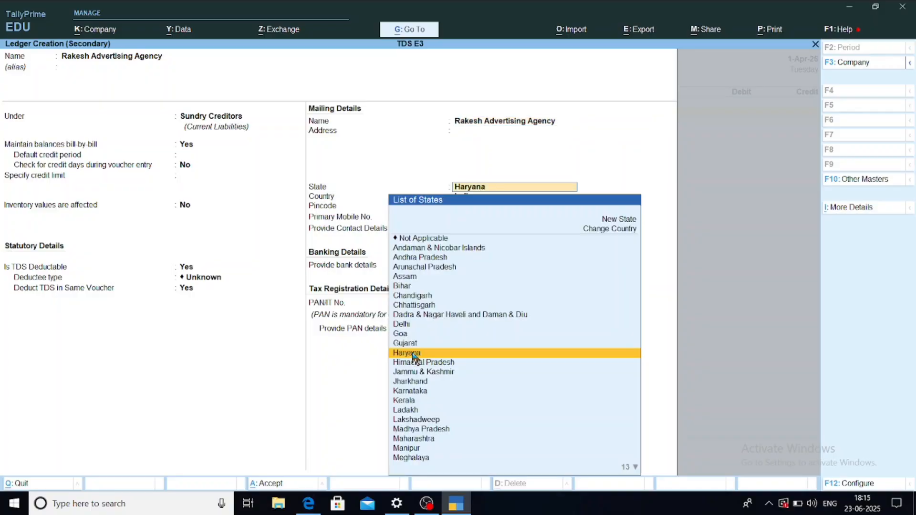
{"action": "key", "text": "Return"}
{"action": "key", "text": "Return"}
{"action": "key", "text": "Return"}
{"action": "key", "text": "Return"}
{"action": "key", "text": "Return"}
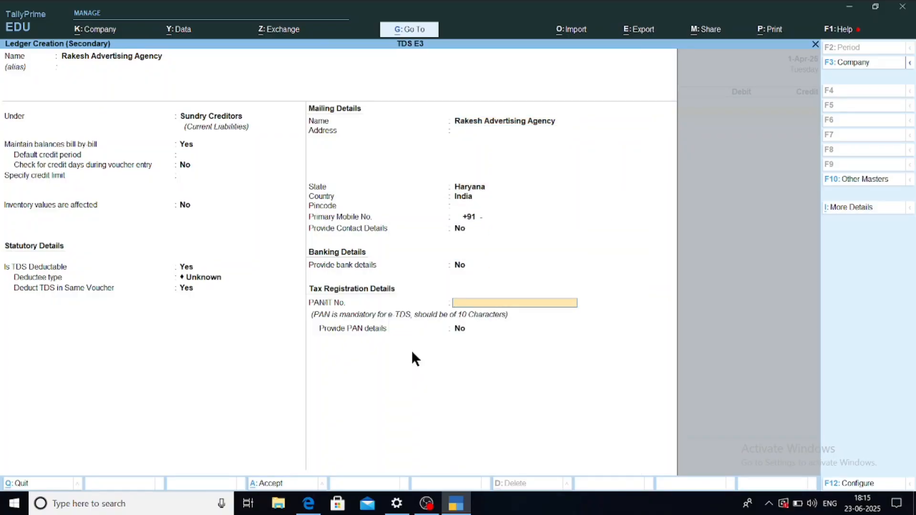
{"action": "type", "text": "FTDCG1234T"}
{"action": "key", "text": "Return"}
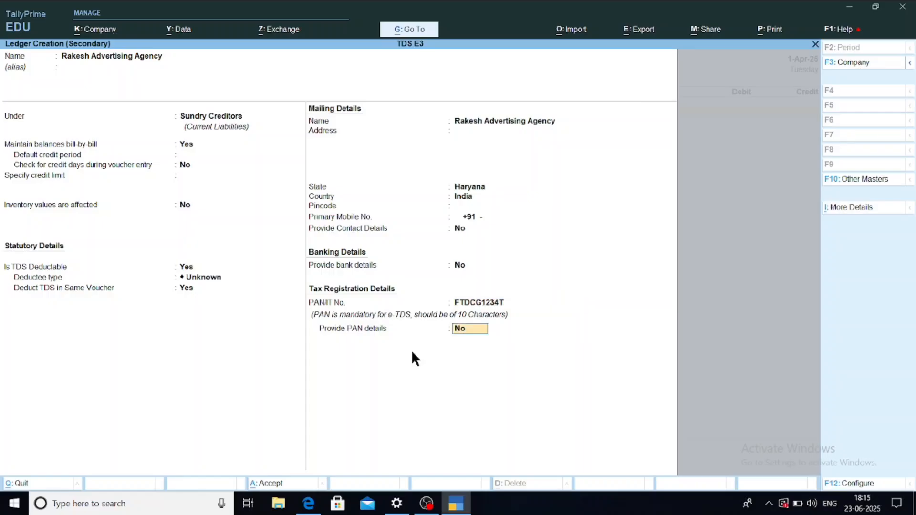
Step: Reselect Company - Resident as the deductee type and save the ledger
{"action": "key", "text": "Return"}
{"action": "type", "text": "C "}
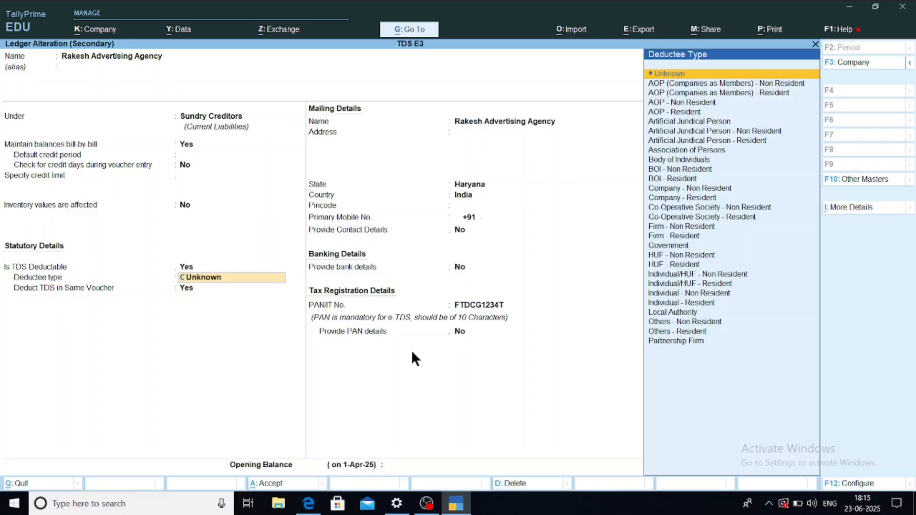
{"action": "type", "text": "om"}
{"action": "key", "text": "Down"}
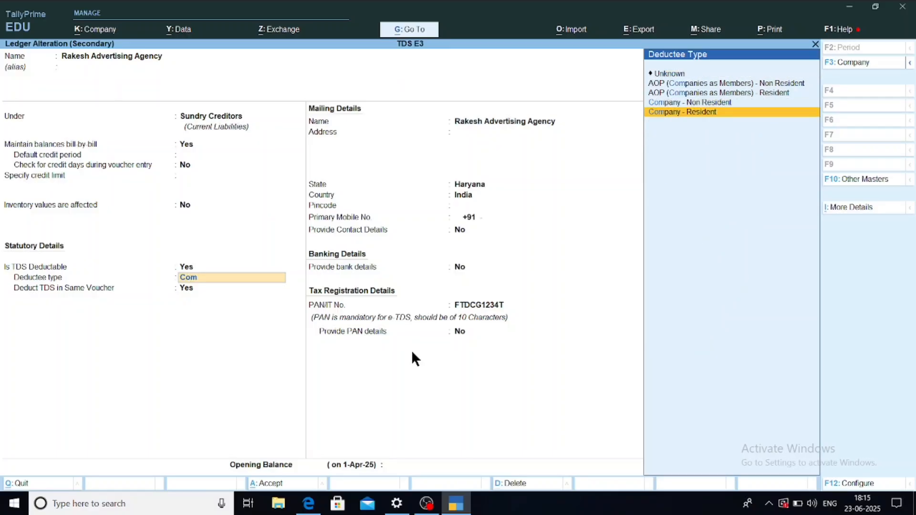
{"action": "key", "text": "Return"}
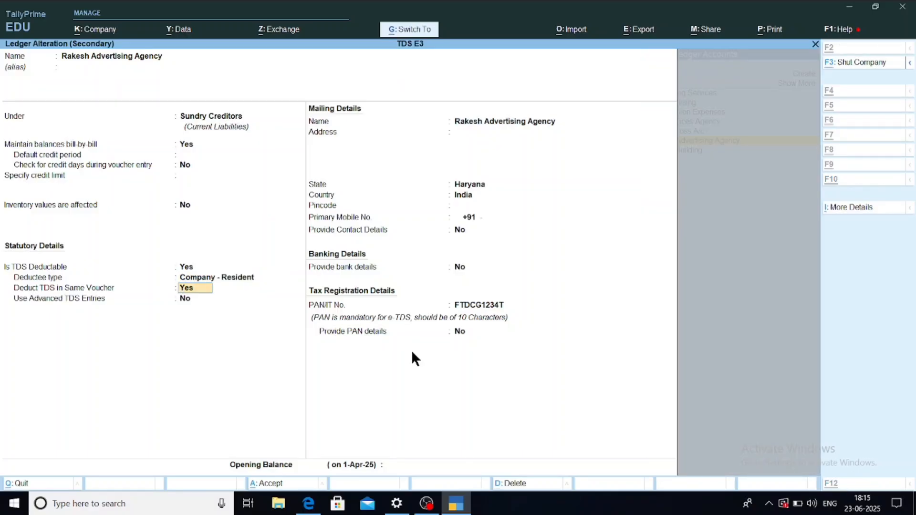
{"action": "key", "text": "ctrl+a"}
{"action": "key", "text": "Escape"}
{"action": "key", "text": "Up"}
{"action": "key", "text": "Up"}
{"action": "key", "text": "Up"}
{"action": "key", "text": "Up"}
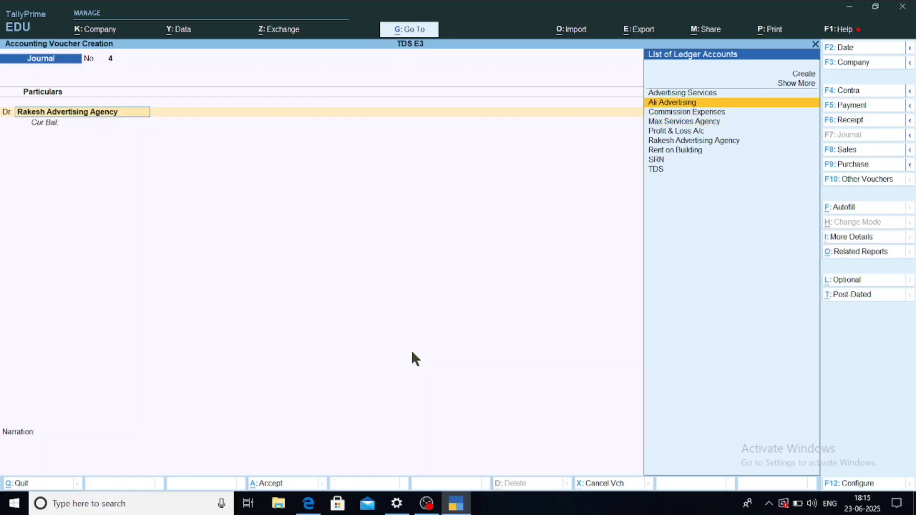
Step: Debit Advertising Services 25,000 and accept its TDS nature of payment
{"action": "key", "text": "Return"}
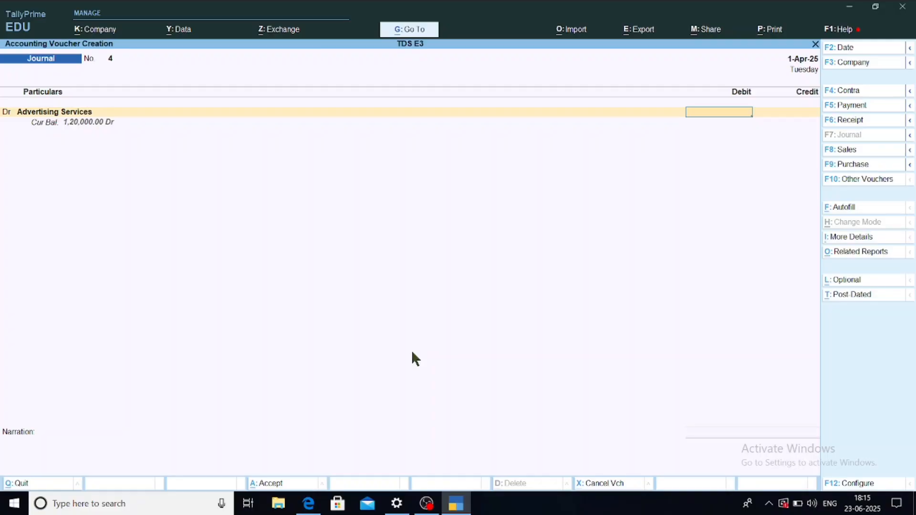
{"action": "type", "text": "25,000"}
{"action": "key", "text": "Return"}
{"action": "key", "text": "Return"}
{"action": "key", "text": "Return"}
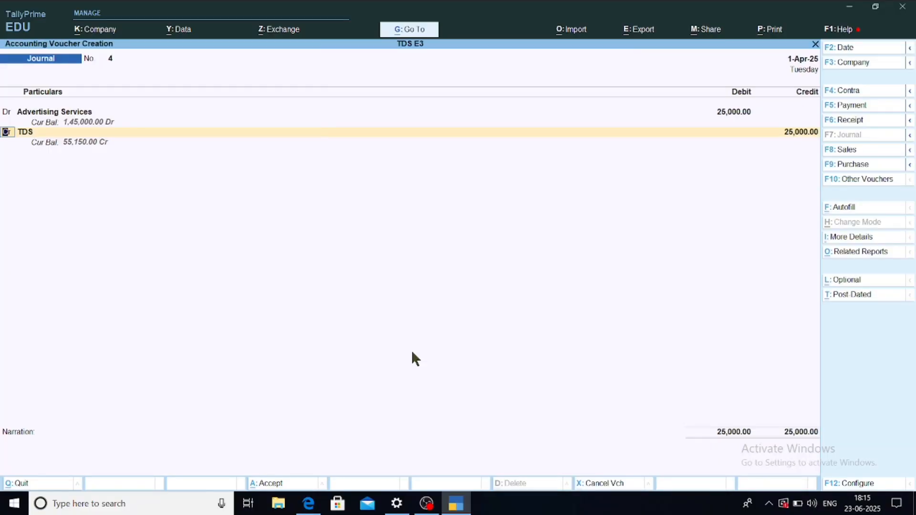
{"action": "key", "text": "Return"}
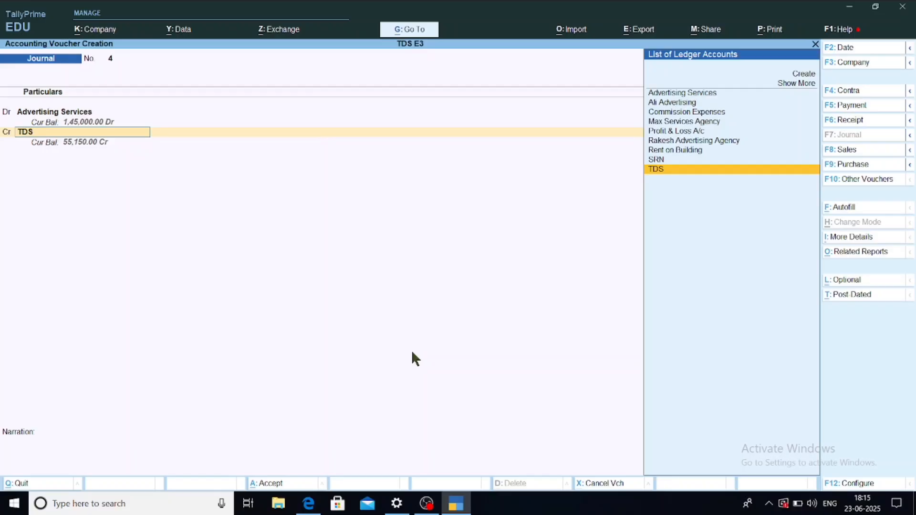
Step: Credit Rakesh Advertising Agency 25,000 against new reference 4 and save the journal
{"action": "key", "text": "Up"}
{"action": "key", "text": "Up"}
{"action": "key", "text": "Up"}
{"action": "key", "text": "Up"}
{"action": "key", "text": "Up"}
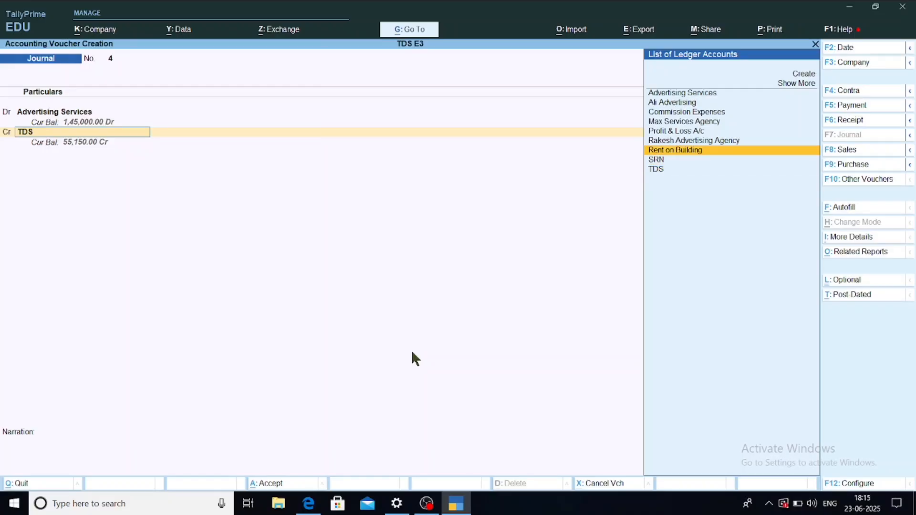
{"action": "key", "text": "Up"}
{"action": "key", "text": "Up"}
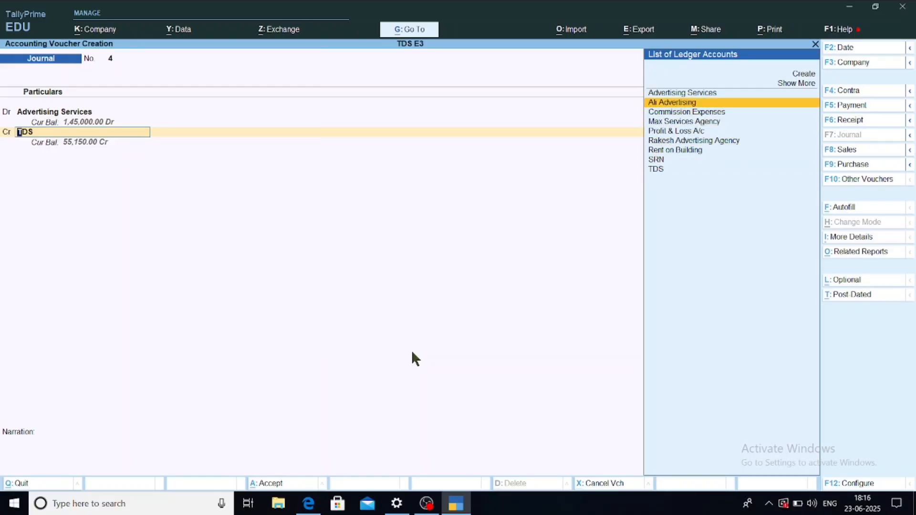
{"action": "key", "text": "Down"}
{"action": "key", "text": "Down"}
{"action": "key", "text": "Down"}
{"action": "key", "text": "Down"}
{"action": "key", "text": "Return"}
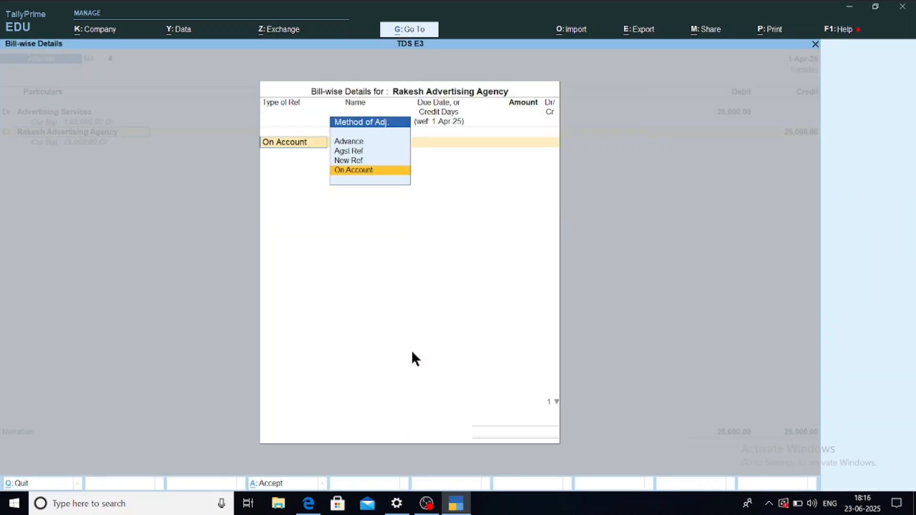
{"action": "key", "text": "Up"}
{"action": "key", "text": "Return"}
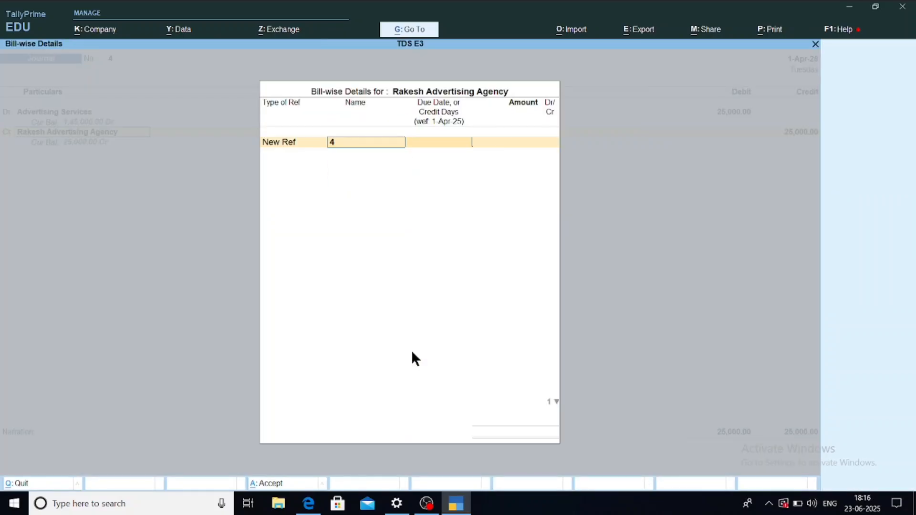
{"action": "key", "text": "Return"}
{"action": "key", "text": "Return"}
{"action": "type", "text": "25000"}
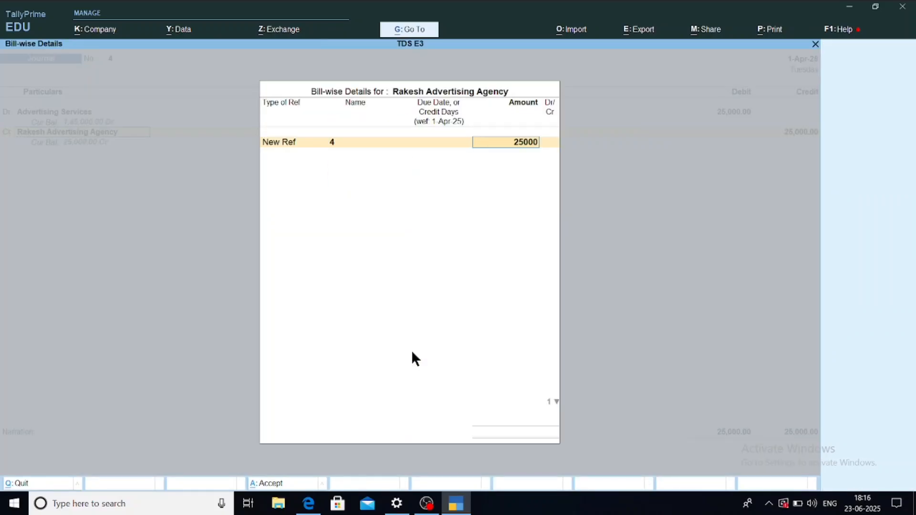
{"action": "key", "text": "Return"}
{"action": "key", "text": "Return"}
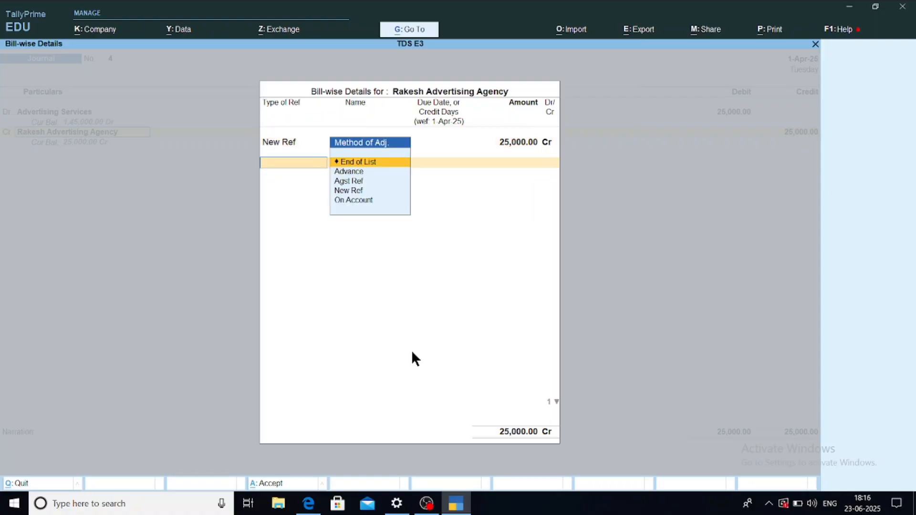
{"action": "key", "text": "Return"}
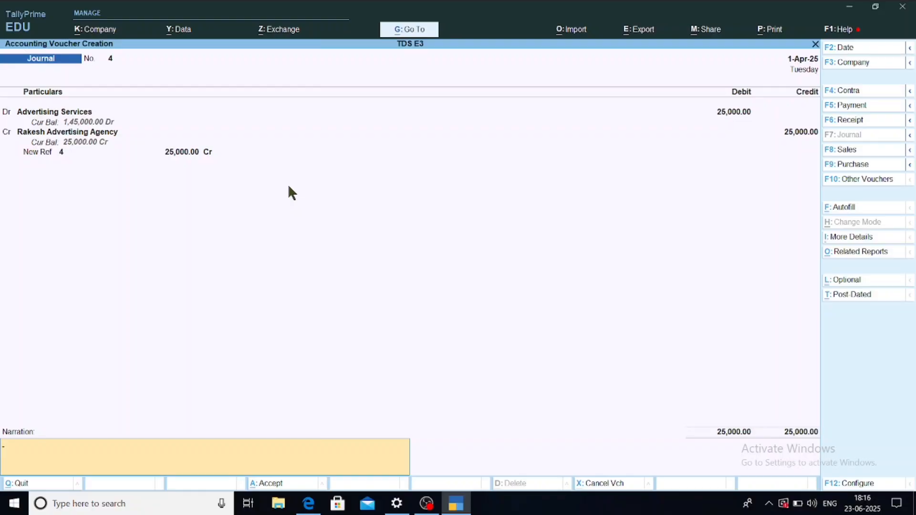
{"action": "key", "text": "Return"}
{"action": "key", "text": "y"}
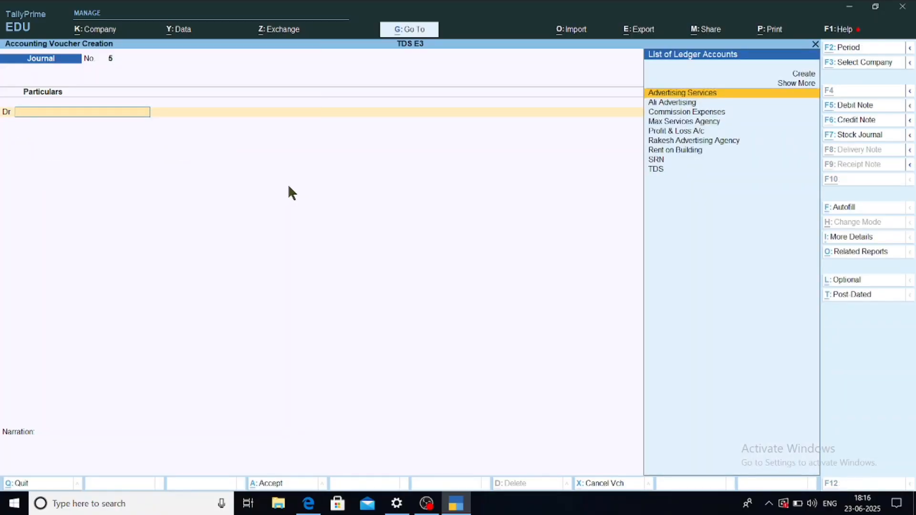
Step: Check Form 26Q, where the 25,000 appears under the exemption limit, then close it
{"action": "key", "text": "alt+g"}
{"action": "type", "text": "Fo"}
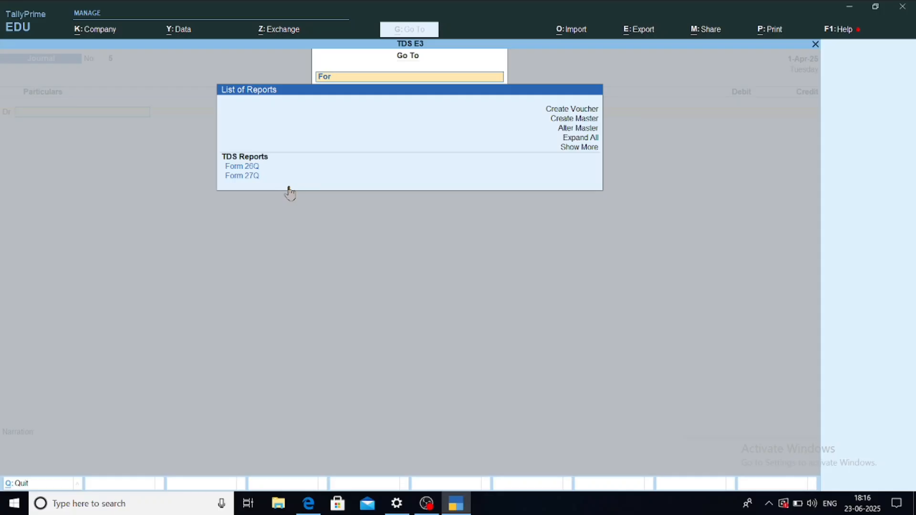
{"action": "type", "text": "r"}
{"action": "key", "text": "Return"}
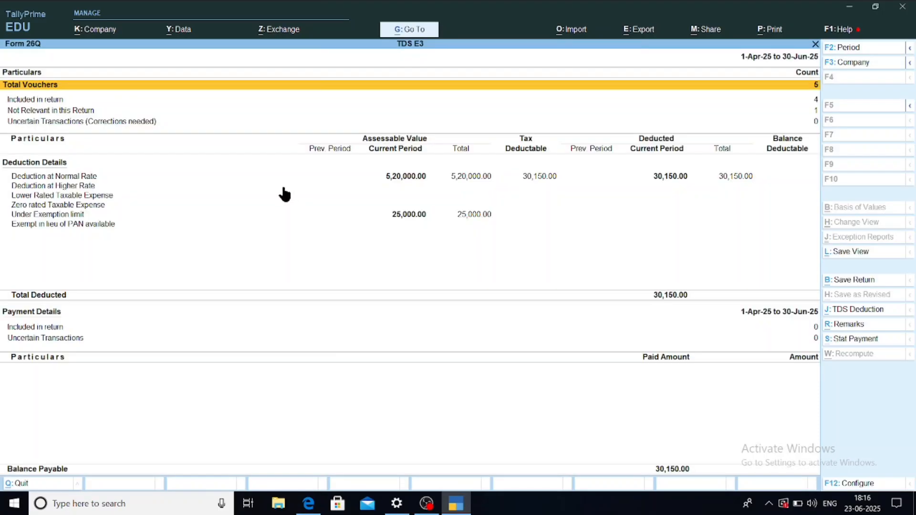
{"action": "left_click", "coordinate": [189, 215]}
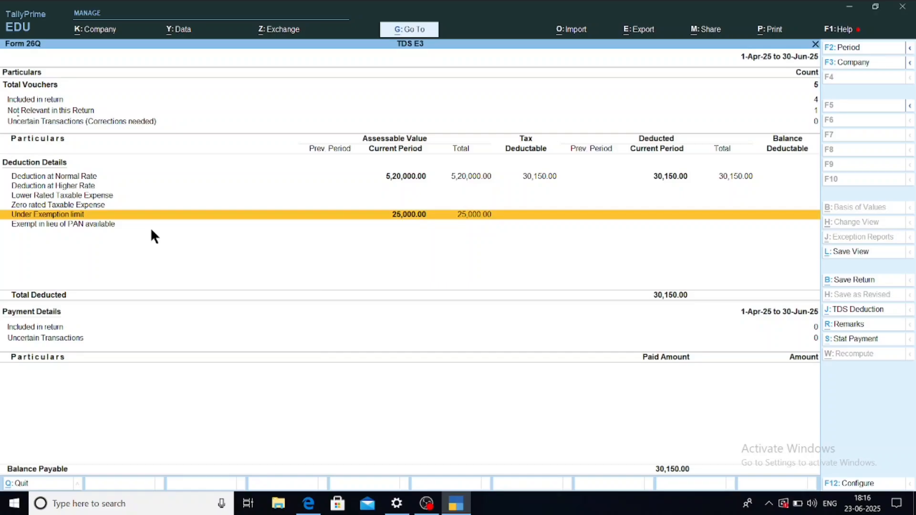
{"action": "key", "text": "Escape"}
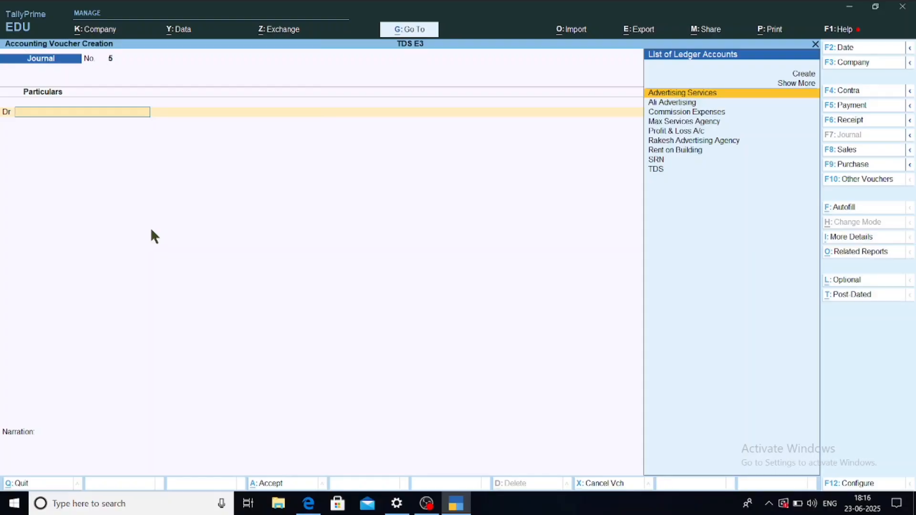
Step: Debit Advertising Services 80,000 as Payment to Contractors
{"action": "type", "text": "Adver"}
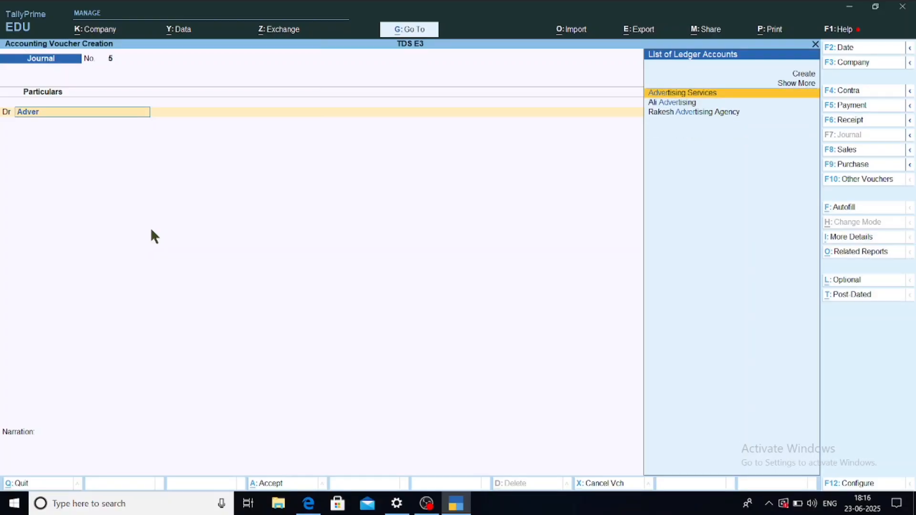
{"action": "key", "text": "Return"}
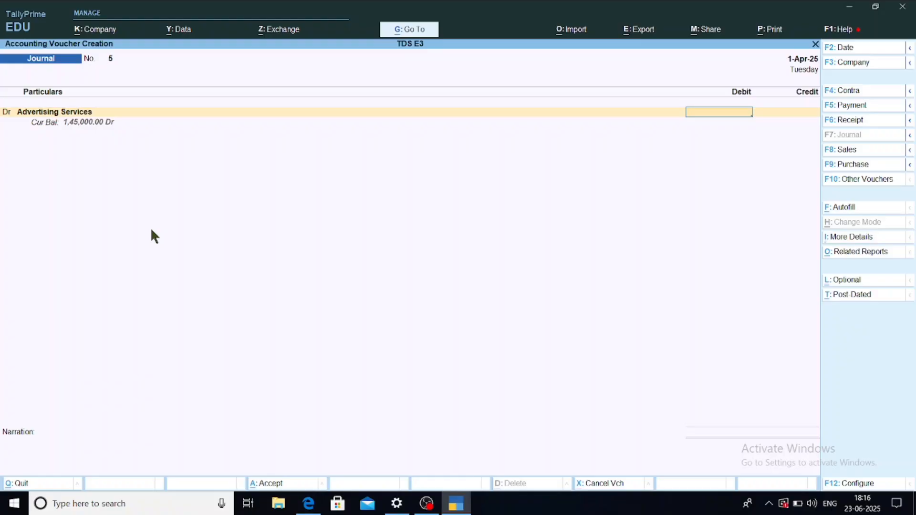
{"action": "type", "text": "80000"}
{"action": "key", "text": "Return"}
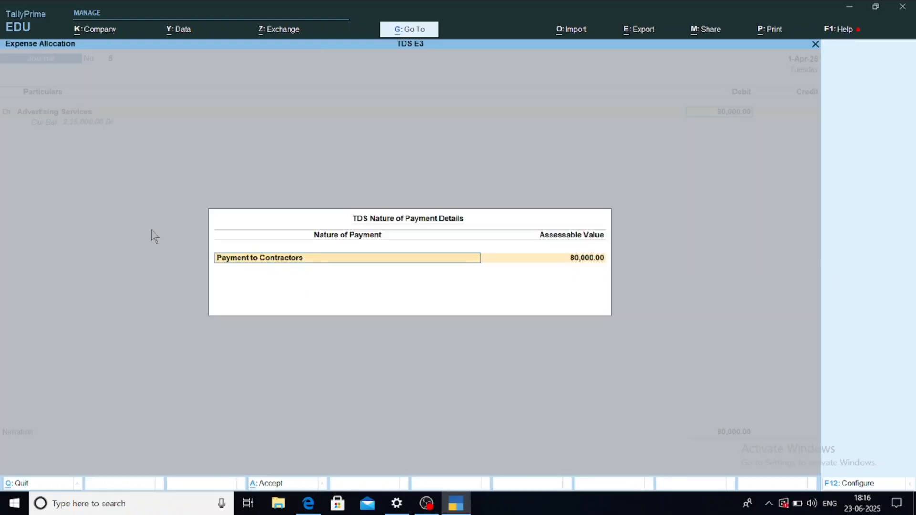
{"action": "key", "text": "Return"}
Step: Credit Rakesh Advertising Agency 78,800 with new reference 5 and TDS 1,200
{"action": "key", "text": "Return"}
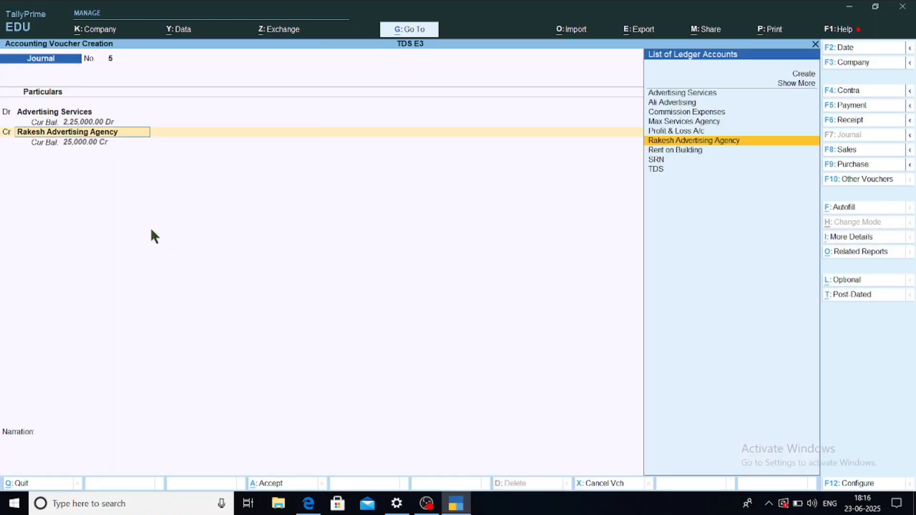
{"action": "key", "text": "Return"}
{"action": "key", "text": "Return"}
{"action": "key", "text": "Return"}
{"action": "key", "text": "Return"}
{"action": "key", "text": "Return"}
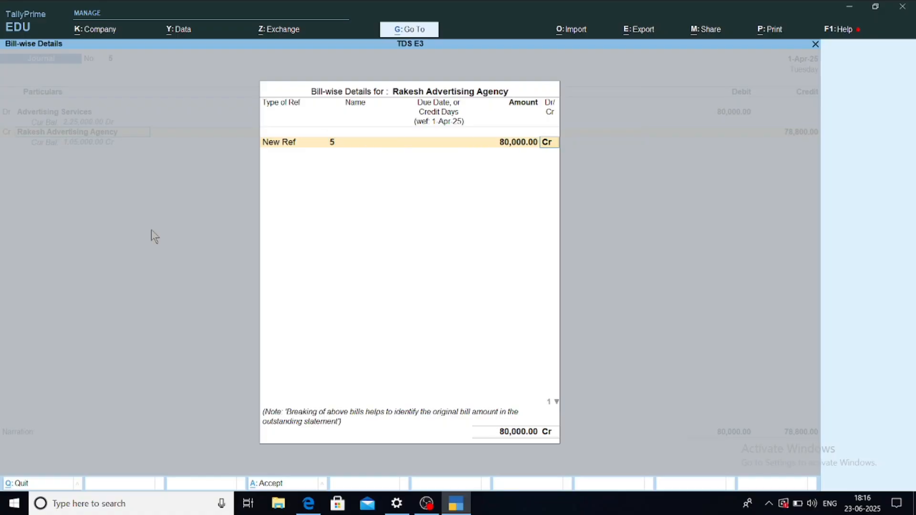
{"action": "key", "text": "Return"}
{"action": "key", "text": "Return"}
{"action": "key", "text": "Return"}
{"action": "key", "text": "Return"}
{"action": "key", "text": "Return"}
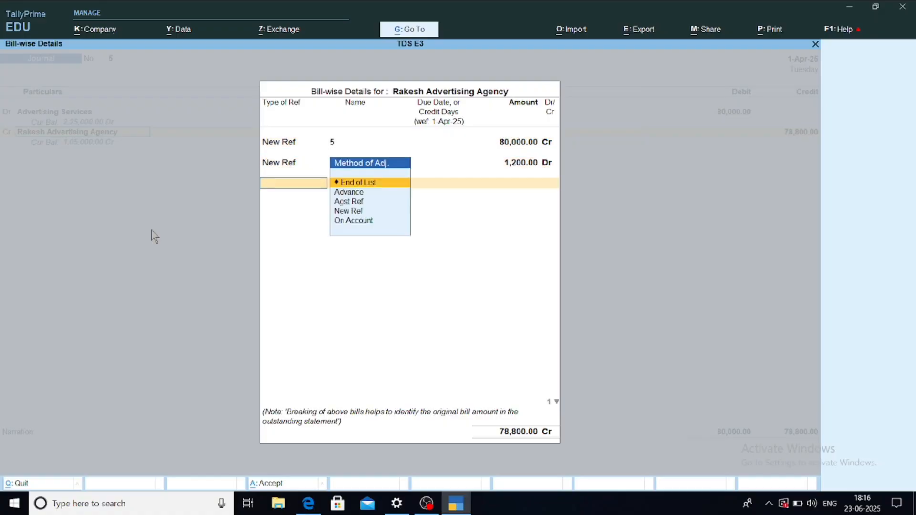
{"action": "key", "text": "Return"}
{"action": "key", "text": "Return"}
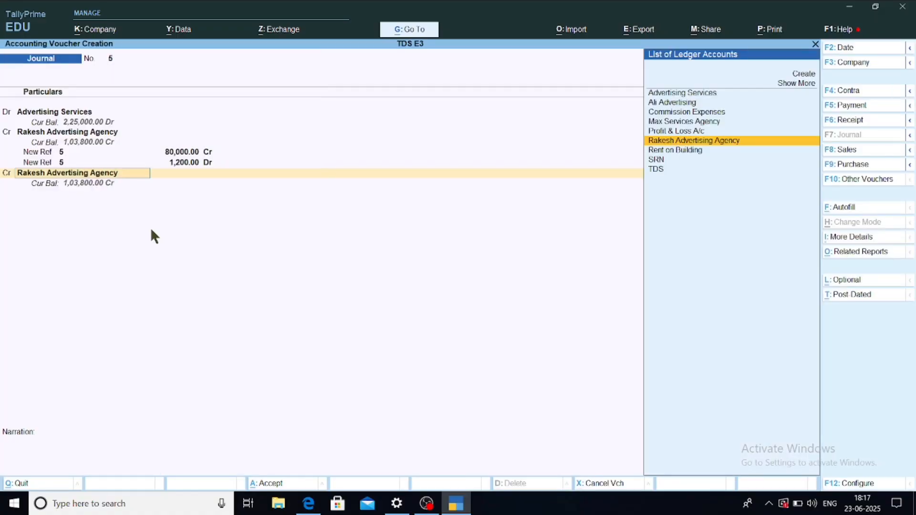
{"action": "key", "text": "Down"}
{"action": "key", "text": "Down"}
{"action": "key", "text": "Down"}
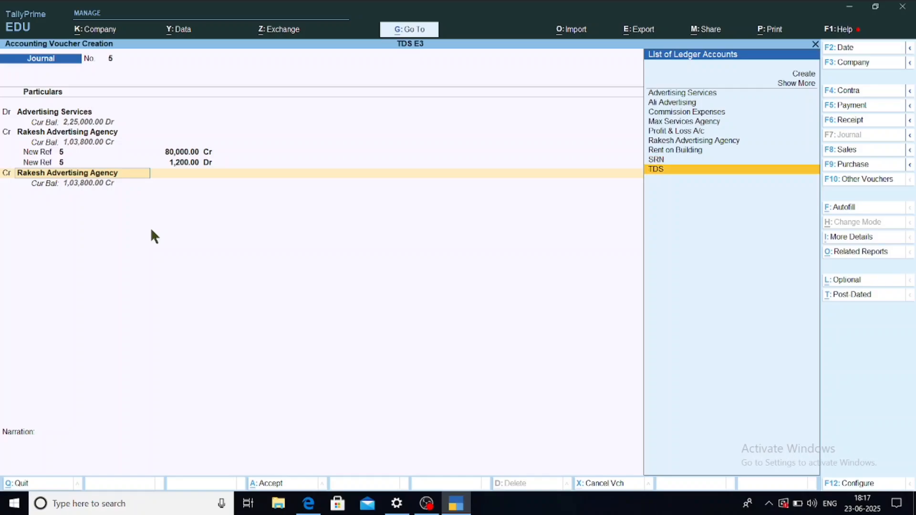
{"action": "key", "text": "Return"}
{"action": "key", "text": "Return"}
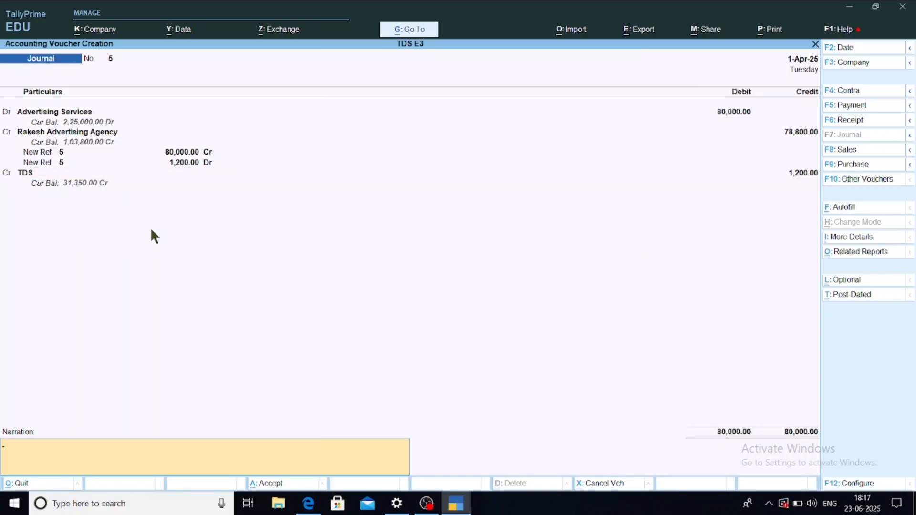
{"action": "key", "text": "Return"}
{"action": "key", "text": "Return"}
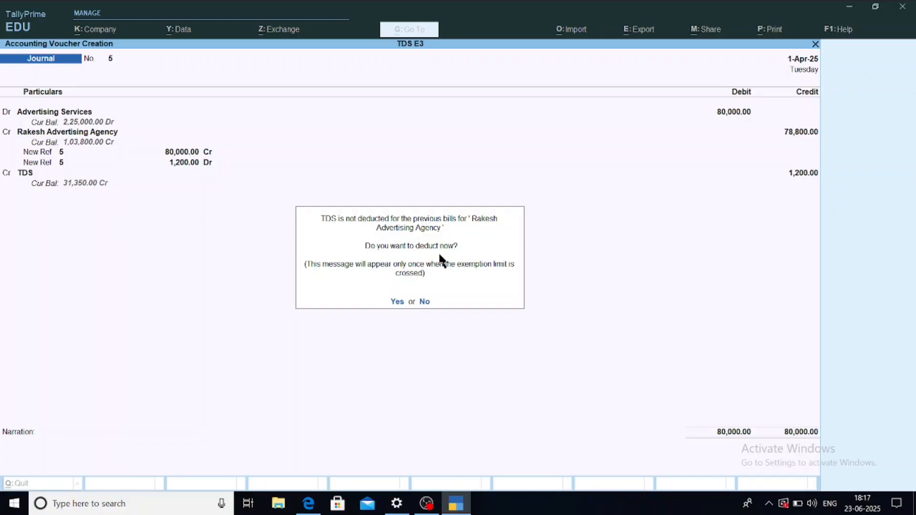
Step: Deduct the missed TDS now: till date 1-Apr-25, Rakesh Advertising Agency, Payment to Contractors
{"action": "key", "text": "y"}
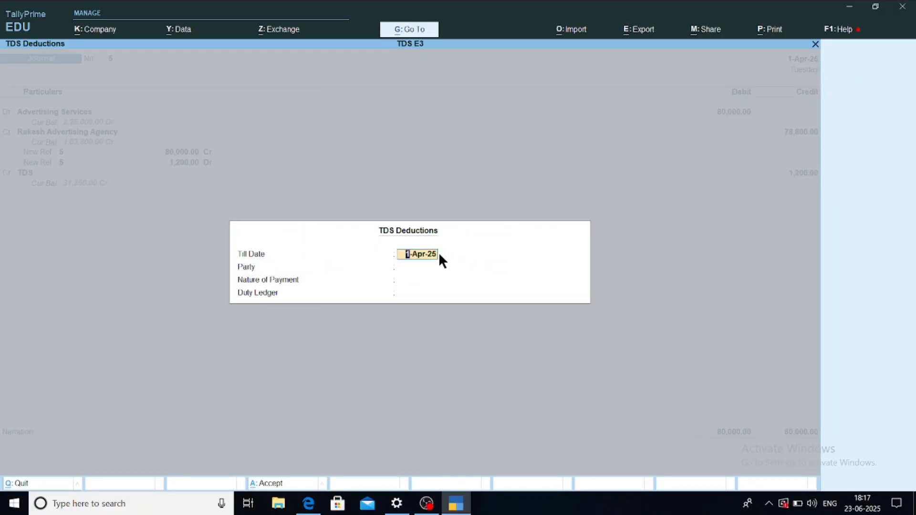
{"action": "key", "text": "Return"}
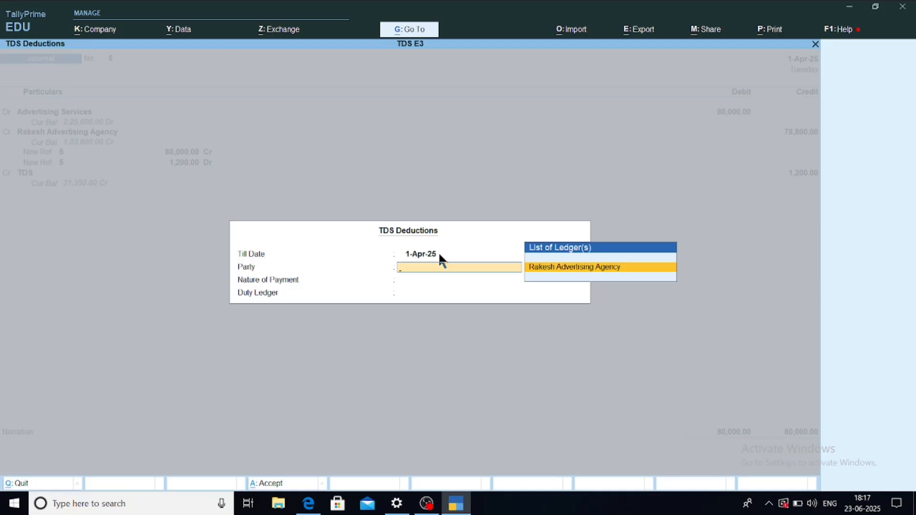
{"action": "key", "text": "Return"}
{"action": "key", "text": "Return"}
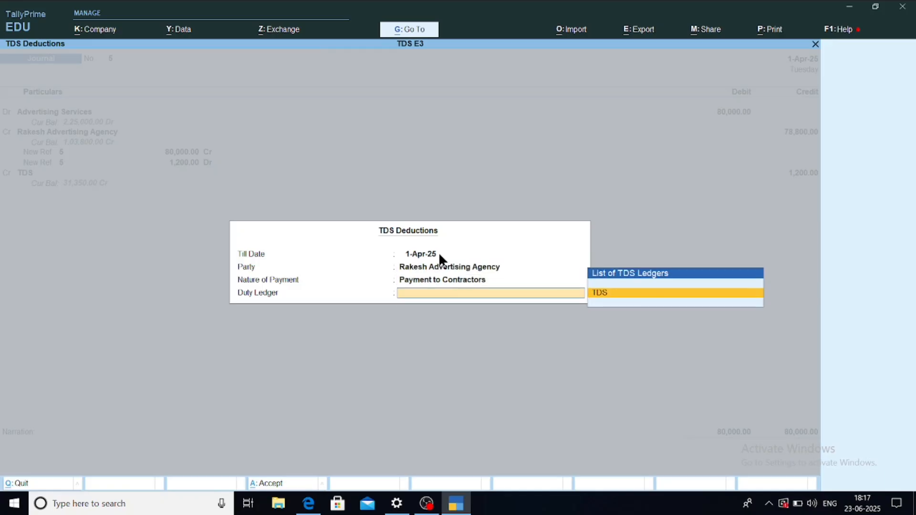
{"action": "key", "text": "Return"}
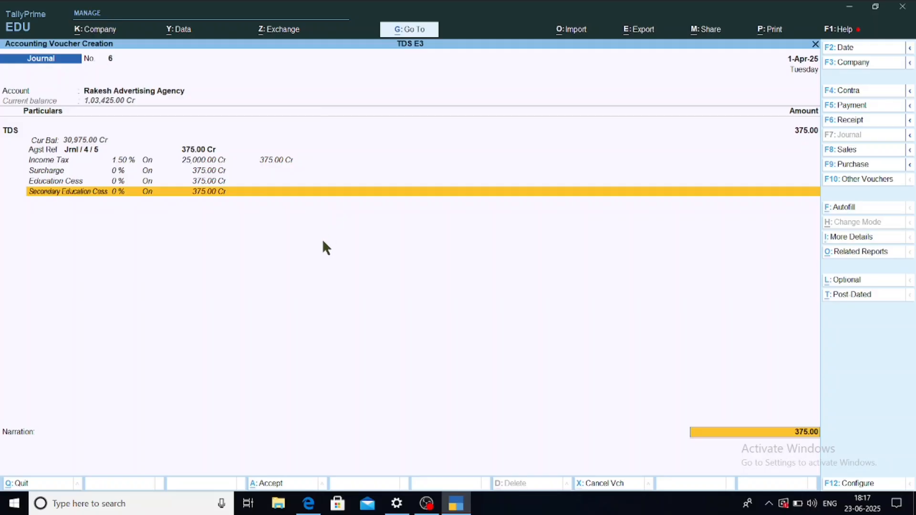
Step: Accept the 375.00 TDS and allocate 25,000.00 against bill 4
{"action": "key", "text": "Return"}
{"action": "key", "text": "Return"}
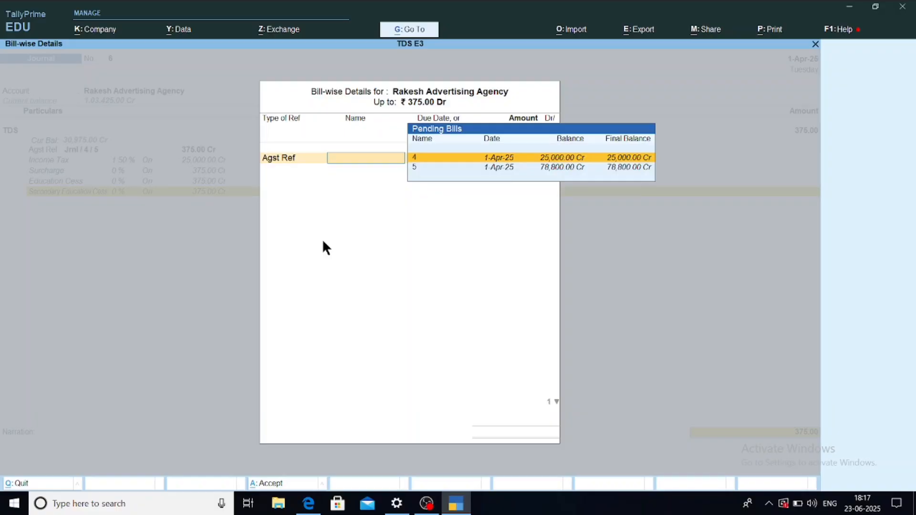
{"action": "key", "text": "Return"}
{"action": "key", "text": "Return"}
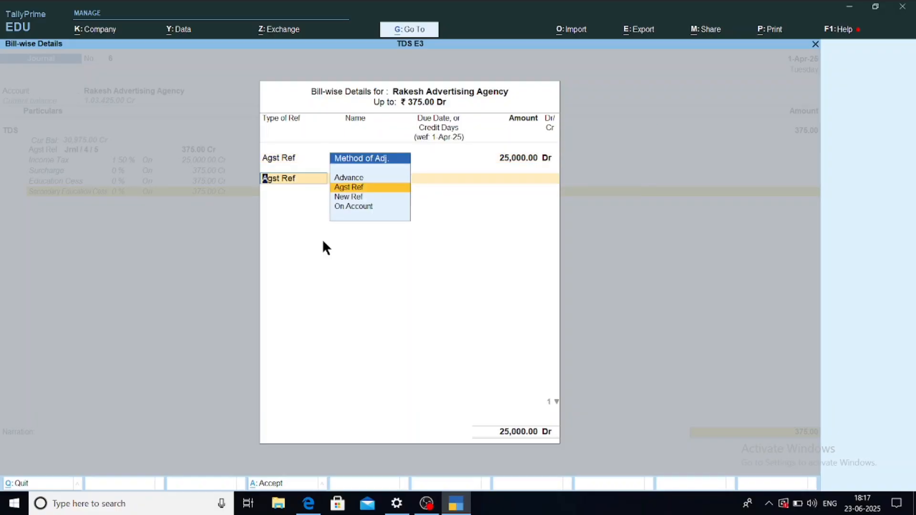
{"action": "key", "text": "Return"}
{"action": "key", "text": "Return"}
{"action": "key", "text": "Return"}
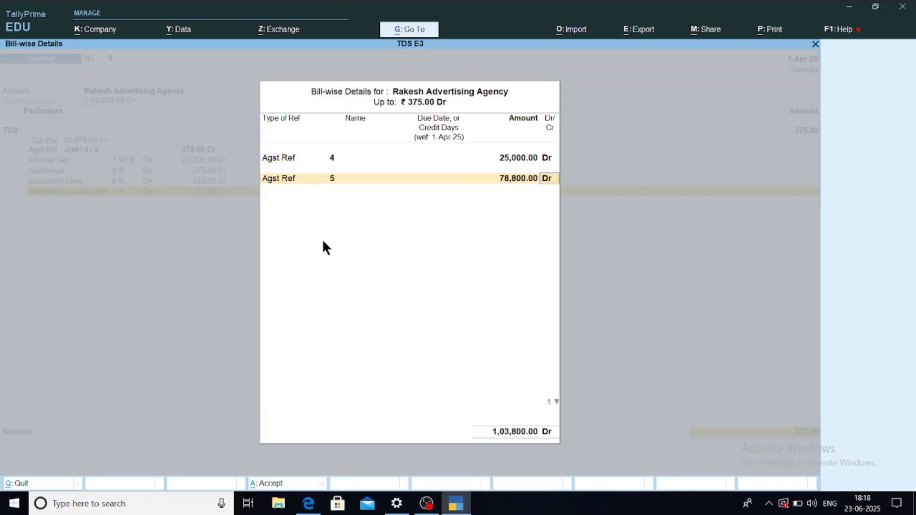
{"action": "key", "text": "Return"}
{"action": "key", "text": "Return"}
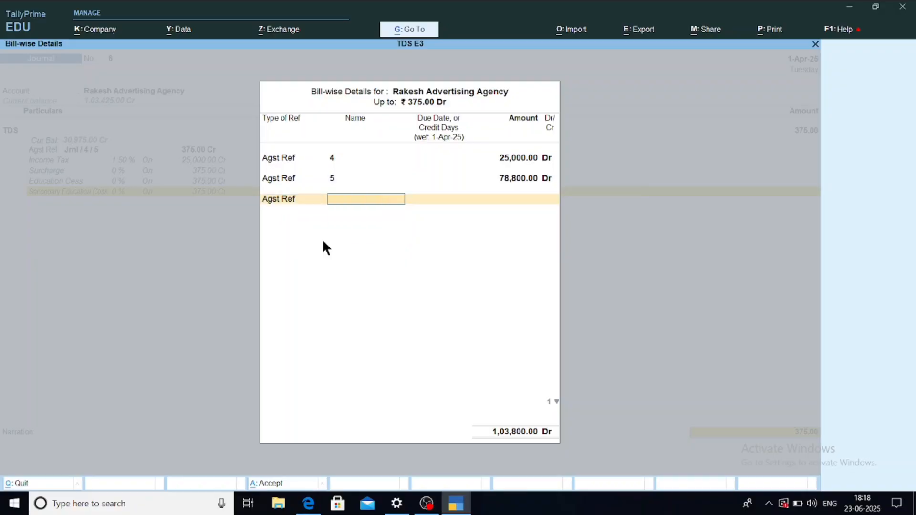
{"action": "key", "text": "BackSpace"}
{"action": "key", "text": "BackSpace"}
{"action": "key", "text": "BackSpace"}
{"action": "key", "text": "BackSpace"}
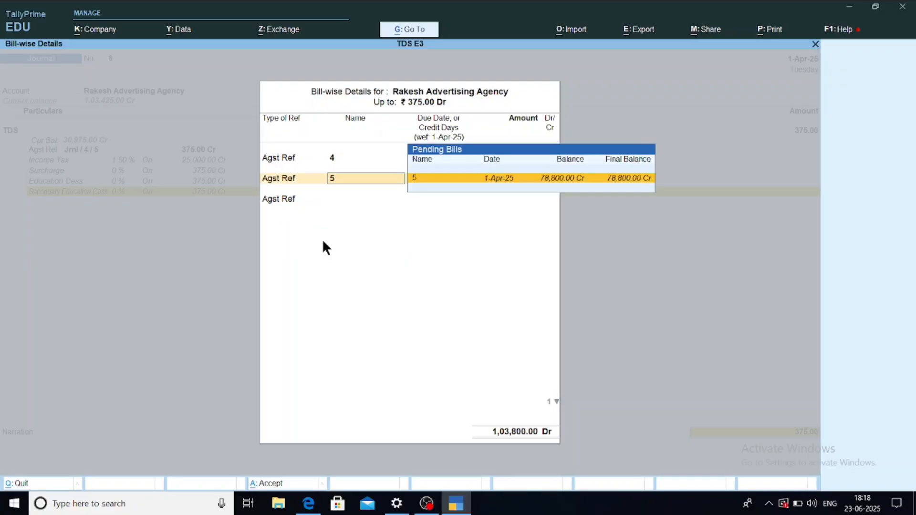
{"action": "key", "text": "BackSpace"}
{"action": "key", "text": "BackSpace"}
{"action": "key", "text": "BackSpace"}
{"action": "key", "text": "BackSpace"}
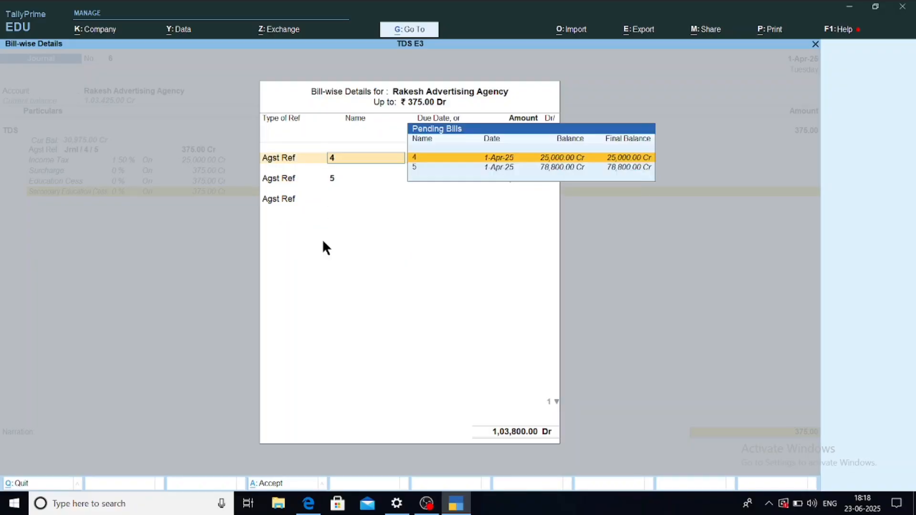
{"action": "key", "text": "Return"}
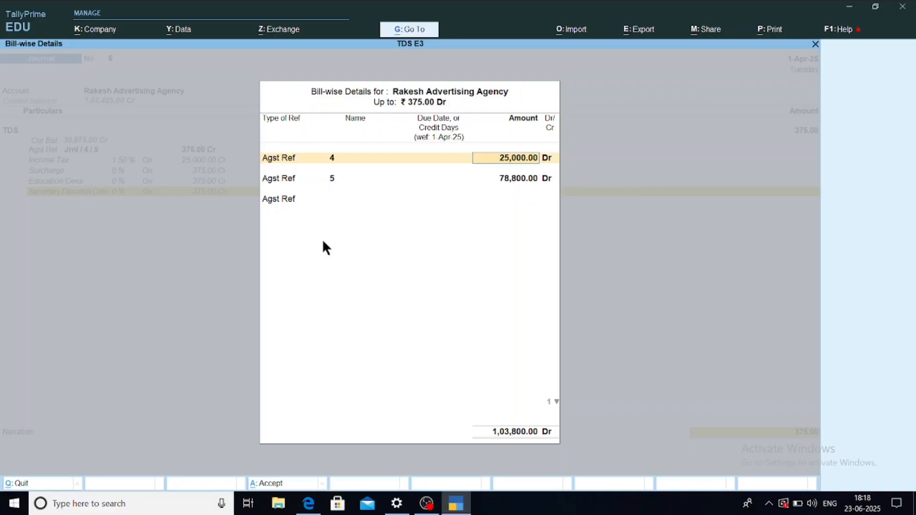
{"action": "key", "text": "Return"}
{"action": "key", "text": "Return"}
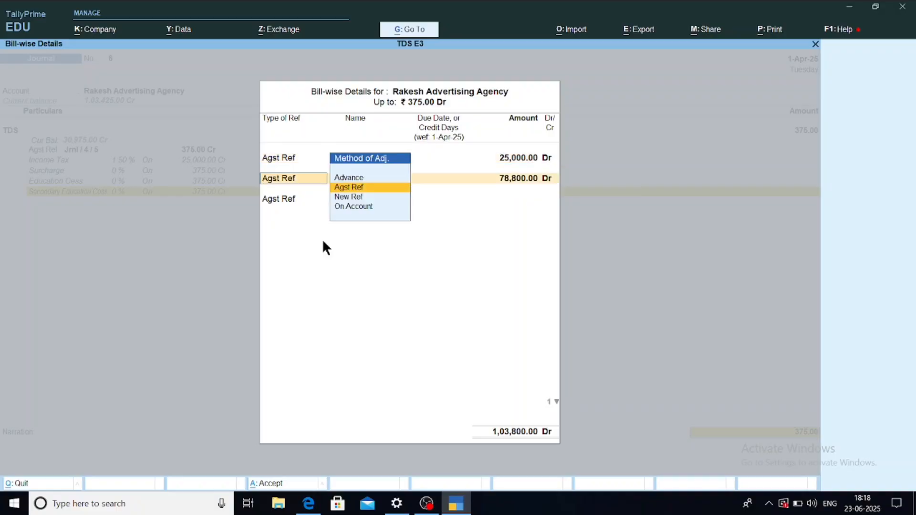
{"action": "key", "text": "Down"}
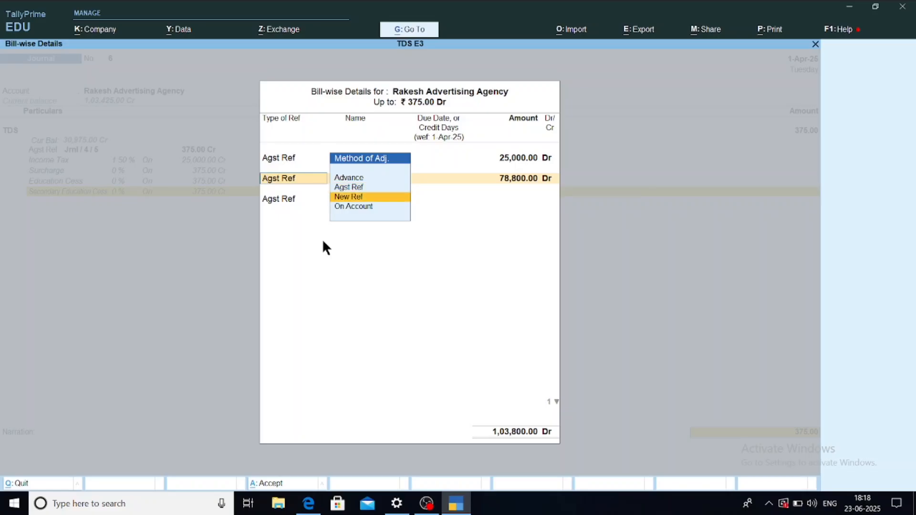
{"action": "key", "text": "Escape"}
{"action": "key", "text": "Escape"}
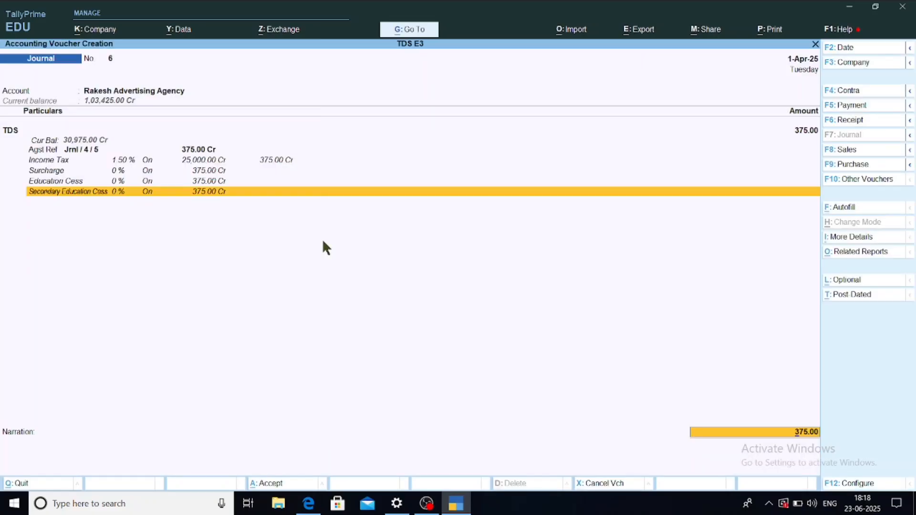
Step: Allocate 78,800.00 against the second pending bill and close the bill-wise details
{"action": "key", "text": "Return"}
{"action": "key", "text": "Return"}
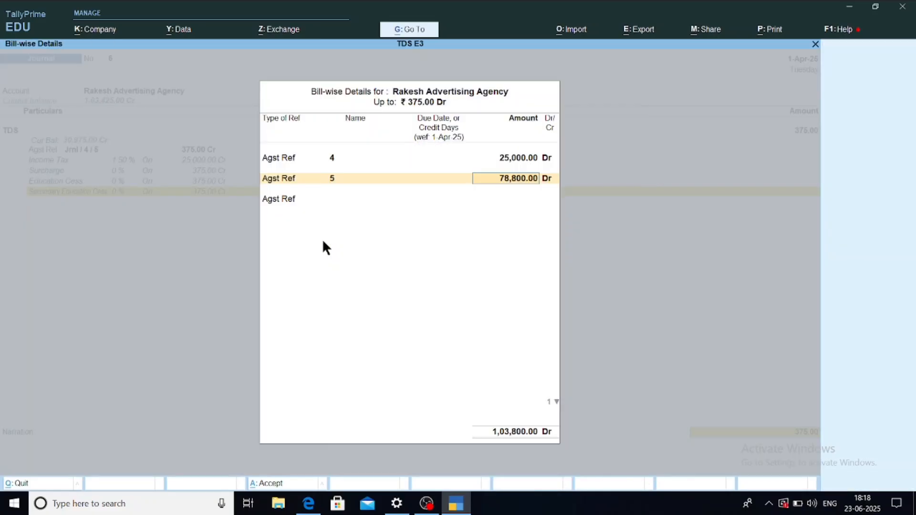
{"action": "key", "text": "Return"}
{"action": "key", "text": "Return"}
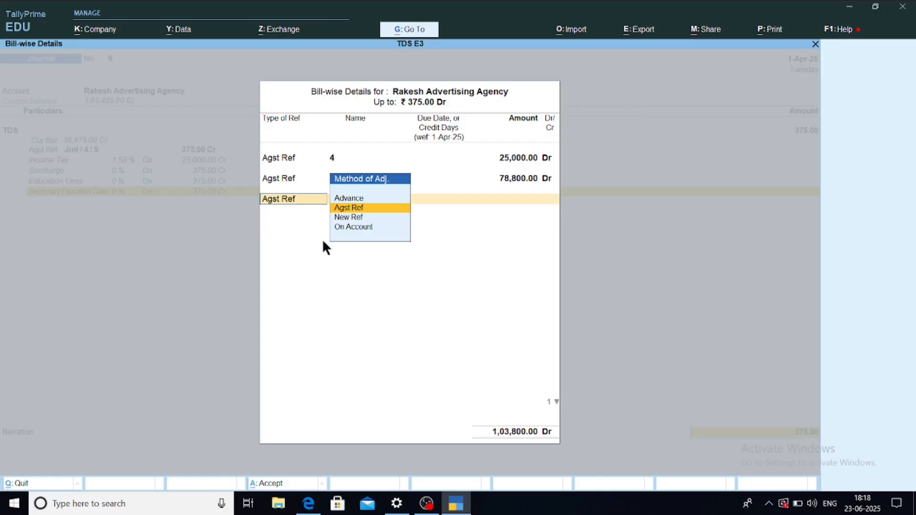
{"action": "key", "text": "Return"}
{"action": "key", "text": "BackSpace"}
{"action": "key", "text": "BackSpace"}
{"action": "key", "text": "BackSpace"}
{"action": "key", "text": "BackSpace"}
{"action": "key", "text": "BackSpace"}
{"action": "key", "text": "BackSpace"}
{"action": "key", "text": "Escape"}
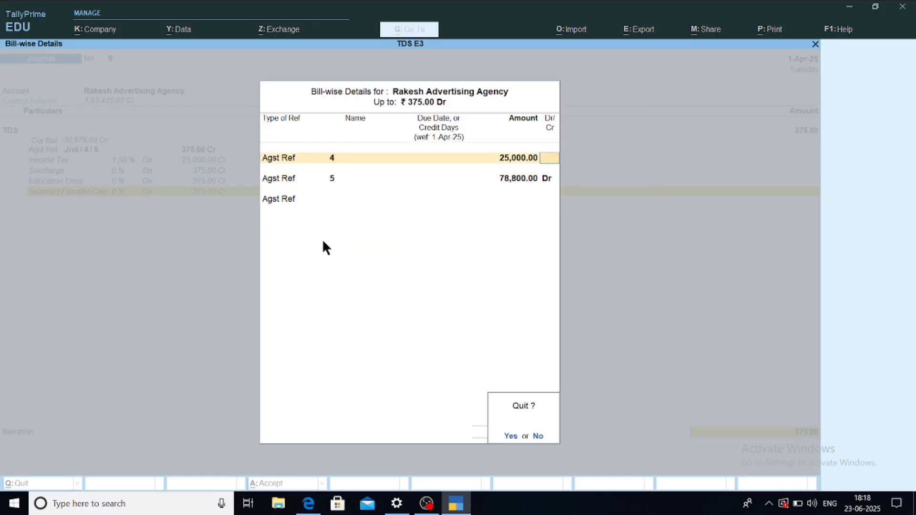
{"action": "key", "text": "y"}
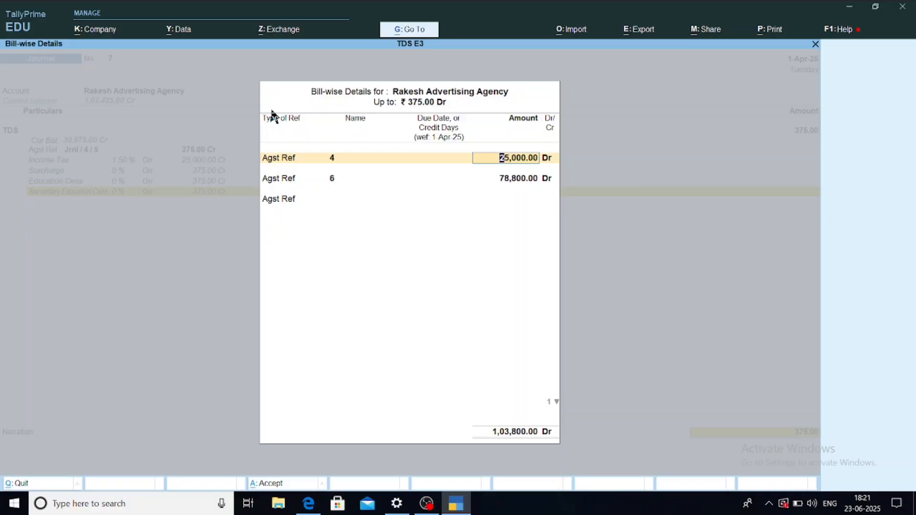
{"action": "key", "text": "Return"}
{"action": "key", "text": "Return"}
{"action": "key", "text": "Return"}
{"action": "key", "text": "Return"}
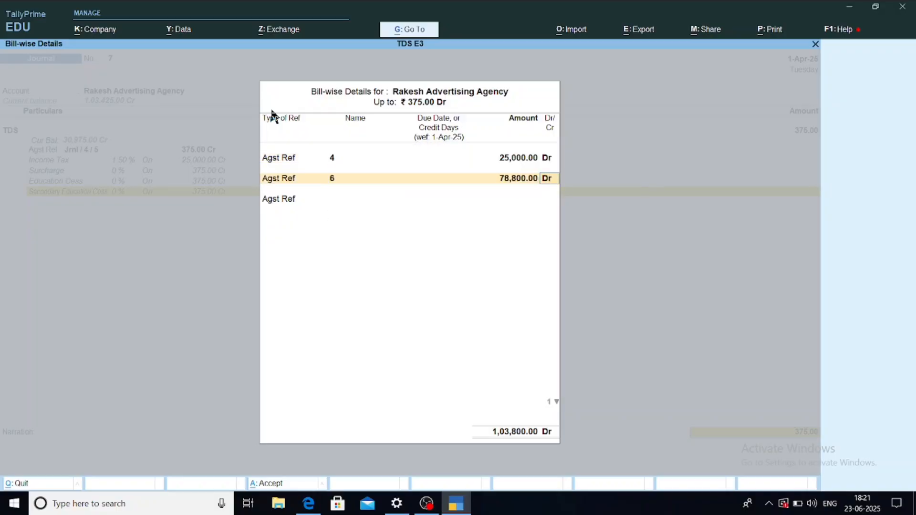
{"action": "key", "text": "Return"}
{"action": "key", "text": "Escape"}
{"action": "key", "text": "y"}
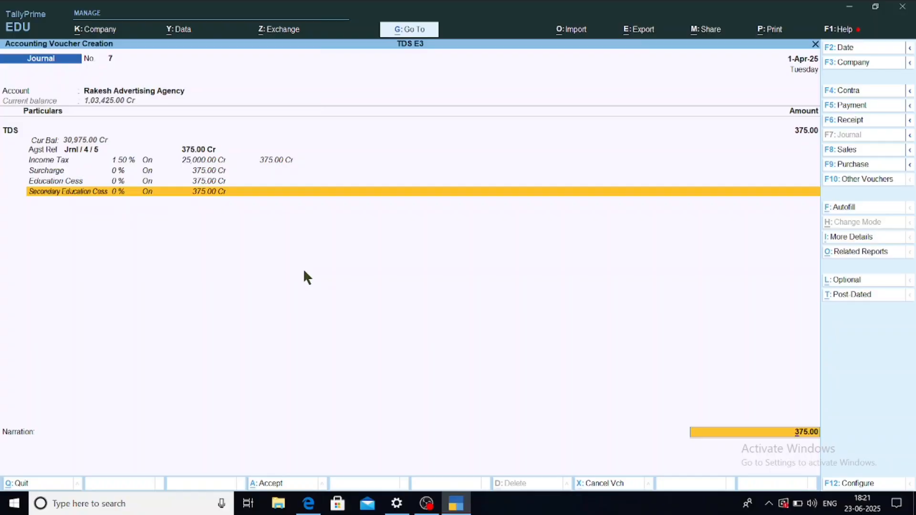
{"action": "key", "text": "F3"}
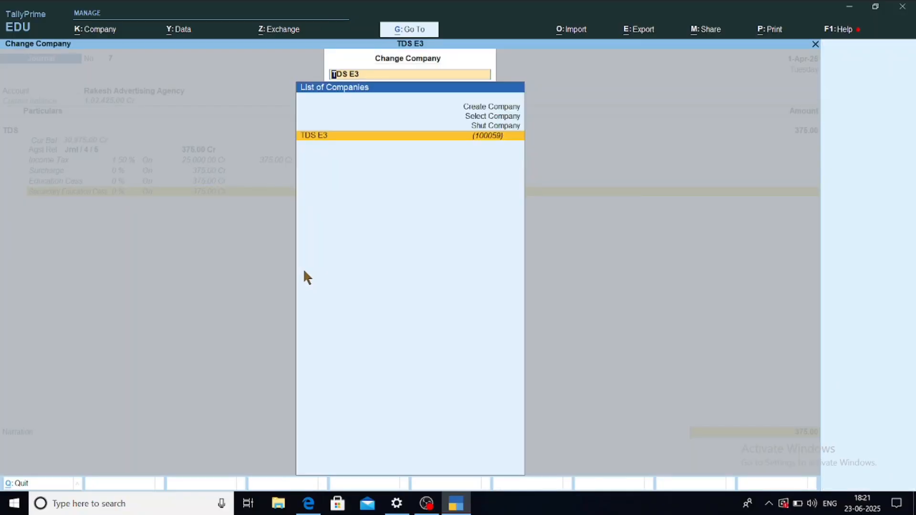
Step: Load company TDS 21 June by searching 'tds' in the company list
{"action": "key", "text": "Up"}
{"action": "key", "text": "Up"}
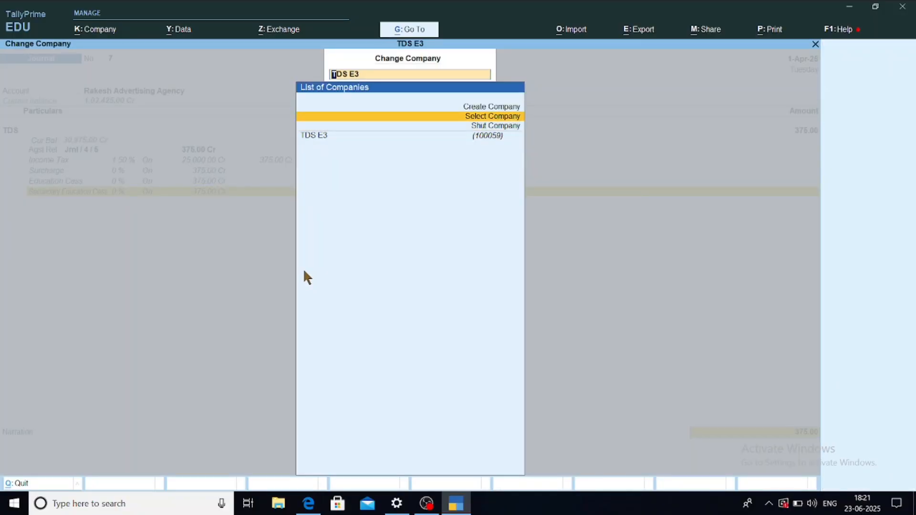
{"action": "key", "text": "Return"}
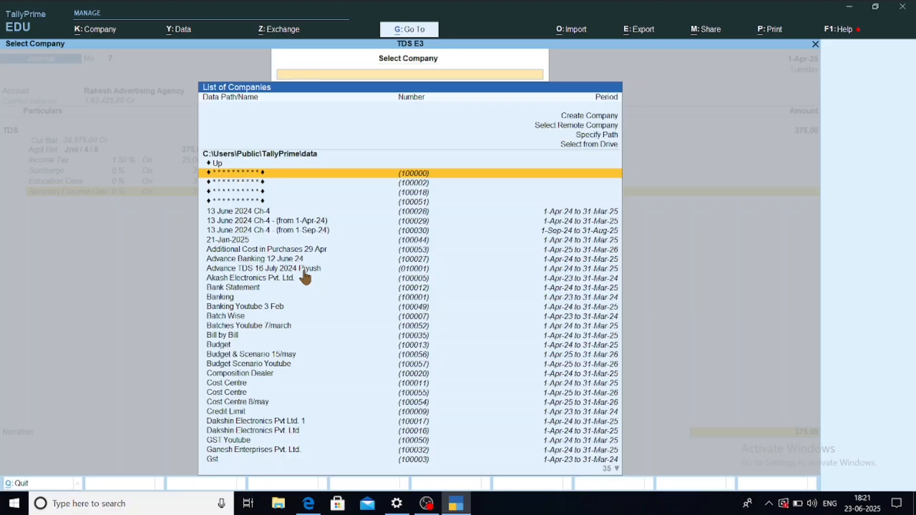
{"action": "type", "text": "tds"}
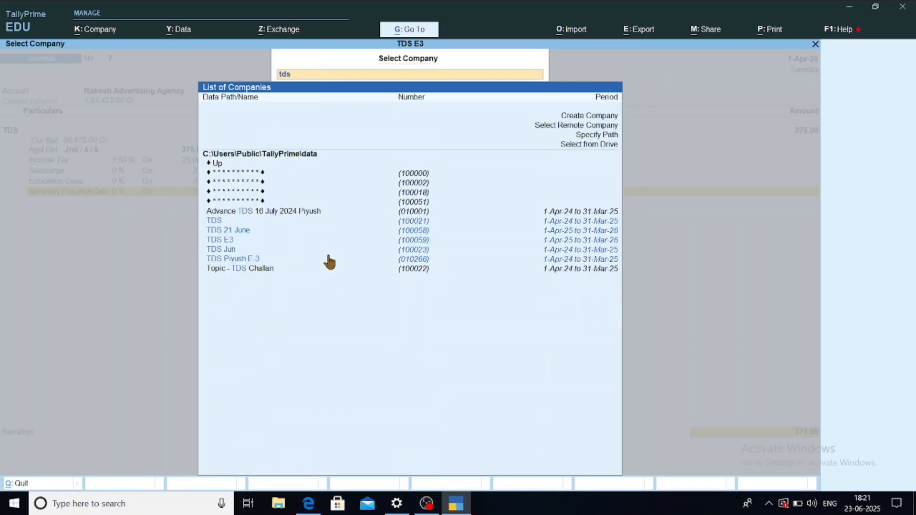
{"action": "key", "text": "Down"}
{"action": "key", "text": "Down"}
{"action": "key", "text": "Down"}
{"action": "key", "text": "Down"}
{"action": "key", "text": "Up"}
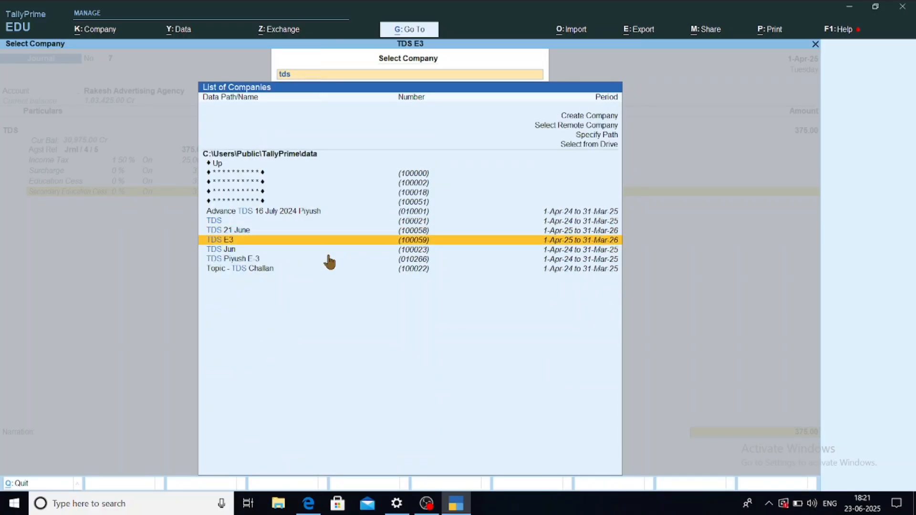
{"action": "key", "text": "Up"}
{"action": "key", "text": "Up"}
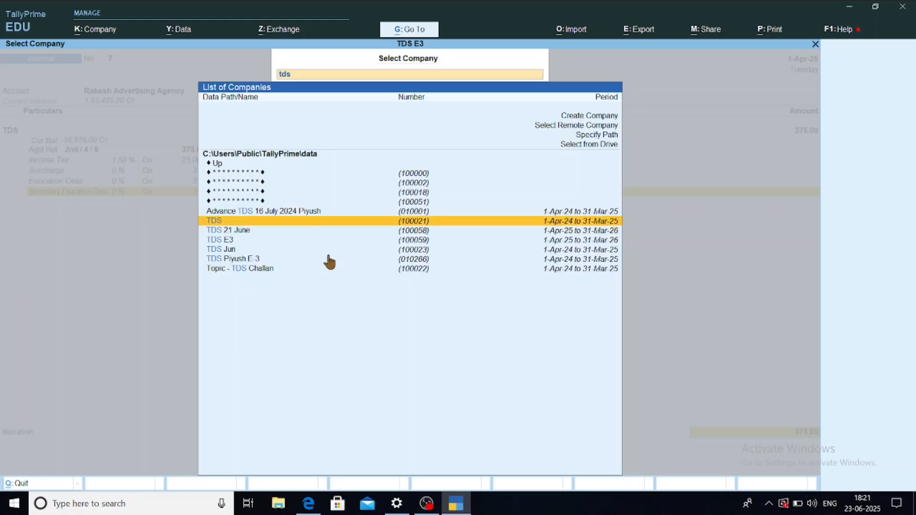
{"action": "key", "text": "Down"}
{"action": "key", "text": "Return"}
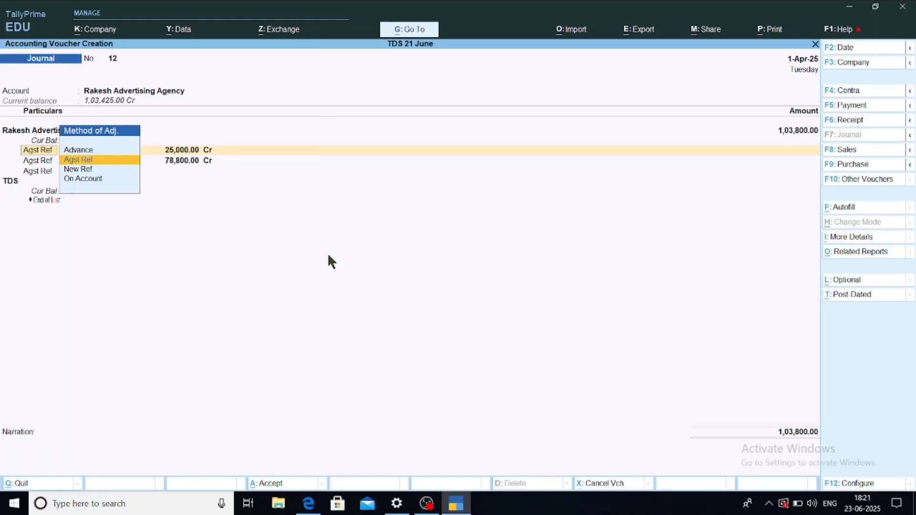
Step: Discard the unfinished journal and open the 2-Apr Day Book
{"action": "key", "text": "BackSpace"}
{"action": "key", "text": "Escape"}
{"action": "key", "text": "y"}
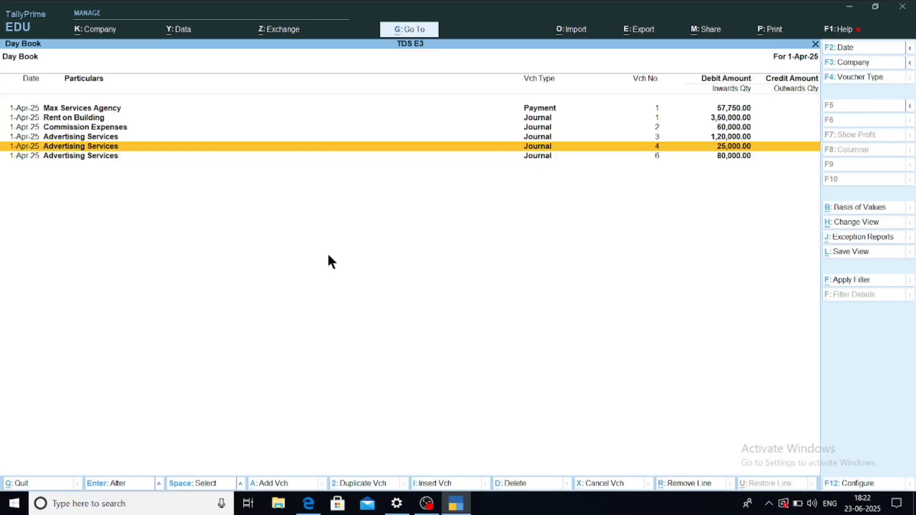
{"action": "key", "text": "Escape"}
{"action": "key", "text": "Return"}
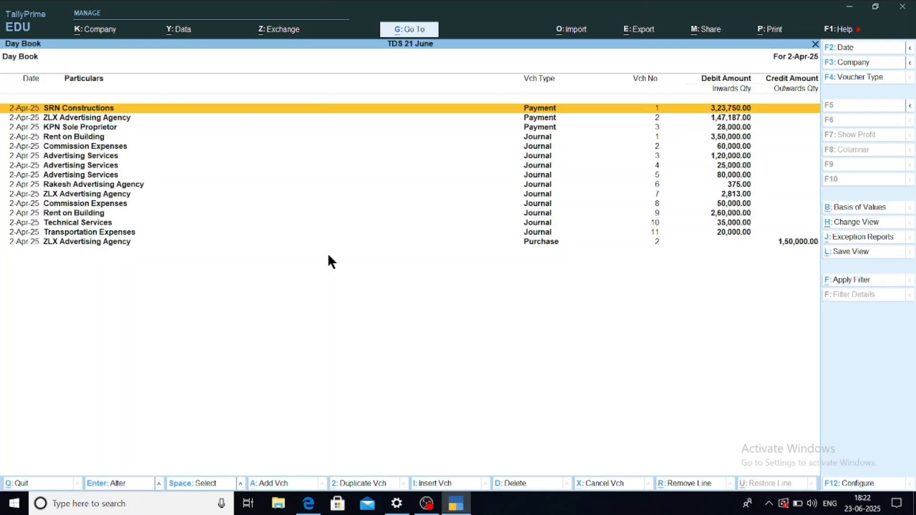
Step: Review journal 6's 375.00 TDS on Rakesh Advertising Agency, accept it, return to Gateway
{"action": "key", "text": "Down"}
{"action": "key", "text": "Down"}
{"action": "key", "text": "Down"}
{"action": "key", "text": "Down"}
{"action": "key", "text": "Down"}
{"action": "key", "text": "Down"}
{"action": "key", "text": "Down"}
{"action": "key", "text": "Down"}
{"action": "key", "text": "Down"}
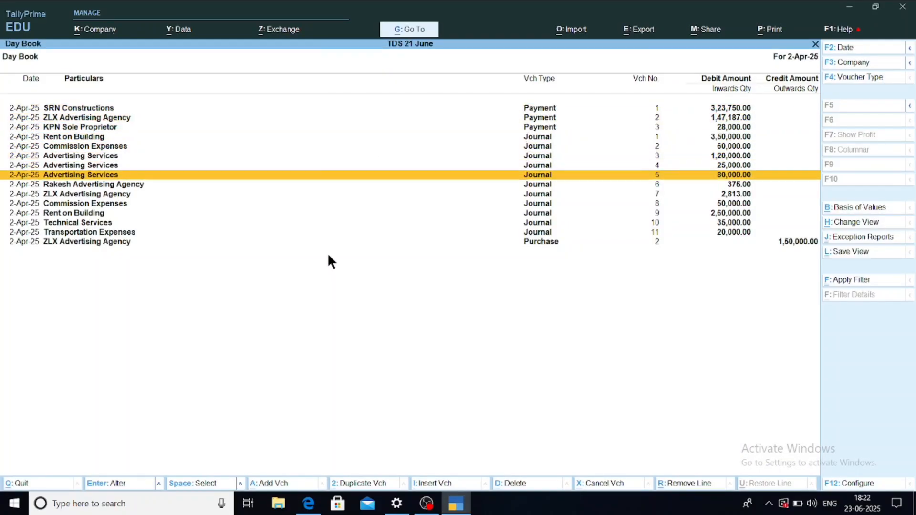
{"action": "key", "text": "Up"}
{"action": "key", "text": "Up"}
{"action": "key", "text": "Down"}
{"action": "key", "text": "Return"}
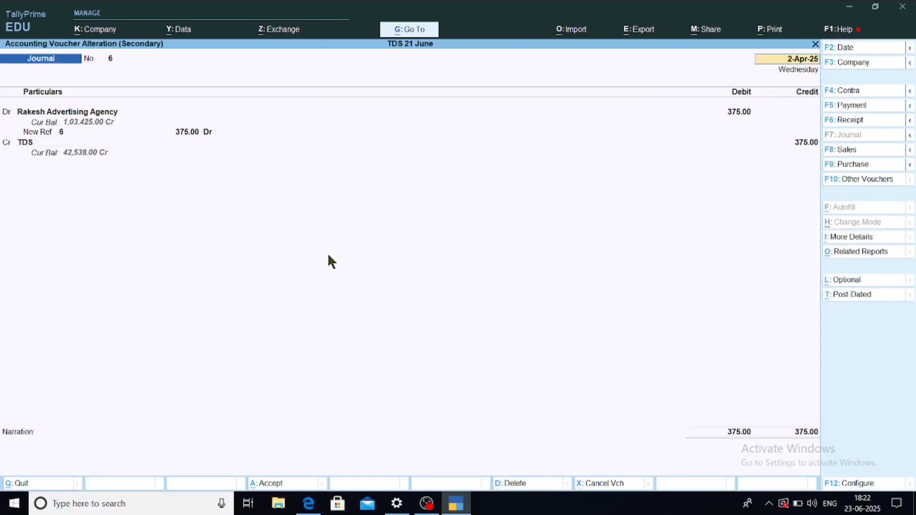
{"action": "key", "text": "Return"}
{"action": "key", "text": "Return"}
{"action": "key", "text": "Return"}
{"action": "key", "text": "Return"}
{"action": "key", "text": "Return"}
{"action": "key", "text": "Return"}
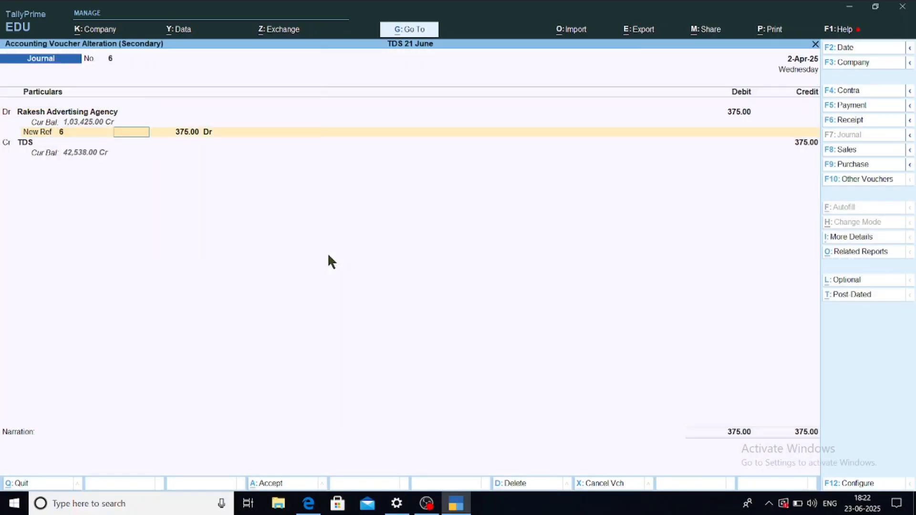
{"action": "key", "text": "Return"}
{"action": "key", "text": "Return"}
{"action": "key", "text": "Return"}
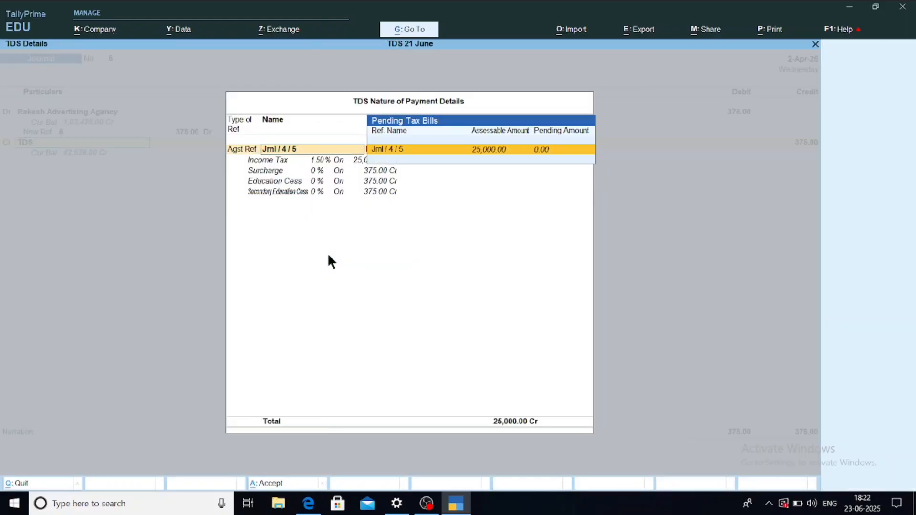
{"action": "key", "text": "Escape"}
{"action": "key", "text": "BackSpace"}
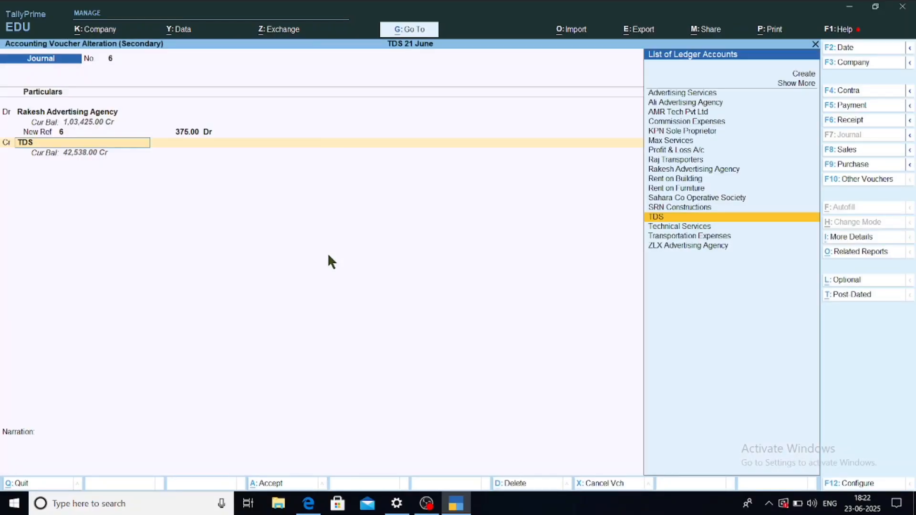
{"action": "key", "text": "Return"}
{"action": "key", "text": "Return"}
{"action": "key", "text": "Return"}
{"action": "key", "text": "Return"}
{"action": "key", "text": "Return"}
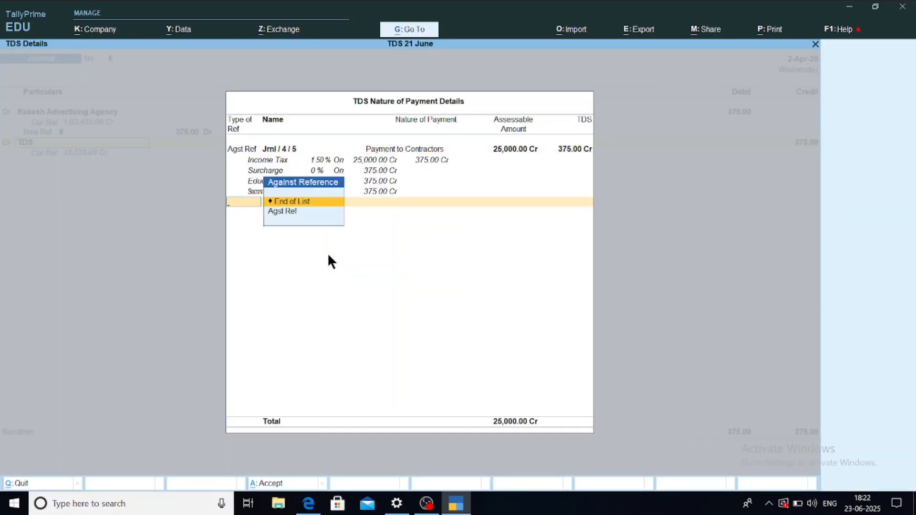
{"action": "key", "text": "Return"}
{"action": "key", "text": "Return"}
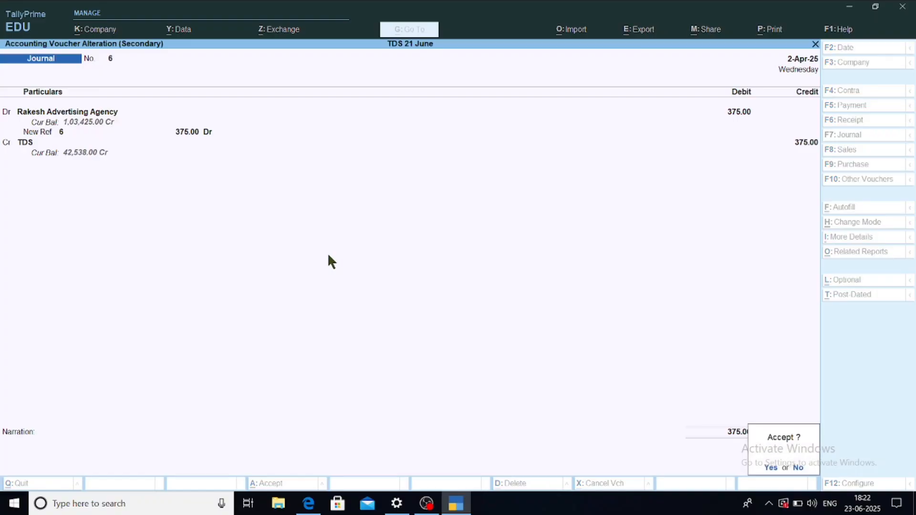
{"action": "key", "text": "Return"}
{"action": "key", "text": "Escape"}
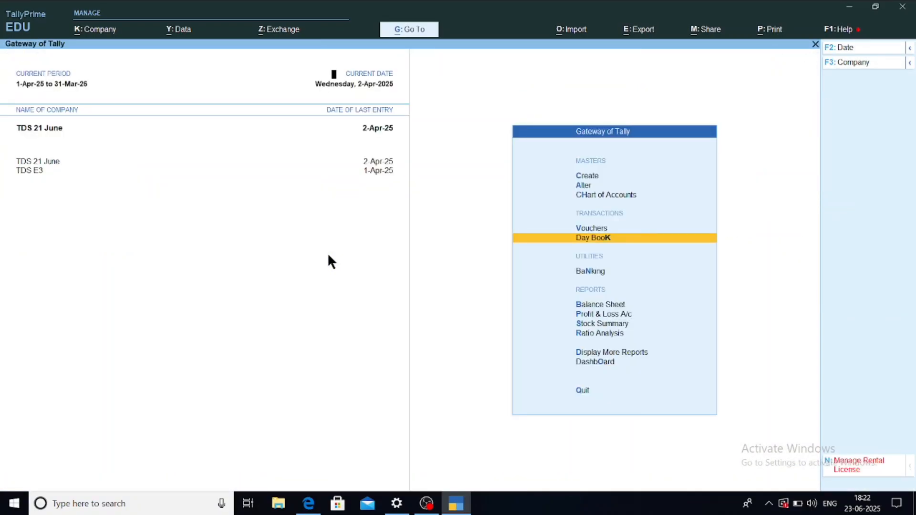
Step: Reload company TDS E3 from the list of companies
{"action": "key", "text": "F3"}
{"action": "key", "text": "Down"}
{"action": "key", "text": "Return"}
Step: Read the TDS topics list in Document.pdf, then return to TallyPrime's blank Journal No. 7
{"action": "key", "text": "alt+Tab"}
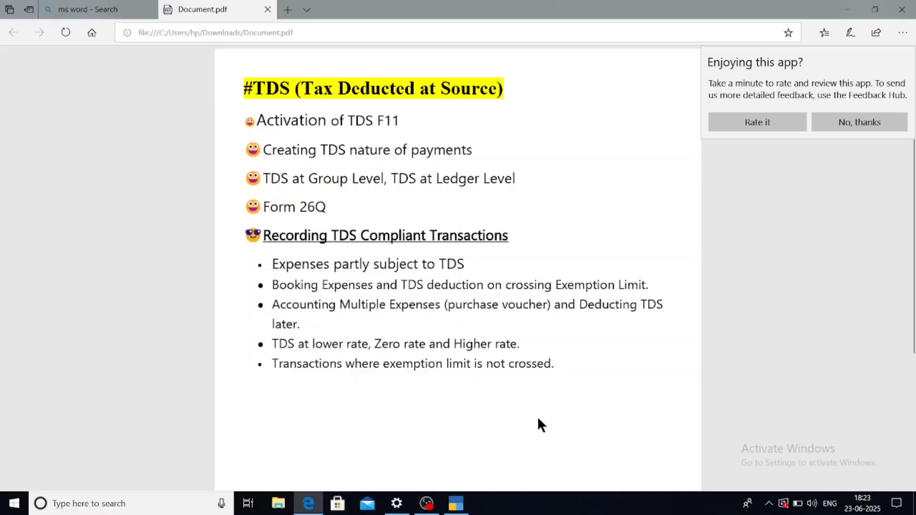
{"action": "left_click", "coordinate": [468, 502]}
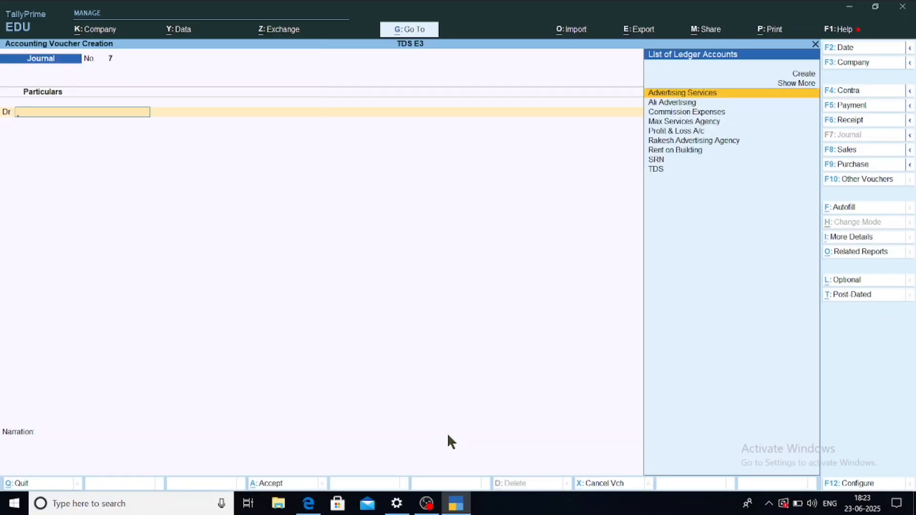
Step: Start a Purchase voucher in Accounting Invoice mode
{"action": "key", "text": "F9"}
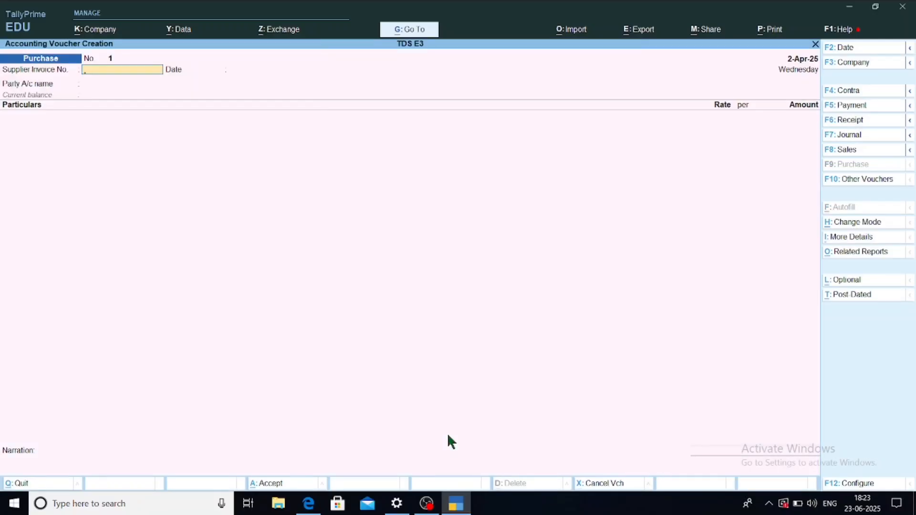
{"action": "key", "text": "ctrl+h"}
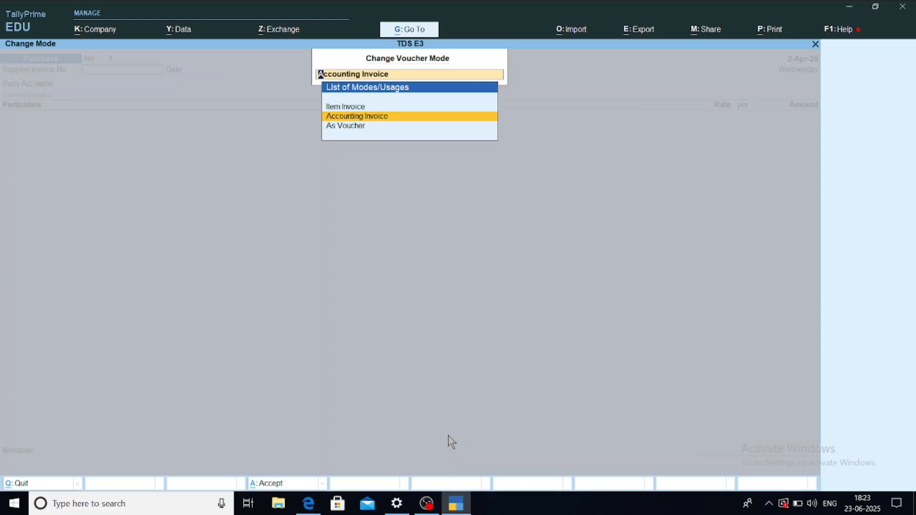
{"action": "key", "text": "Return"}
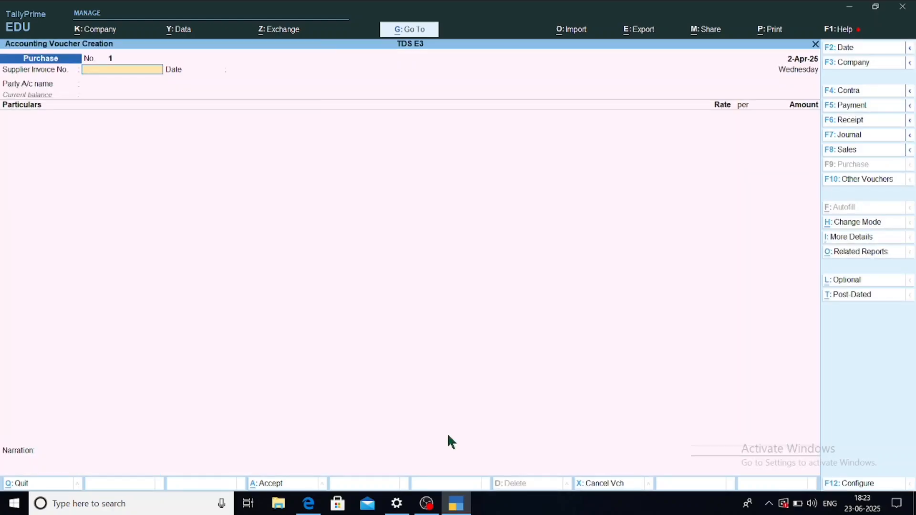
{"action": "key", "text": "Return"}
Step: Create party ledger Zlx as TDS deductible with deductee type Company - Resident
{"action": "key", "text": "alt+c"}
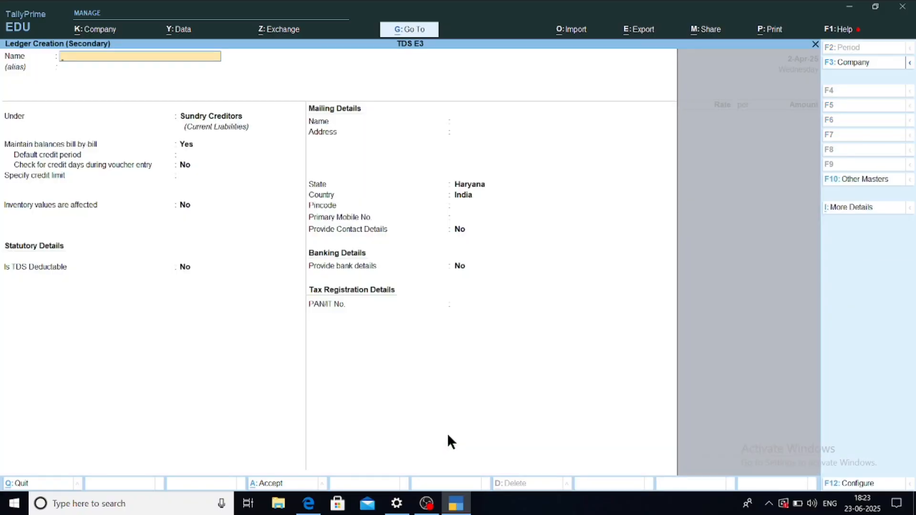
{"action": "type", "text": "Zlx"}
{"action": "key", "text": "Return"}
{"action": "key", "text": "Return"}
{"action": "key", "text": "Return"}
{"action": "key", "text": "Return"}
{"action": "key", "text": "Return"}
{"action": "key", "text": "Return"}
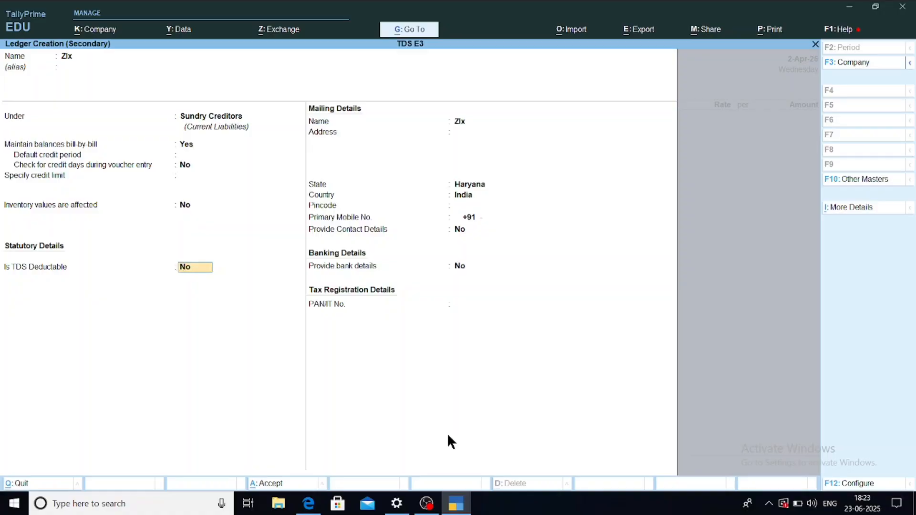
{"action": "type", "text": "y"}
{"action": "key", "text": "Return"}
{"action": "type", "text": "Co"}
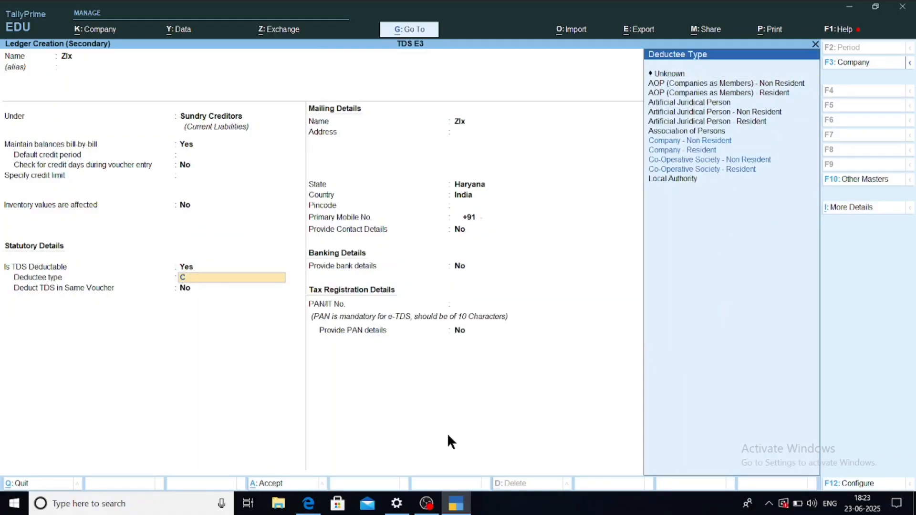
{"action": "key", "text": "Down"}
{"action": "key", "text": "Down"}
{"action": "key", "text": "Return"}
{"action": "type", "text": "y"}
{"action": "key", "text": "Return"}
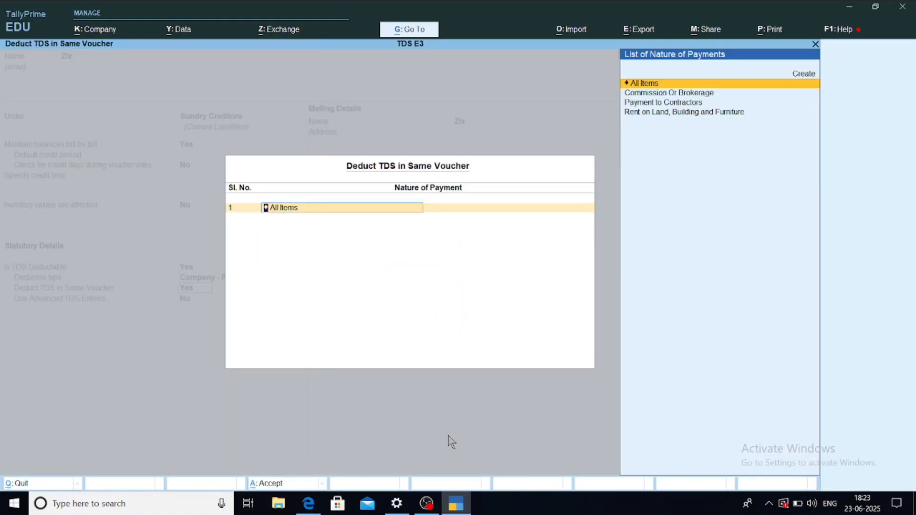
{"action": "key", "text": "Return"}
{"action": "key", "text": "Return"}
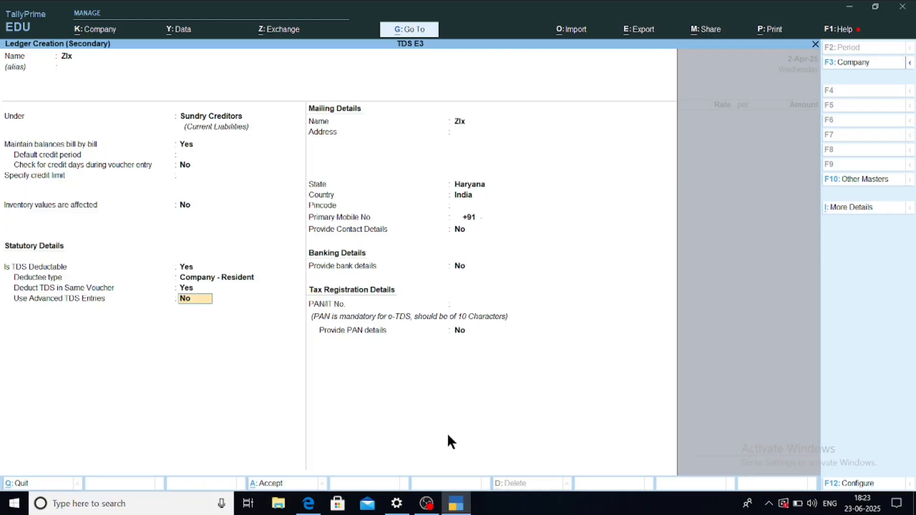
Step: Set same-voucher TDS deduction to No, enter Zlx's PAN, and save the ledger
{"action": "key", "text": "BackSpace"}
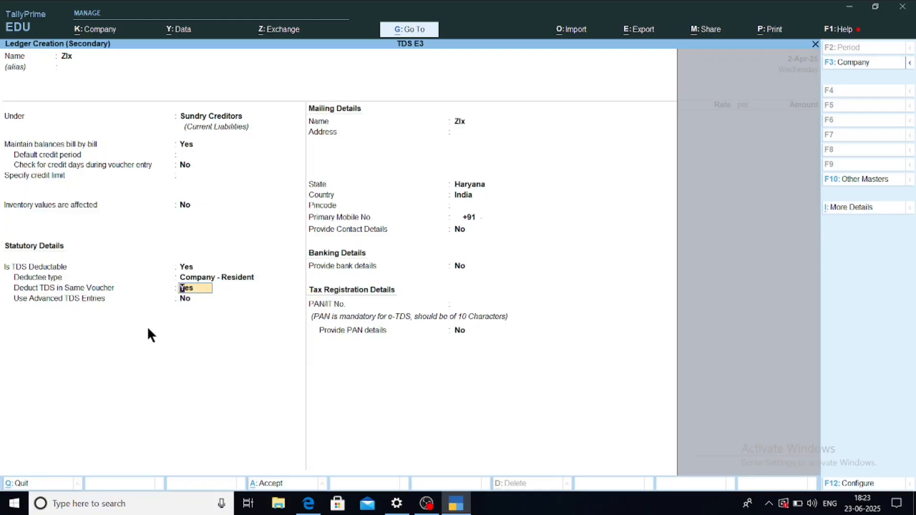
{"action": "type", "text": "n"}
{"action": "key", "text": "Return"}
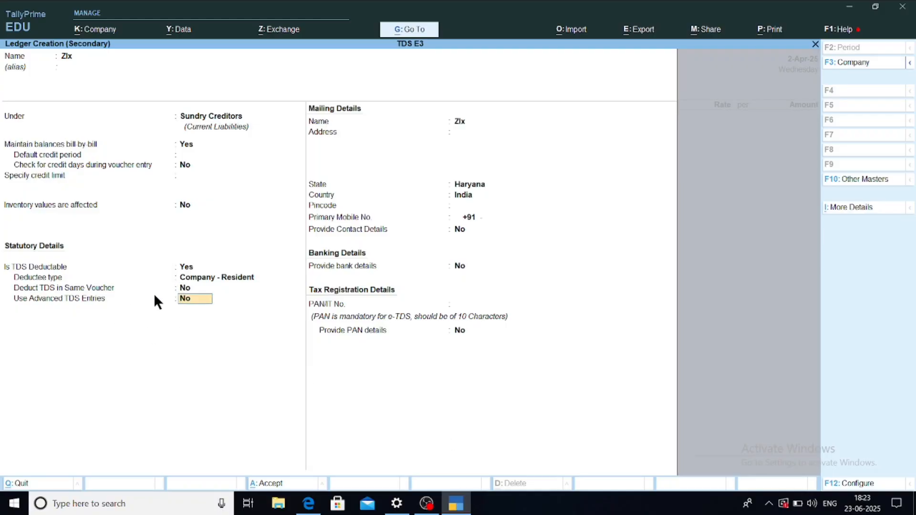
{"action": "key", "text": "Return"}
{"action": "key", "text": "Return"}
{"action": "key", "text": "Return"}
{"action": "key", "text": "Return"}
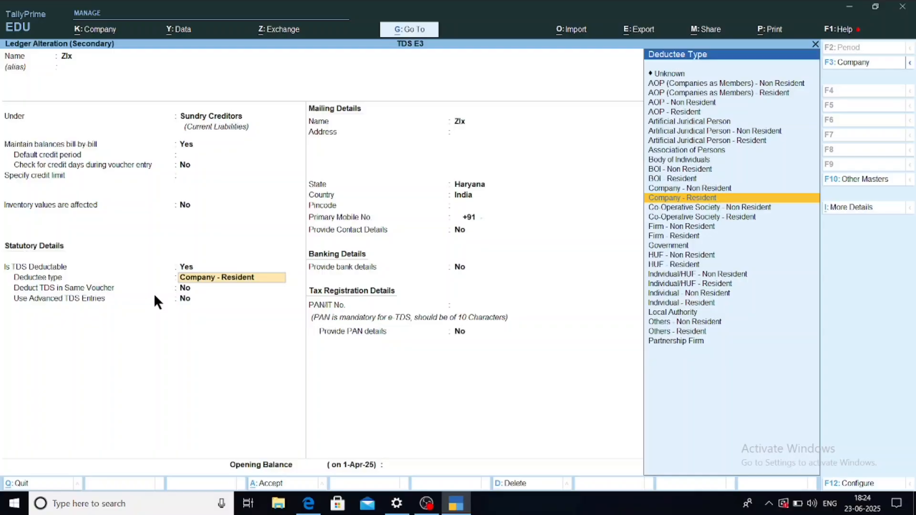
{"action": "key", "text": "Return"}
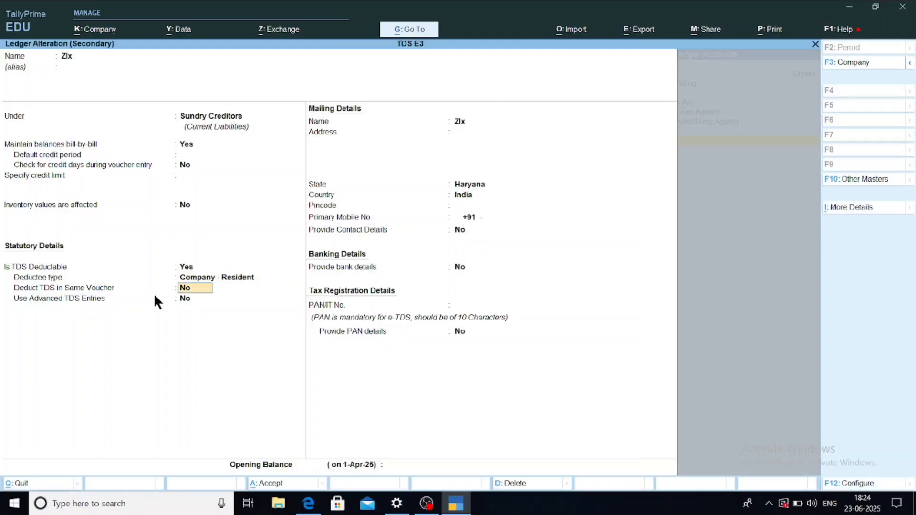
{"action": "key", "text": "Return"}
{"action": "key", "text": "Return"}
{"action": "key", "text": "Return"}
{"action": "key", "text": "Return"}
{"action": "key", "text": "Return"}
{"action": "key", "text": "Return"}
{"action": "key", "text": "Return"}
{"action": "key", "text": "Return"}
{"action": "key", "text": "Return"}
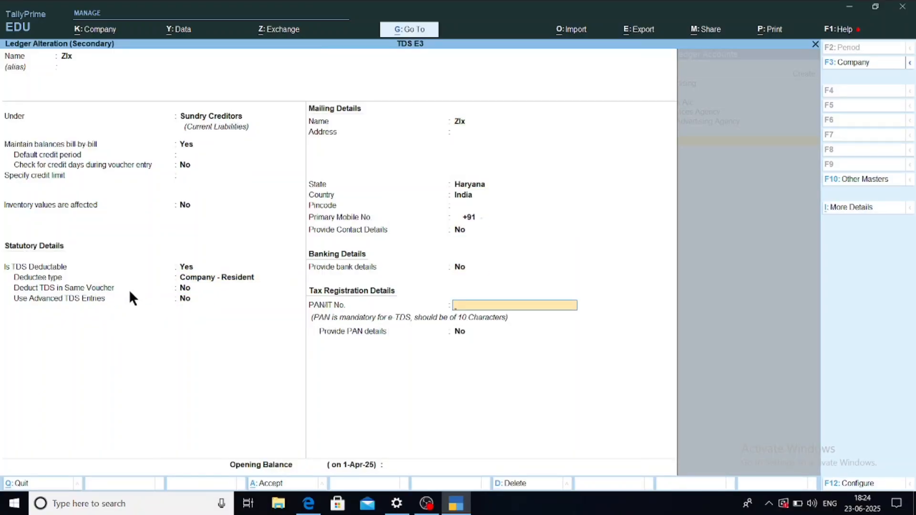
{"action": "type", "text": "AWDCG1234K"}
{"action": "key", "text": "ctrl+a"}
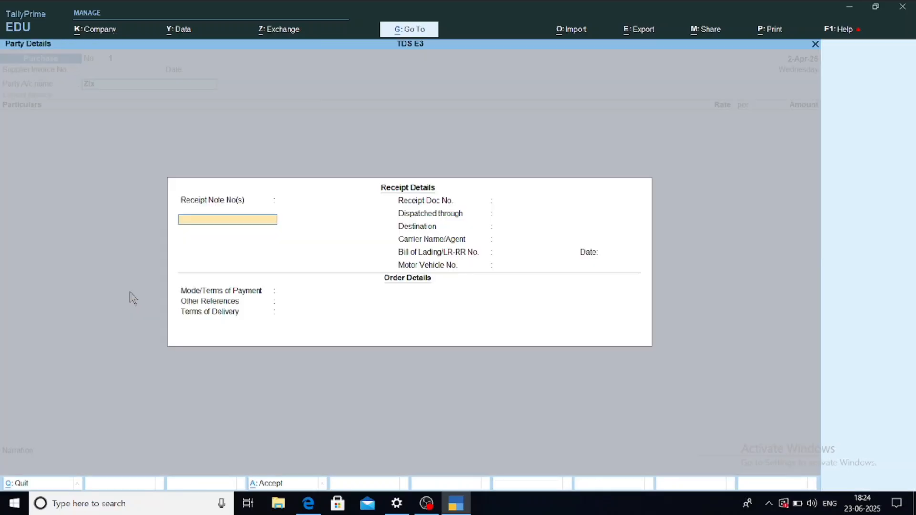
Step: Enter Commission Expenses of 25,000 on Zlx's purchase
{"action": "key", "text": "ctrl+a"}
{"action": "key", "text": "ctrl+a"}
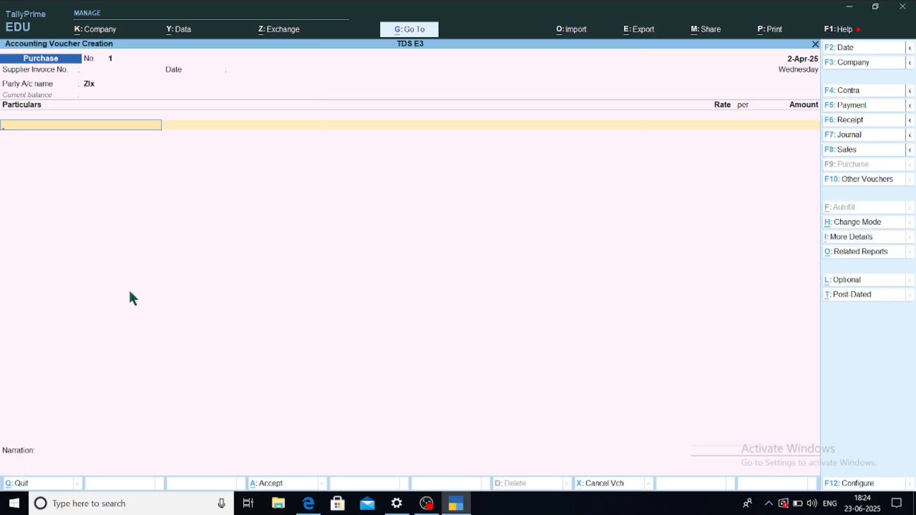
{"action": "type", "text": "Commi"}
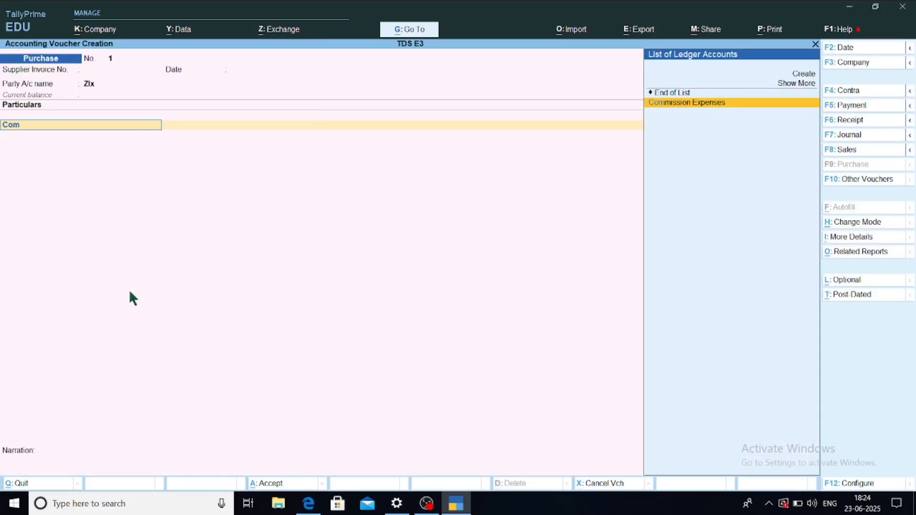
{"action": "key", "text": "Return"}
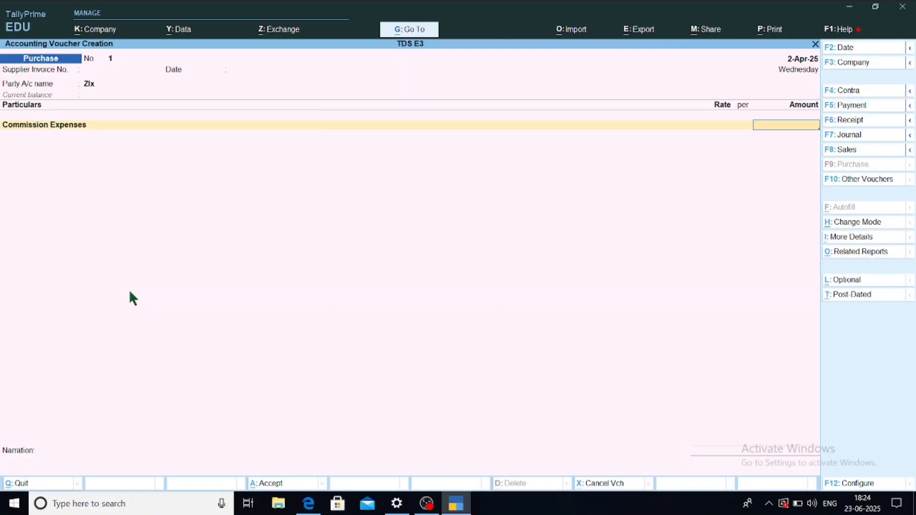
{"action": "type", "text": "25000"}
{"action": "key", "text": "Return"}
{"action": "key", "text": "Return"}
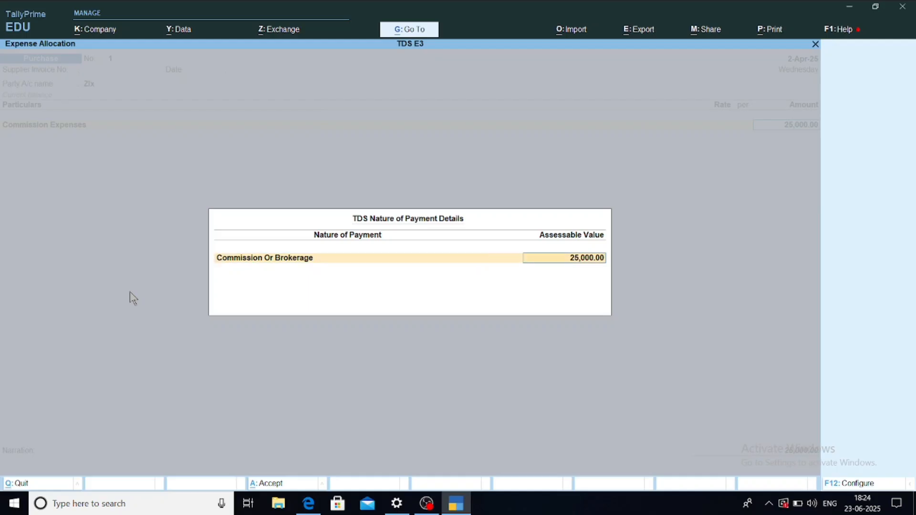
{"action": "key", "text": "Return"}
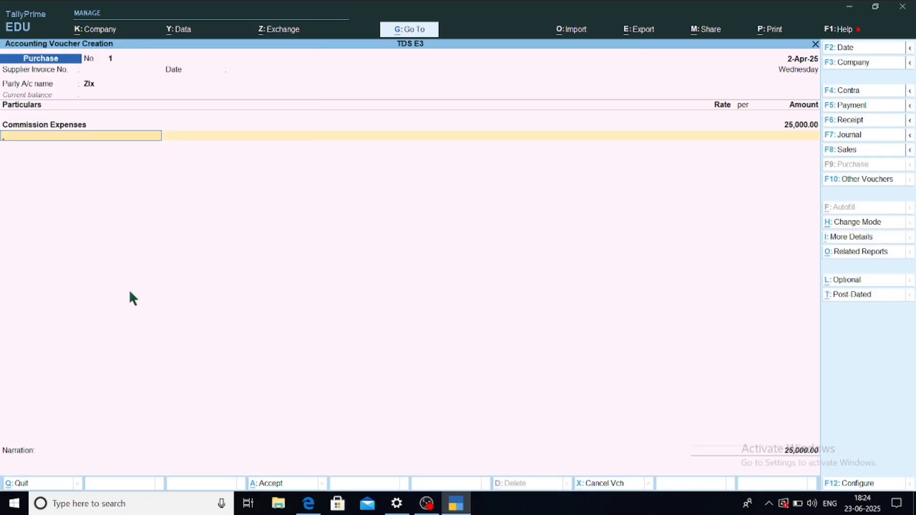
Step: Add Advertising Services of 1,25,000 as the second purchase line
{"action": "type", "text": "Adv"}
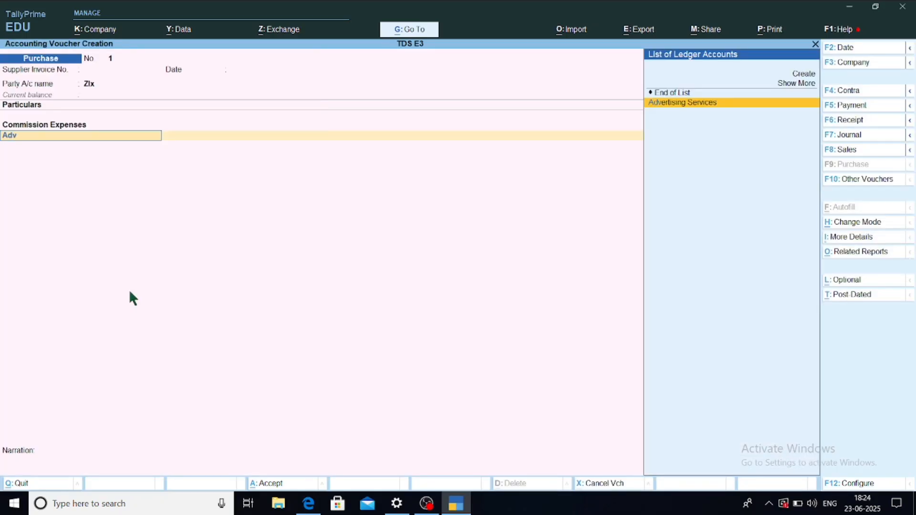
{"action": "key", "text": "Return"}
{"action": "key", "text": "Return"}
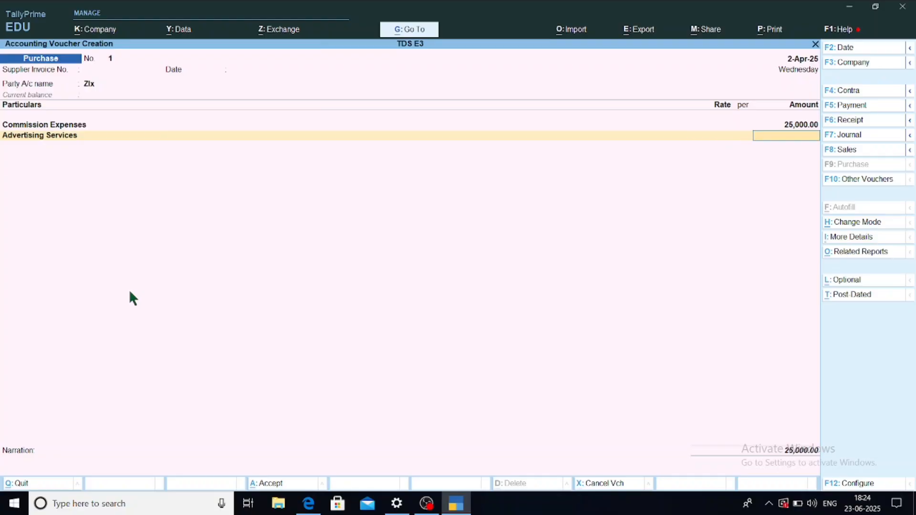
{"action": "type", "text": "1500"}
{"action": "key", "text": "BackSpace"}
{"action": "key", "text": "BackSpace"}
{"action": "key", "text": "BackSpace"}
{"action": "type", "text": "25,000"}
{"action": "key", "text": "Return"}
{"action": "key", "text": "Return"}
{"action": "key", "text": "Return"}
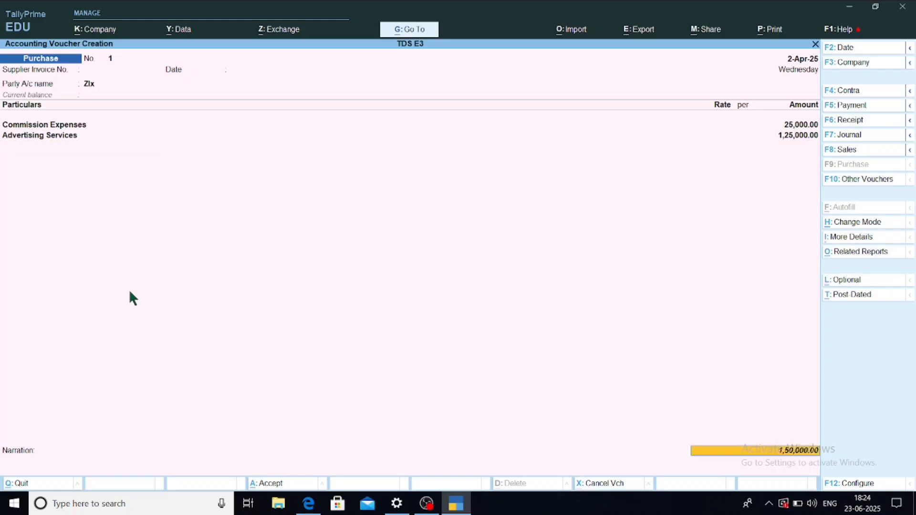
{"action": "key", "text": "Return"}
{"action": "key", "text": "Return"}
{"action": "key", "text": "Return"}
{"action": "key", "text": "Return"}
{"action": "key", "text": "Return"}
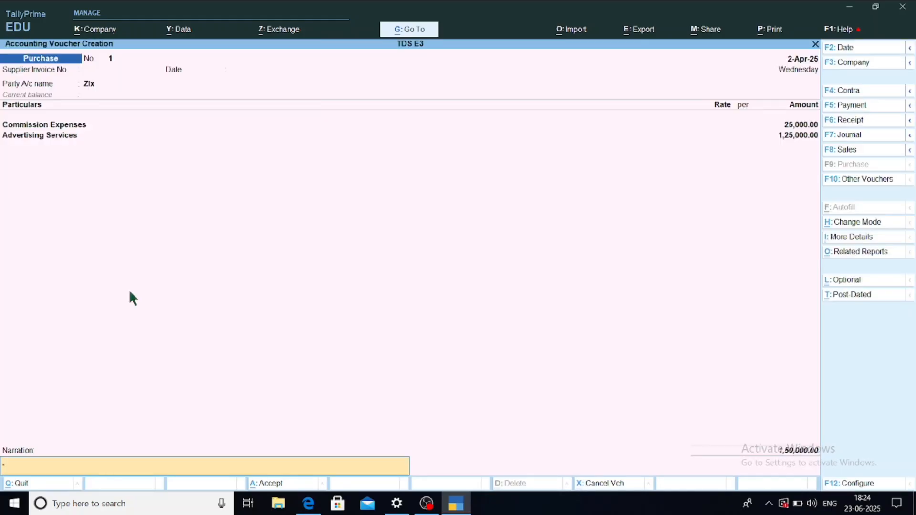
Step: Save the 1,50,000 purchase through the TDS prompt and start a new journal
{"action": "key", "text": "Return"}
{"action": "key", "text": "Return"}
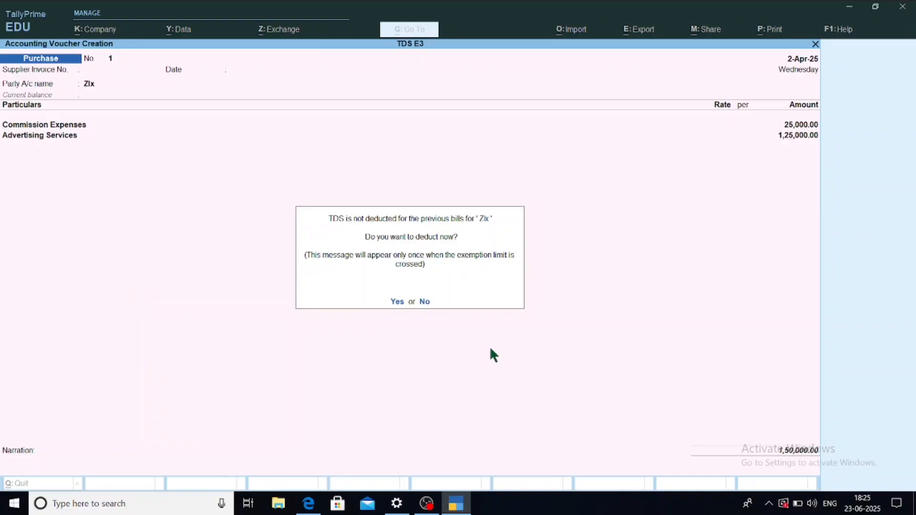
{"action": "key", "text": "Return"}
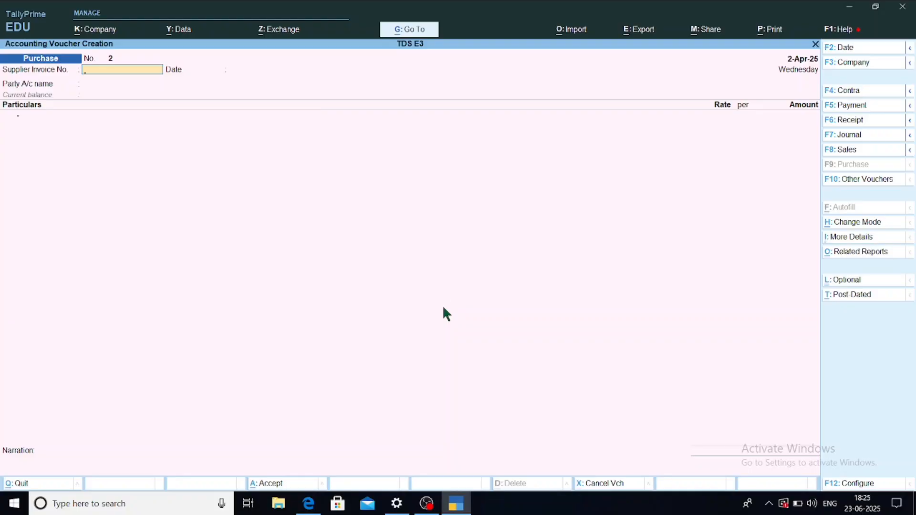
{"action": "key", "text": "F7"}
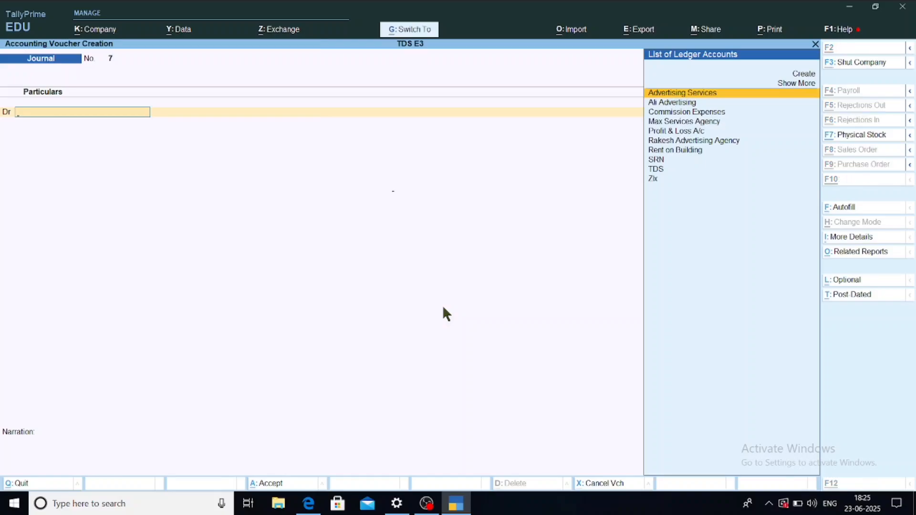
Step: Autofill a TDS Deduction journal for Zlx, till 2-Apr-25, all natures, using the TDS ledger
{"action": "key", "text": "ctrl+f"}
{"action": "key", "text": "Return"}
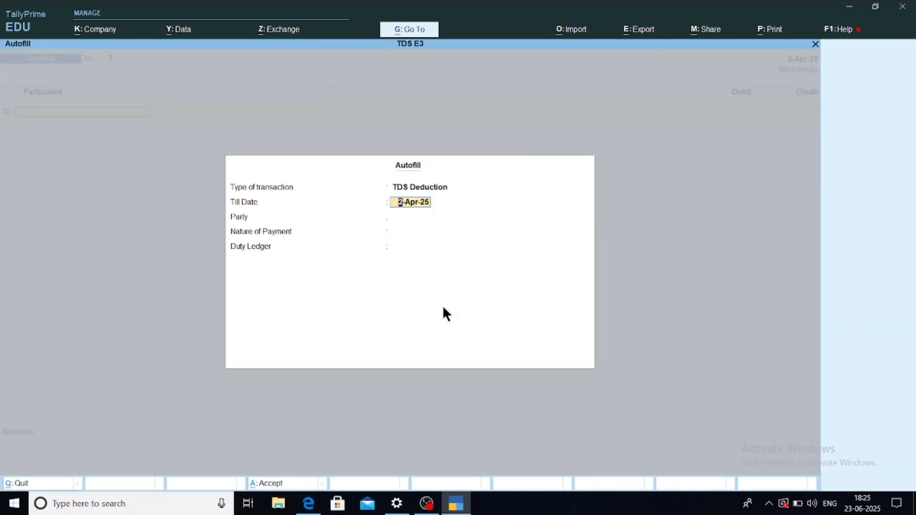
{"action": "key", "text": "Return"}
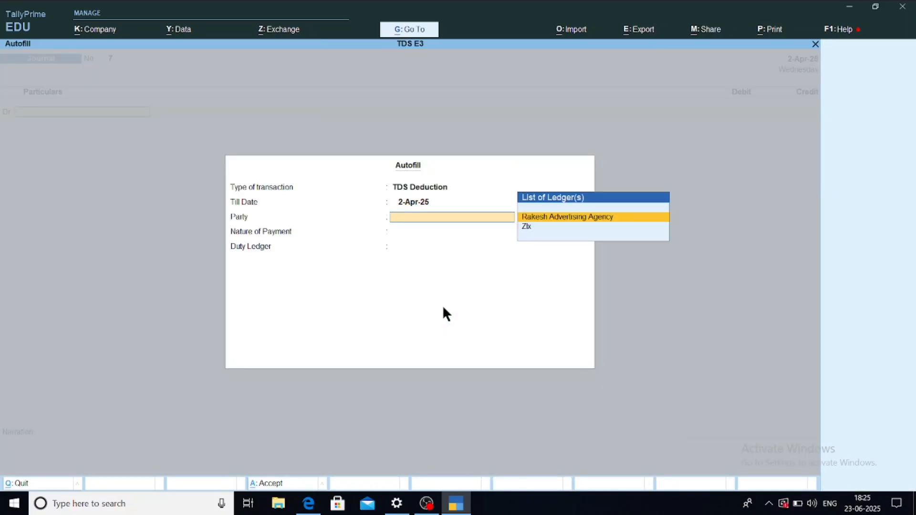
{"action": "key", "text": "Down"}
{"action": "key", "text": "Return"}
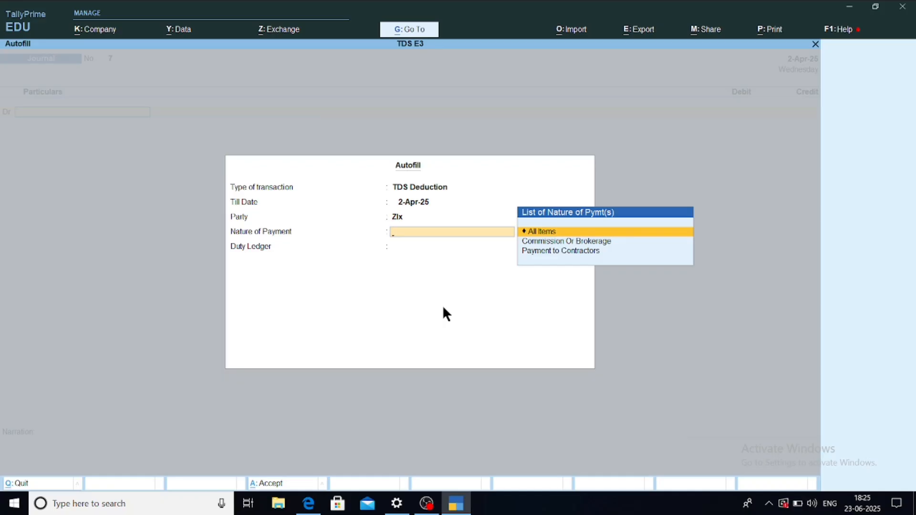
{"action": "key", "text": "Return"}
{"action": "key", "text": "Down"}
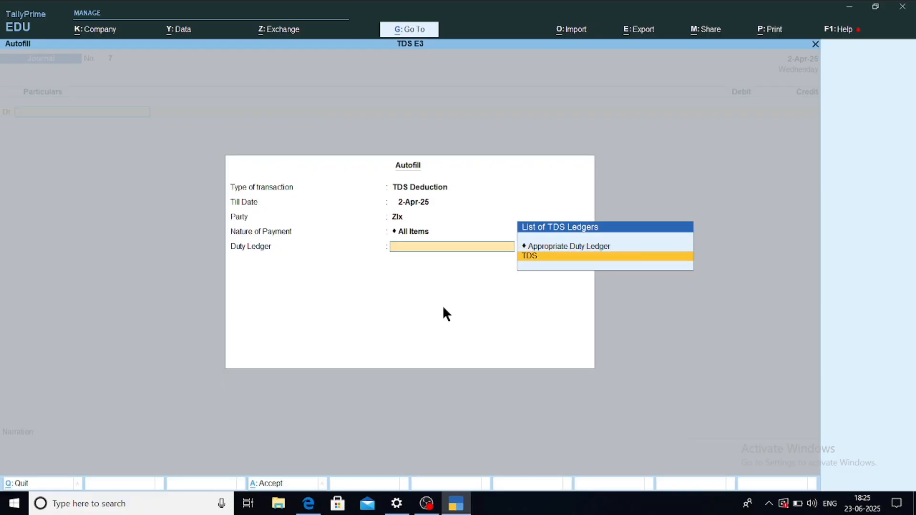
{"action": "key", "text": "Return"}
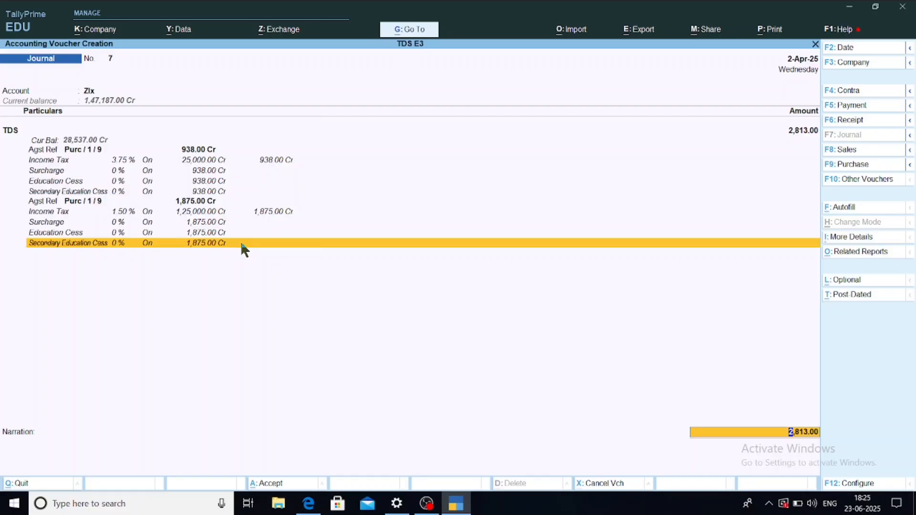
Step: Settle the 2,813 TDS deduction against Zlx's bill 1
{"action": "key", "text": "Return"}
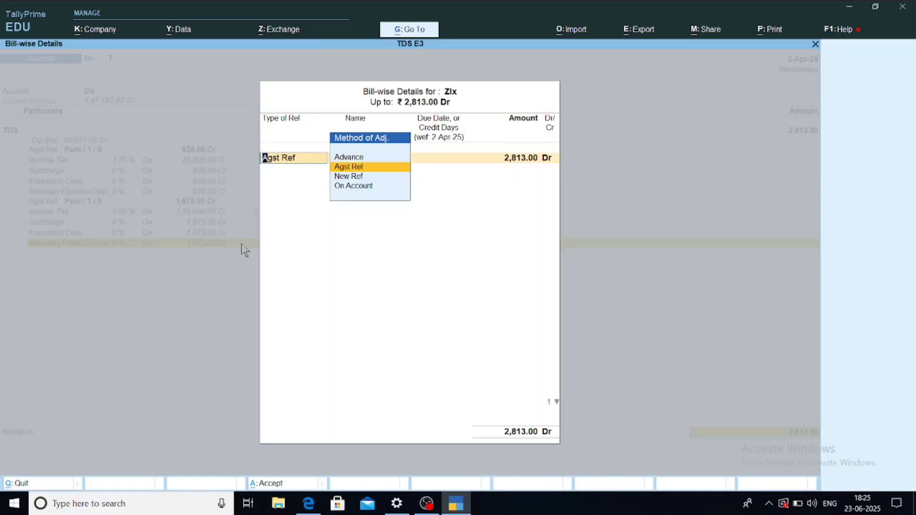
{"action": "key", "text": "Return"}
{"action": "key", "text": "Return"}
{"action": "key", "text": "Return"}
{"action": "key", "text": "Return"}
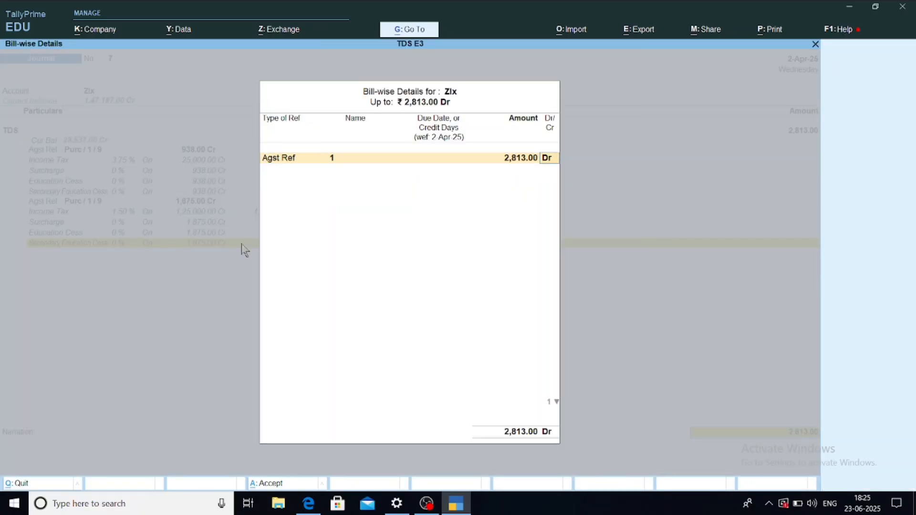
{"action": "key", "text": "Return"}
{"action": "key", "text": "Return"}
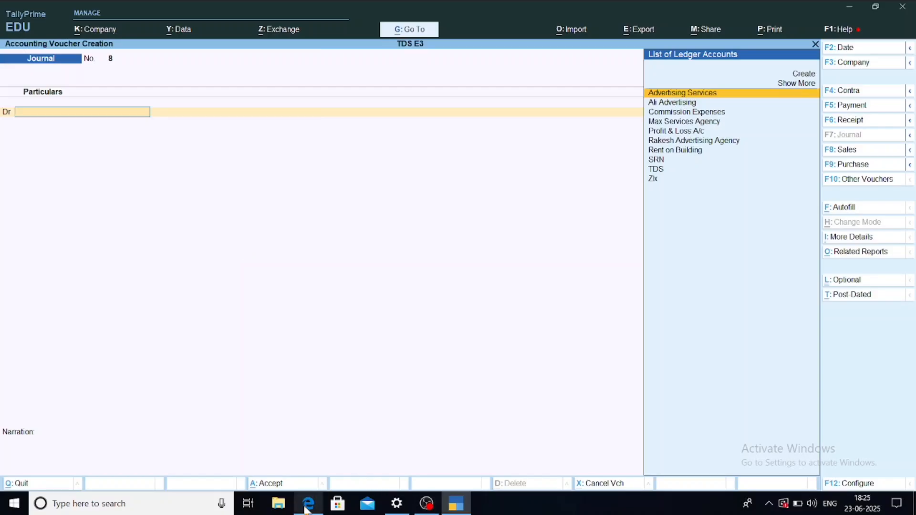
{"action": "mouse_move", "coordinate": [308, 504]}
{"action": "left_click", "coordinate": [305, 481]}
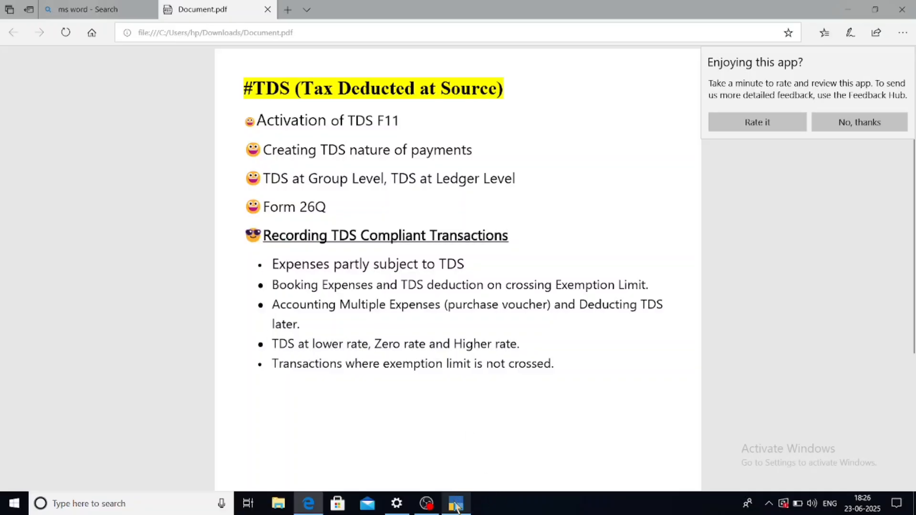
{"action": "mouse_move", "coordinate": [456, 502]}
{"action": "left_click", "coordinate": [452, 462]}
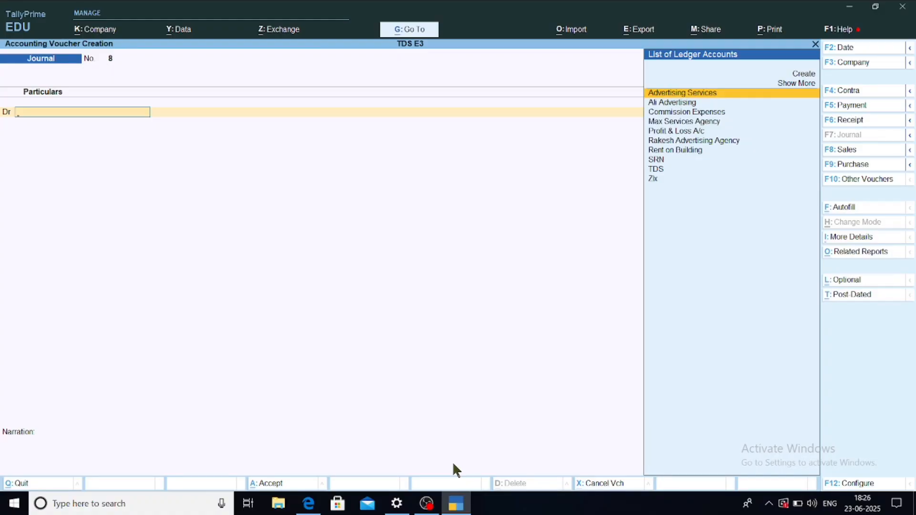
Step: Create AMR Tech Pvt Ltd as a TDS-deductible Partnership Firm with same-voucher deduction on All Items
{"action": "key", "text": "alt+c"}
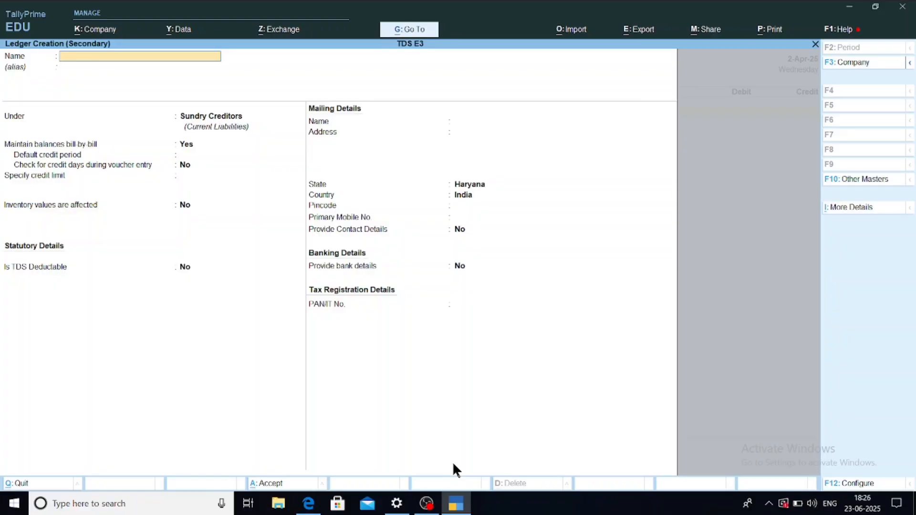
{"action": "type", "text": "AMR Tech Pvt Ltd"}
{"action": "key", "text": "Return"}
{"action": "key", "text": "Return"}
{"action": "key", "text": "Return"}
{"action": "key", "text": "Return"}
{"action": "key", "text": "Return"}
{"action": "key", "text": "Return"}
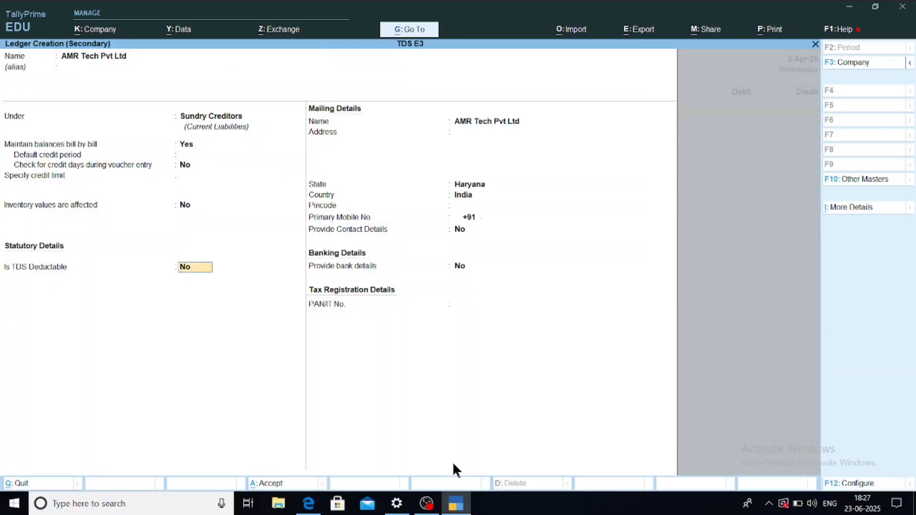
{"action": "type", "text": "y"}
{"action": "key", "text": "Return"}
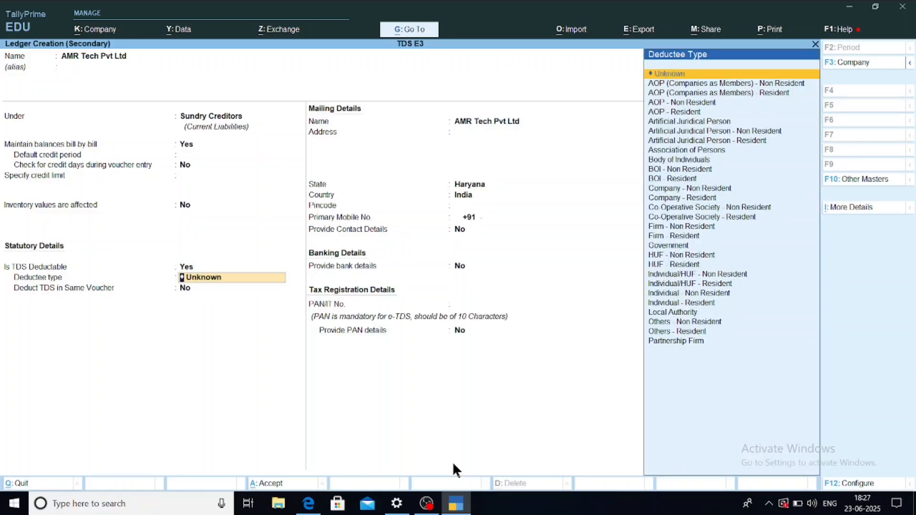
{"action": "type", "text": "P"}
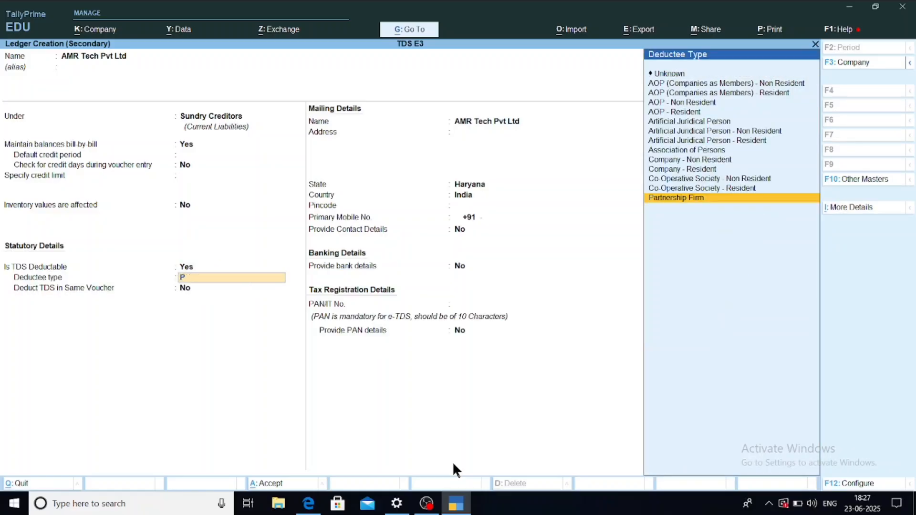
{"action": "type", "text": "ar"}
{"action": "key", "text": "Return"}
{"action": "type", "text": "y"}
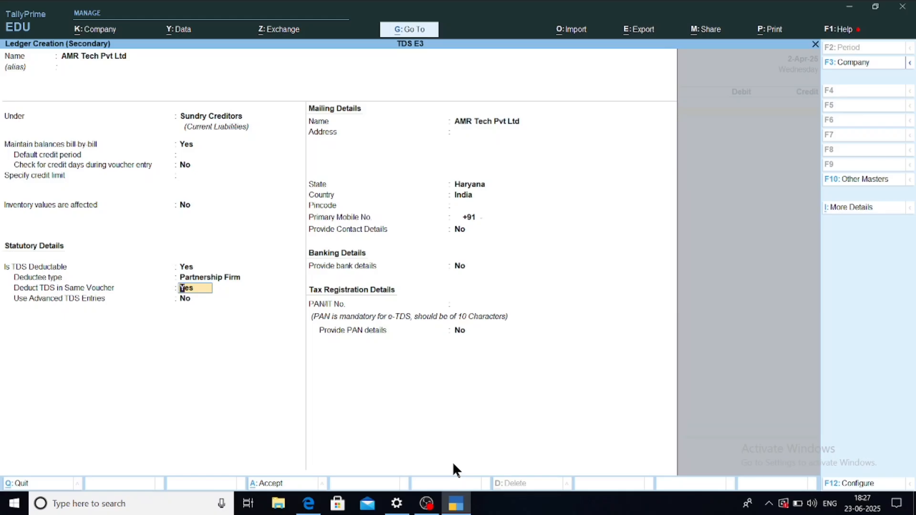
{"action": "key", "text": "Return"}
{"action": "key", "text": "Return"}
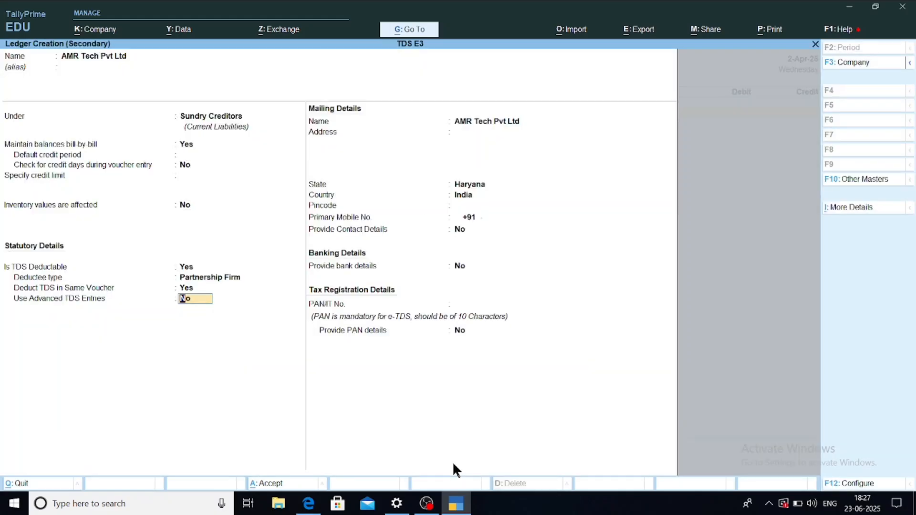
{"action": "type", "text": "y"}
Step: Enable advanced TDS entries and add a section 197 lower deduction for Commission Or Brokerage
{"action": "key", "text": "Return"}
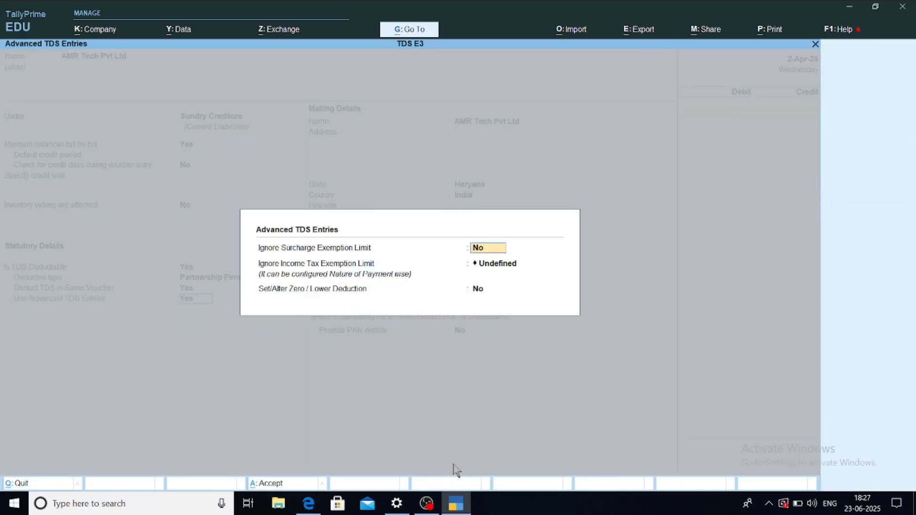
{"action": "key", "text": "Return"}
{"action": "key", "text": "Return"}
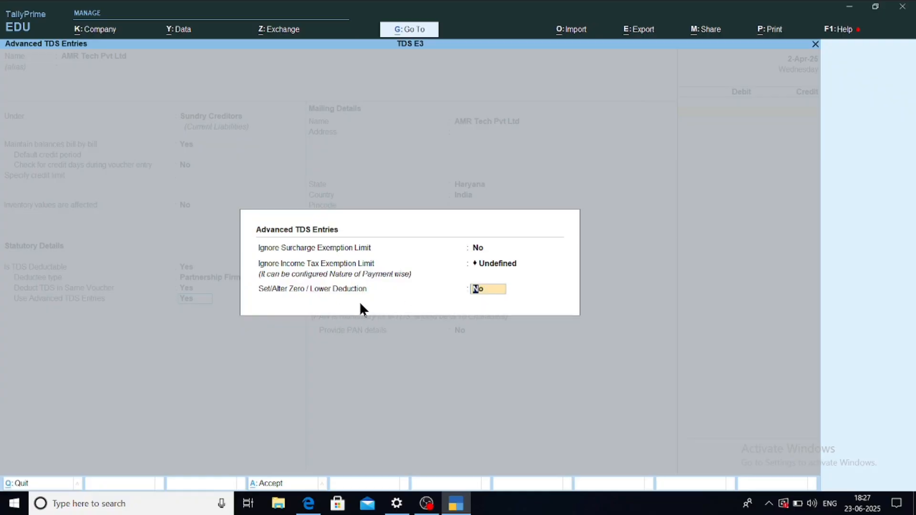
{"action": "type", "text": "y"}
{"action": "key", "text": "Return"}
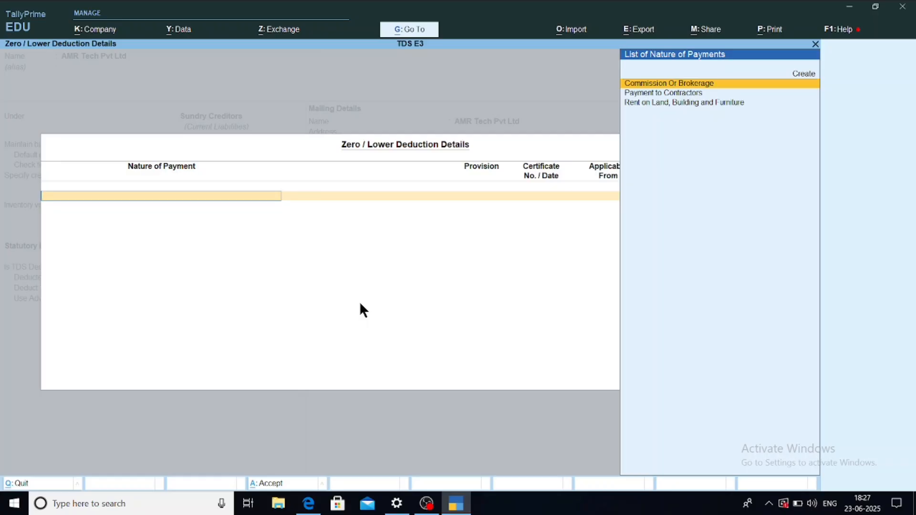
{"action": "key", "text": "Return"}
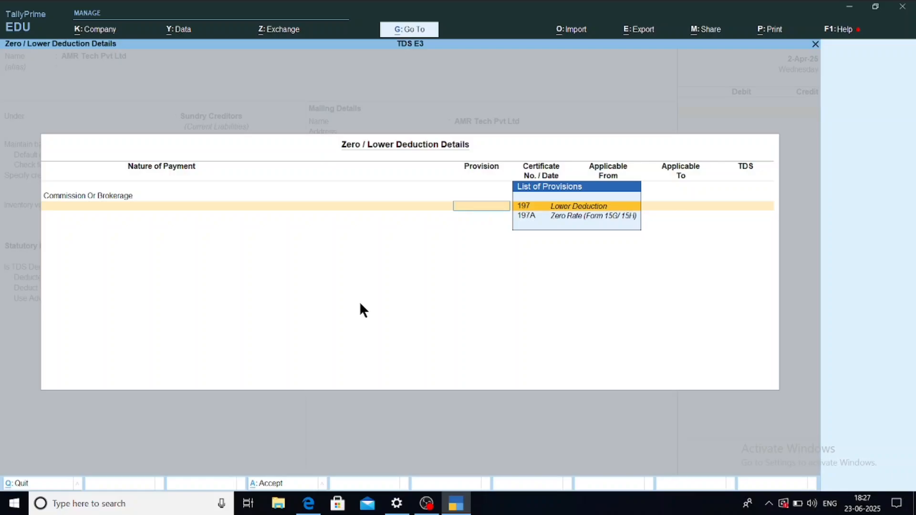
{"action": "key", "text": "Return"}
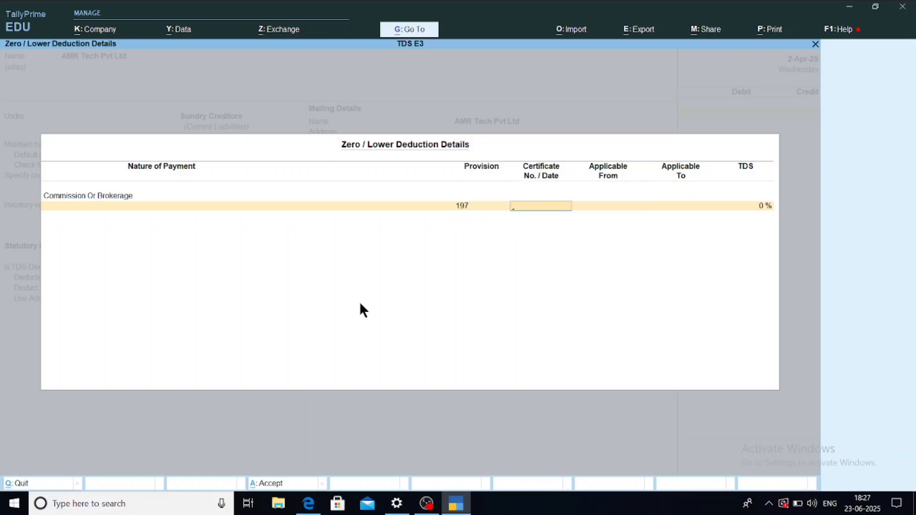
{"action": "type", "text": "194"}
{"action": "type", "text": "17(1"}
{"action": "type", "text": ")24"}
{"action": "key", "text": "BackSpace"}
{"action": "type", "text": "5-26"}
{"action": "key", "text": "Return"}
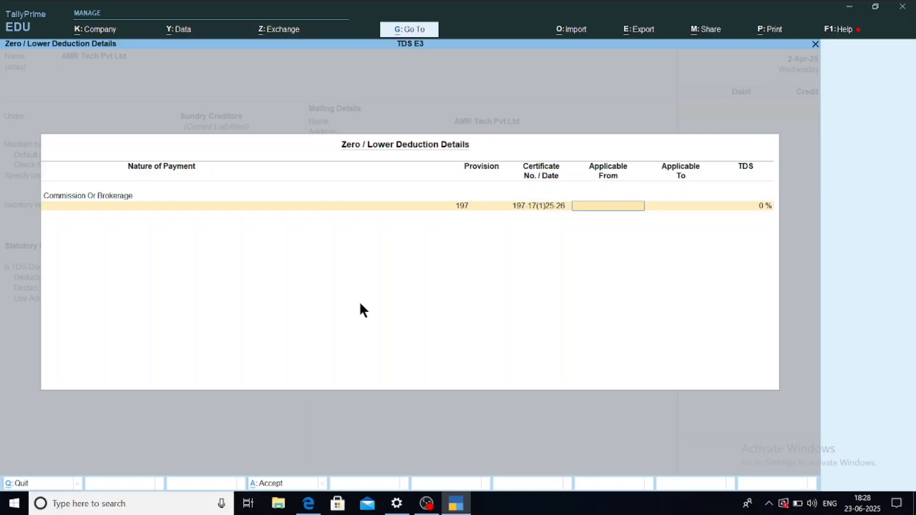
{"action": "key", "text": "Return"}
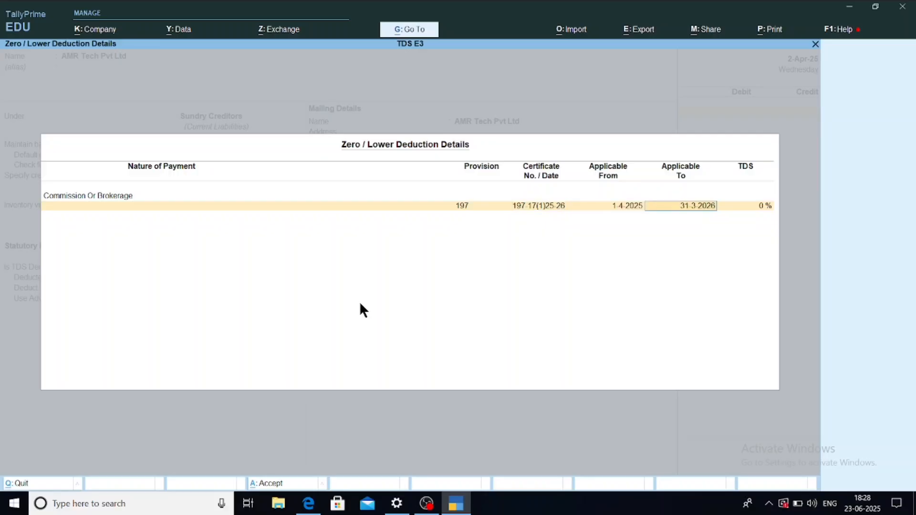
{"action": "key", "text": "Return"}
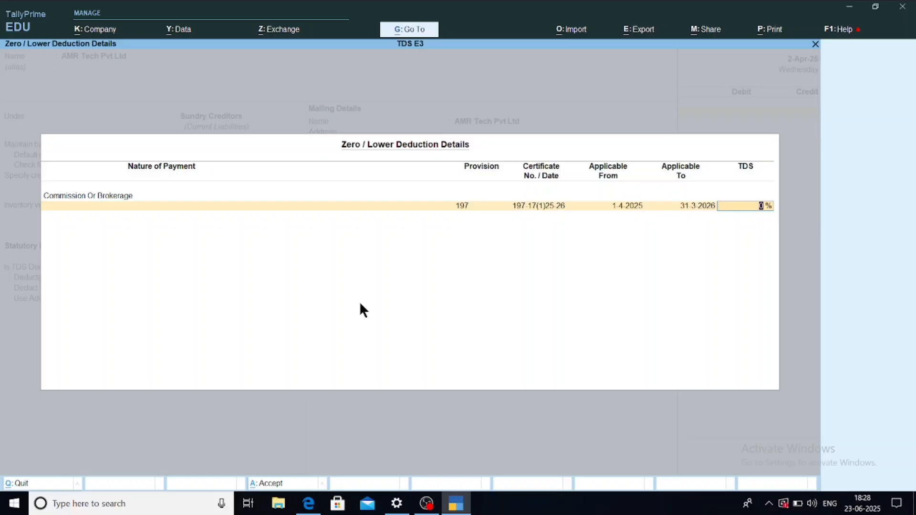
{"action": "type", "text": "2"}
{"action": "key", "text": "Return"}
Step: Save the AMR Tech Pvt Ltd ledger and pick Commission Expenses as the journal debit
{"action": "key", "text": "Return"}
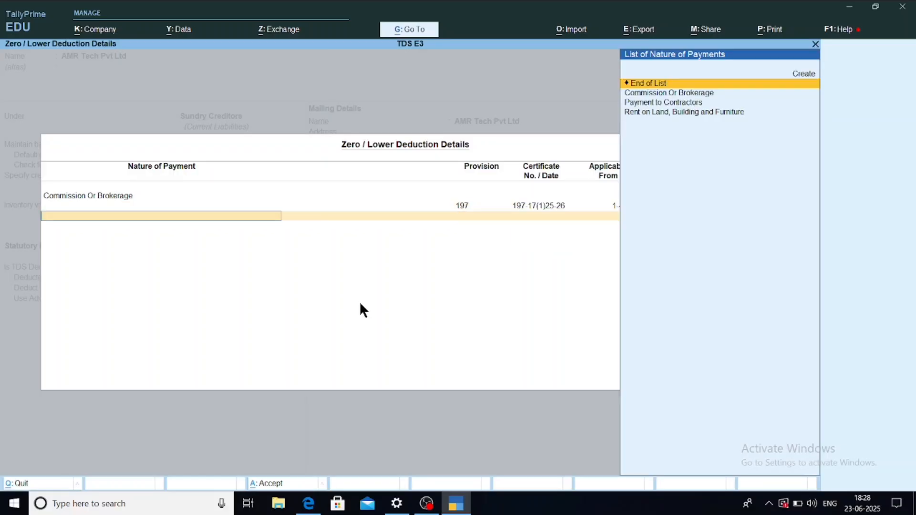
{"action": "key", "text": "Return"}
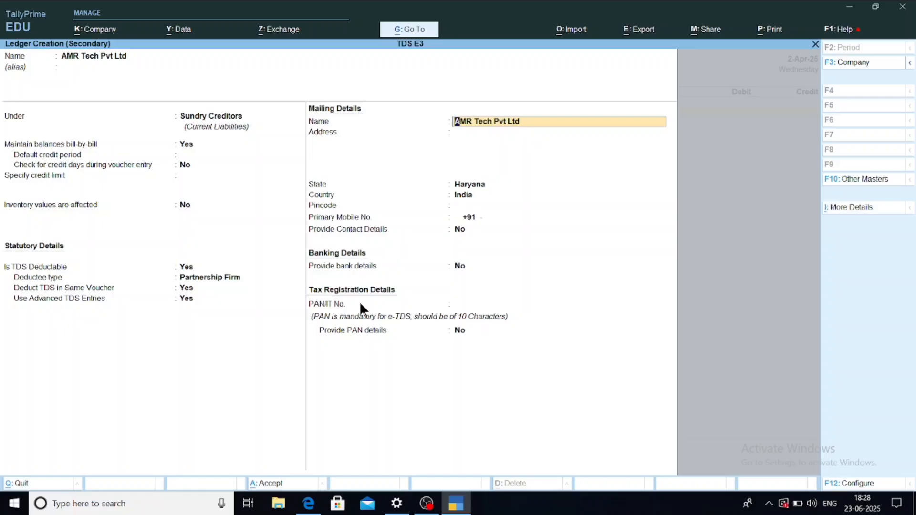
{"action": "key", "text": "Return"}
{"action": "key", "text": "Return"}
{"action": "key", "text": "ctrl+a"}
{"action": "type", "text": "Co"}
{"action": "key", "text": "Return"}
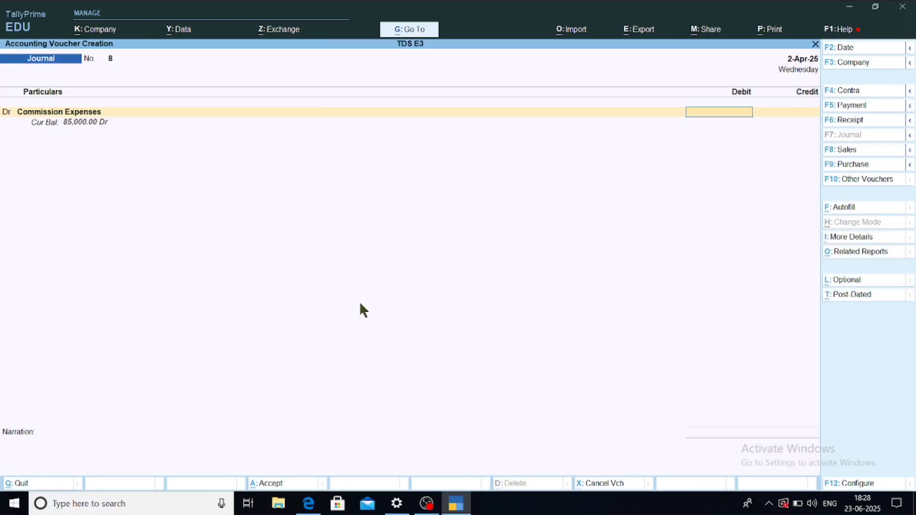
{"action": "key", "text": "BackSpace"}
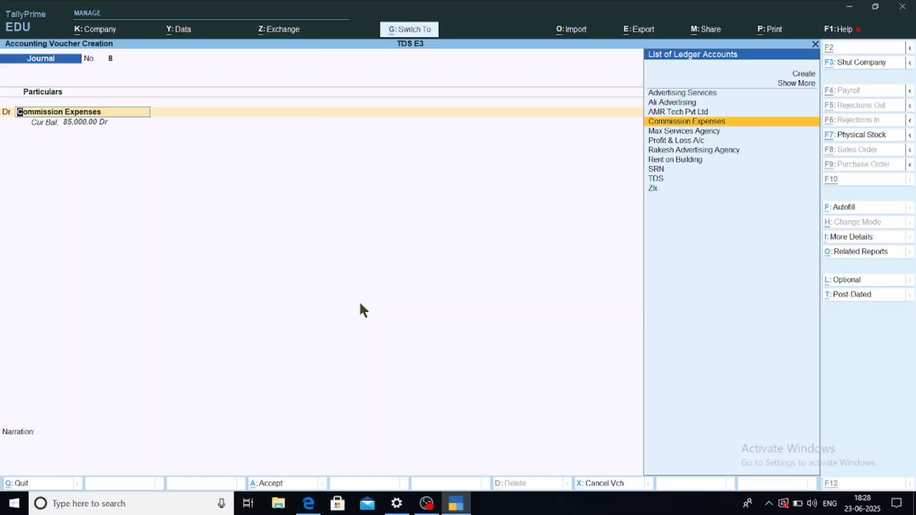
Step: Inspect the Commission Expenses ledger's Commission Or Brokerage details and leave it unchanged
{"action": "key", "text": "ctrl+Return"}
{"action": "key", "text": "Return"}
{"action": "key", "text": "Return"}
{"action": "key", "text": "Return"}
{"action": "key", "text": "Return"}
{"action": "key", "text": "Return"}
{"action": "key", "text": "Return"}
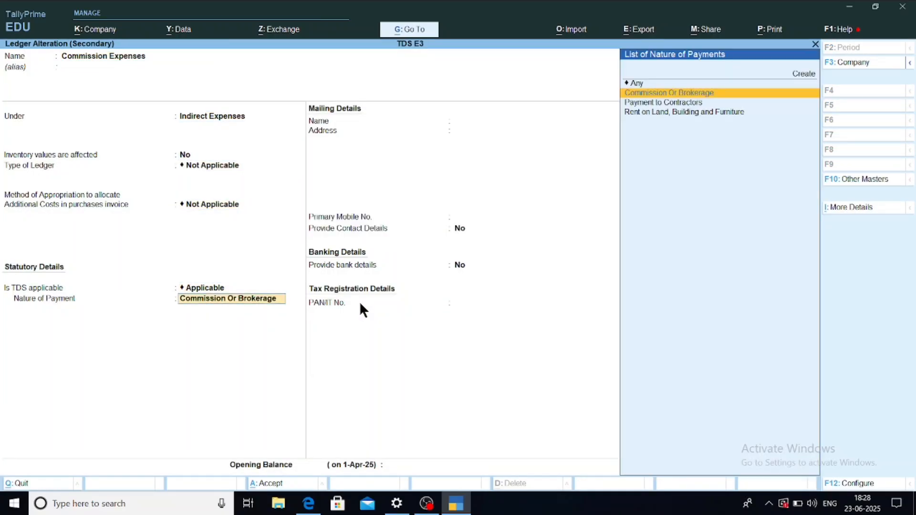
{"action": "key", "text": "ctrl+Return"}
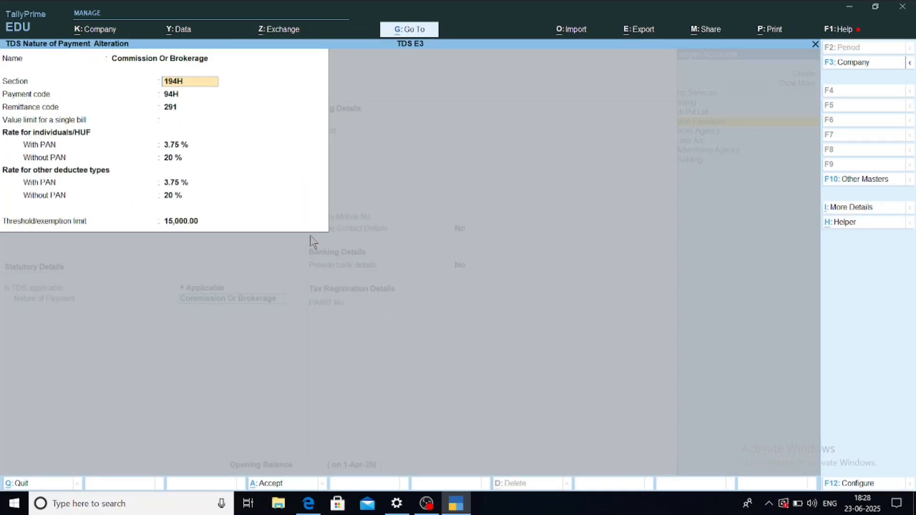
{"action": "key", "text": "Escape"}
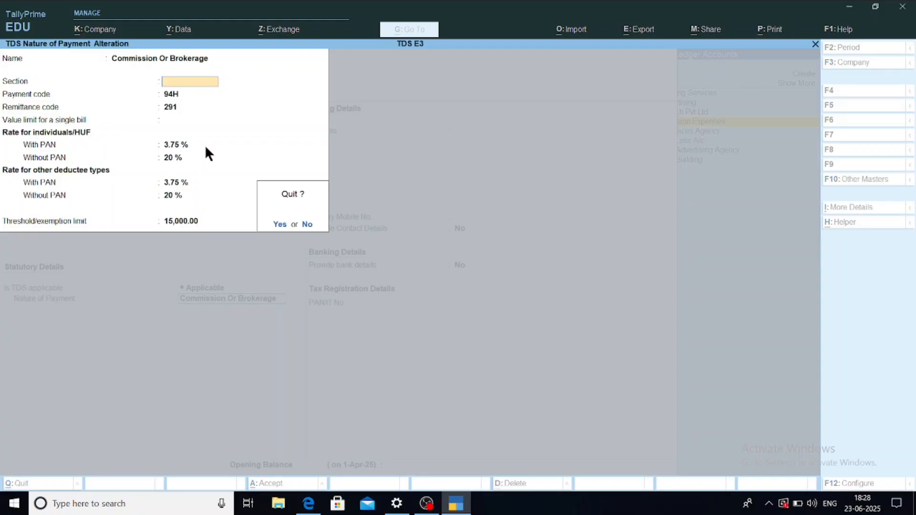
{"action": "key", "text": "Return"}
{"action": "key", "text": "BackSpace"}
{"action": "key", "text": "Escape"}
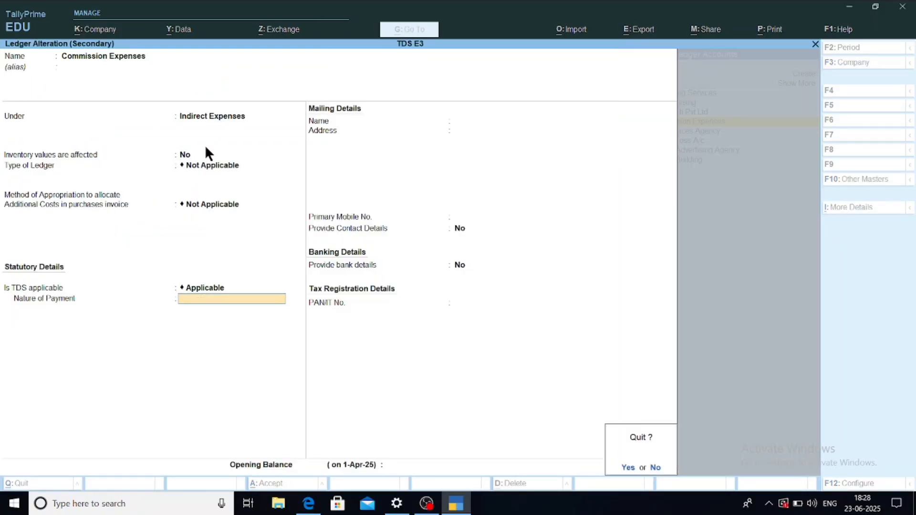
{"action": "key", "text": "Return"}
Step: Debit Commission Expenses 50,000 and credit AMR Tech Pvt Ltd with bills 50,000 Cr and 1,000 Dr
{"action": "key", "text": "Return"}
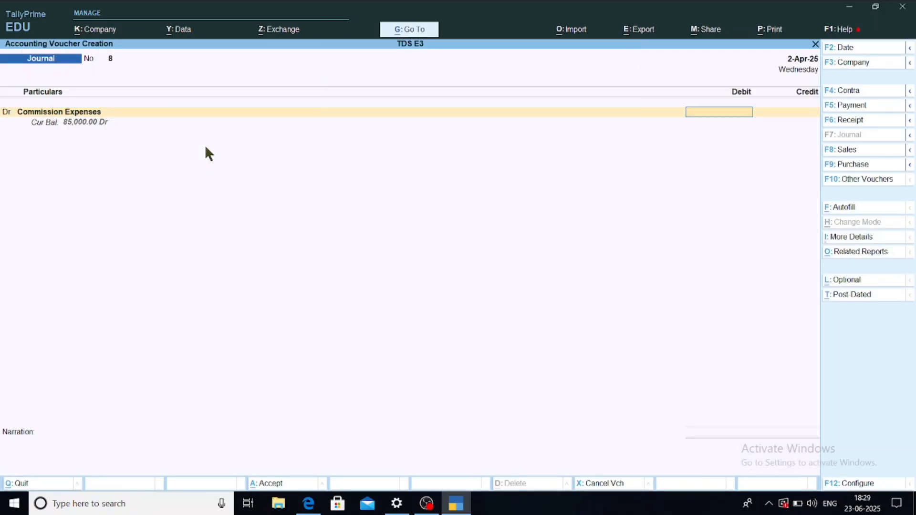
{"action": "type", "text": "50000"}
{"action": "key", "text": "Return"}
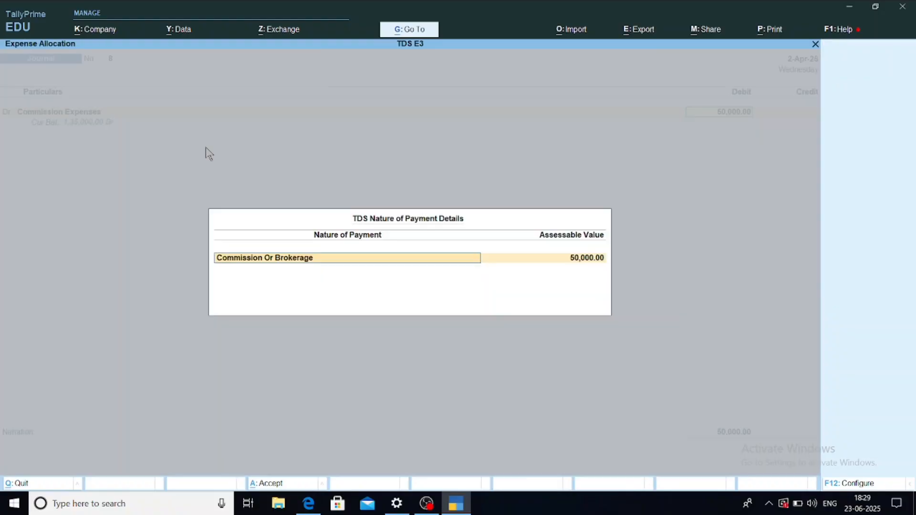
{"action": "key", "text": "Return"}
{"action": "key", "text": "Return"}
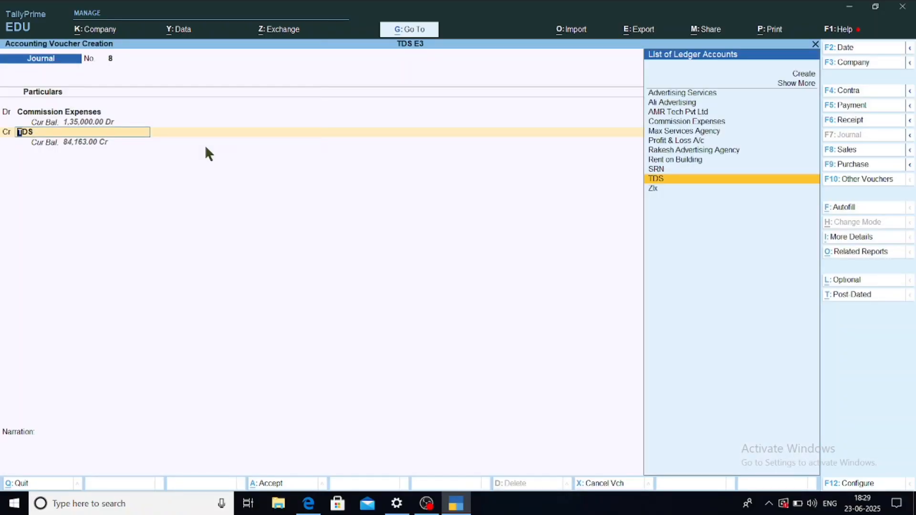
{"action": "type", "text": "Am"}
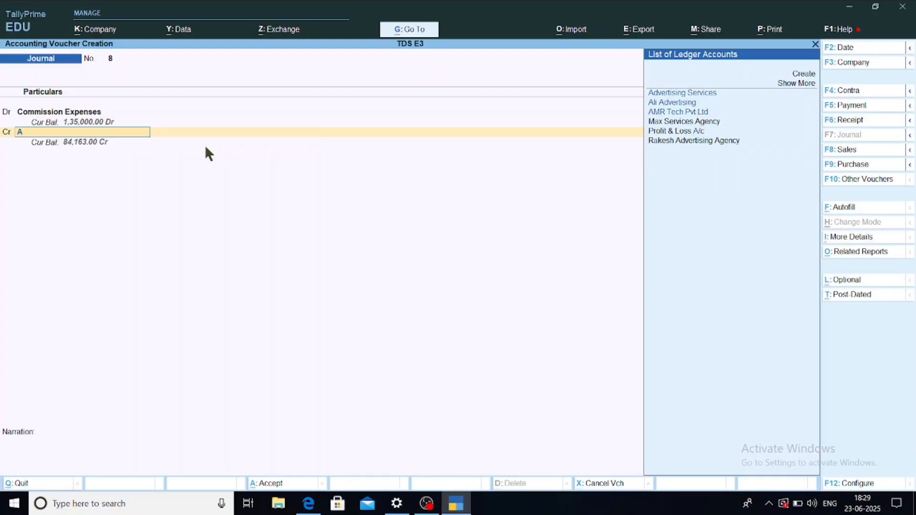
{"action": "key", "text": "Return"}
{"action": "key", "text": "Return"}
{"action": "key", "text": "Return"}
{"action": "key", "text": "Return"}
{"action": "key", "text": "Return"}
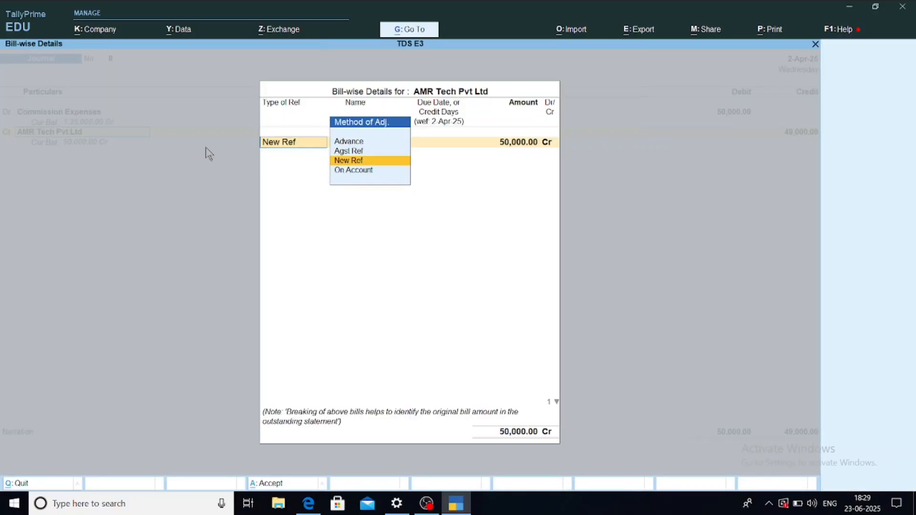
{"action": "key", "text": "Return"}
{"action": "key", "text": "Return"}
{"action": "key", "text": "Return"}
{"action": "key", "text": "Return"}
{"action": "key", "text": "Return"}
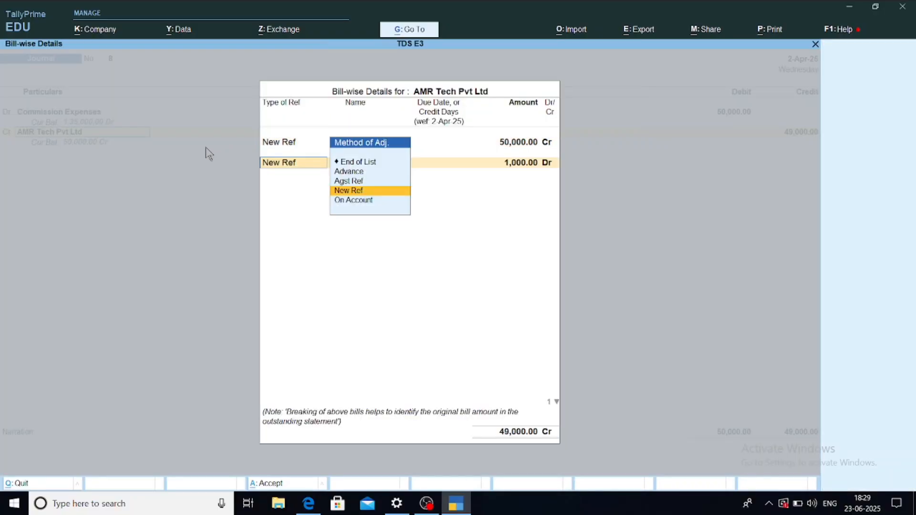
{"action": "key", "text": "Return"}
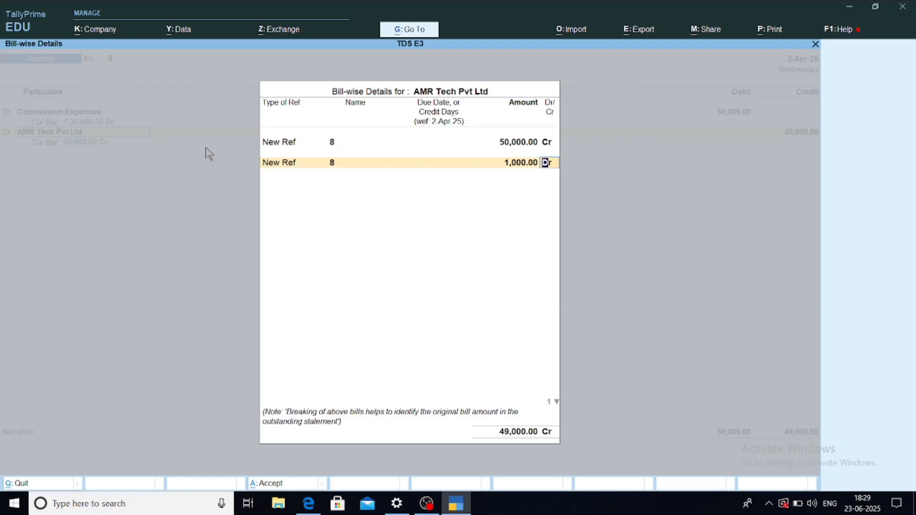
{"action": "key", "text": "Return"}
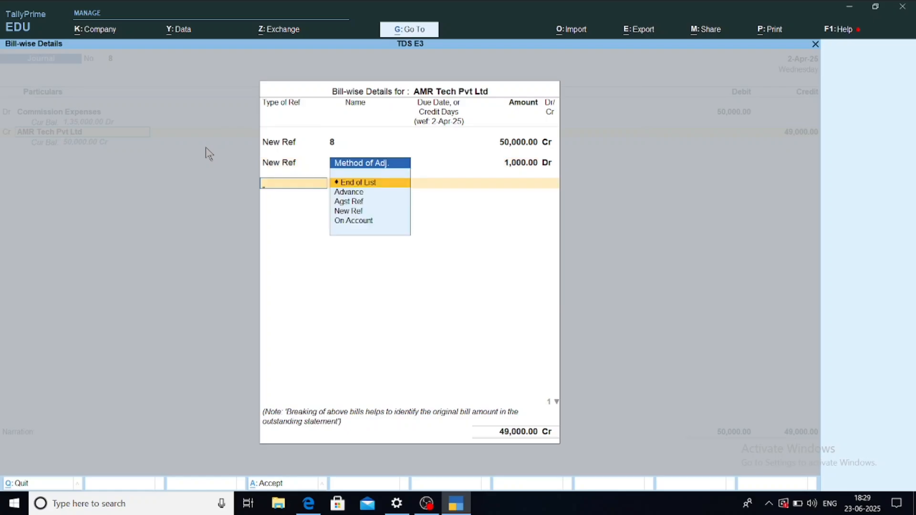
{"action": "key", "text": "Return"}
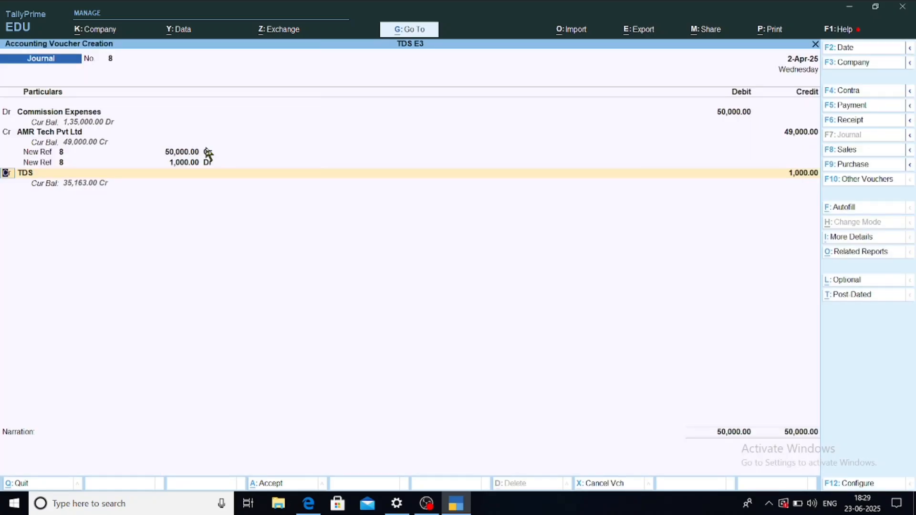
Step: Credit TDS 1,000 and save Journal No. 8
{"action": "key", "text": "Return"}
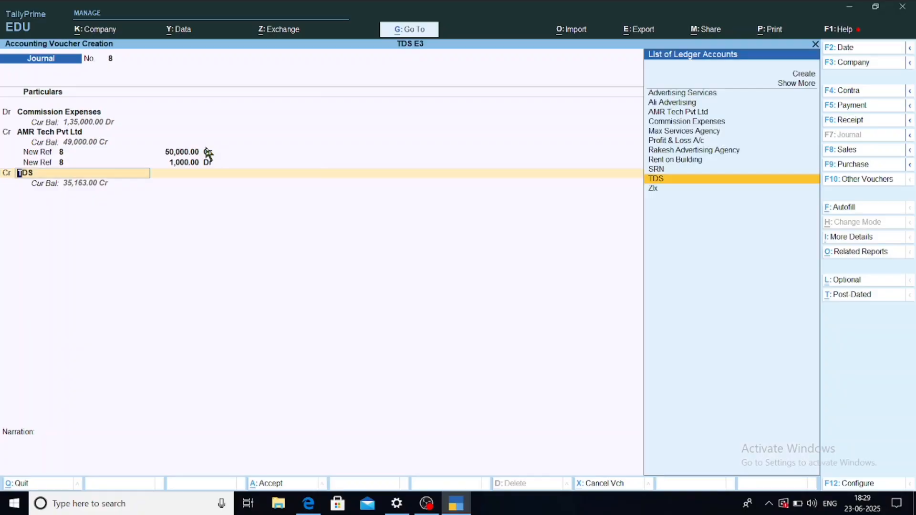
{"action": "key", "text": "Return"}
{"action": "key", "text": "Return"}
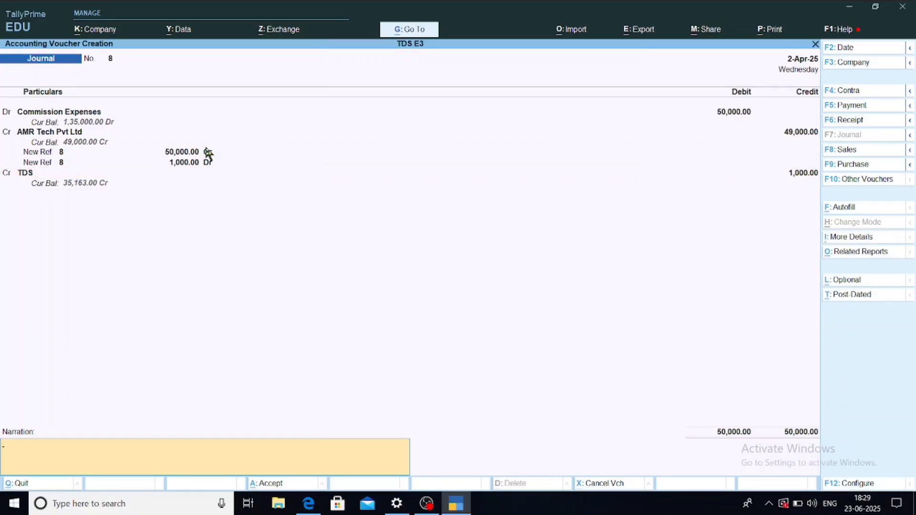
{"action": "key", "text": "Return"}
{"action": "key", "text": "Return"}
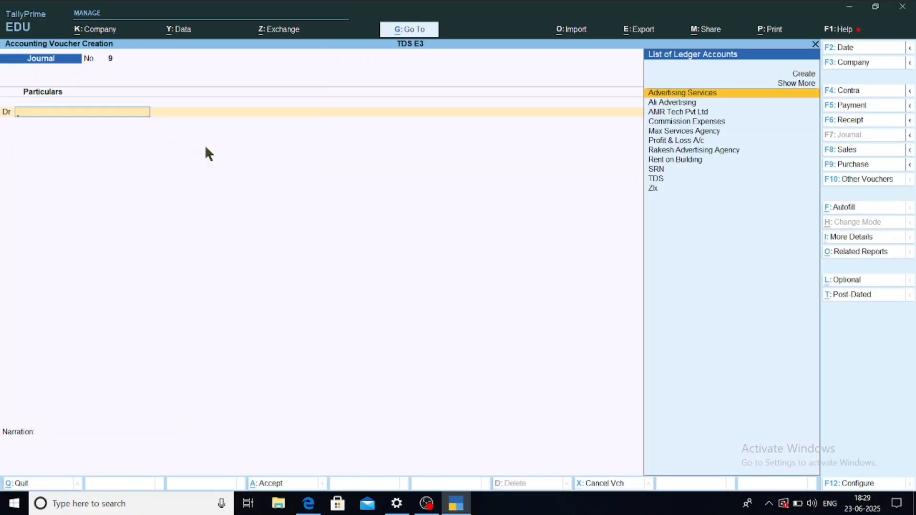
{"action": "key", "text": "alt+g"}
{"action": "type", "text": "Form"}
{"action": "key", "text": "Return"}
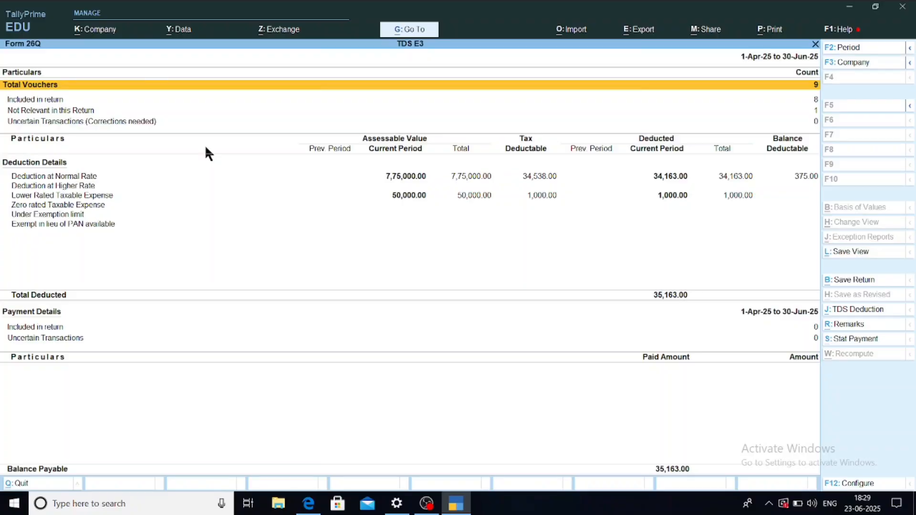
{"action": "key", "text": "Down"}
{"action": "key", "text": "Down"}
{"action": "key", "text": "Down"}
{"action": "key", "text": "Down"}
{"action": "key", "text": "Down"}
{"action": "key", "text": "Down"}
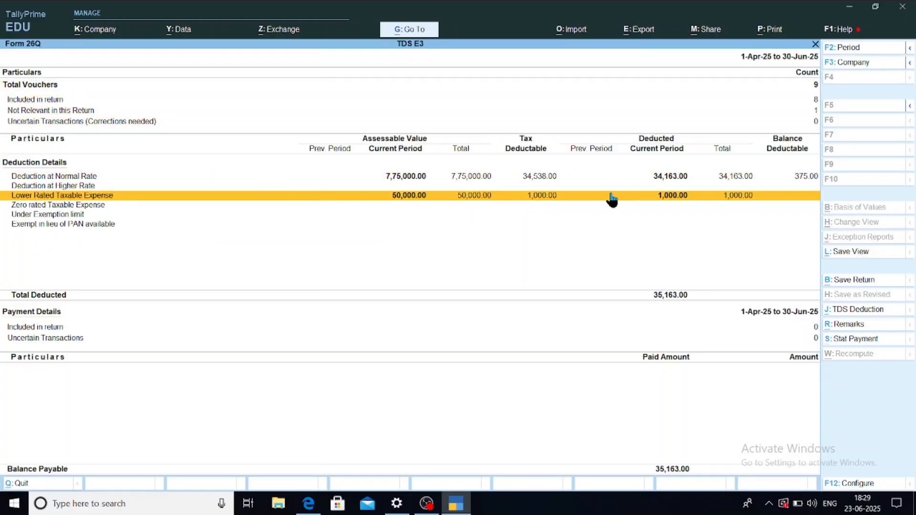
{"action": "key", "text": "Escape"}
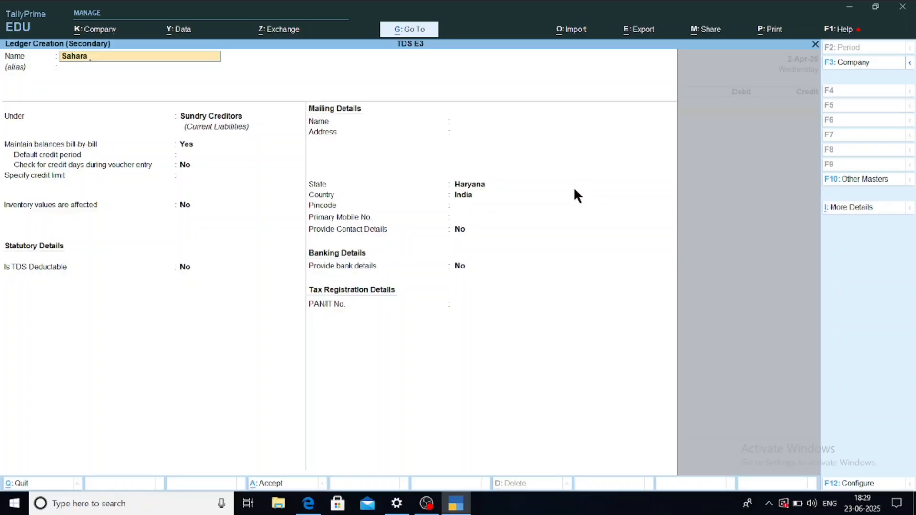
Step: Name the new ledger Sahara Co-Operative Society under Sundry Creditors
{"action": "type", "text": "Co-Operative Society"}
{"action": "key", "text": "Return"}
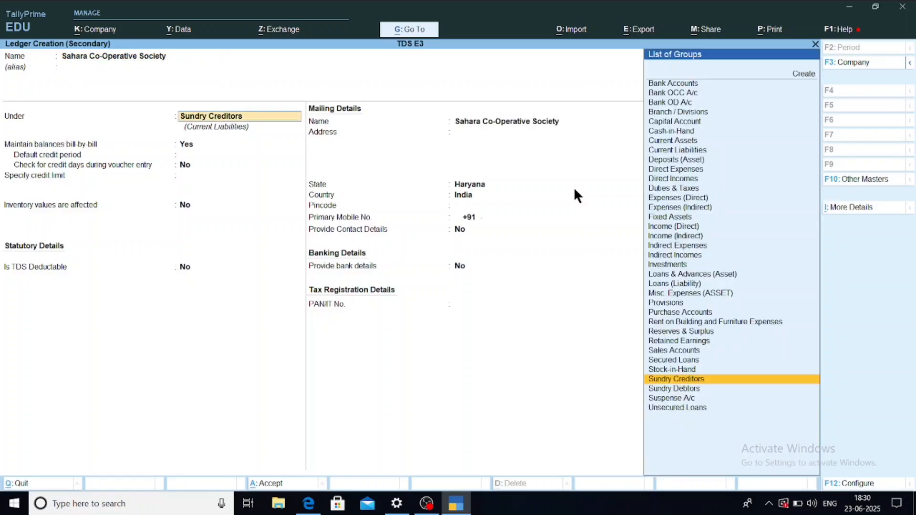
{"action": "key", "text": "Return"}
{"action": "key", "text": "Return"}
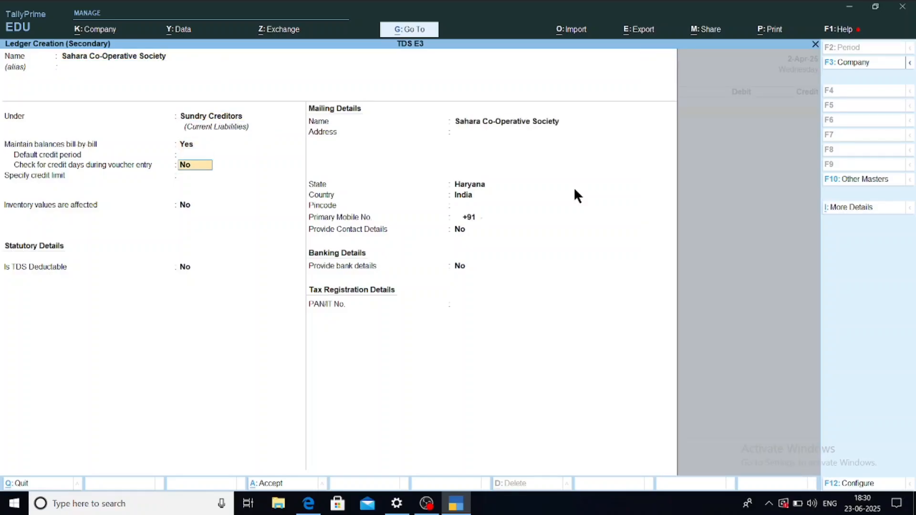
{"action": "key", "text": "Return"}
{"action": "key", "text": "Return"}
Step: Make it TDS deductible as Co-Operative Society - Resident with same-voucher deduction and advanced TDS entries
{"action": "type", "text": "y"}
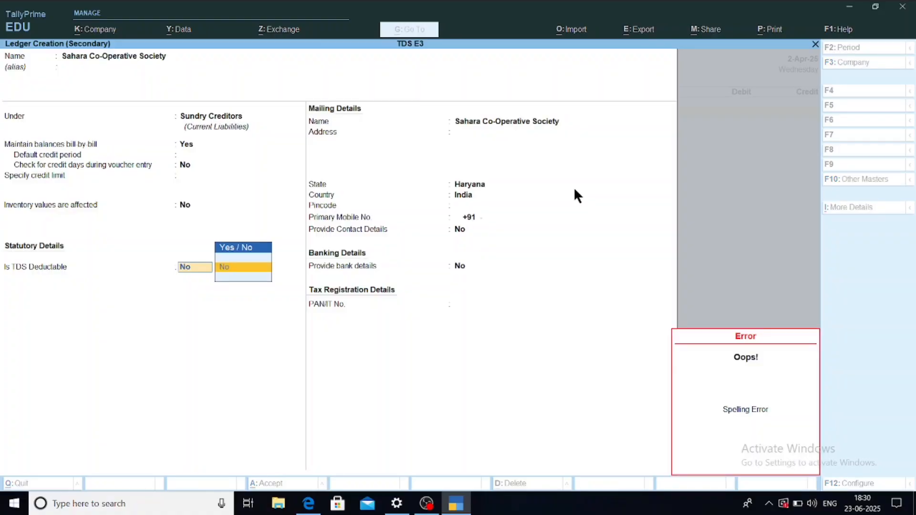
{"action": "key", "text": "Return"}
{"action": "type", "text": "Co"}
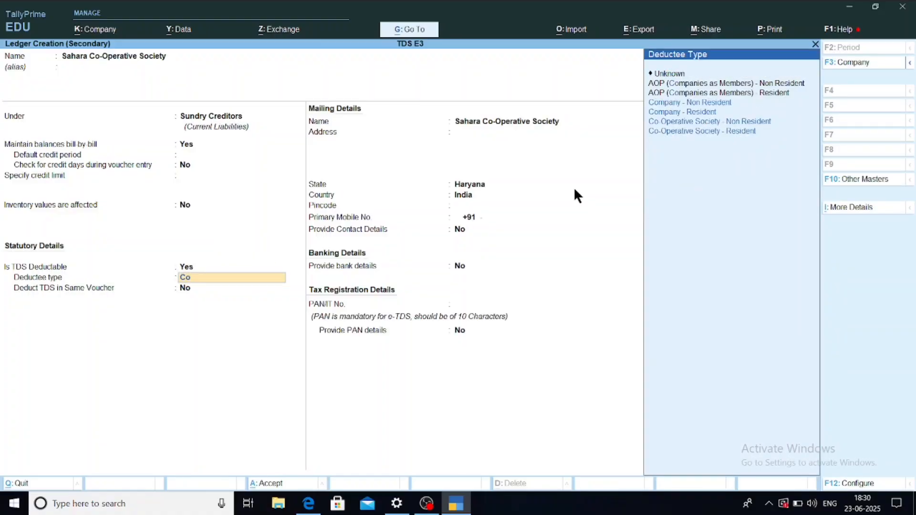
{"action": "key", "text": "Down"}
{"action": "key", "text": "Down"}
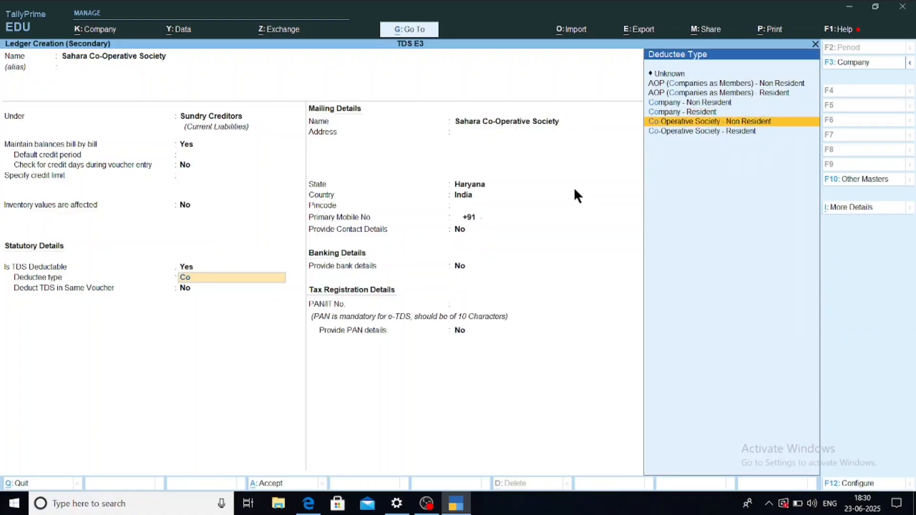
{"action": "key", "text": "Down"}
{"action": "key", "text": "Return"}
{"action": "key", "text": "Return"}
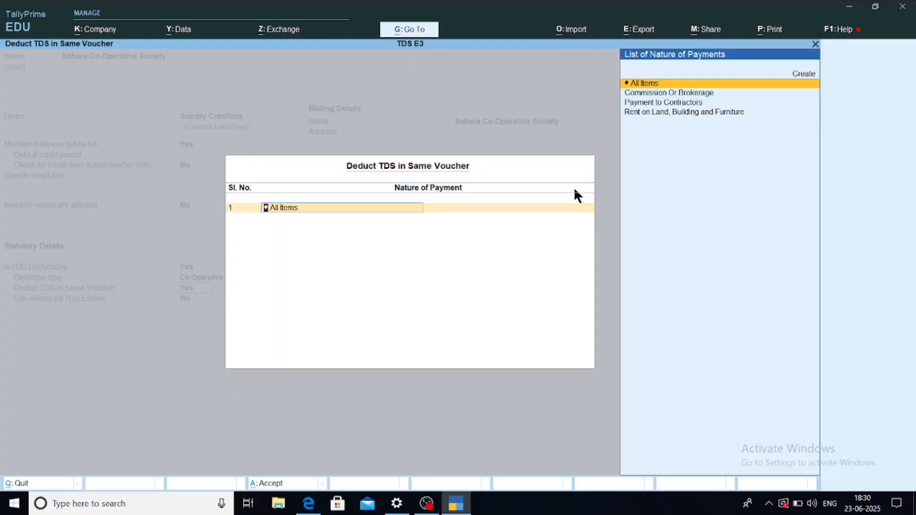
{"action": "key", "text": "Return"}
{"action": "key", "text": "y"}
Step: Add a 197A zero-rate certificate 197a 2(5)25-26 for Rent on Land, Building and Furniture
{"action": "key", "text": "Return"}
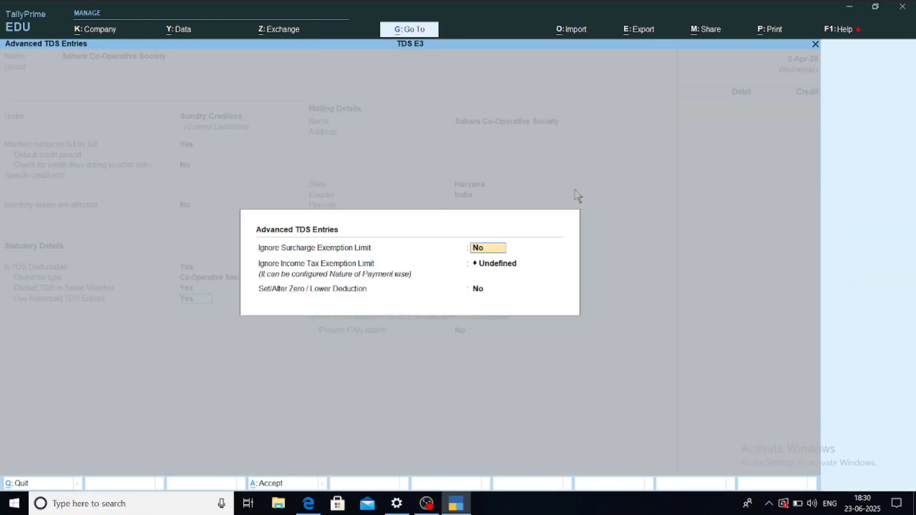
{"action": "key", "text": "Return"}
{"action": "key", "text": "Return"}
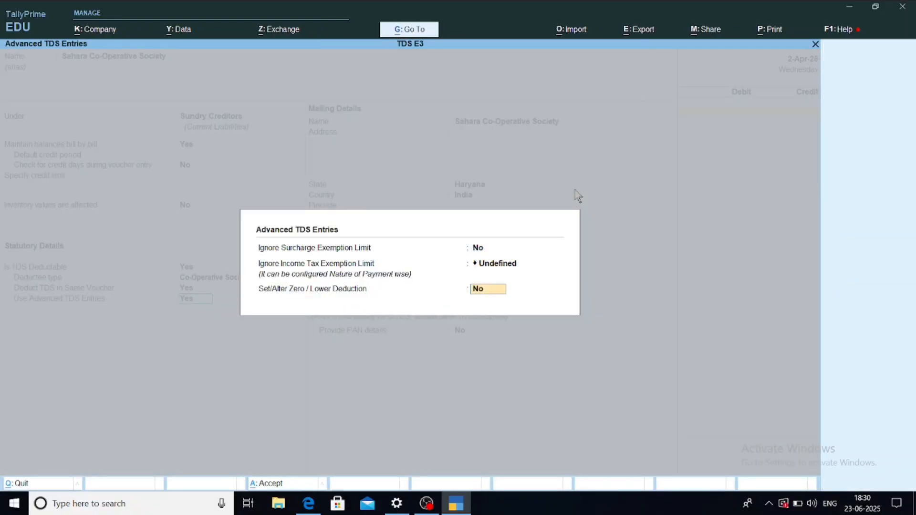
{"action": "type", "text": "y"}
{"action": "key", "text": "Return"}
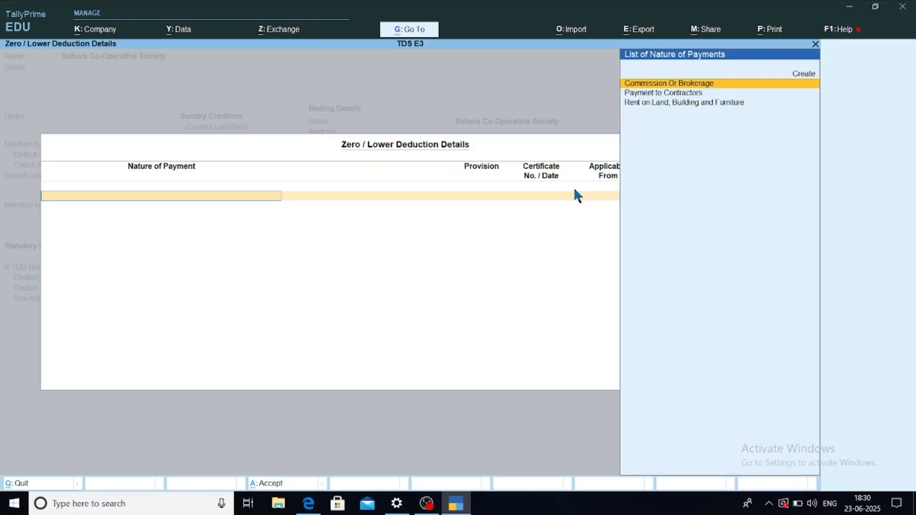
{"action": "key", "text": "Down"}
{"action": "key", "text": "Down"}
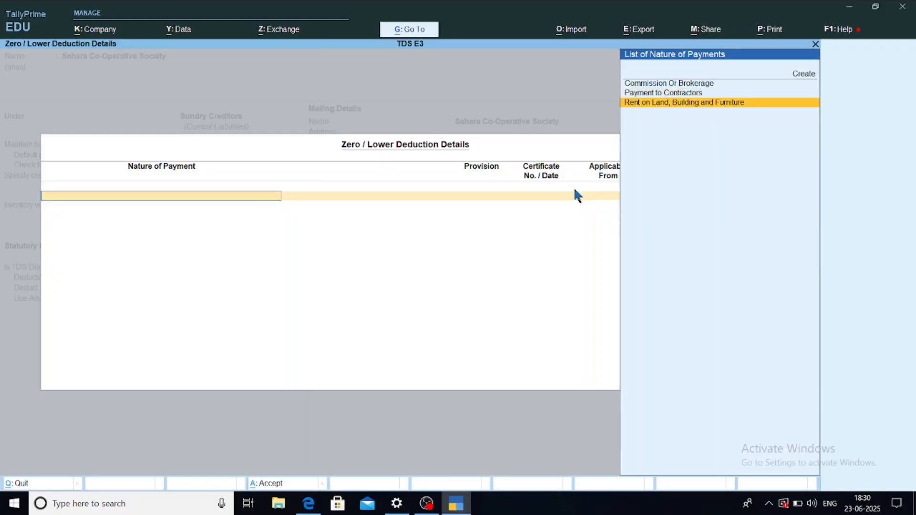
{"action": "key", "text": "Return"}
{"action": "key", "text": "Down"}
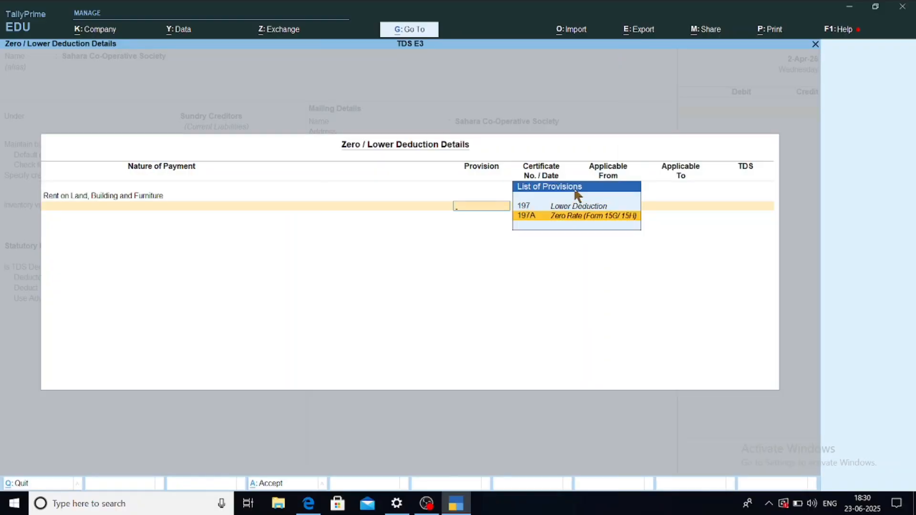
{"action": "key", "text": "Return"}
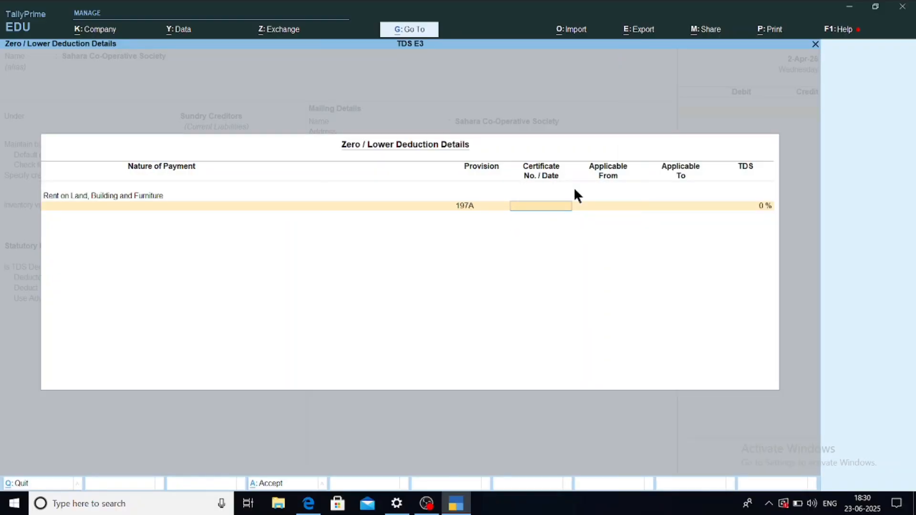
{"action": "type", "text": "197a 2(5)25-26"}
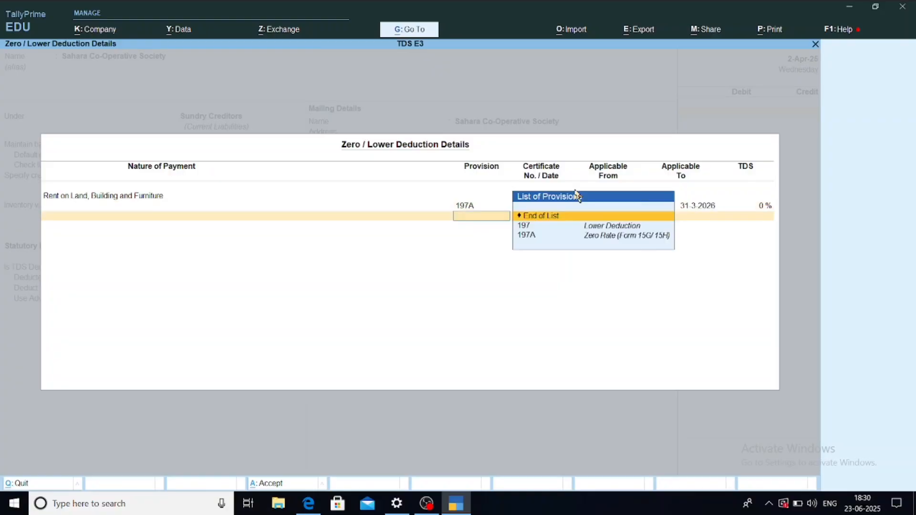
{"action": "key", "text": "BackSpace"}
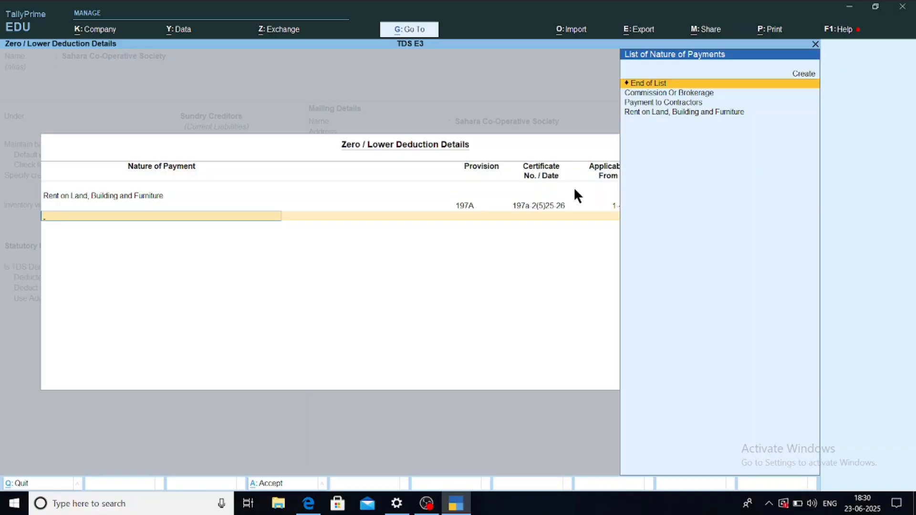
{"action": "key", "text": "Return"}
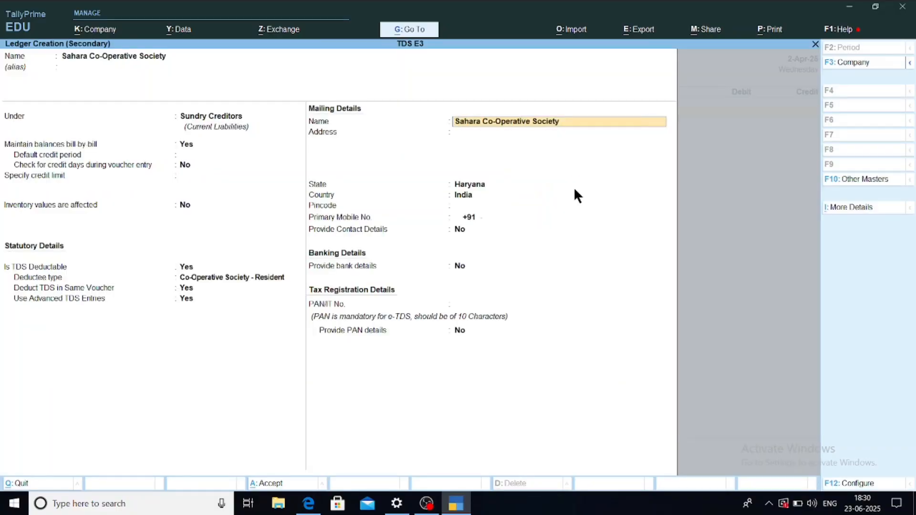
Step: Enter the society's PAN to complete the ledger
{"action": "key", "text": "Return"}
{"action": "key", "text": "Return"}
{"action": "key", "text": "Return"}
{"action": "key", "text": "Return"}
{"action": "key", "text": "Return"}
{"action": "key", "text": "Return"}
{"action": "key", "text": "Return"}
{"action": "key", "text": "Return"}
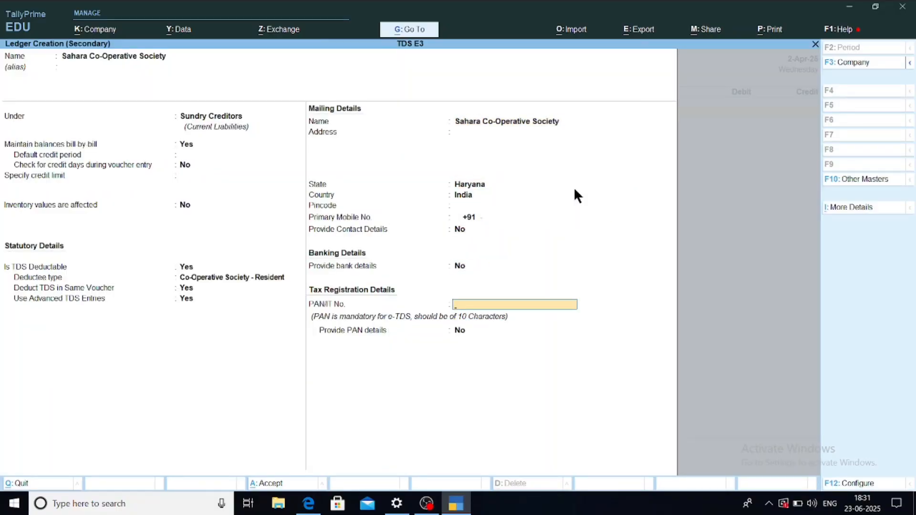
{"action": "type", "text": "AWDPF0087A"}
{"action": "key", "text": "Return"}
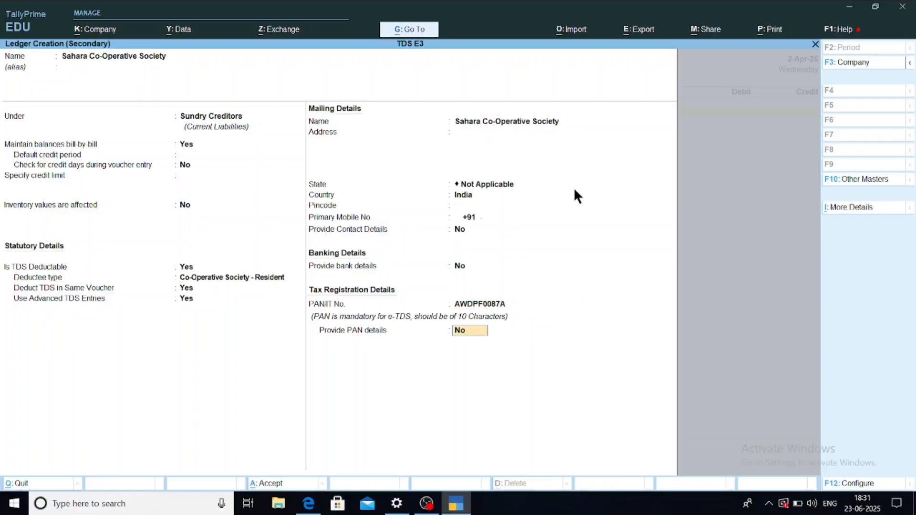
{"action": "key", "text": "Return"}
{"action": "key", "text": "Return"}
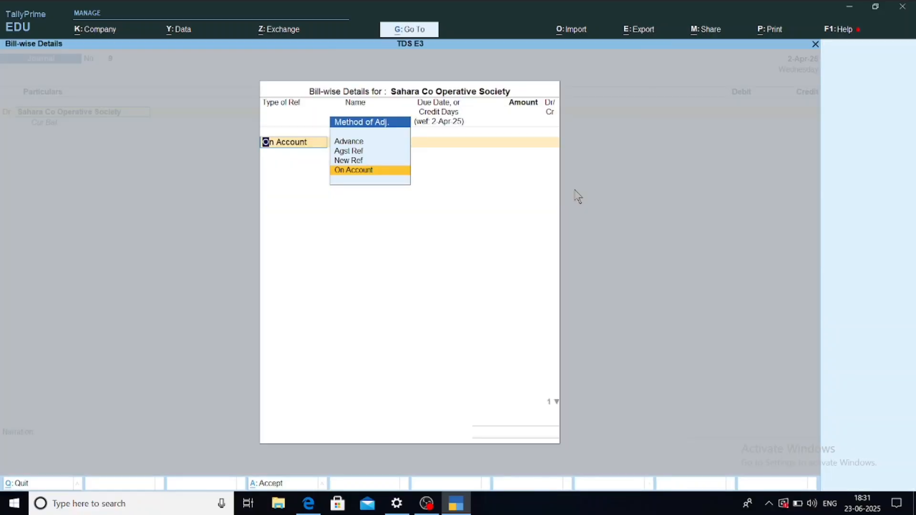
Step: Save the new party ledger and debit Rent on Building with 2,40,000
{"action": "key", "text": "Escape"}
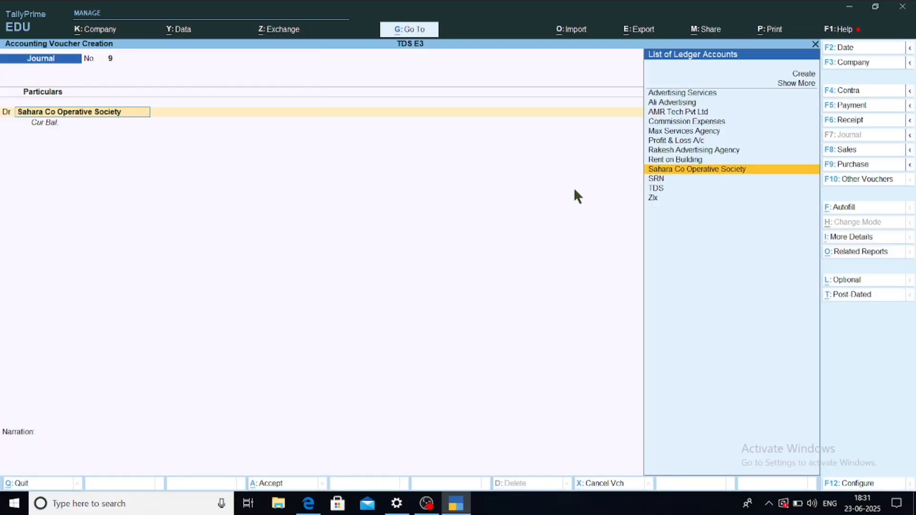
{"action": "type", "text": "Re"}
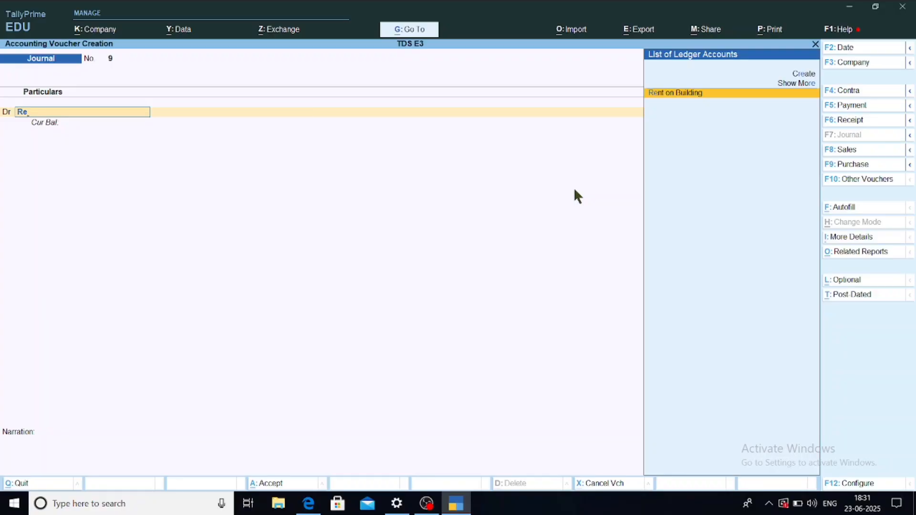
{"action": "key", "text": "Return"}
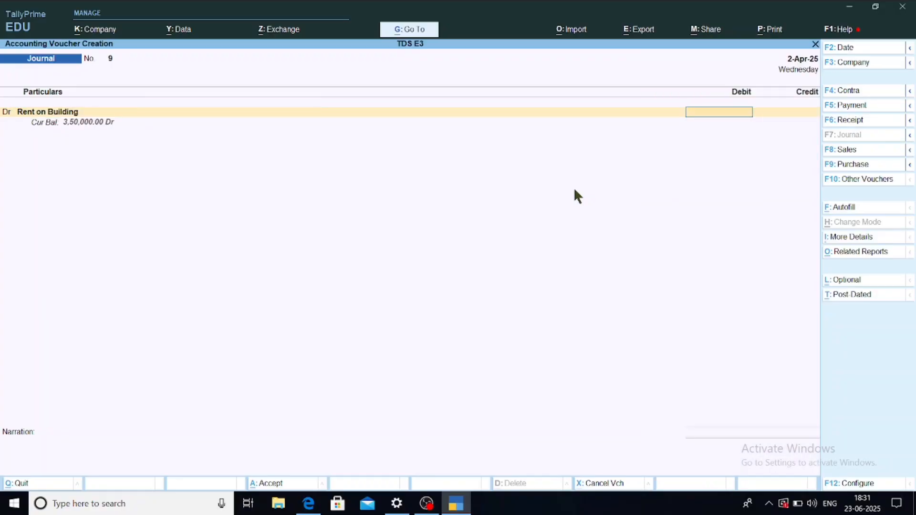
{"action": "type", "text": "240000"}
{"action": "key", "text": "Return"}
{"action": "key", "text": "Return"}
{"action": "key", "text": "Return"}
{"action": "key", "text": "Return"}
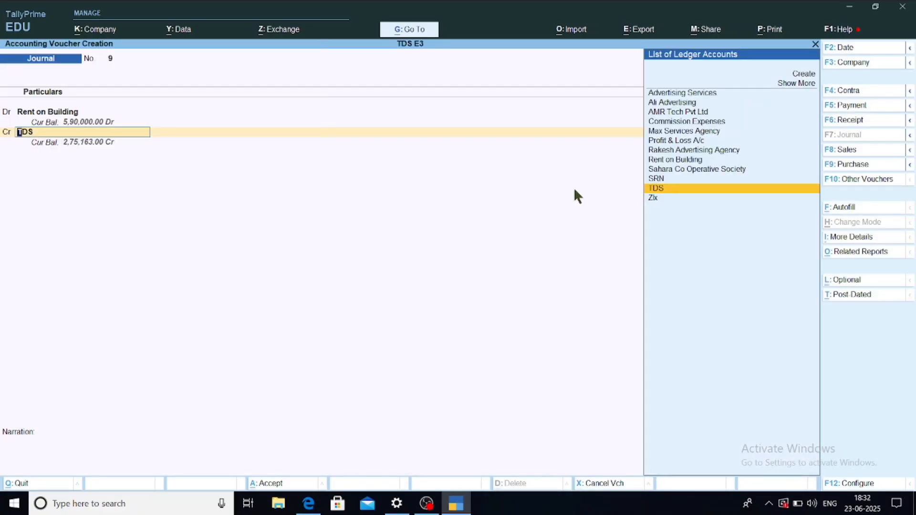
Step: Credit Sahara Co Operative Society 2,40,000 as a new bill reference and accept the voucher
{"action": "key", "text": "Up"}
{"action": "key", "text": "Up"}
{"action": "key", "text": "Return"}
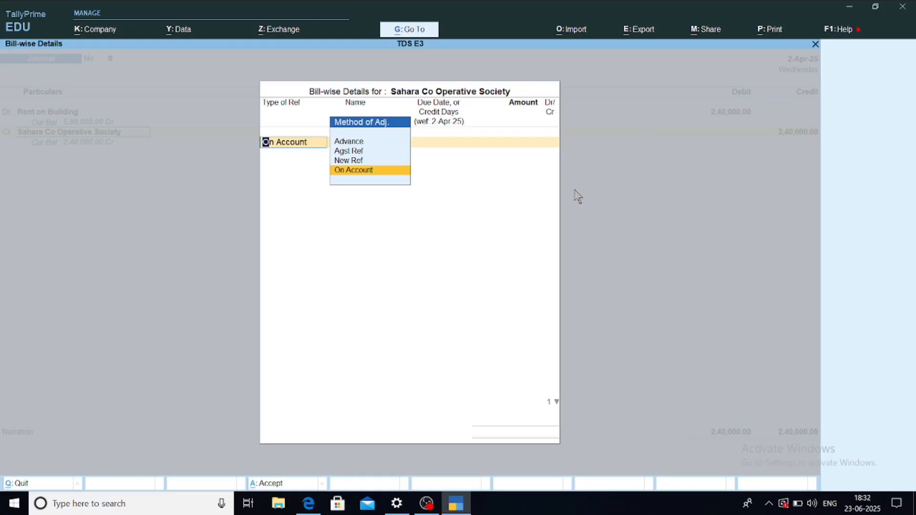
{"action": "key", "text": "Up"}
{"action": "key", "text": "Return"}
{"action": "key", "text": "Return"}
{"action": "key", "text": "Return"}
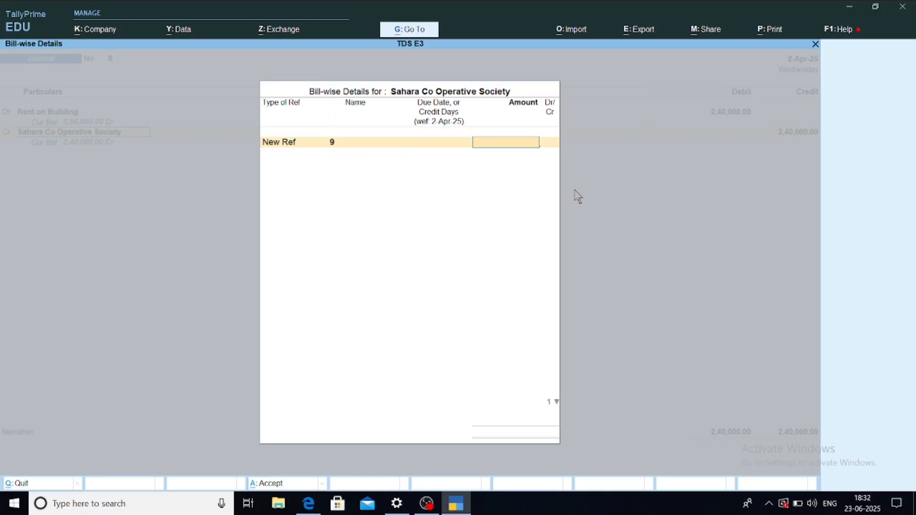
{"action": "type", "text": "240000"}
{"action": "key", "text": "Return"}
{"action": "key", "text": "Return"}
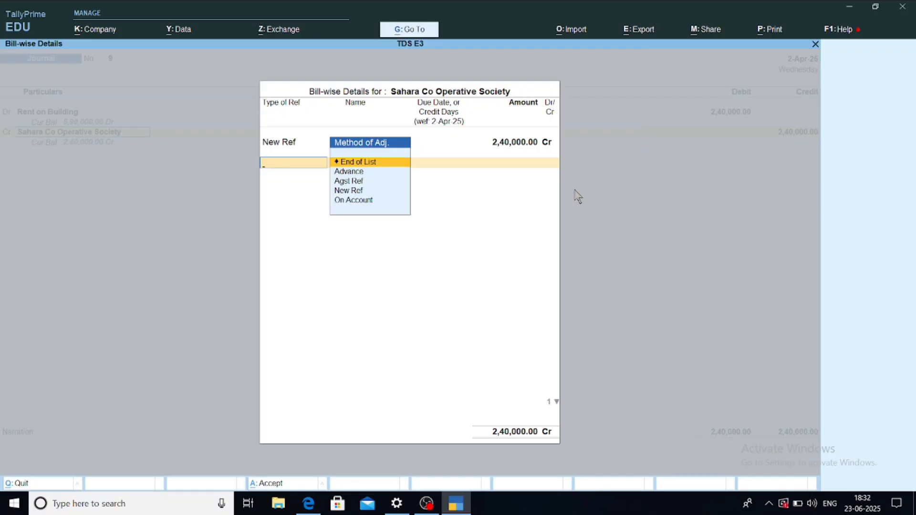
{"action": "key", "text": "Return"}
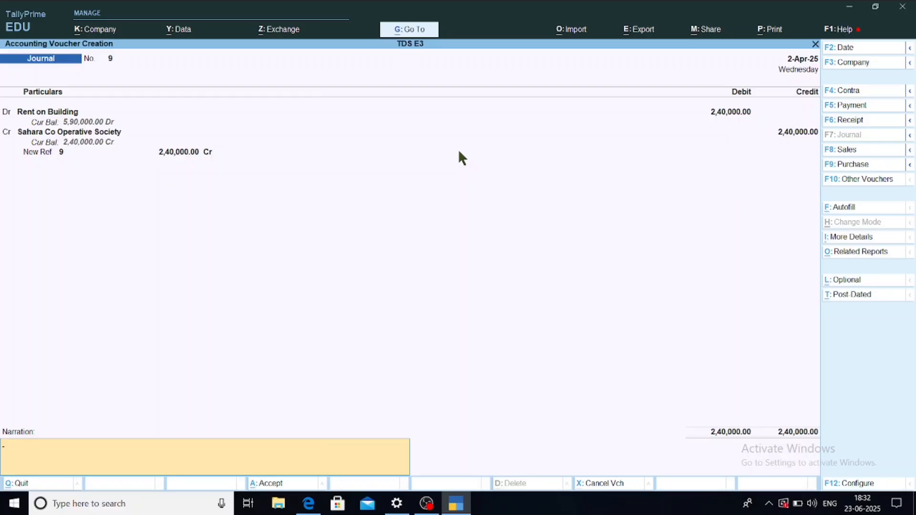
{"action": "key", "text": "Return"}
Step: Save Journal No. 9 and step through the new ledger A's fields, including TDS deductible
{"action": "key", "text": "Return"}
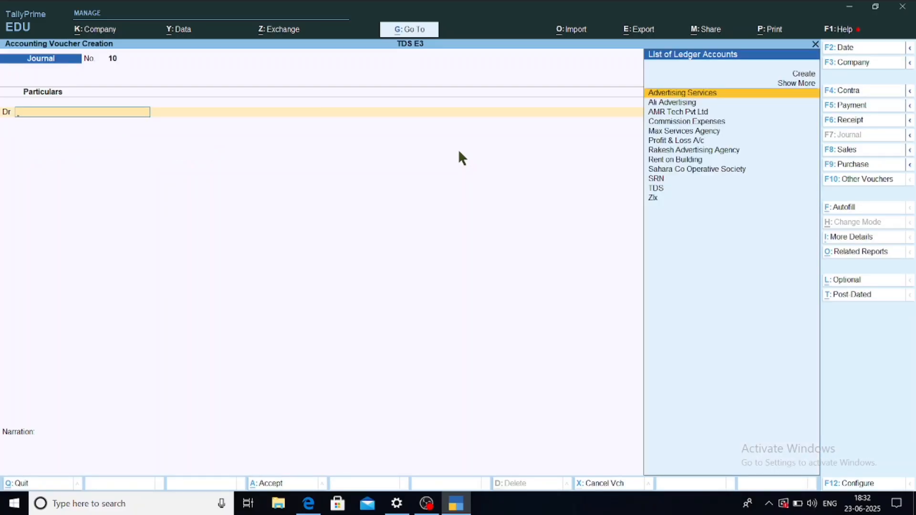
{"action": "key", "text": "Return"}
{"action": "key", "text": "Return"}
{"action": "key", "text": "Return"}
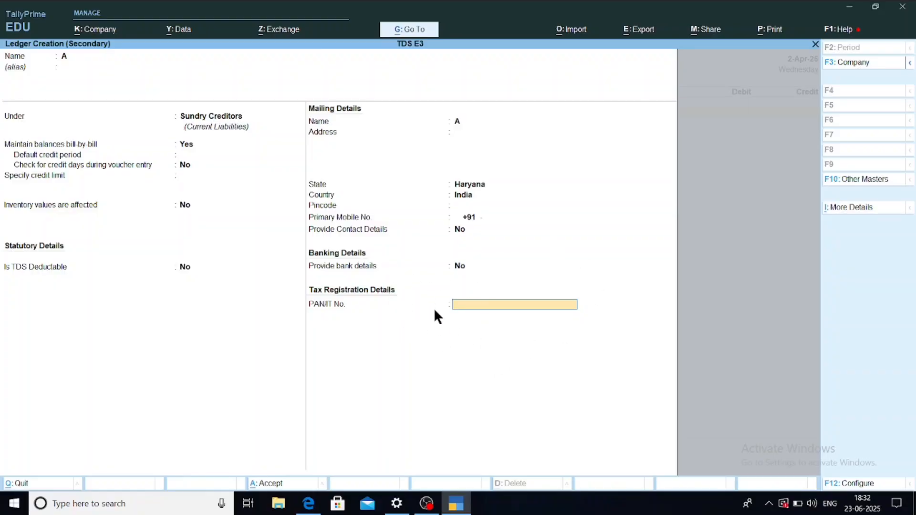
{"action": "key", "text": "Up"}
{"action": "key", "text": "Up"}
{"action": "key", "text": "Up"}
{"action": "key", "text": "Up"}
{"action": "key", "text": "Up"}
{"action": "key", "text": "Up"}
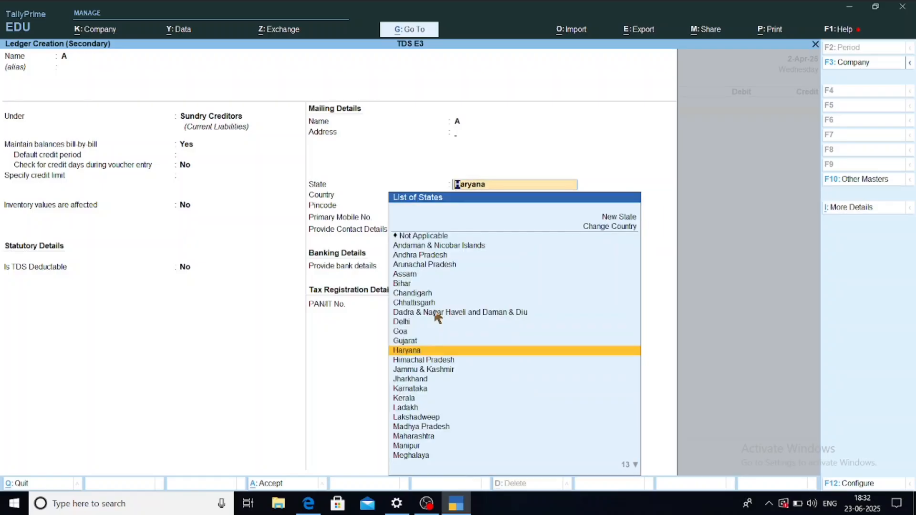
{"action": "key", "text": "BackSpace"}
{"action": "key", "text": "BackSpace"}
{"action": "key", "text": "BackSpace"}
{"action": "key", "text": "BackSpace"}
{"action": "key", "text": "BackSpace"}
{"action": "key", "text": "BackSpace"}
{"action": "key", "text": "BackSpace"}
{"action": "key", "text": "BackSpace"}
{"action": "key", "text": "BackSpace"}
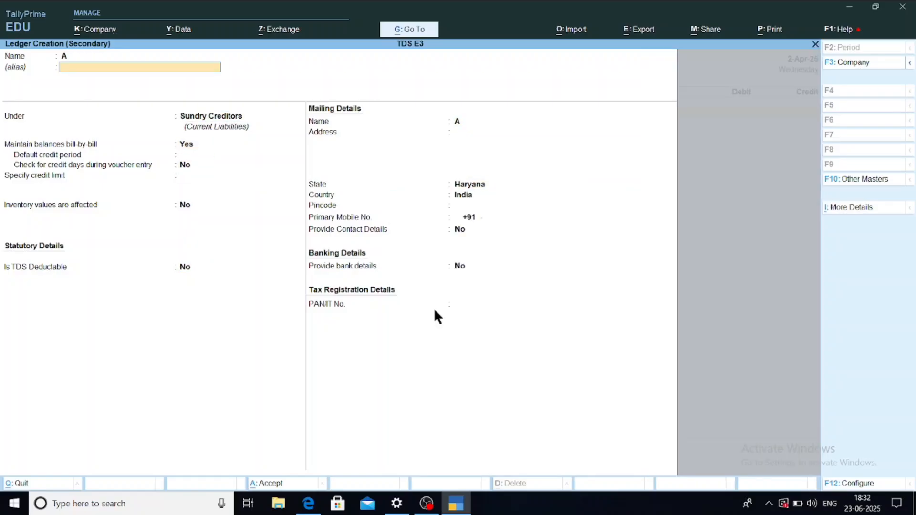
{"action": "key", "text": "Return"}
{"action": "key", "text": "Return"}
{"action": "key", "text": "Return"}
{"action": "key", "text": "Return"}
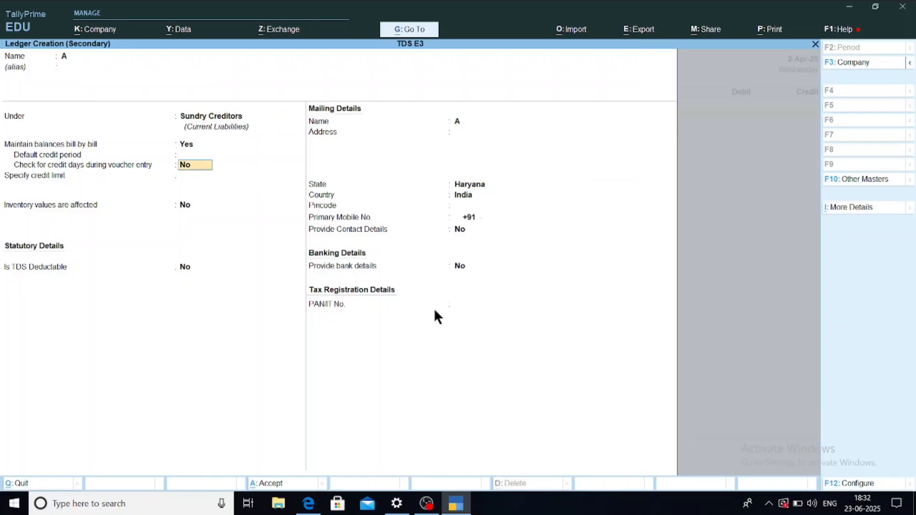
{"action": "key", "text": "Return"}
{"action": "key", "text": "Return"}
{"action": "type", "text": "y"}
{"action": "key", "text": "Return"}
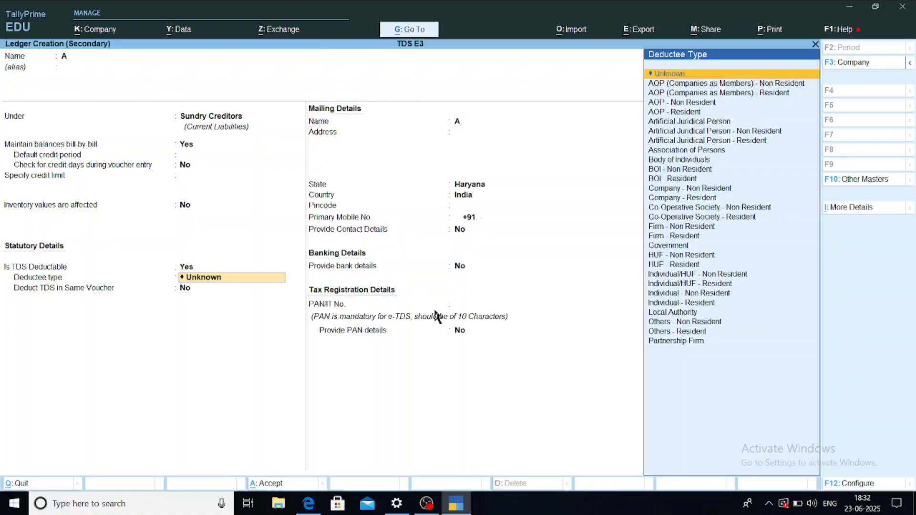
{"action": "type", "text": "c"}
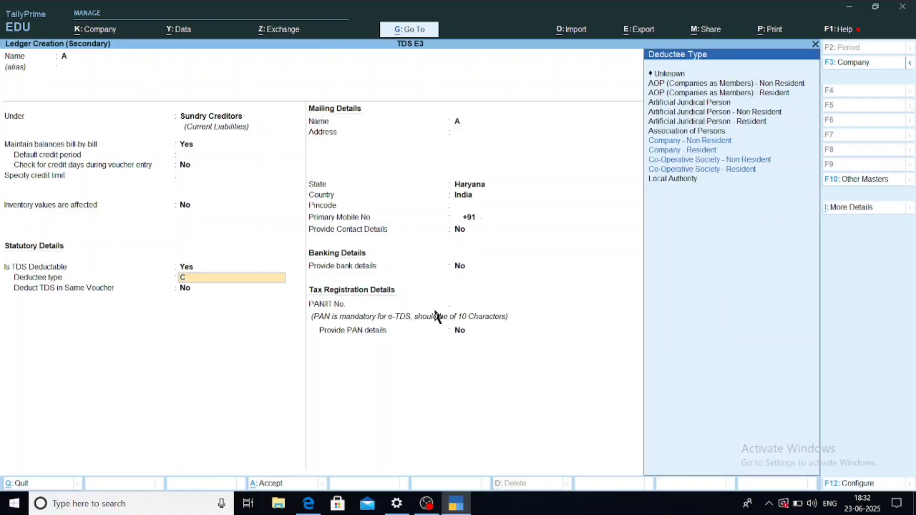
{"action": "type", "text": "o"}
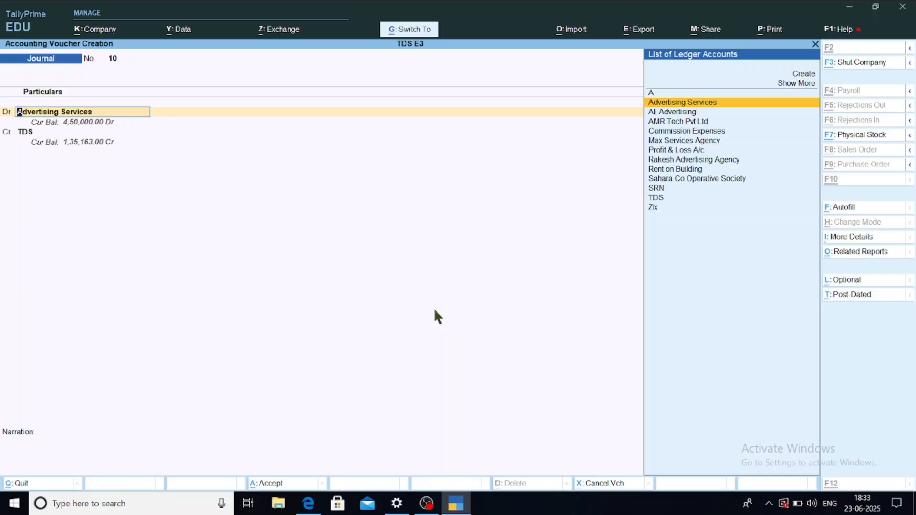
Step: Clear Advertising Services' Section and Nature of Payment, then quit without saving back to the voucher
{"action": "key", "text": "ctrl+Return"}
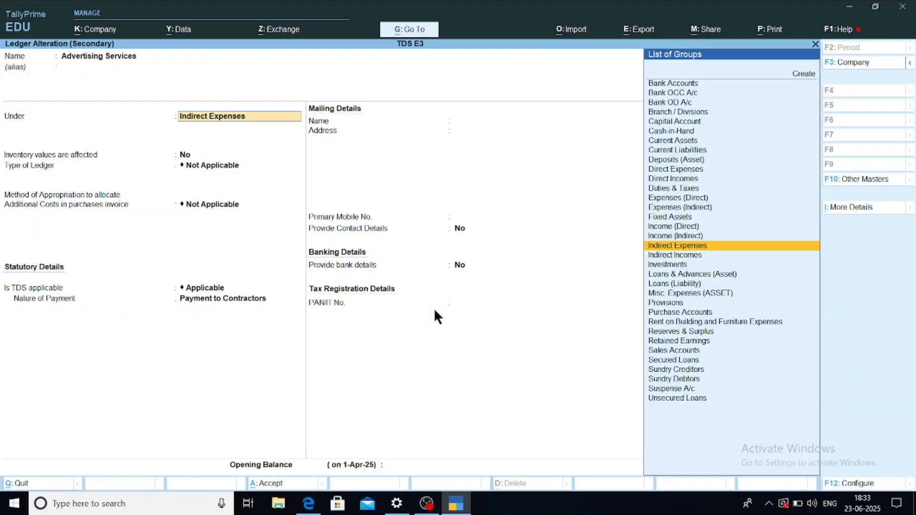
{"action": "key", "text": "Return"}
{"action": "key", "text": "Return"}
{"action": "key", "text": "Return"}
{"action": "key", "text": "Return"}
{"action": "key", "text": "Return"}
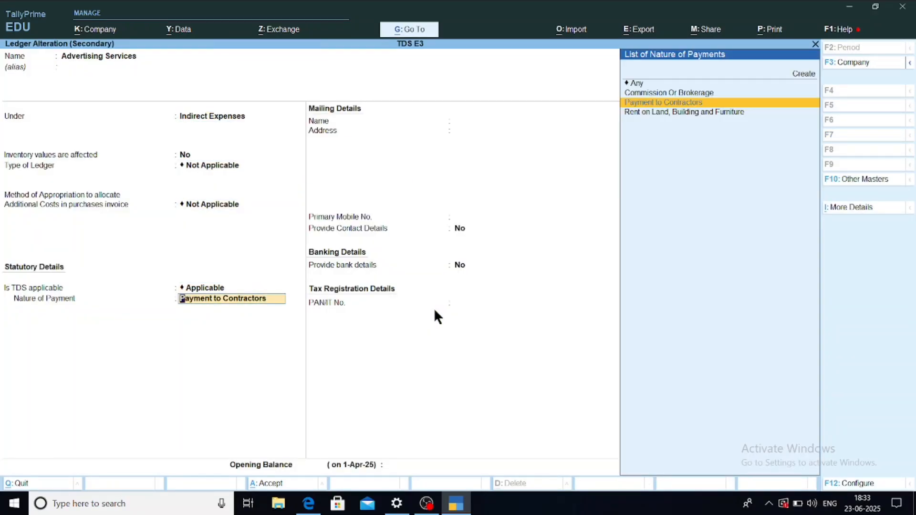
{"action": "key", "text": "ctrl+Return"}
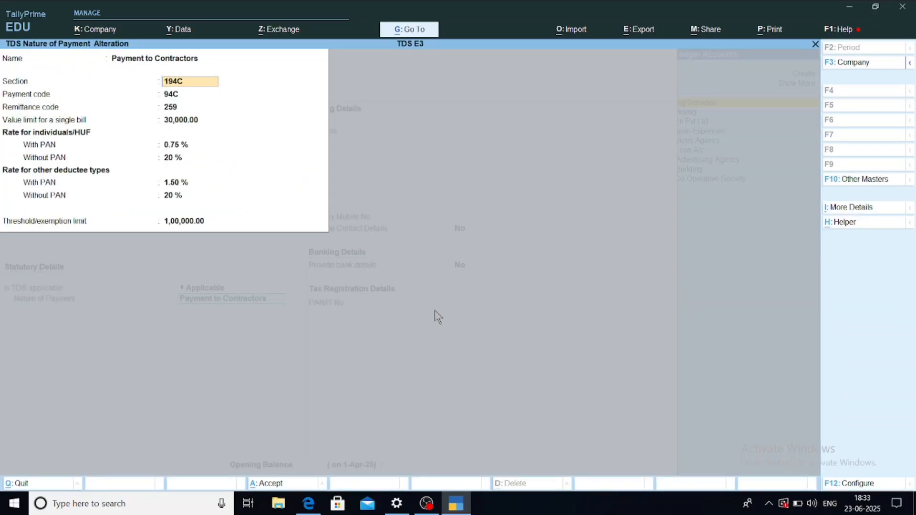
{"action": "key", "text": "BackSpace"}
{"action": "key", "text": "Escape"}
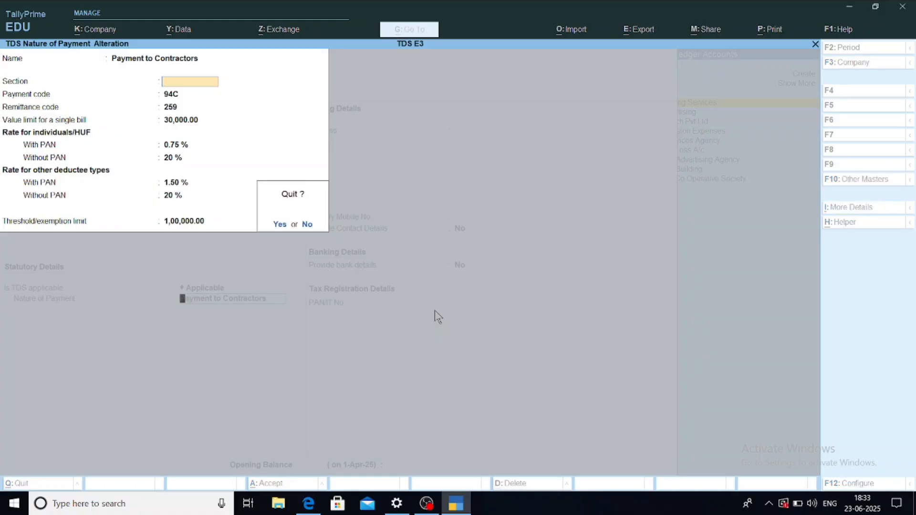
{"action": "key", "text": "Return"}
{"action": "key", "text": "BackSpace"}
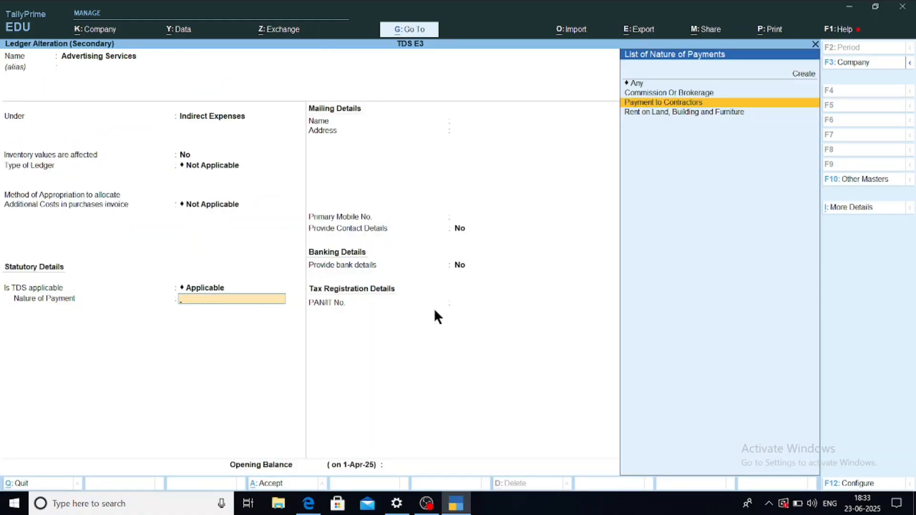
{"action": "key", "text": "Escape"}
{"action": "key", "text": "Return"}
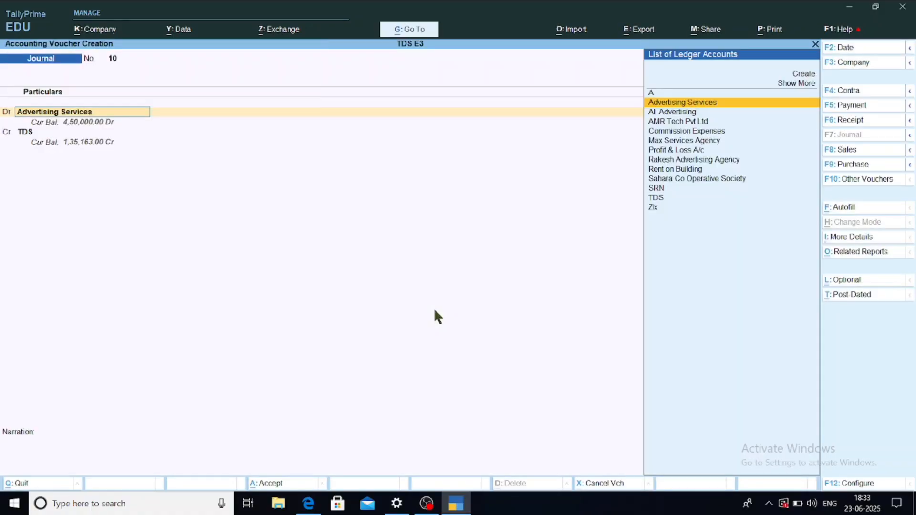
Step: Debit Advertising Services 1,20,000 with a TDS assessable value of 120000
{"action": "key", "text": "Return"}
{"action": "type", "text": "1,20,00"}
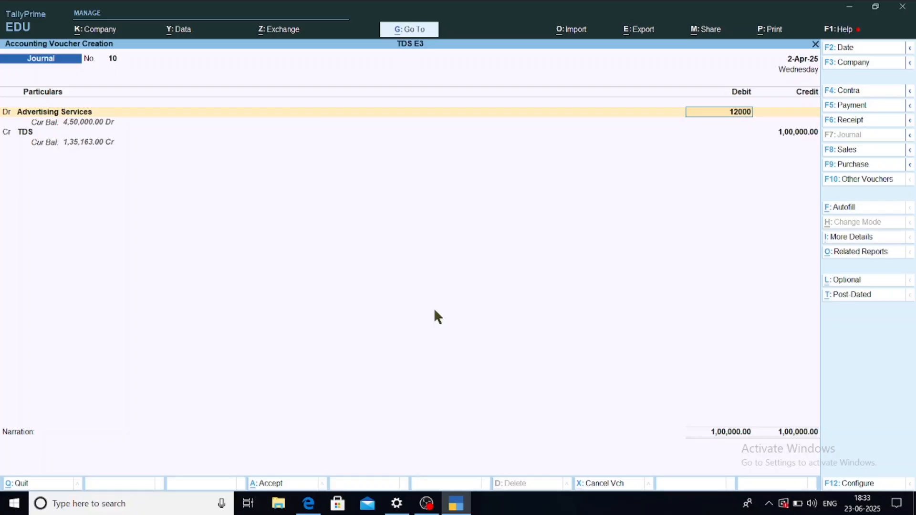
{"action": "type", "text": "0"}
{"action": "key", "text": "Return"}
{"action": "key", "text": "Return"}
{"action": "key", "text": "Return"}
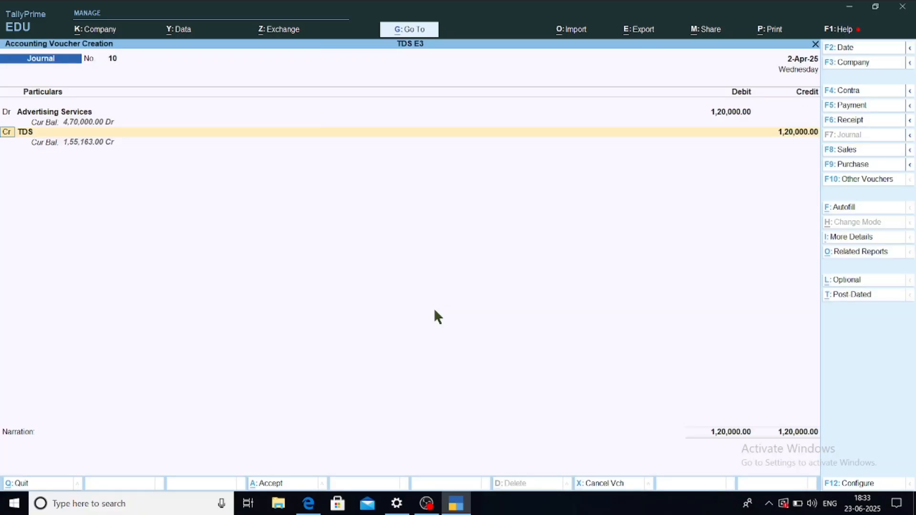
{"action": "key", "text": "BackSpace"}
{"action": "key", "text": "Return"}
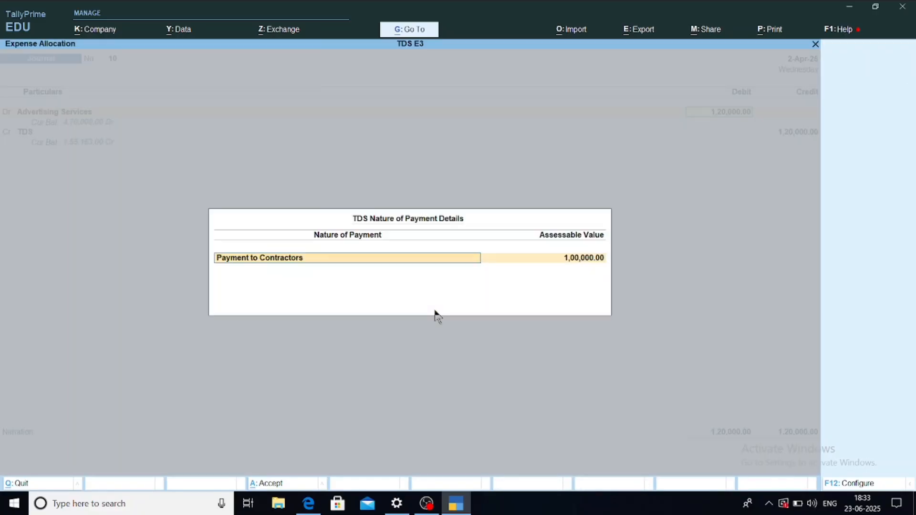
{"action": "key", "text": "Return"}
{"action": "type", "text": "120000"}
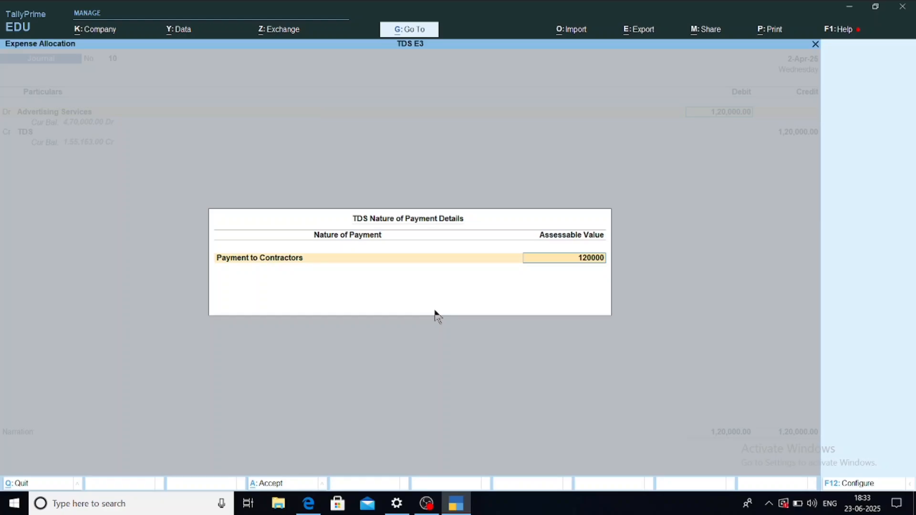
{"action": "key", "text": "Return"}
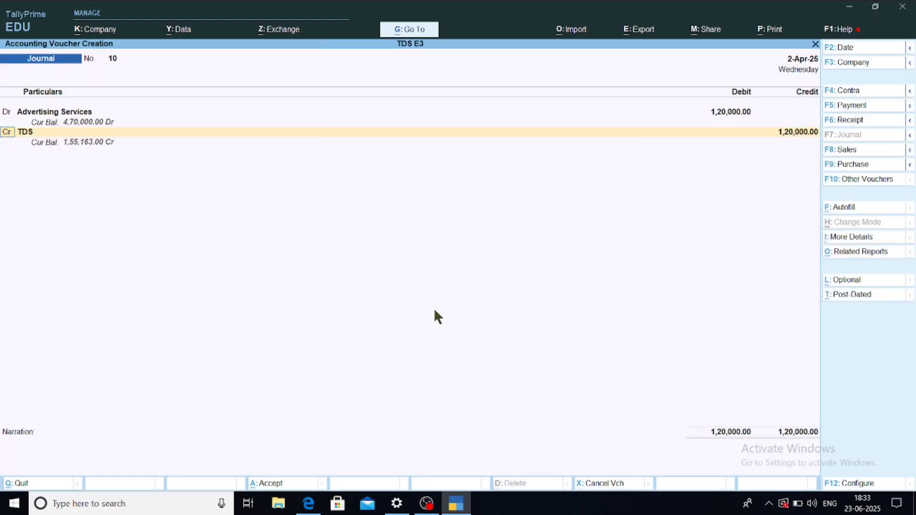
{"action": "key", "text": "Return"}
Step: Credit party A using New Ref 10 bill rows, including a 24,000 Dr row
{"action": "key", "text": "Up"}
{"action": "key", "text": "Up"}
{"action": "key", "text": "Up"}
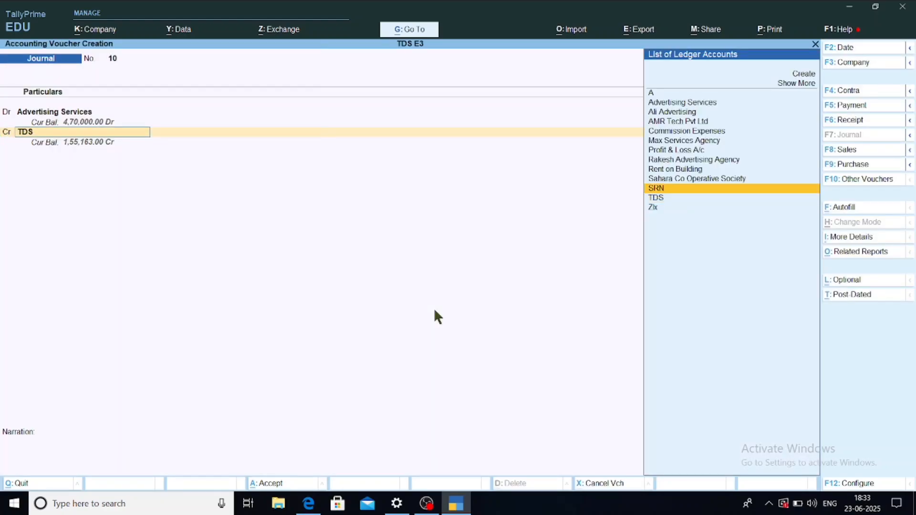
{"action": "key", "text": "Up"}
{"action": "key", "text": "Up"}
{"action": "key", "text": "Up"}
{"action": "key", "text": "Up"}
{"action": "key", "text": "Up"}
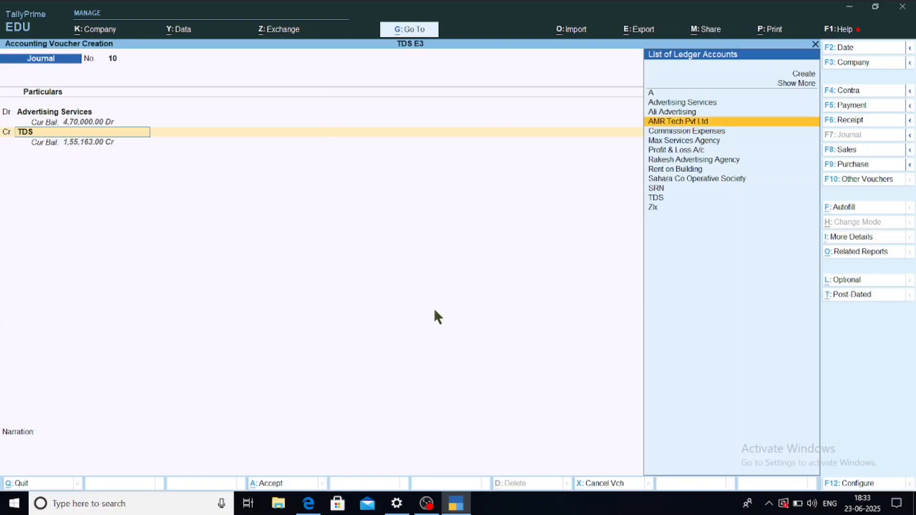
{"action": "key", "text": "Down"}
{"action": "key", "text": "Up"}
{"action": "key", "text": "Up"}
{"action": "key", "text": "Down"}
{"action": "key", "text": "Down"}
{"action": "key", "text": "Down"}
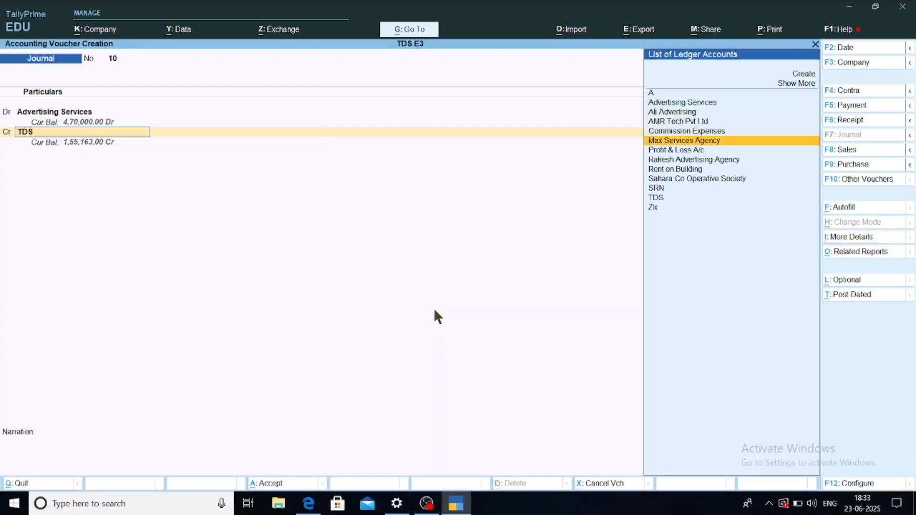
{"action": "key", "text": "Up"}
{"action": "key", "text": "Up"}
{"action": "key", "text": "Up"}
{"action": "key", "text": "Up"}
{"action": "key", "text": "Up"}
{"action": "key", "text": "Return"}
{"action": "key", "text": "Return"}
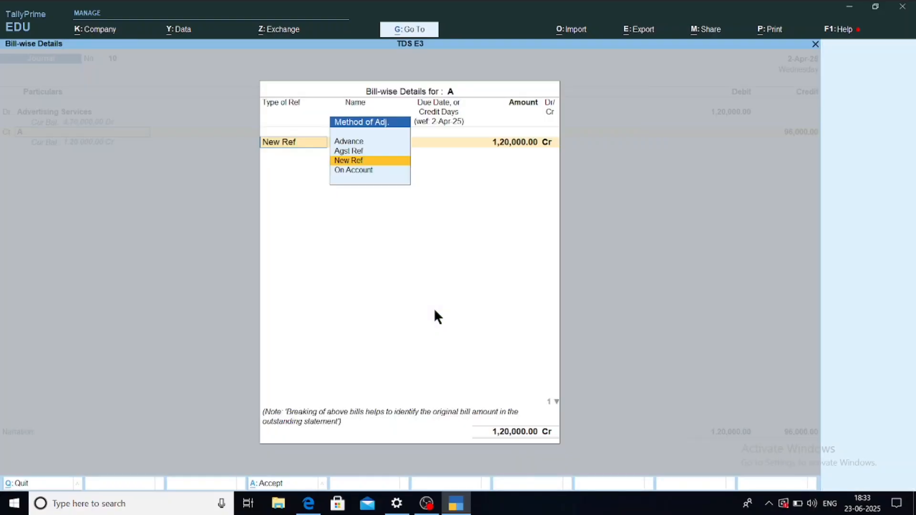
{"action": "key", "text": "Return"}
{"action": "key", "text": "Return"}
{"action": "key", "text": "Return"}
{"action": "key", "text": "Return"}
{"action": "key", "text": "Return"}
{"action": "key", "text": "Return"}
{"action": "key", "text": "Return"}
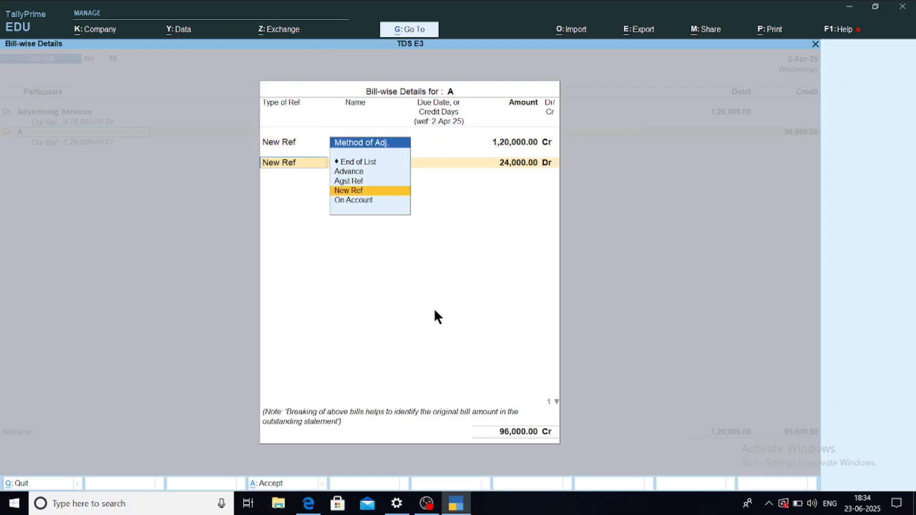
{"action": "key", "text": "Return"}
{"action": "key", "text": "Return"}
{"action": "key", "text": "Return"}
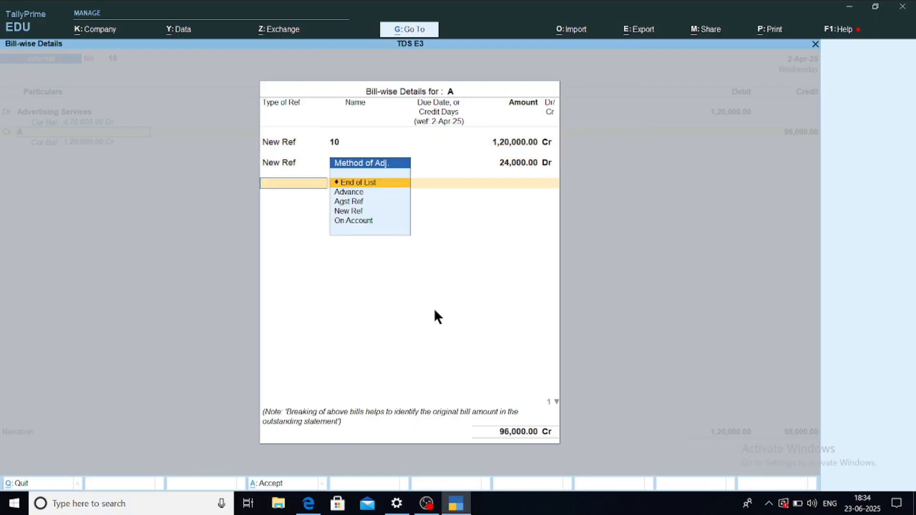
{"action": "key", "text": "Return"}
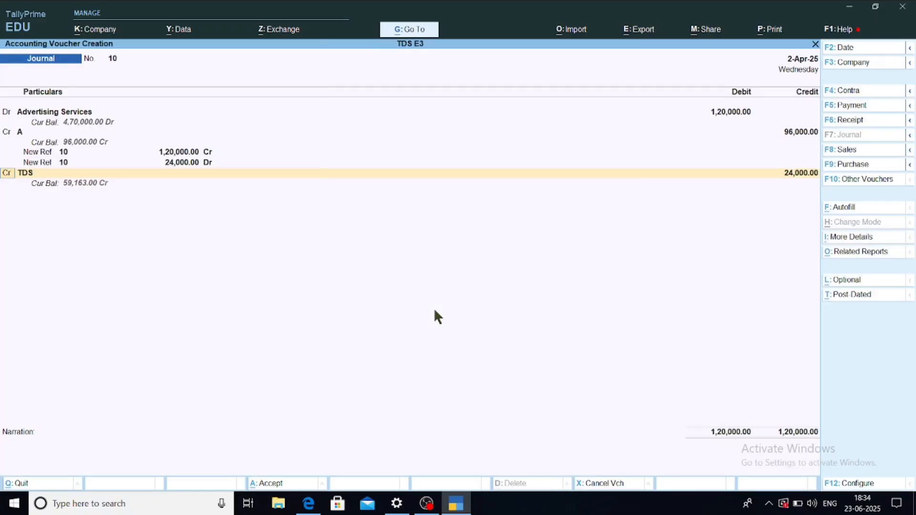
Step: Credit TDS 24,000 and save Journal No. 10 with the modified tax details
{"action": "key", "text": "Return"}
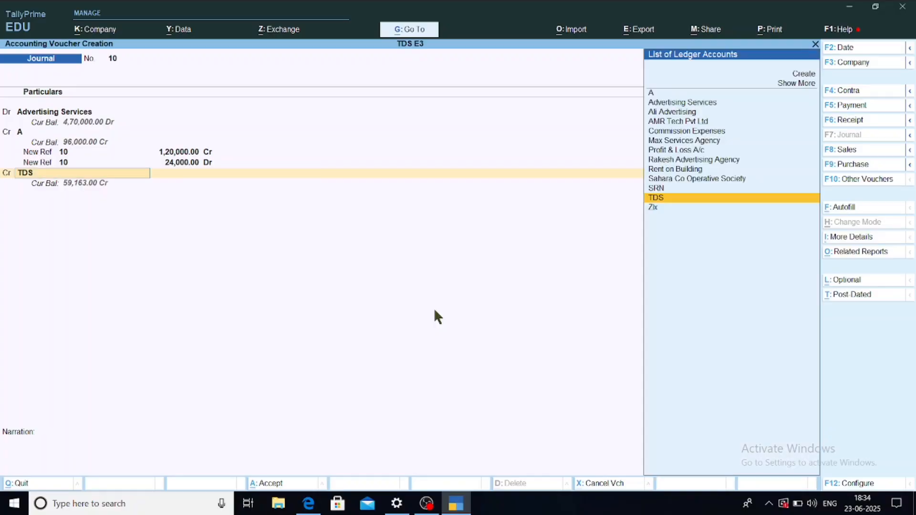
{"action": "key", "text": "Return"}
{"action": "key", "text": "Return"}
{"action": "key", "text": "Return"}
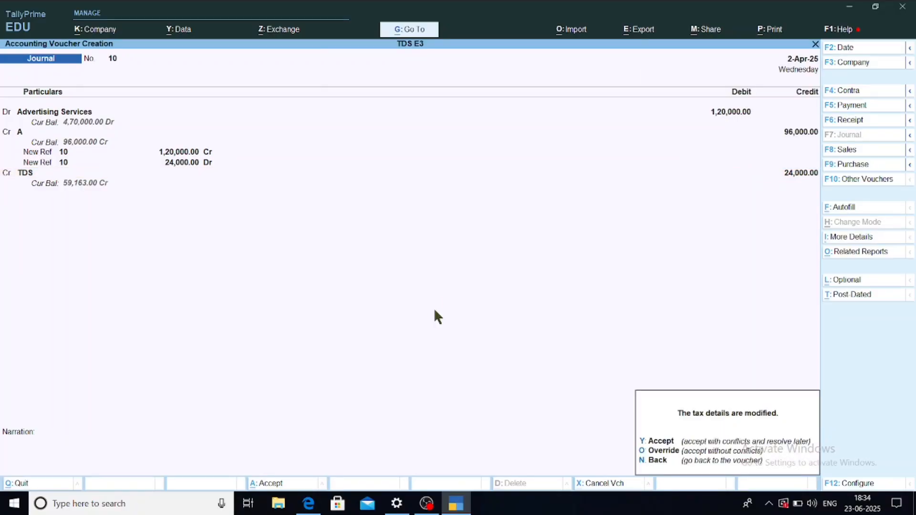
{"action": "key", "text": "y"}
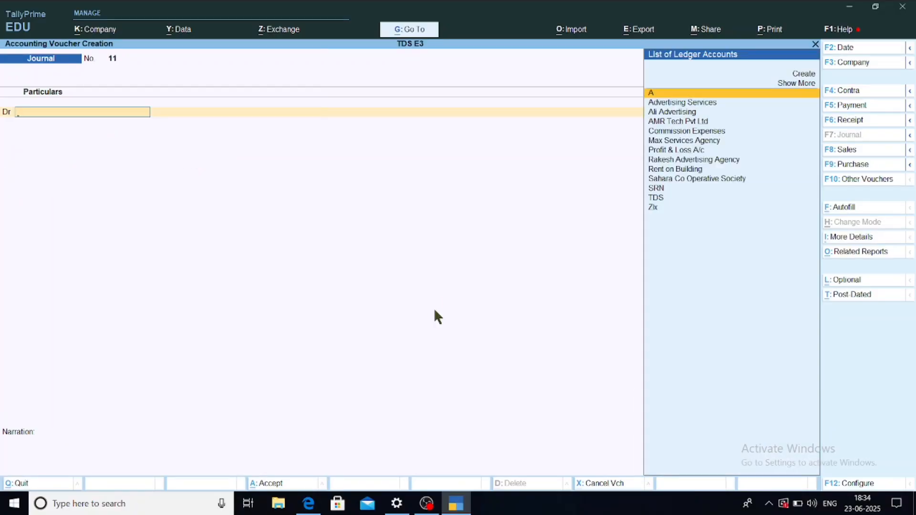
{"action": "key", "text": "alt+g"}
Step: Open Form 26Q and review the lower-rated, exemption-limit and higher-rate deduction rows
{"action": "type", "text": "form"}
{"action": "key", "text": "Return"}
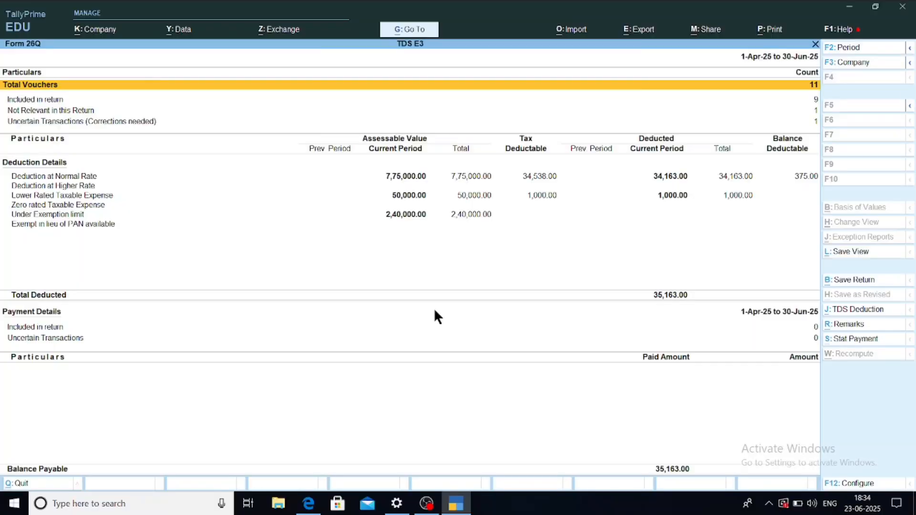
{"action": "key", "text": "Down"}
{"action": "key", "text": "Down"}
{"action": "key", "text": "Down"}
{"action": "key", "text": "Down"}
{"action": "key", "text": "Down"}
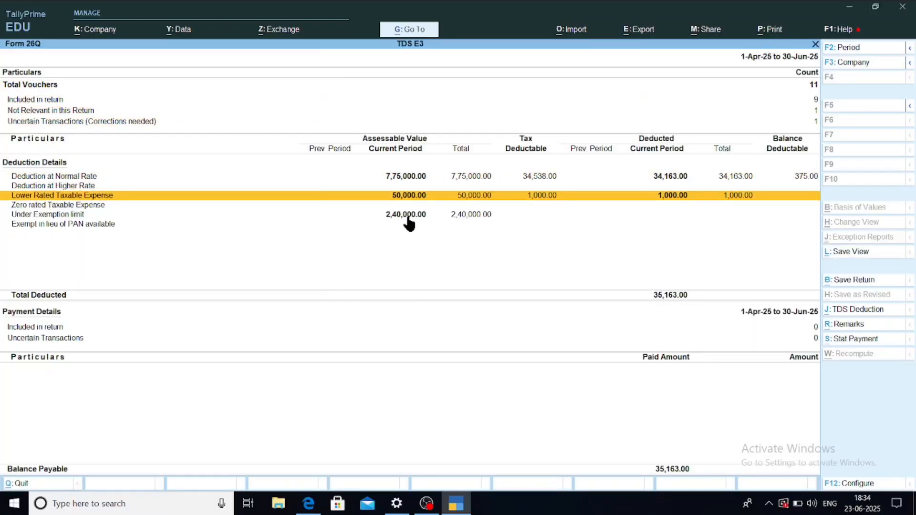
{"action": "key", "text": "Down"}
{"action": "key", "text": "Down"}
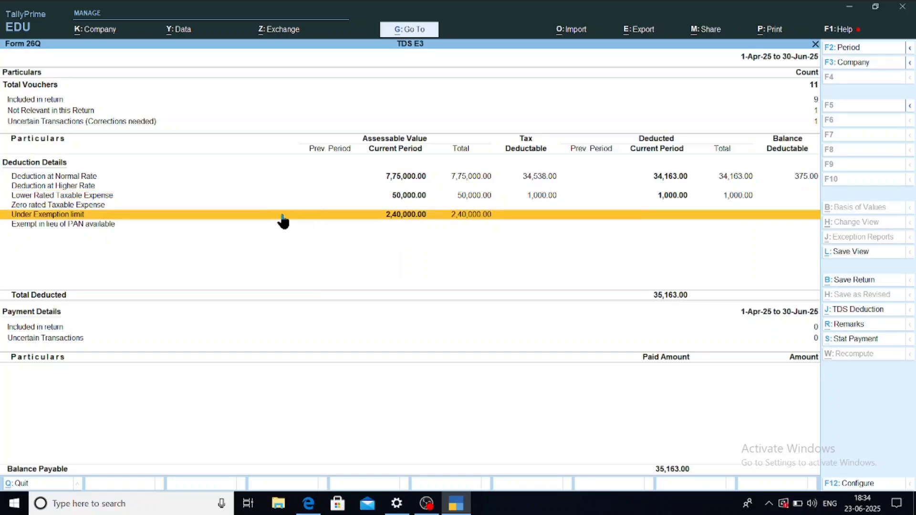
{"action": "key", "text": "Up"}
{"action": "key", "text": "Up"}
{"action": "key", "text": "Up"}
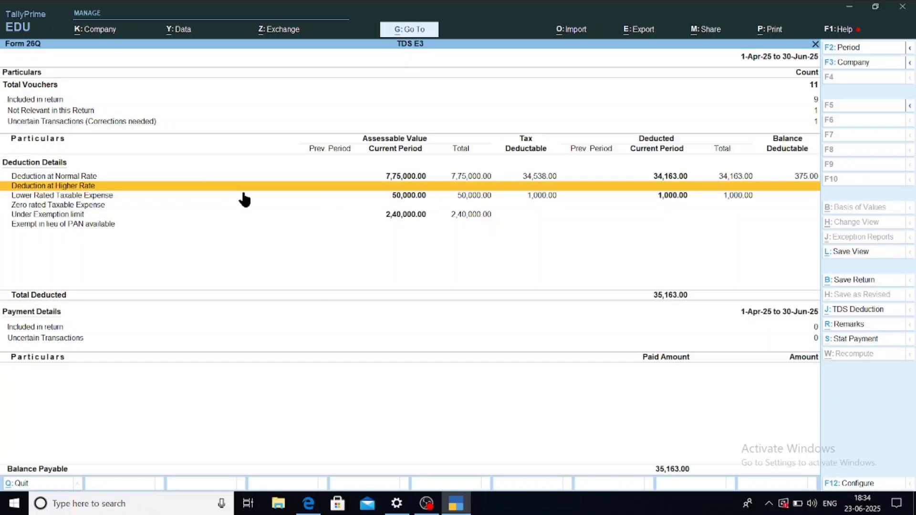
{"action": "key", "text": "alt+g"}
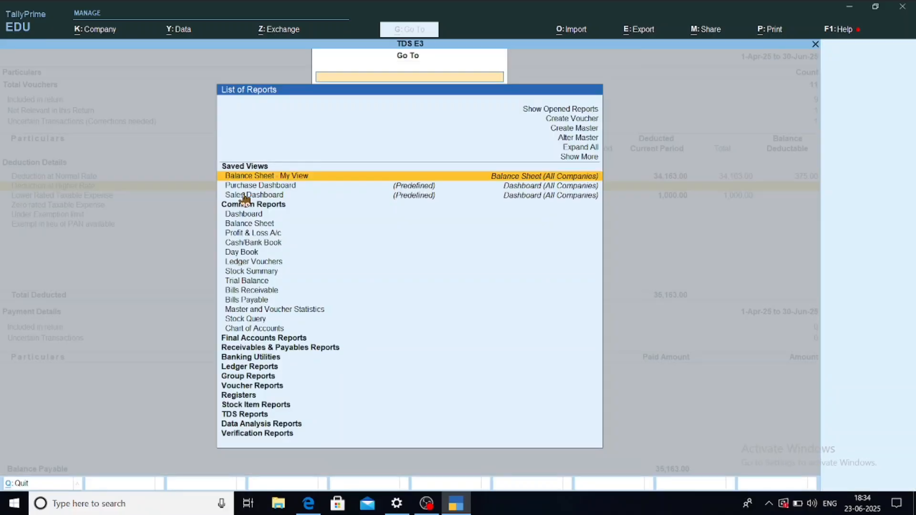
Step: Confirm ledger A appears in Ledgers Without PAN, then return to Form 26Q and switch to Edge
{"action": "type", "text": "Ledger"}
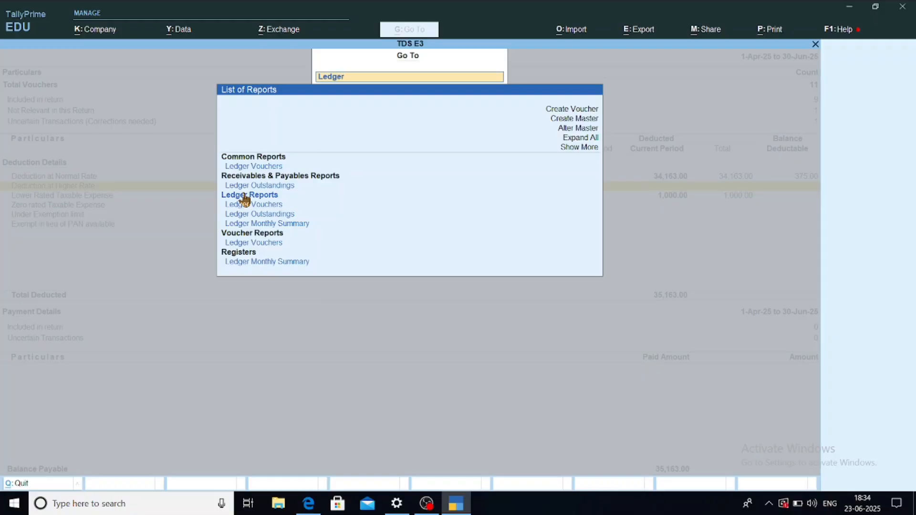
{"action": "type", "text": "s w"}
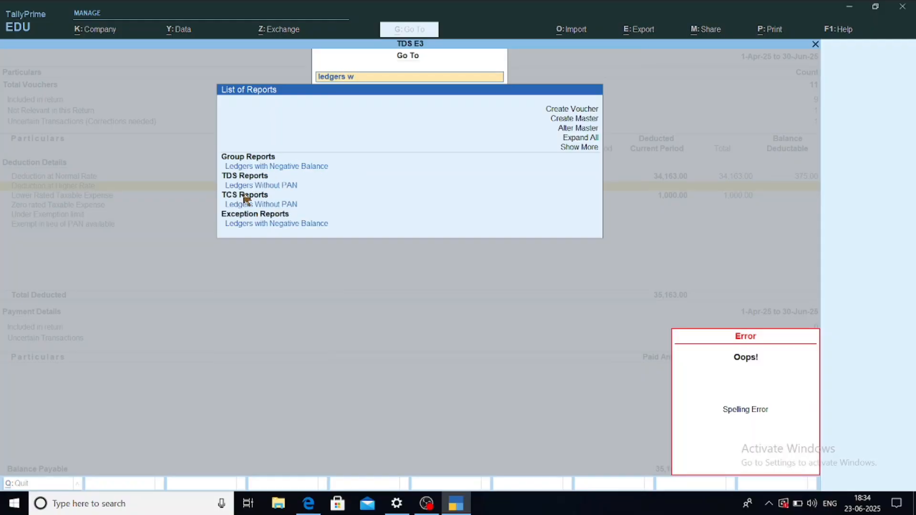
{"action": "key", "text": "Down"}
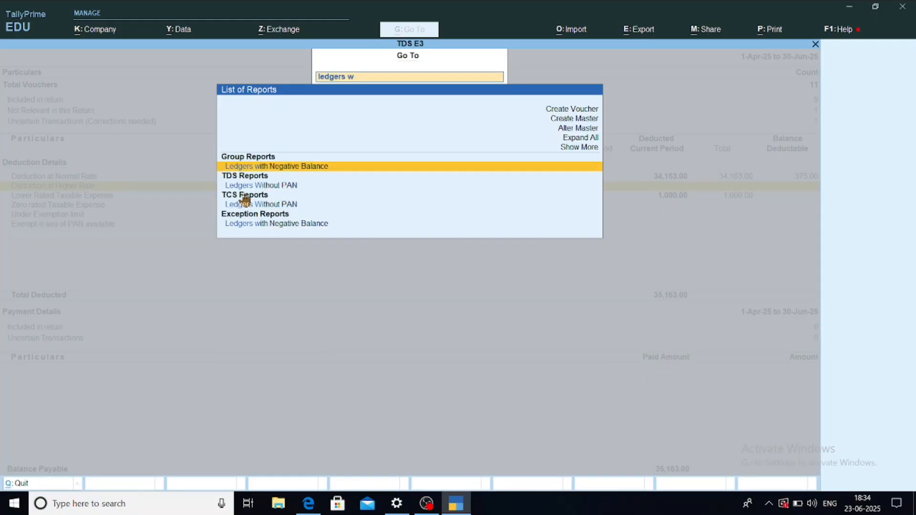
{"action": "key", "text": "Down"}
{"action": "key", "text": "Down"}
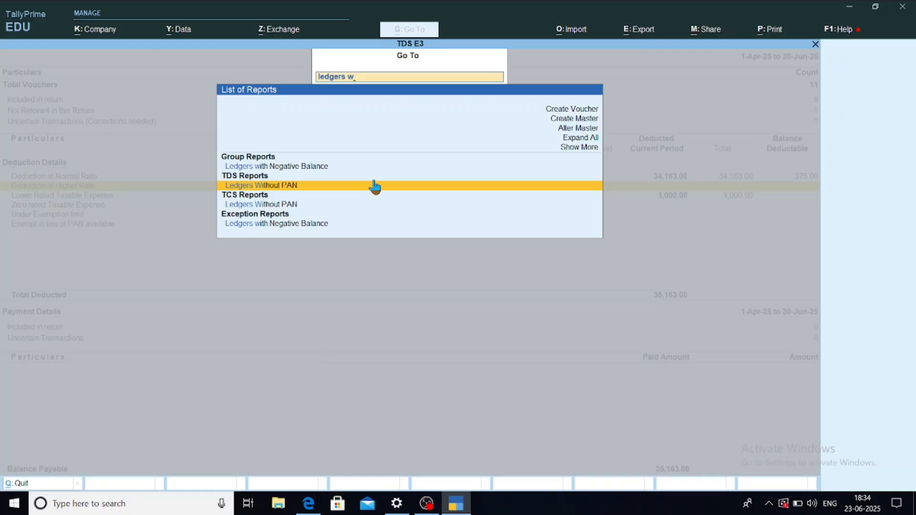
{"action": "key", "text": "Return"}
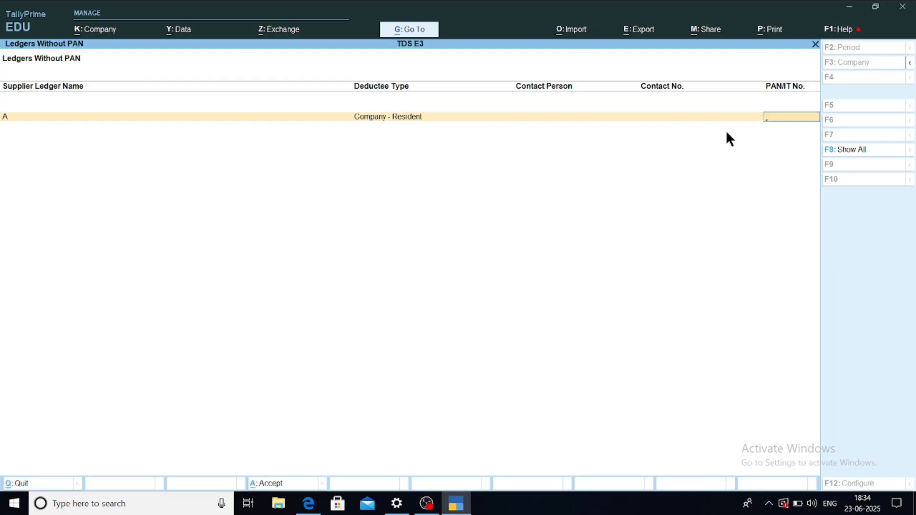
{"action": "key", "text": "Escape"}
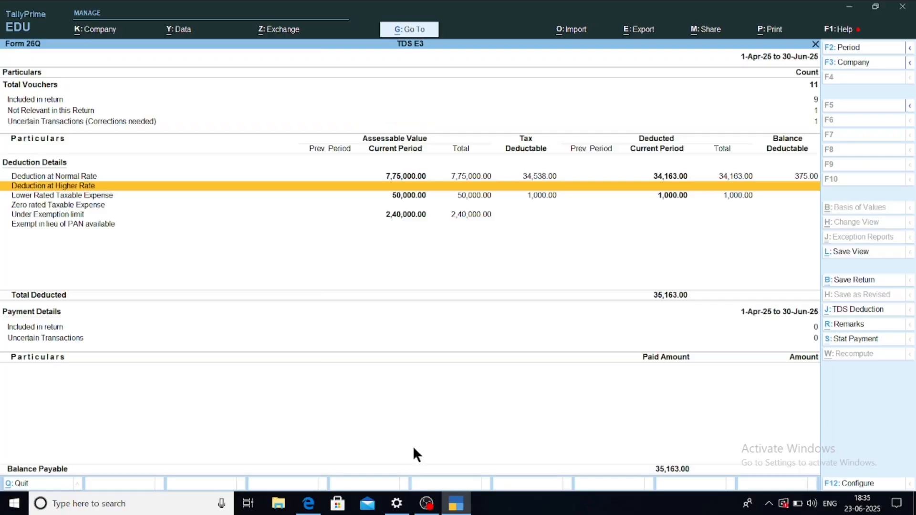
{"action": "key", "text": "alt+Tab"}
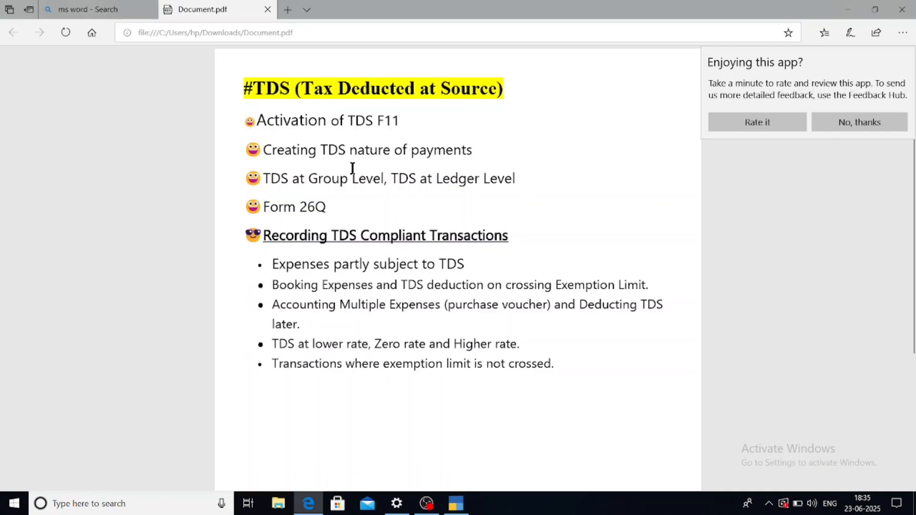